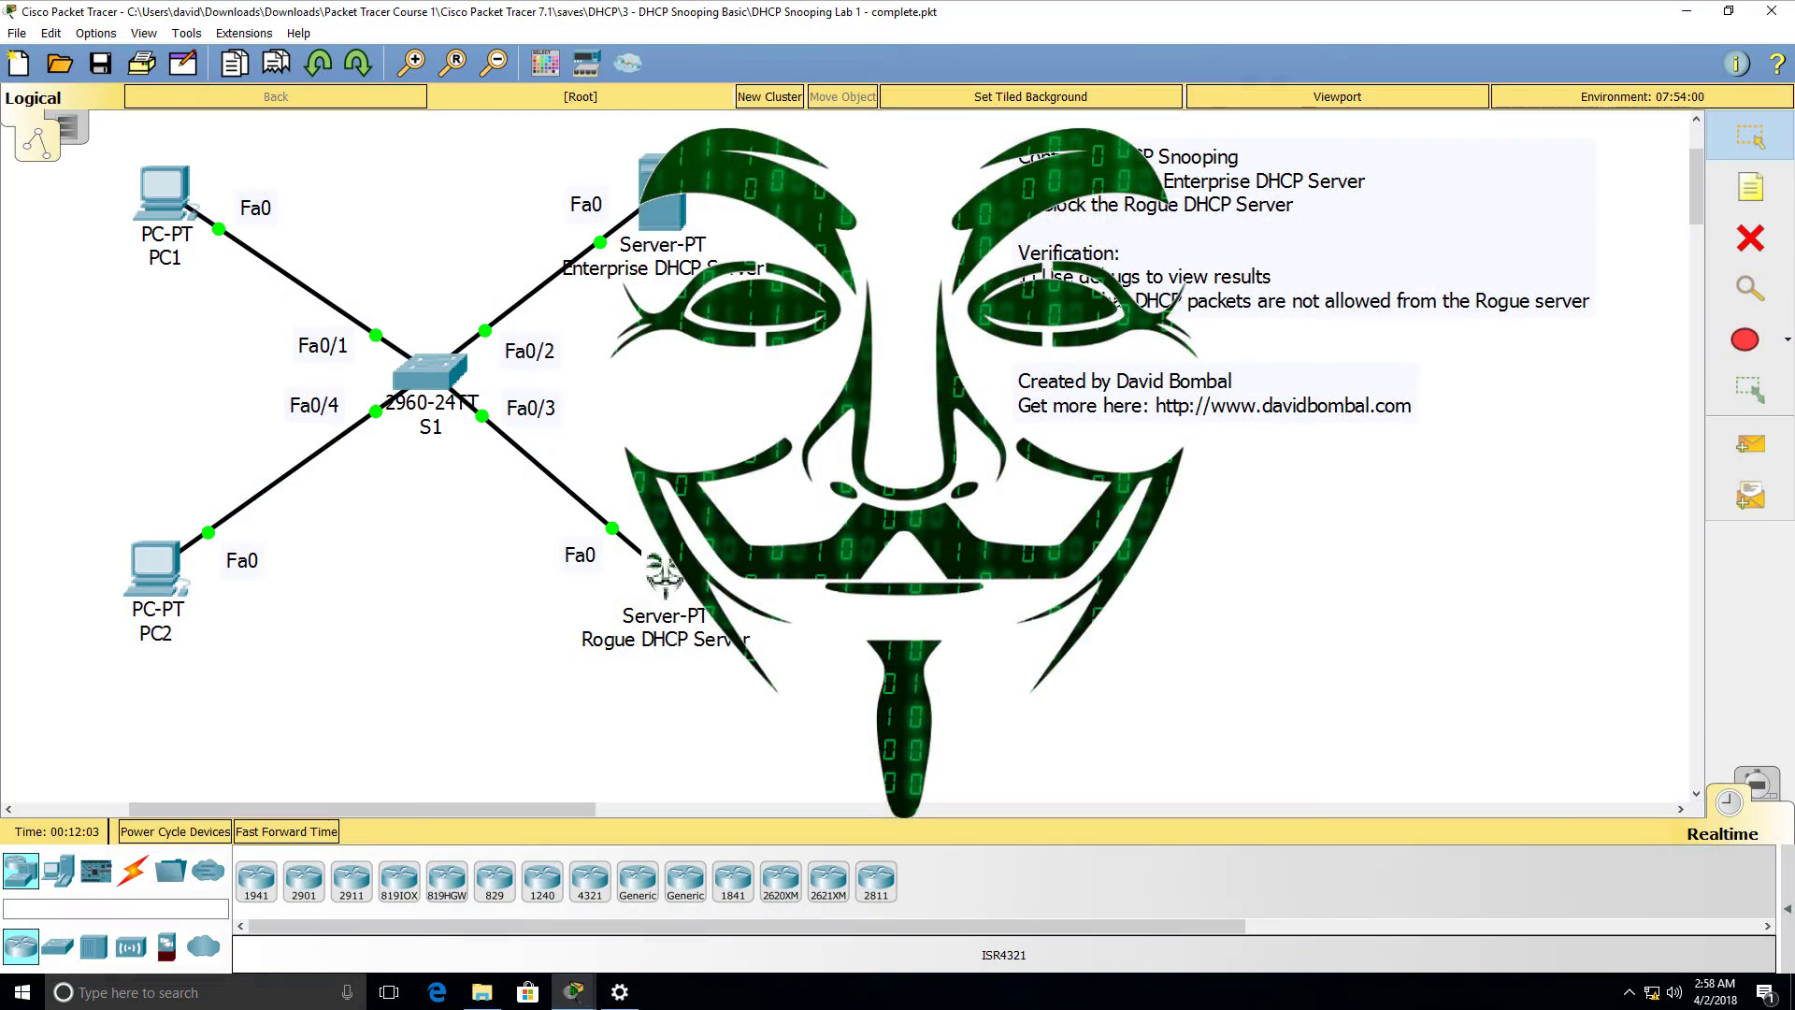
# - Show PC2's current address settings with ipconfig
pyautogui.click(172, 558)
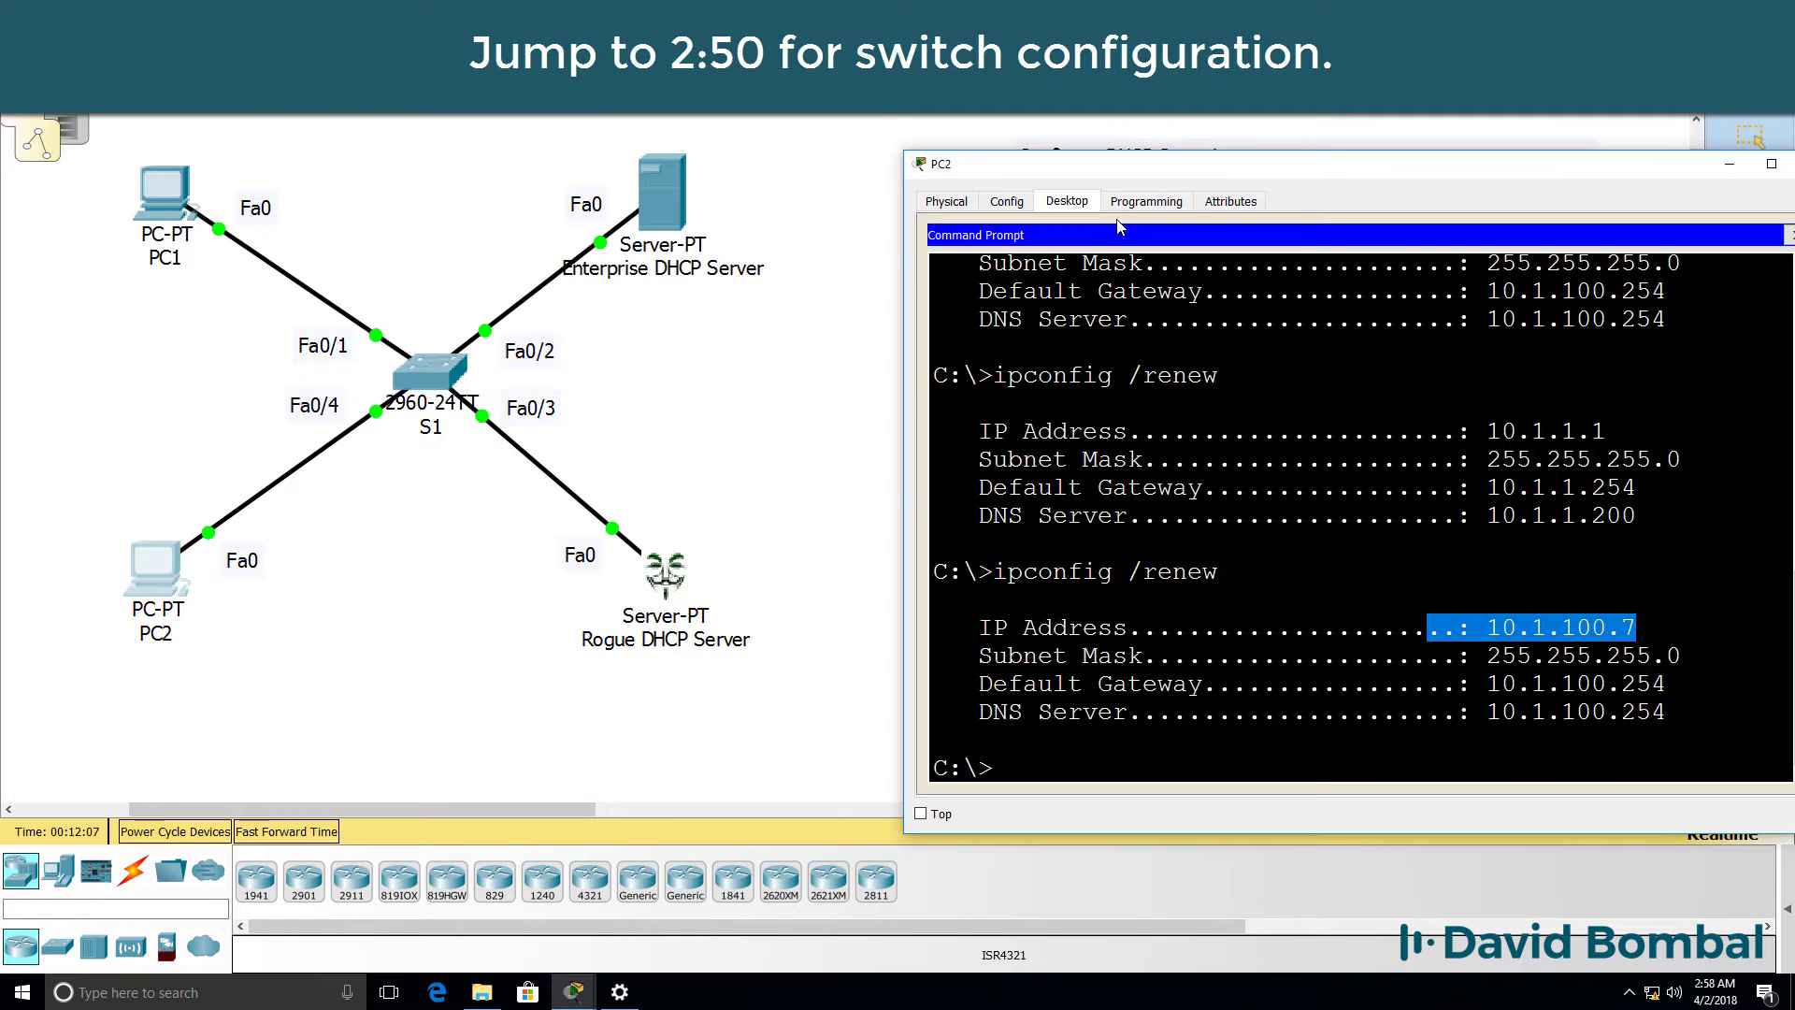
pyautogui.press('Return')
pyautogui.press('Return')
pyautogui.press('Return')
pyautogui.press('Return')
pyautogui.press('Return')
pyautogui.press('Return')
pyautogui.press('Return')
pyautogui.press('Return')
pyautogui.press('Return')
pyautogui.press('Return')
pyautogui.press('Return')
pyautogui.press('Return')
pyautogui.press('Return')
pyautogui.press('Return')
pyautogui.press('Return')
pyautogui.press('Return')
pyautogui.press('Return')
pyautogui.press('Return')
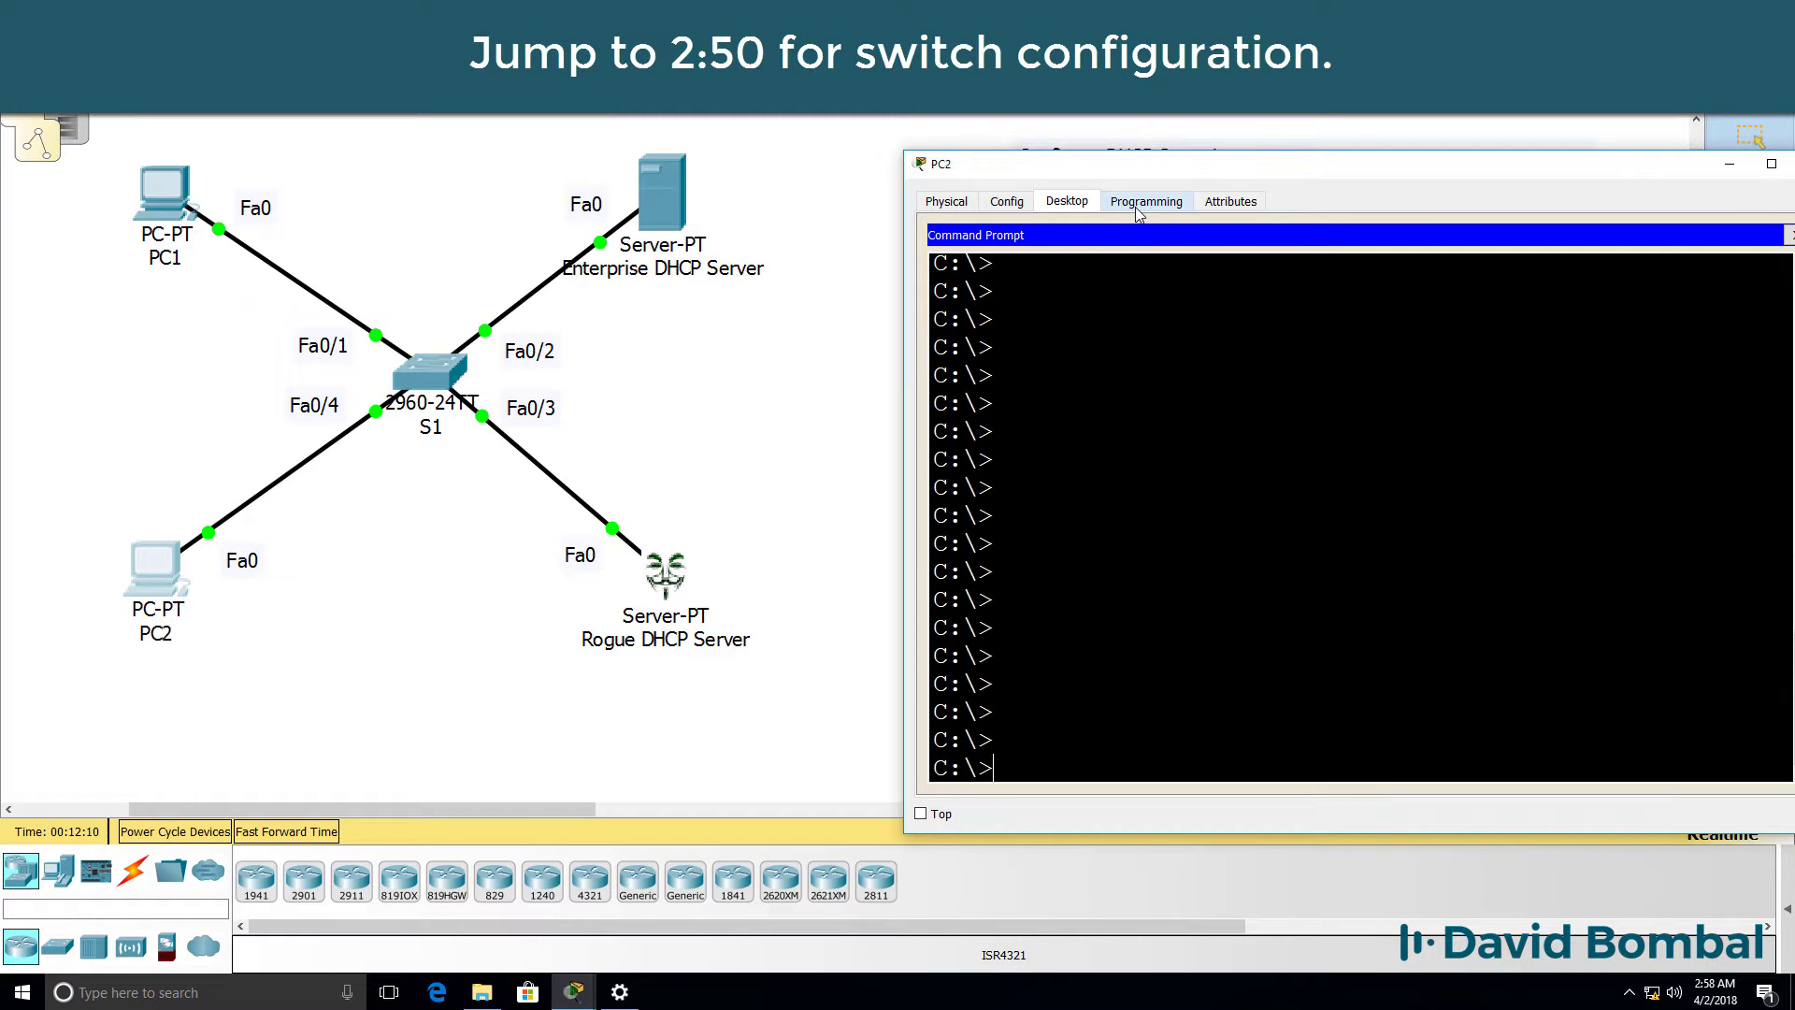
pyautogui.write('ipconfig')
pyautogui.press('Return')
# - Renew PC2's lease repeatedly, getting 10.1.100.7 then 10.1.1.1, and highlight both addresses
pyautogui.press('Up')
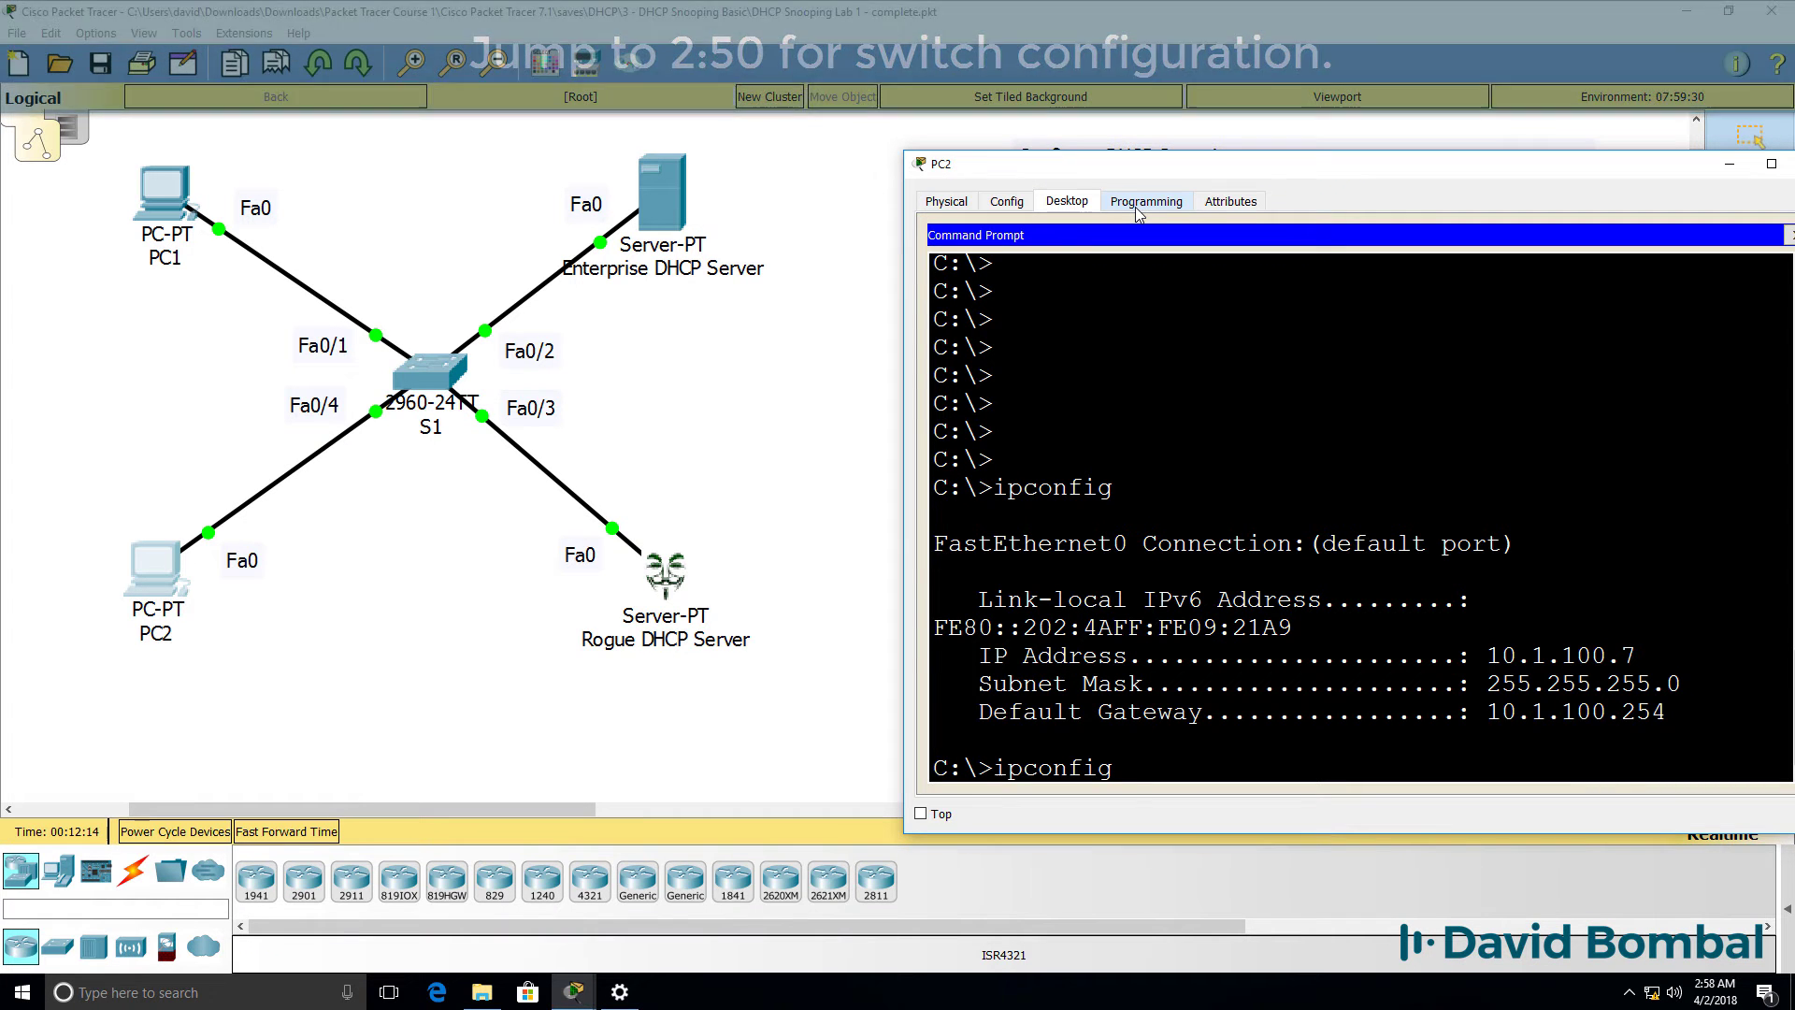
pyautogui.write('/renew')
pyautogui.press('Return')
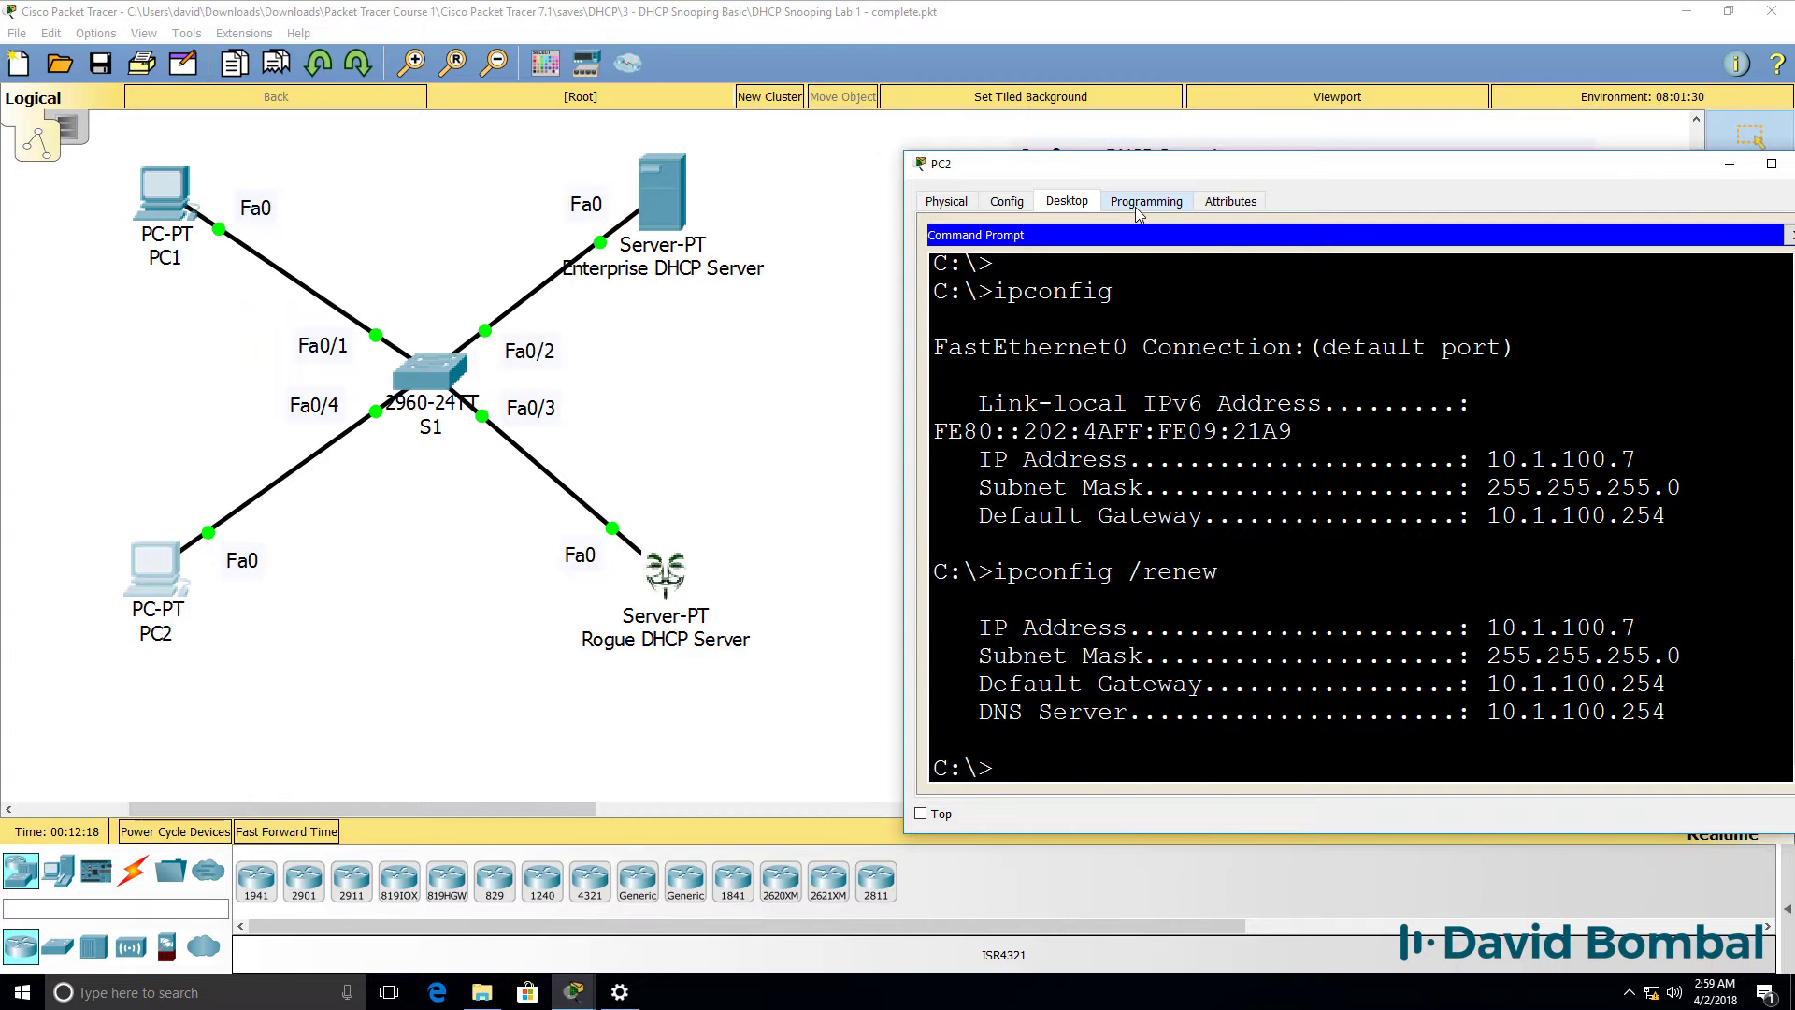
pyautogui.press('Up')
pyautogui.press('Return')
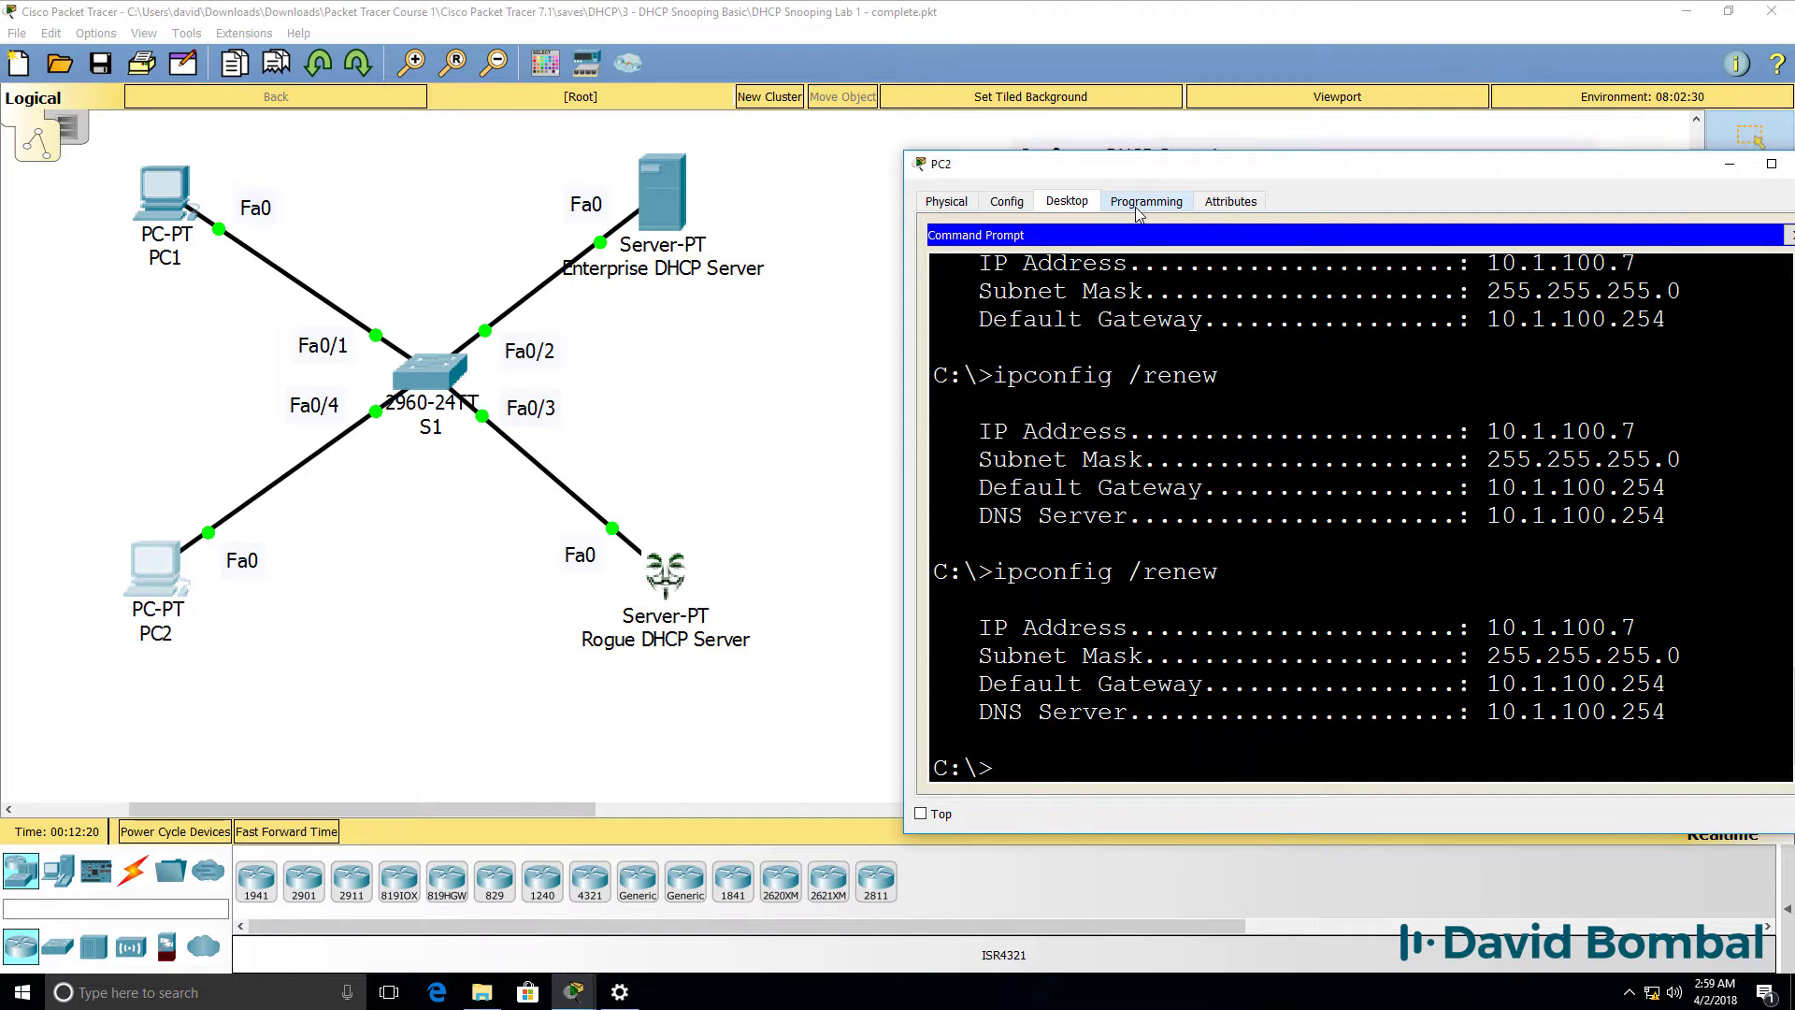
pyautogui.press('Up')
pyautogui.press('Return')
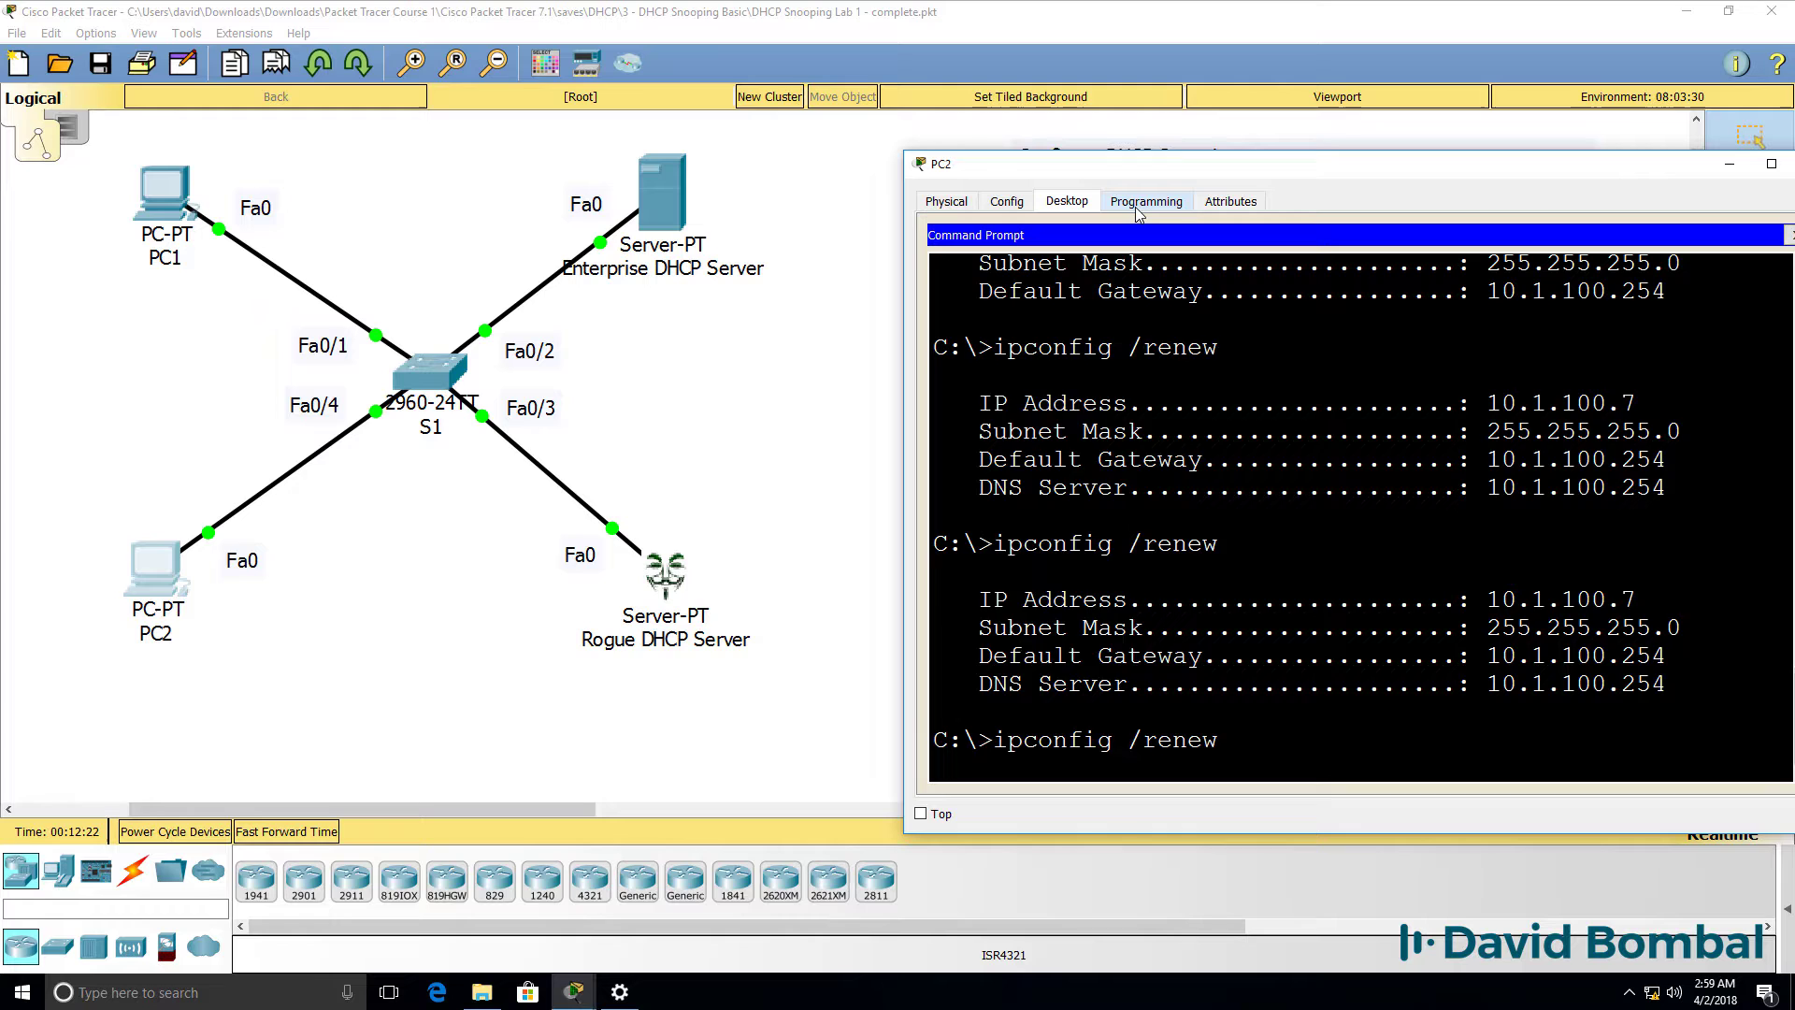
pyautogui.press('Up')
pyautogui.press('Return')
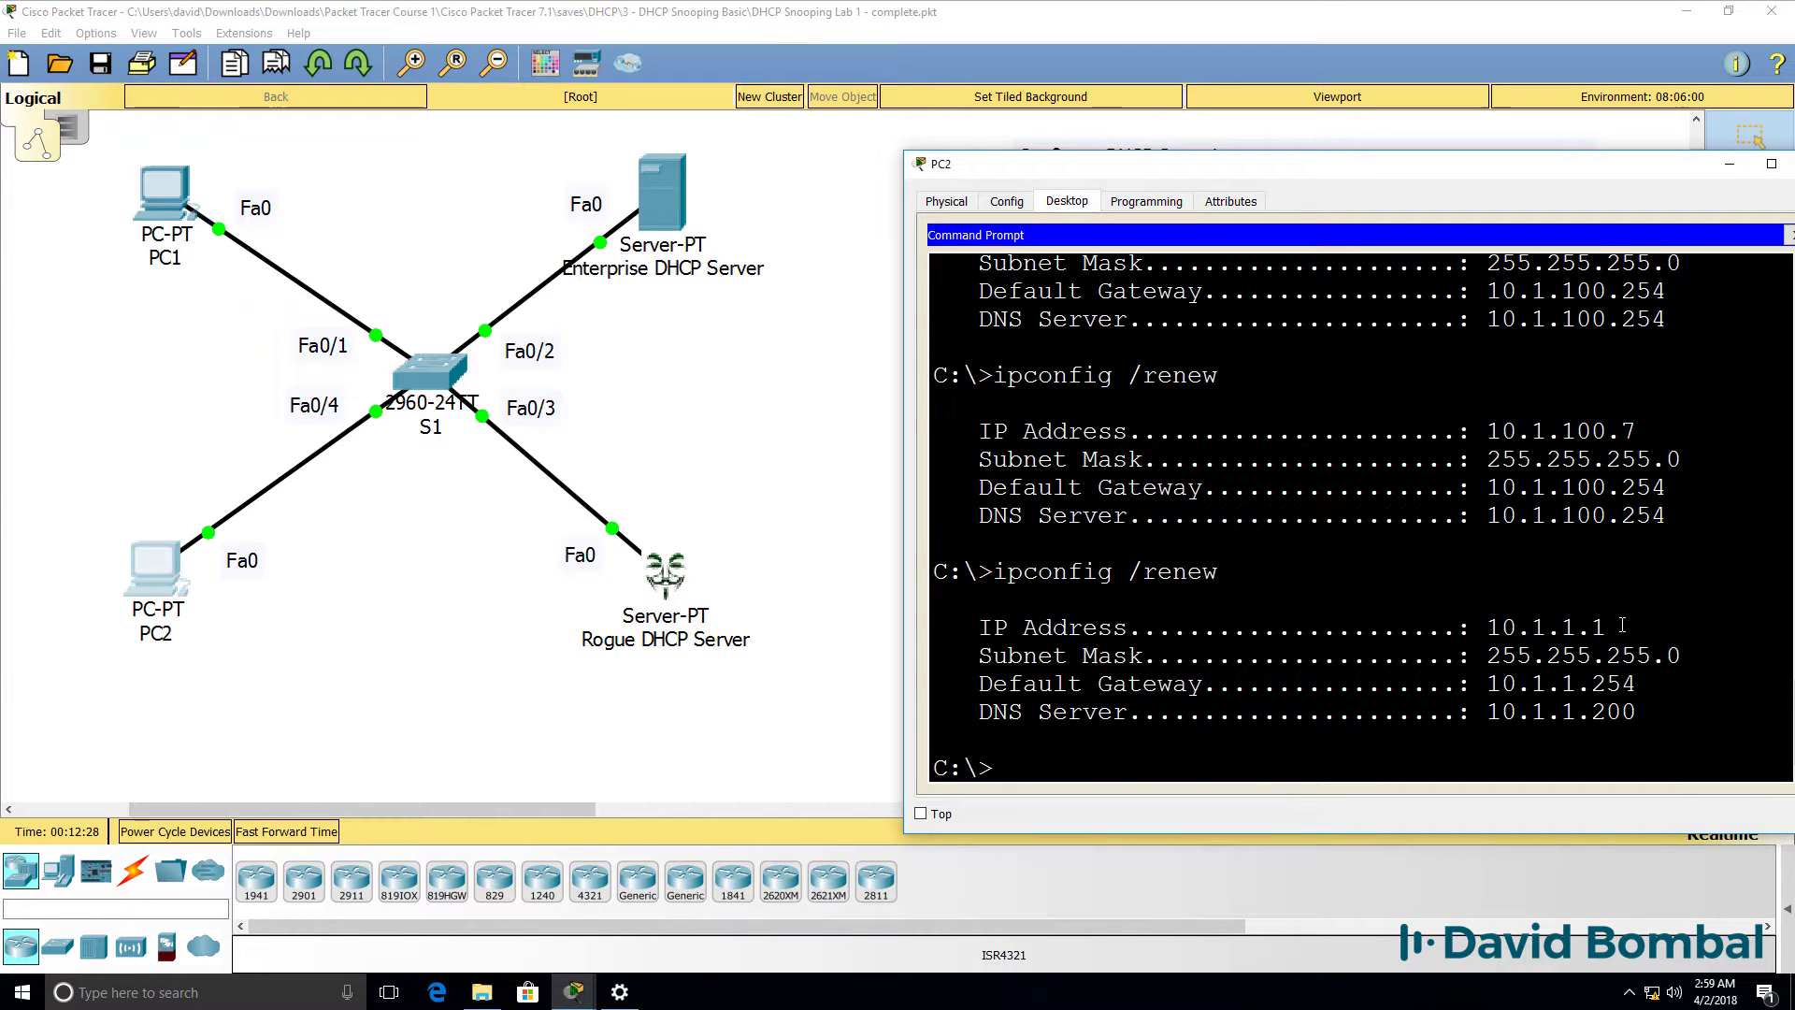
pyautogui.moveTo(1625, 624); pyautogui.dragTo(1474, 619)
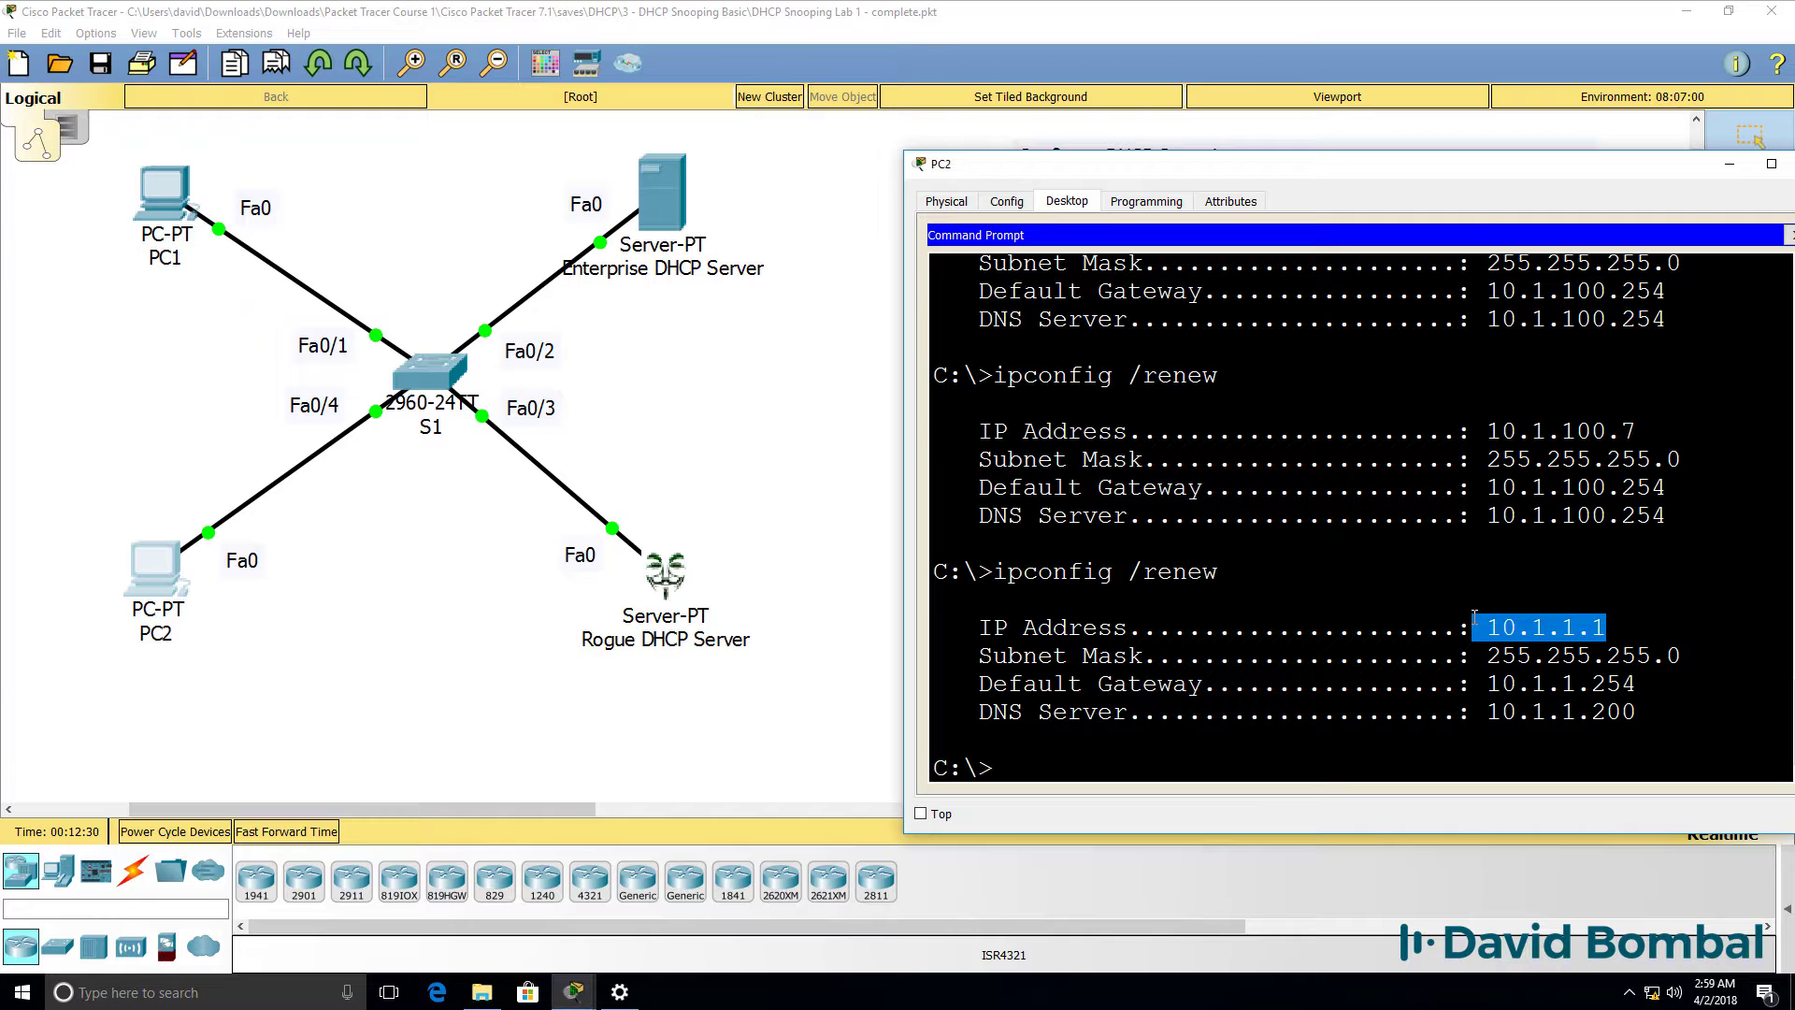
pyautogui.moveTo(1636, 431); pyautogui.dragTo(1481, 435)
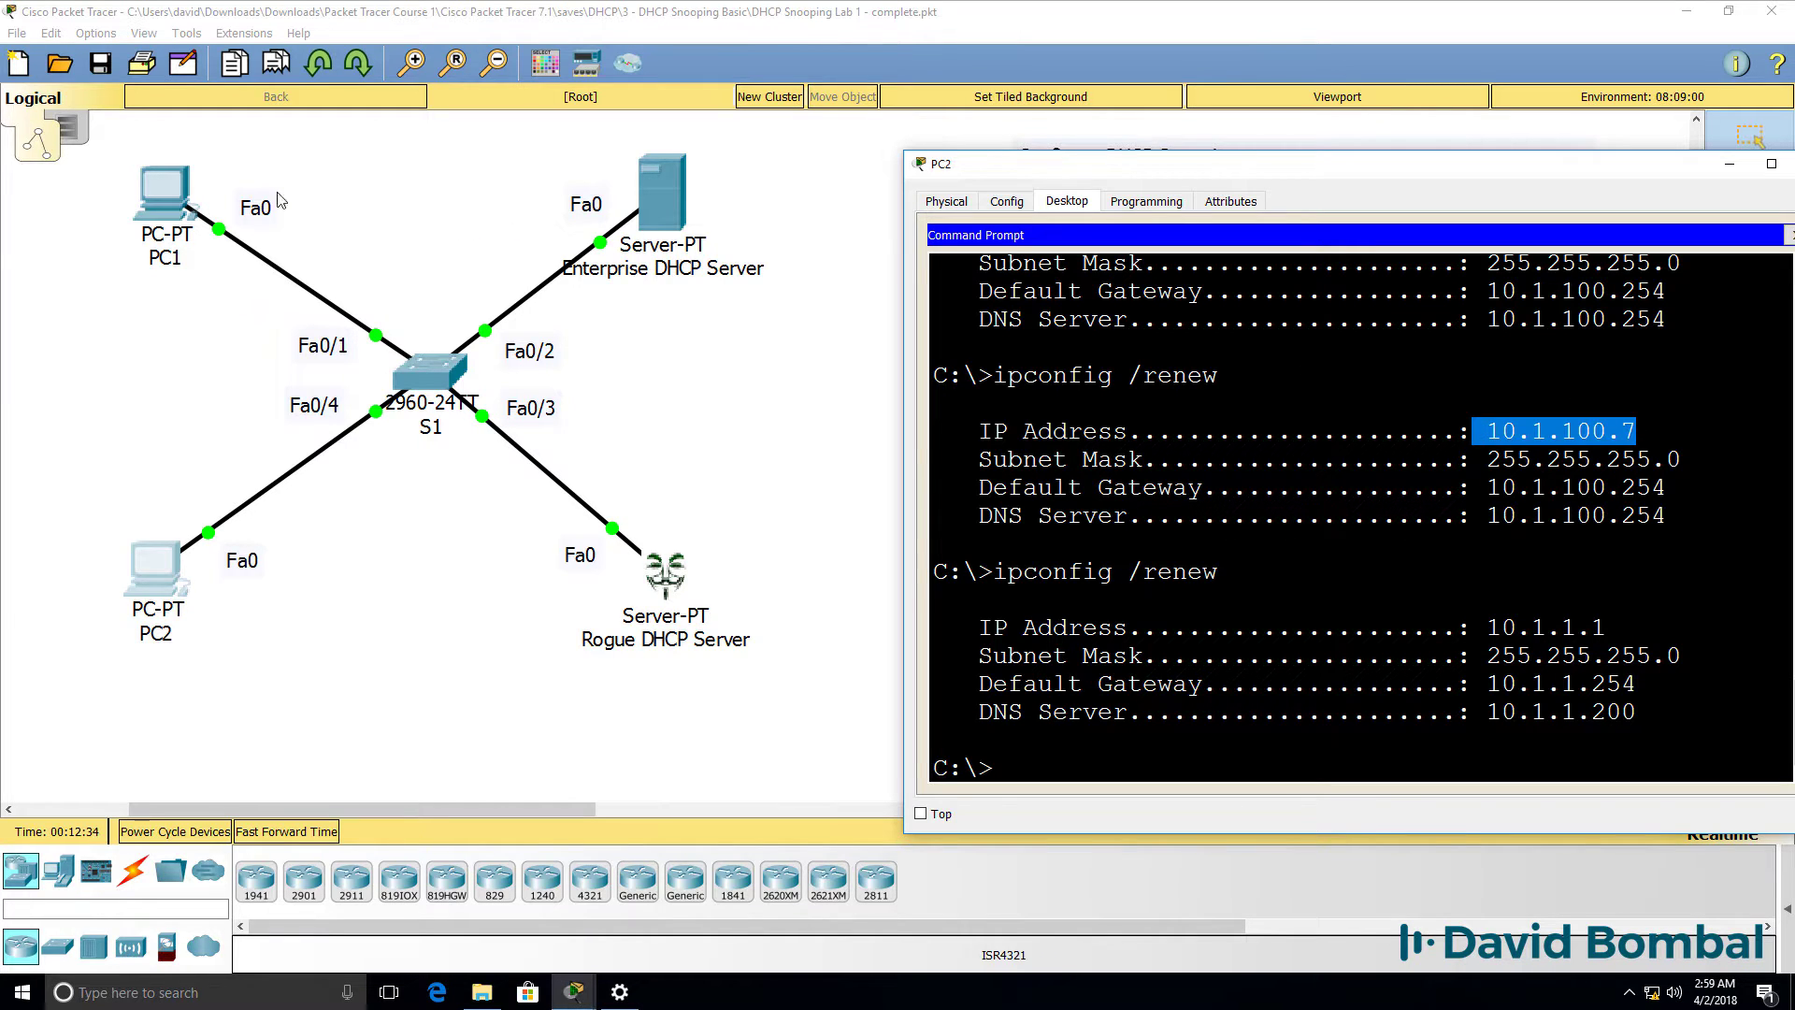
# - Renew PC1's lease repeatedly until 10.1.100.6 gives way to 10.1.1.5, and highlight 10.1.1.5
pyautogui.click(172, 199)
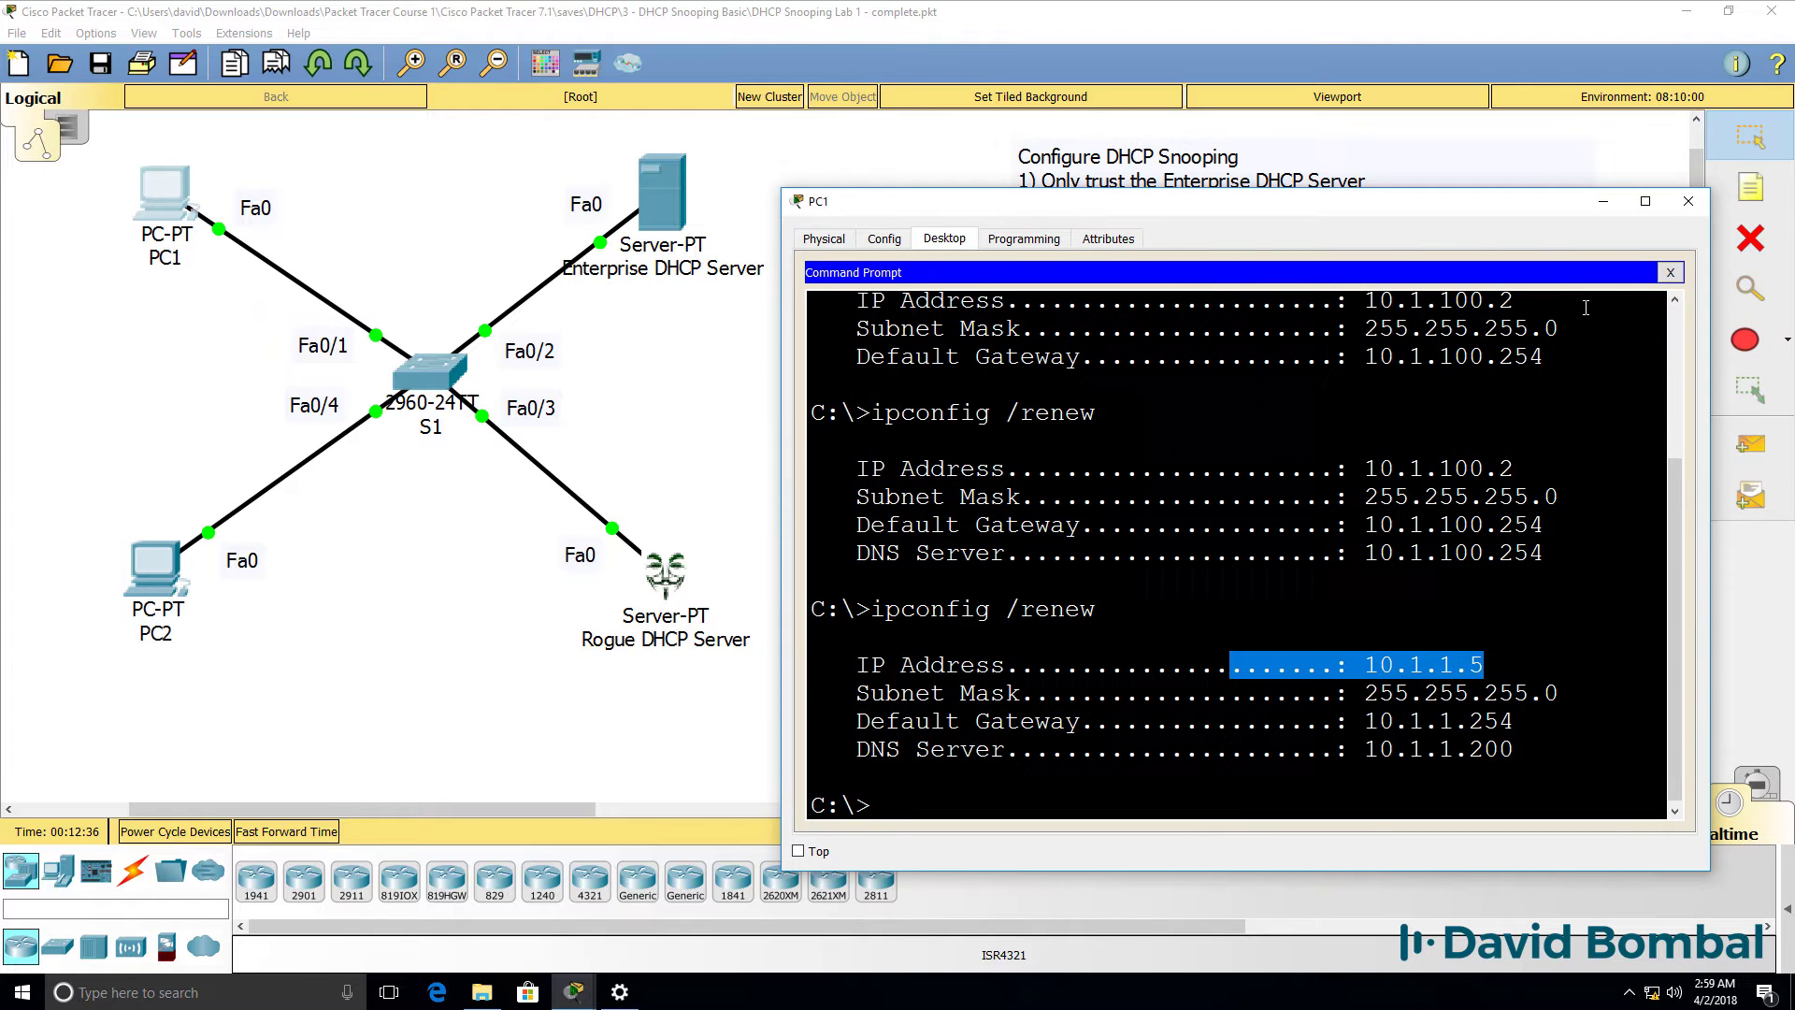
pyautogui.press('Return')
pyautogui.press('Return')
pyautogui.press('Return')
pyautogui.press('Return')
pyautogui.press('Return')
pyautogui.press('Return')
pyautogui.press('Return')
pyautogui.press('Return')
pyautogui.press('Return')
pyautogui.press('Return')
pyautogui.press('Return')
pyautogui.press('Return')
pyautogui.press('Return')
pyautogui.press('Return')
pyautogui.press('Return')
pyautogui.press('Return')
pyautogui.press('Return')
pyautogui.press('Return')
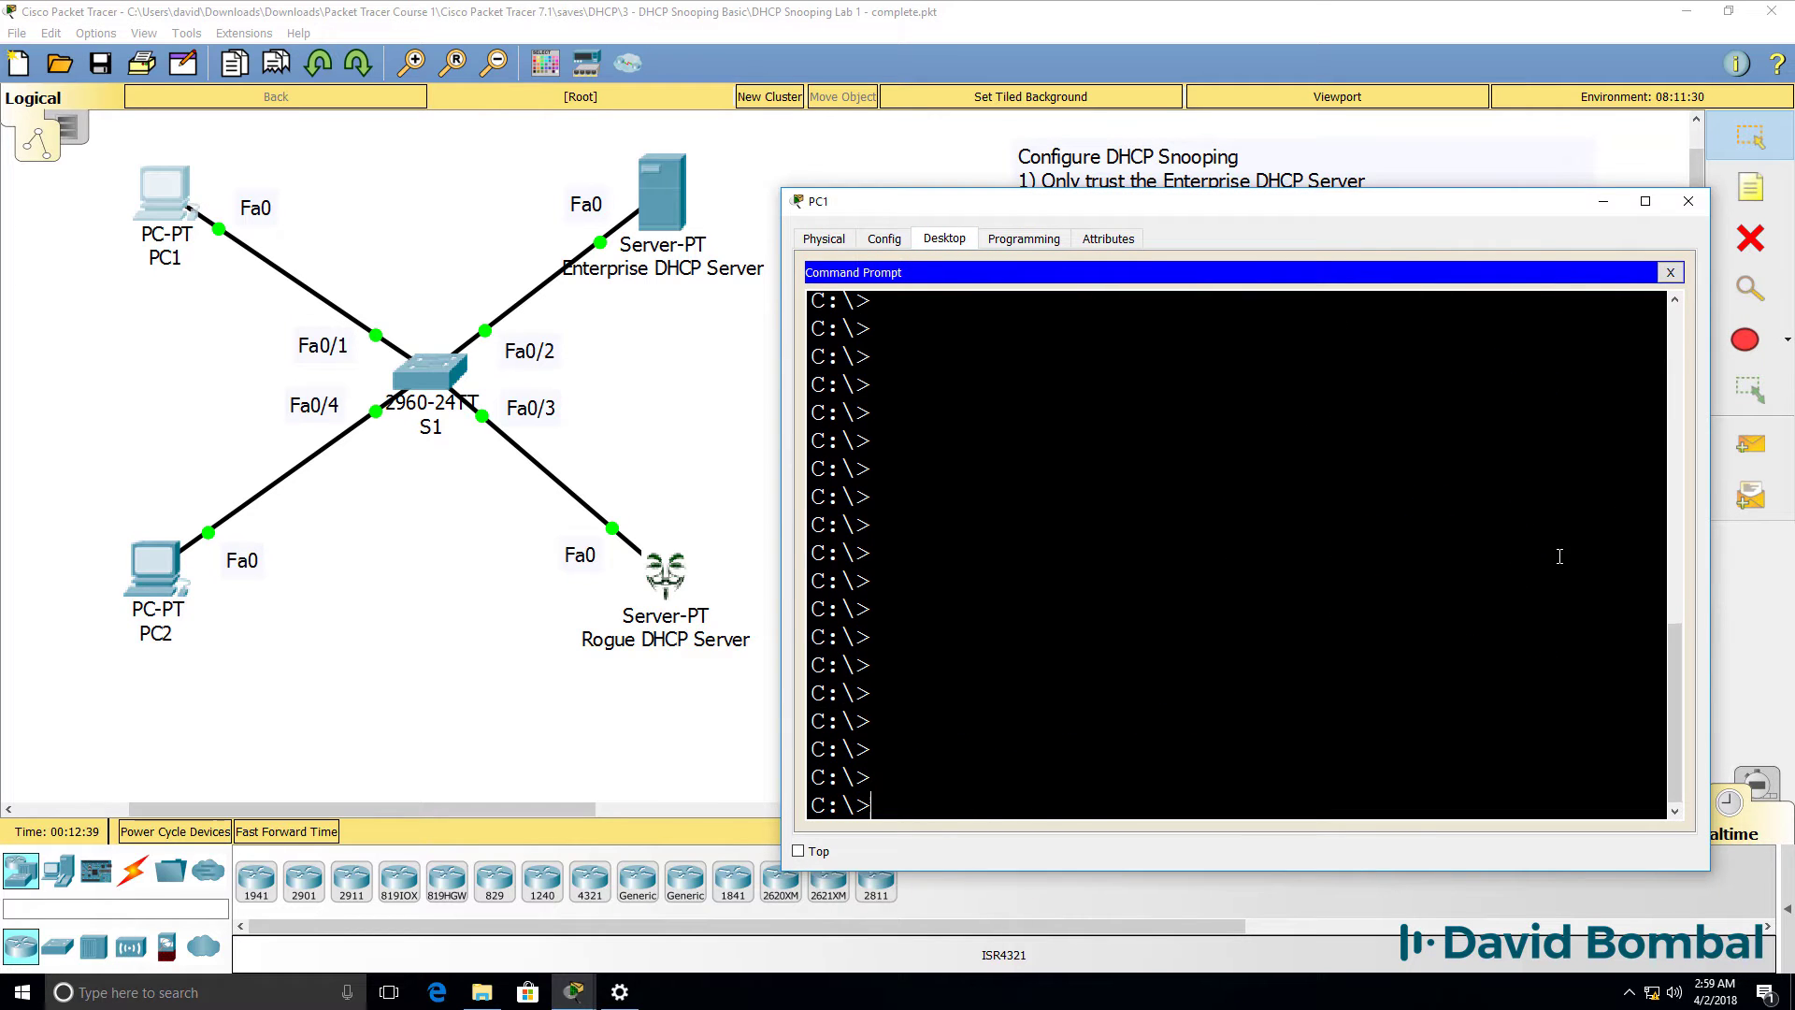
pyautogui.press('Up')
pyautogui.press('Return')
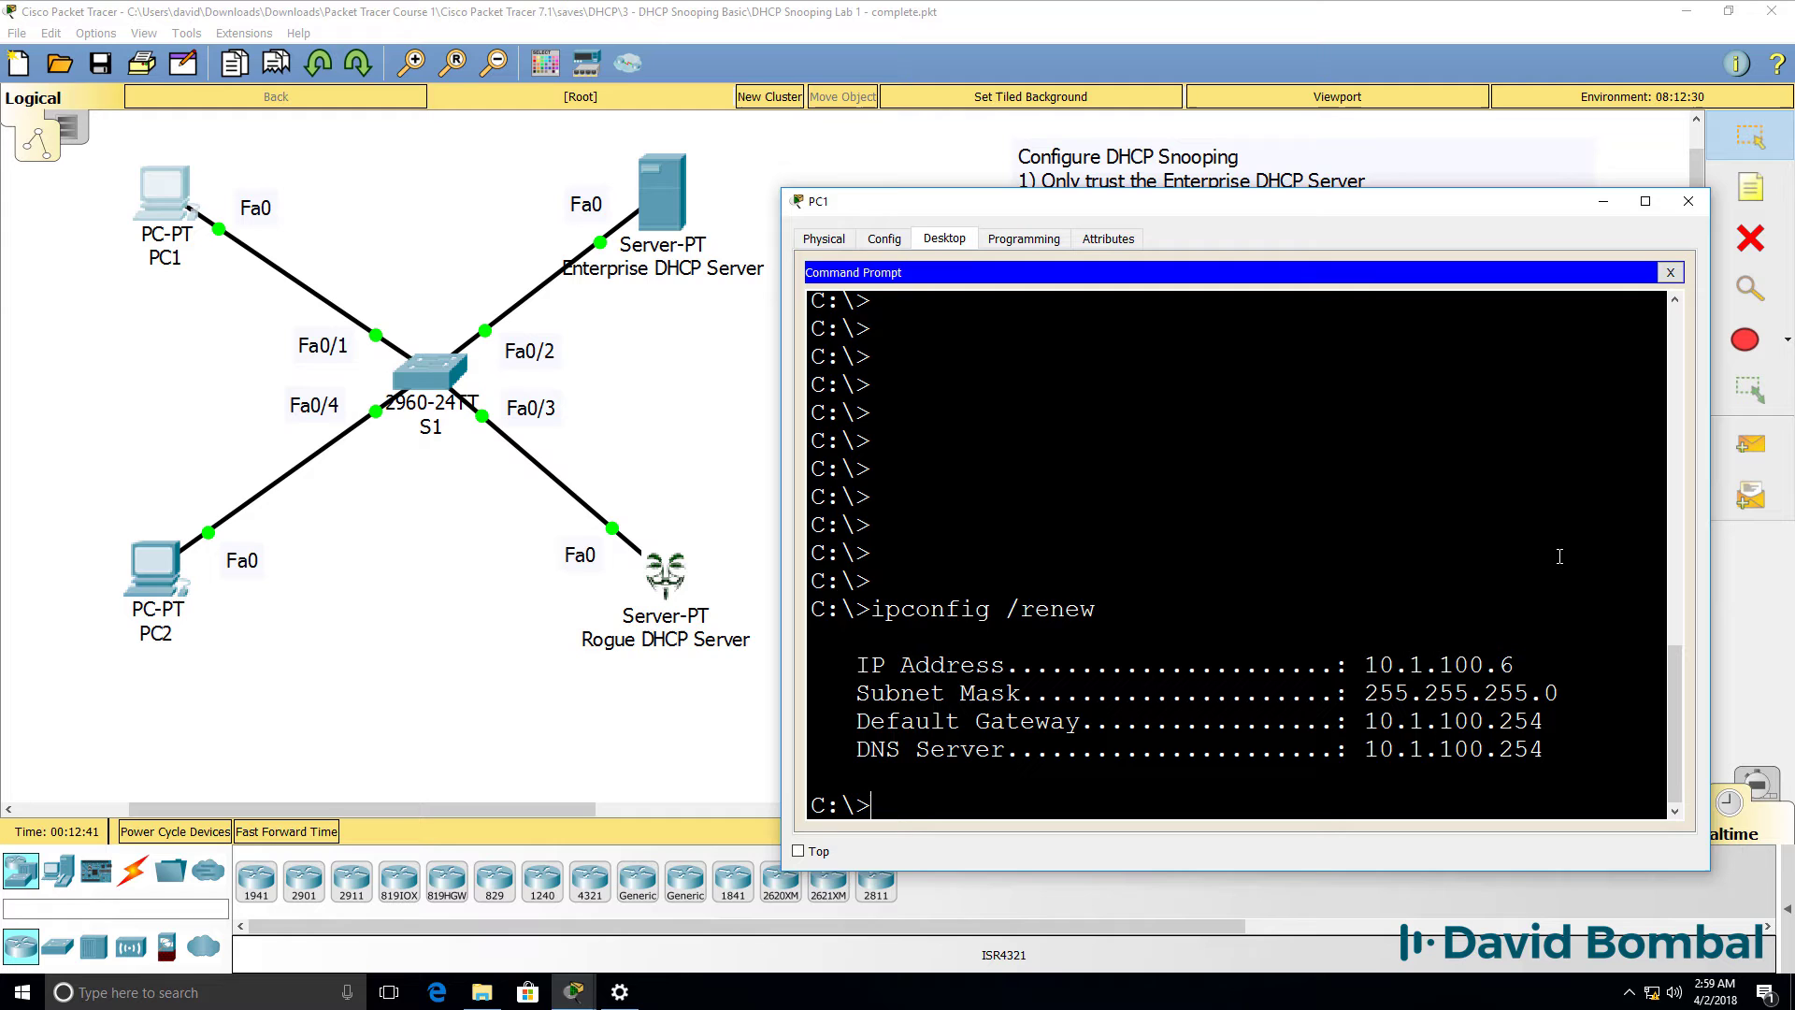
pyautogui.press('Up')
pyautogui.press('Return')
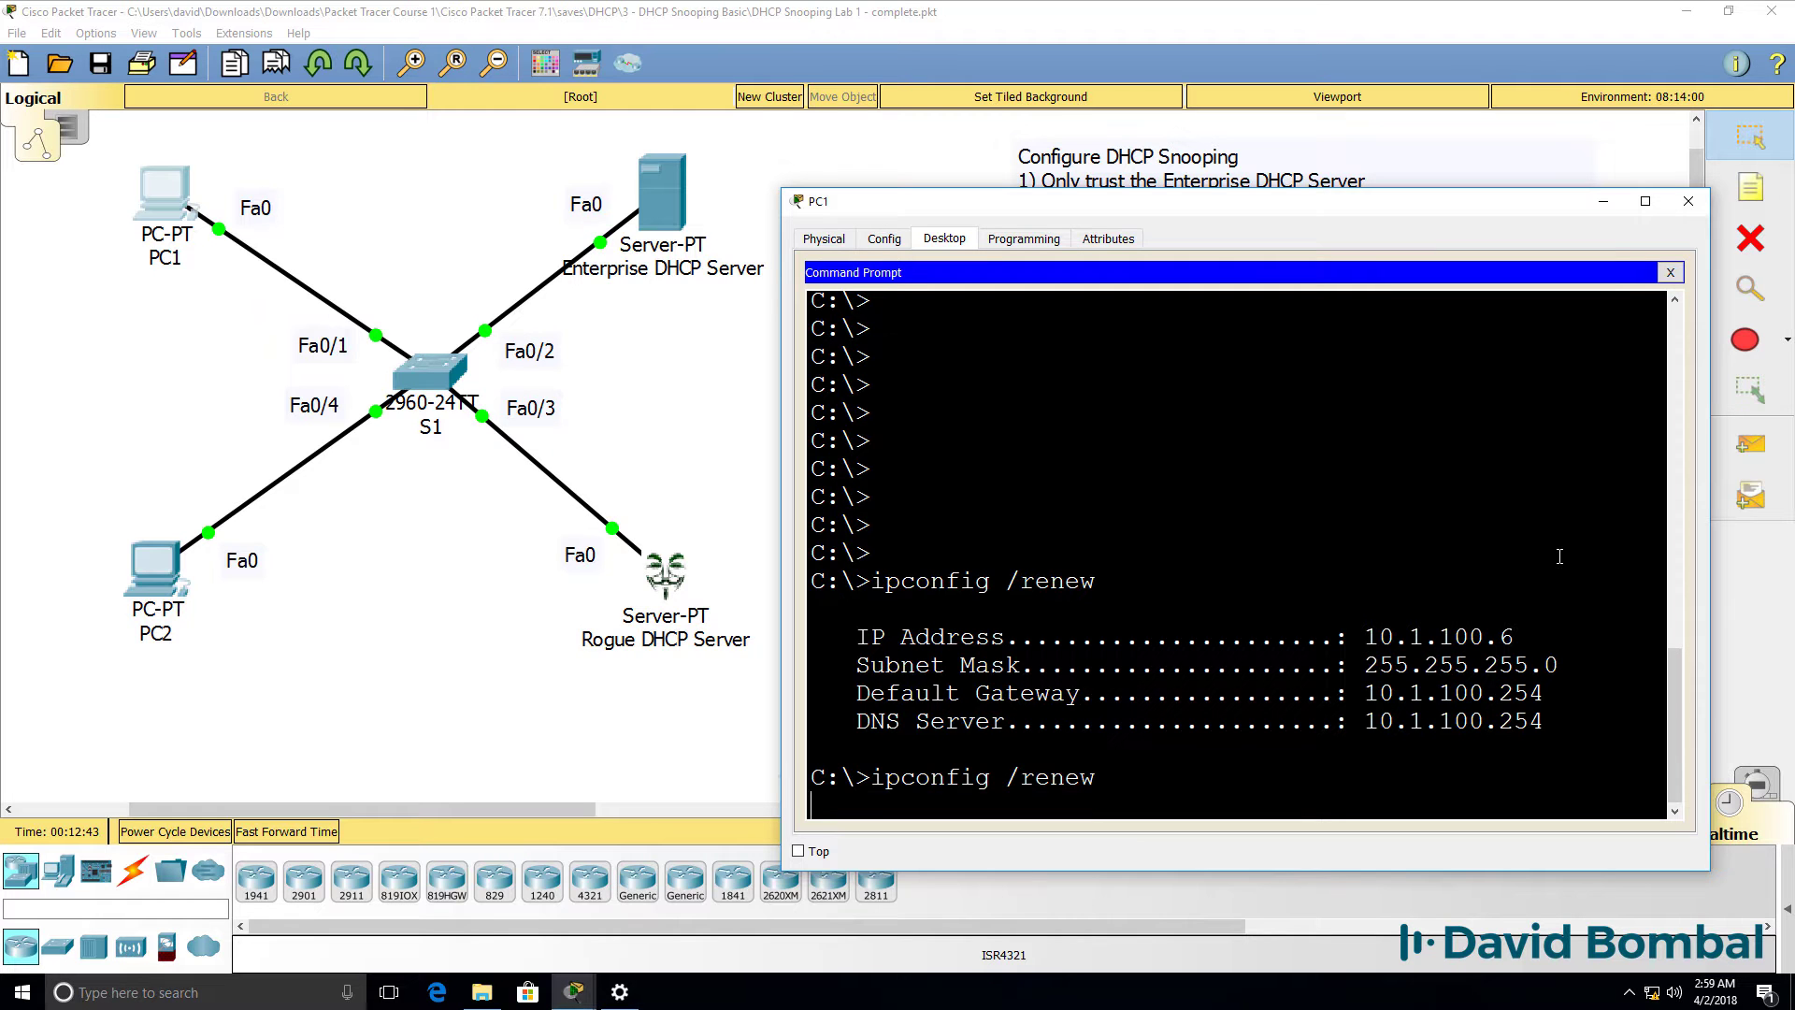
pyautogui.press('Up')
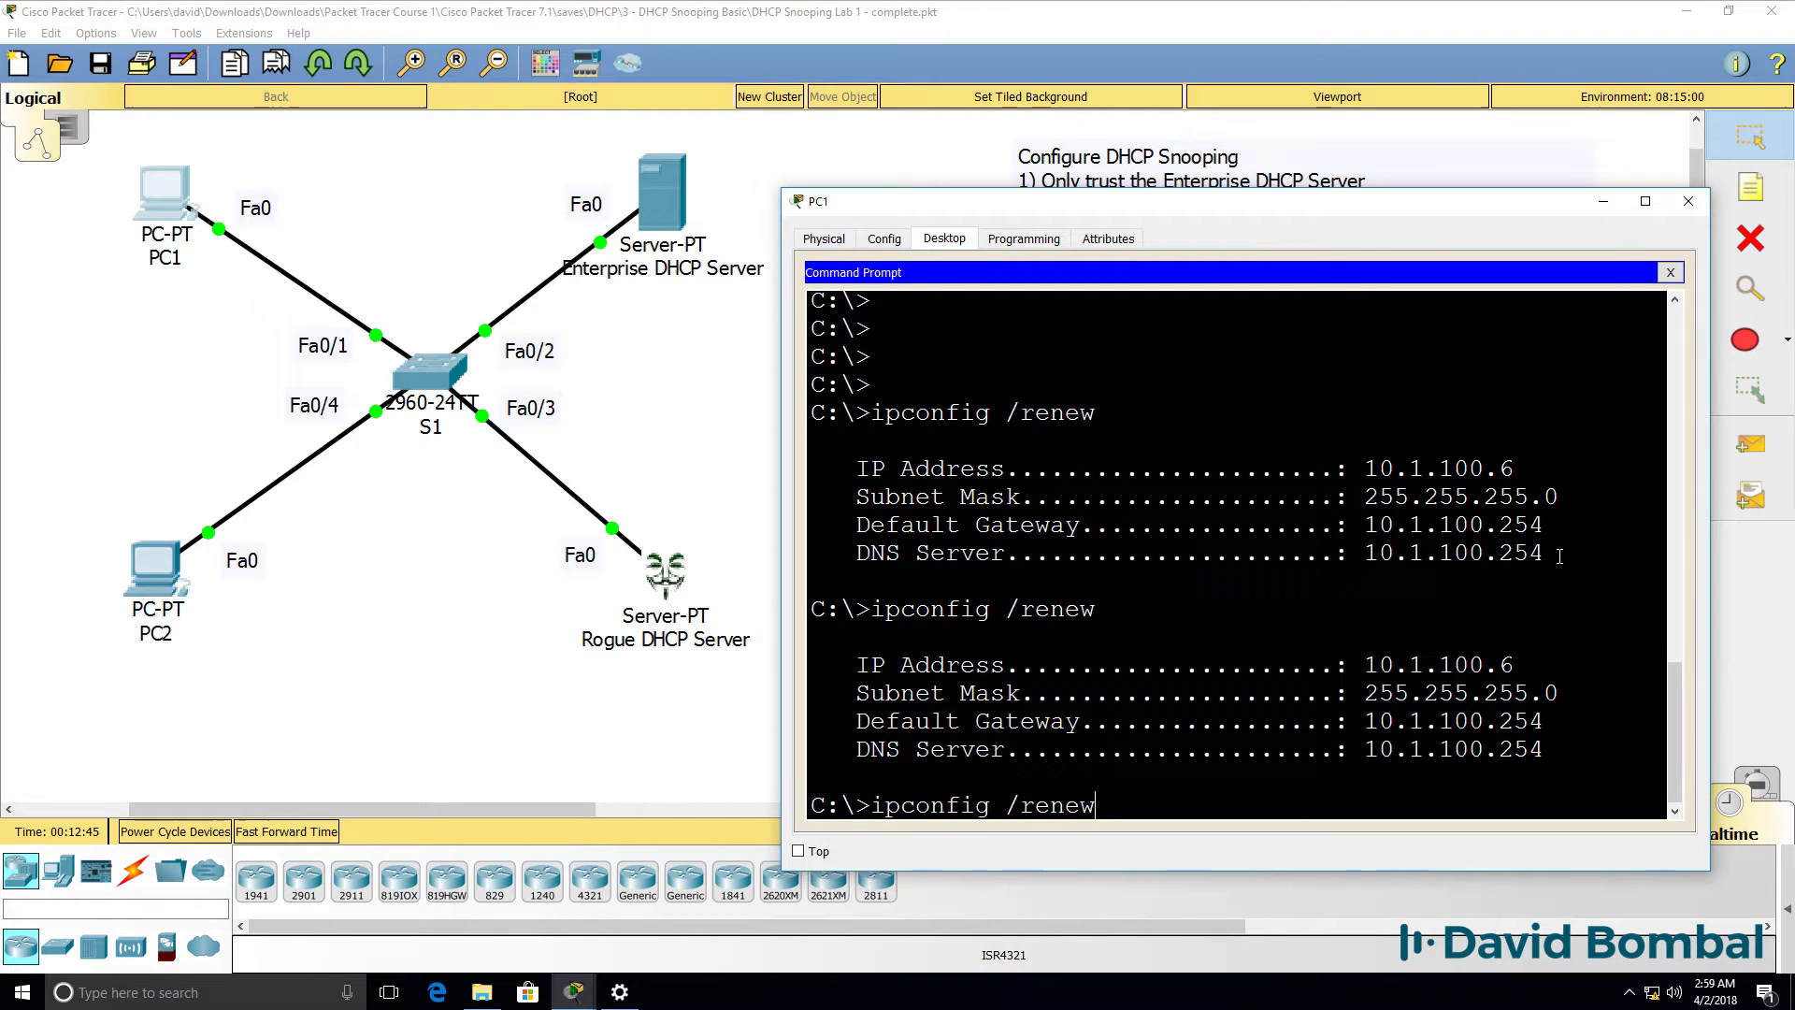
pyautogui.press('Return')
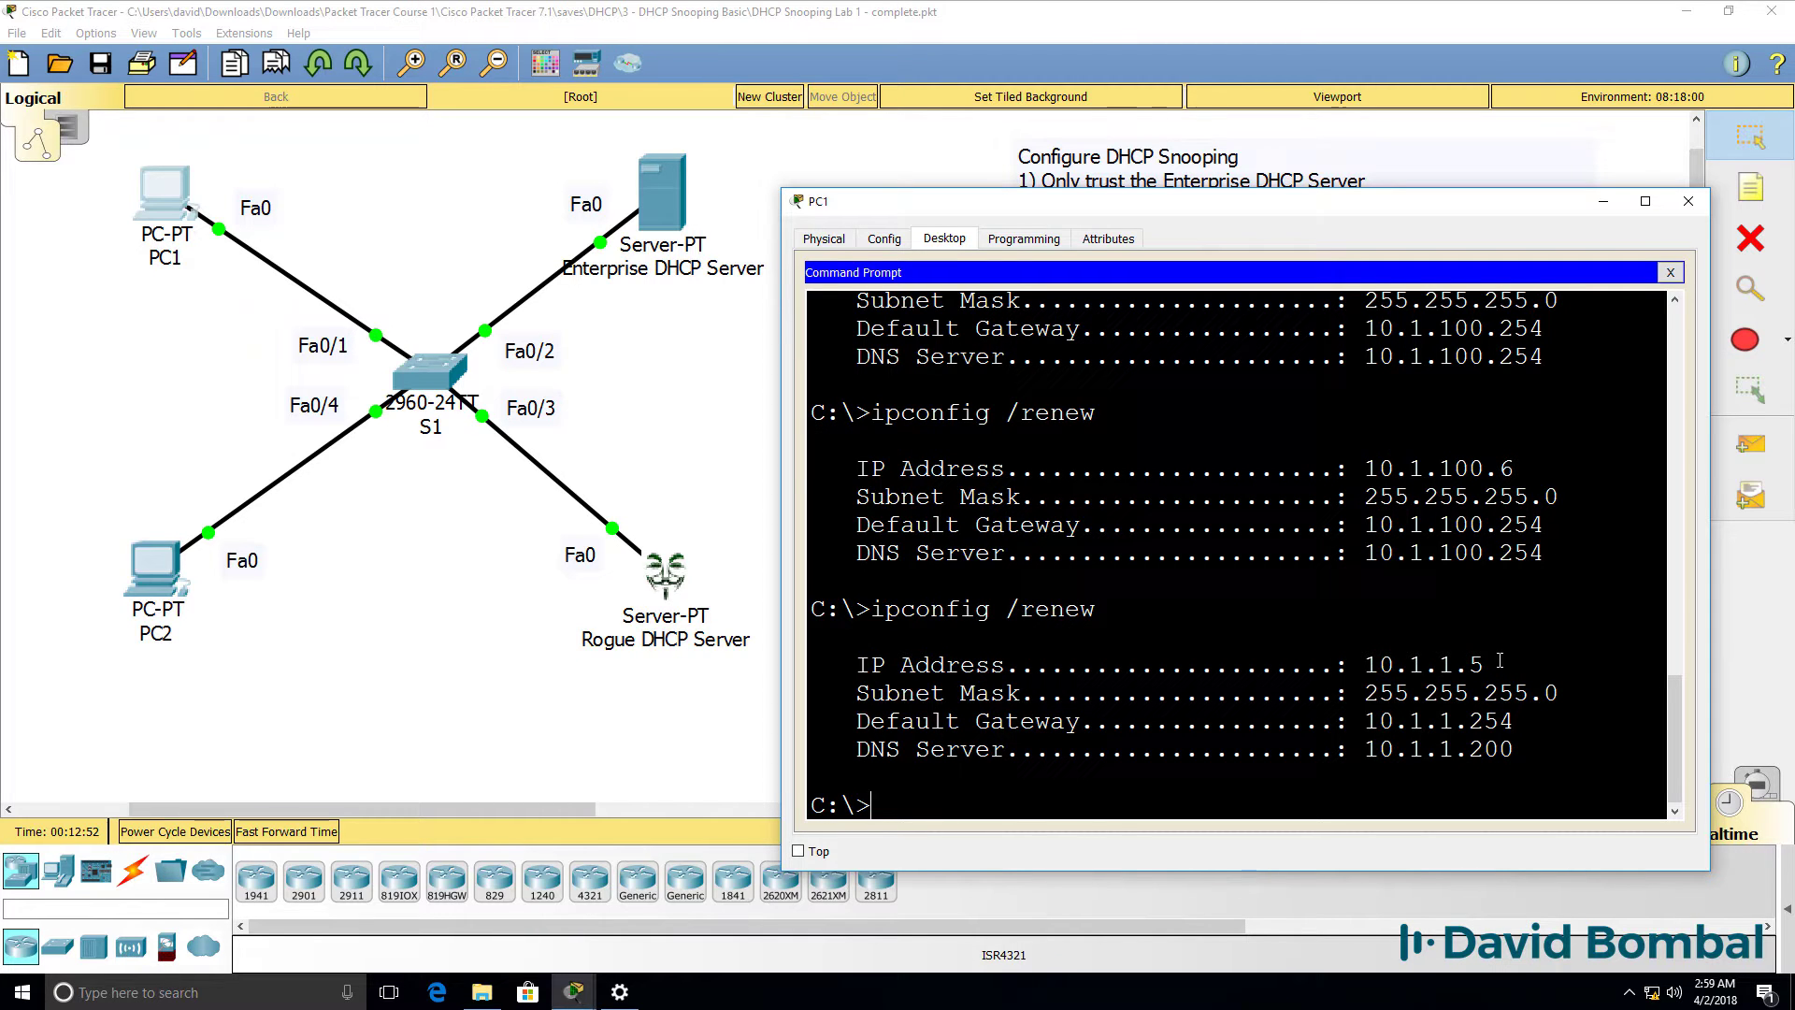
pyautogui.moveTo(1505, 662); pyautogui.dragTo(1353, 666)
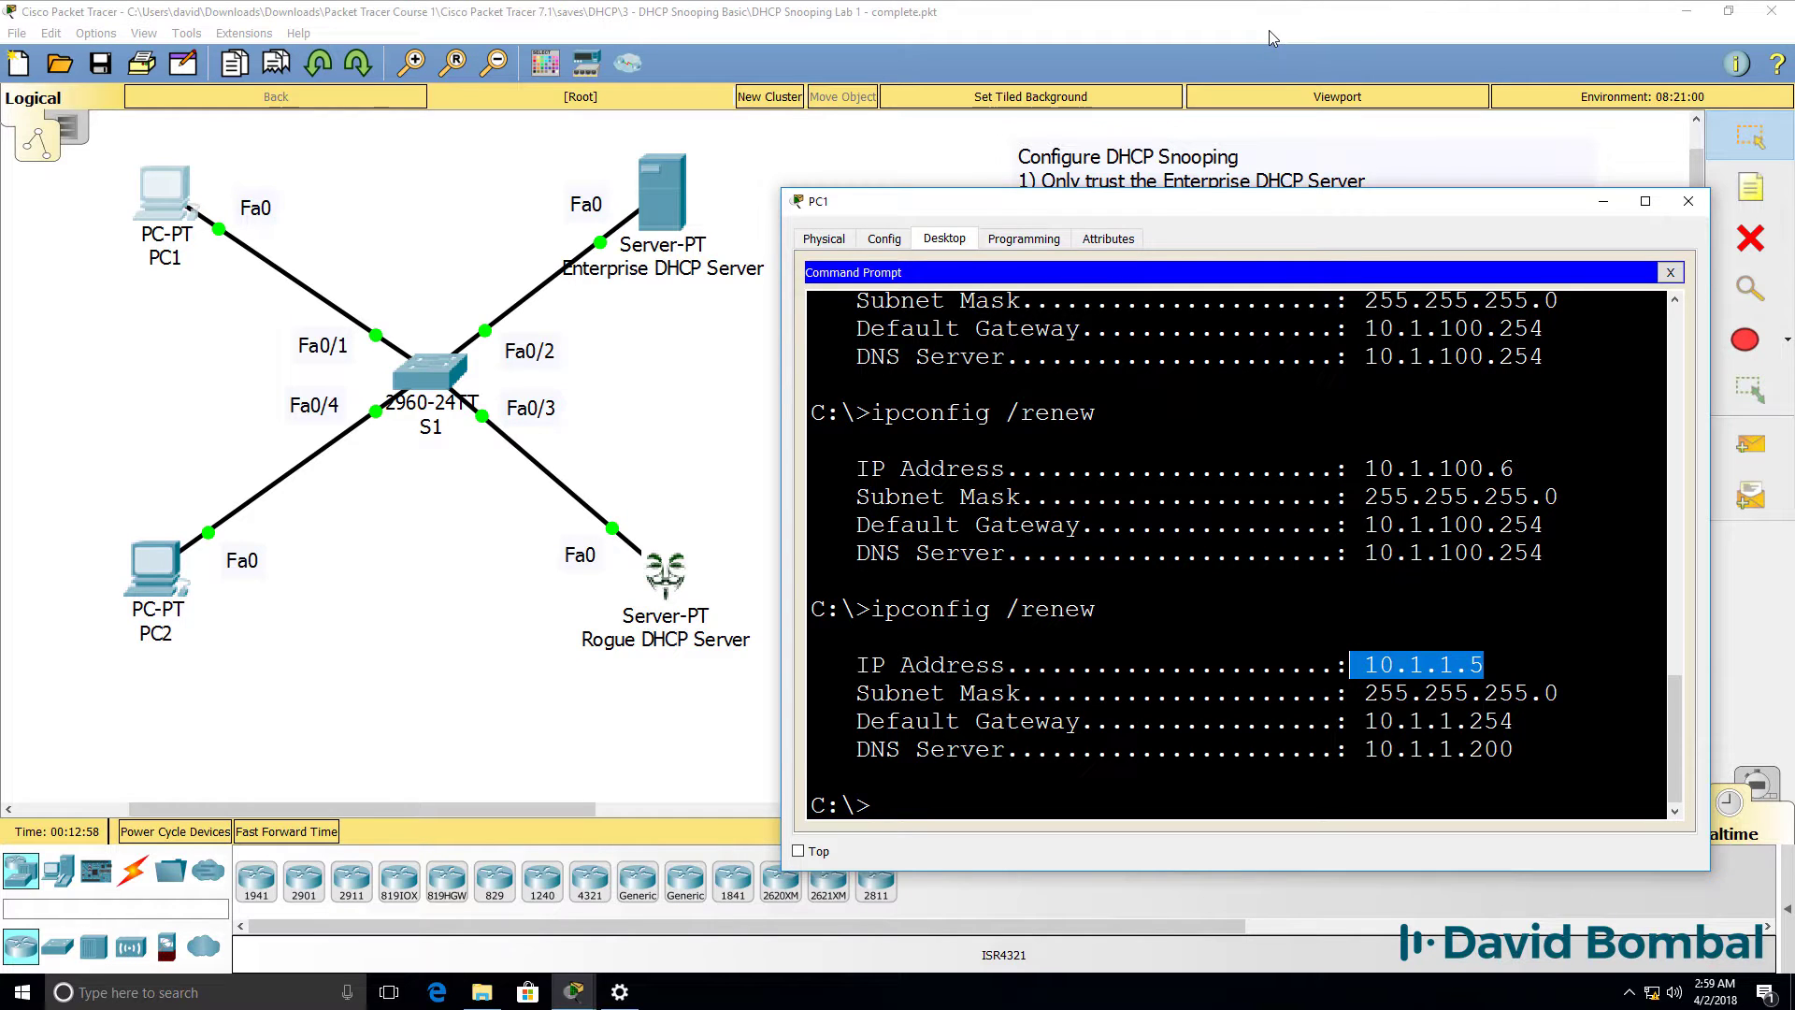
# - Close PC1, switch to Simulation mode and rerun ipconfig /renew on PC2
pyautogui.click(1688, 201)
pyautogui.click(1756, 783)
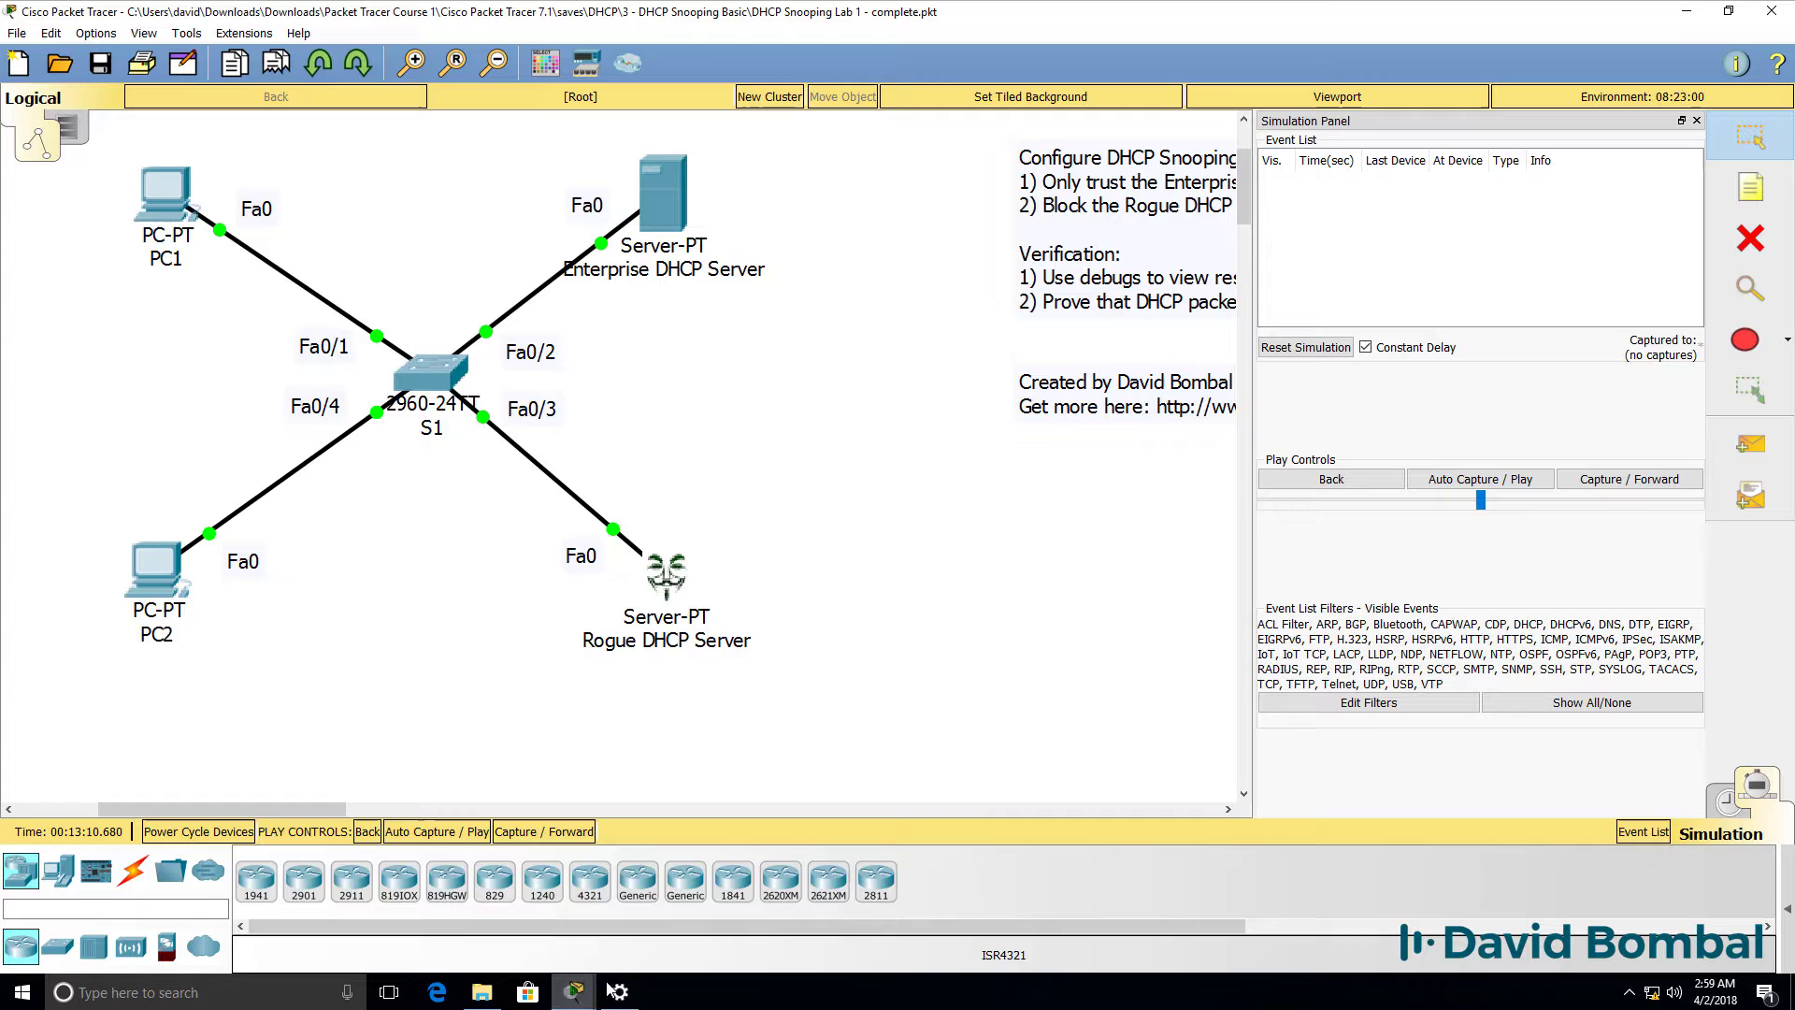
pyautogui.moveTo(573, 991)
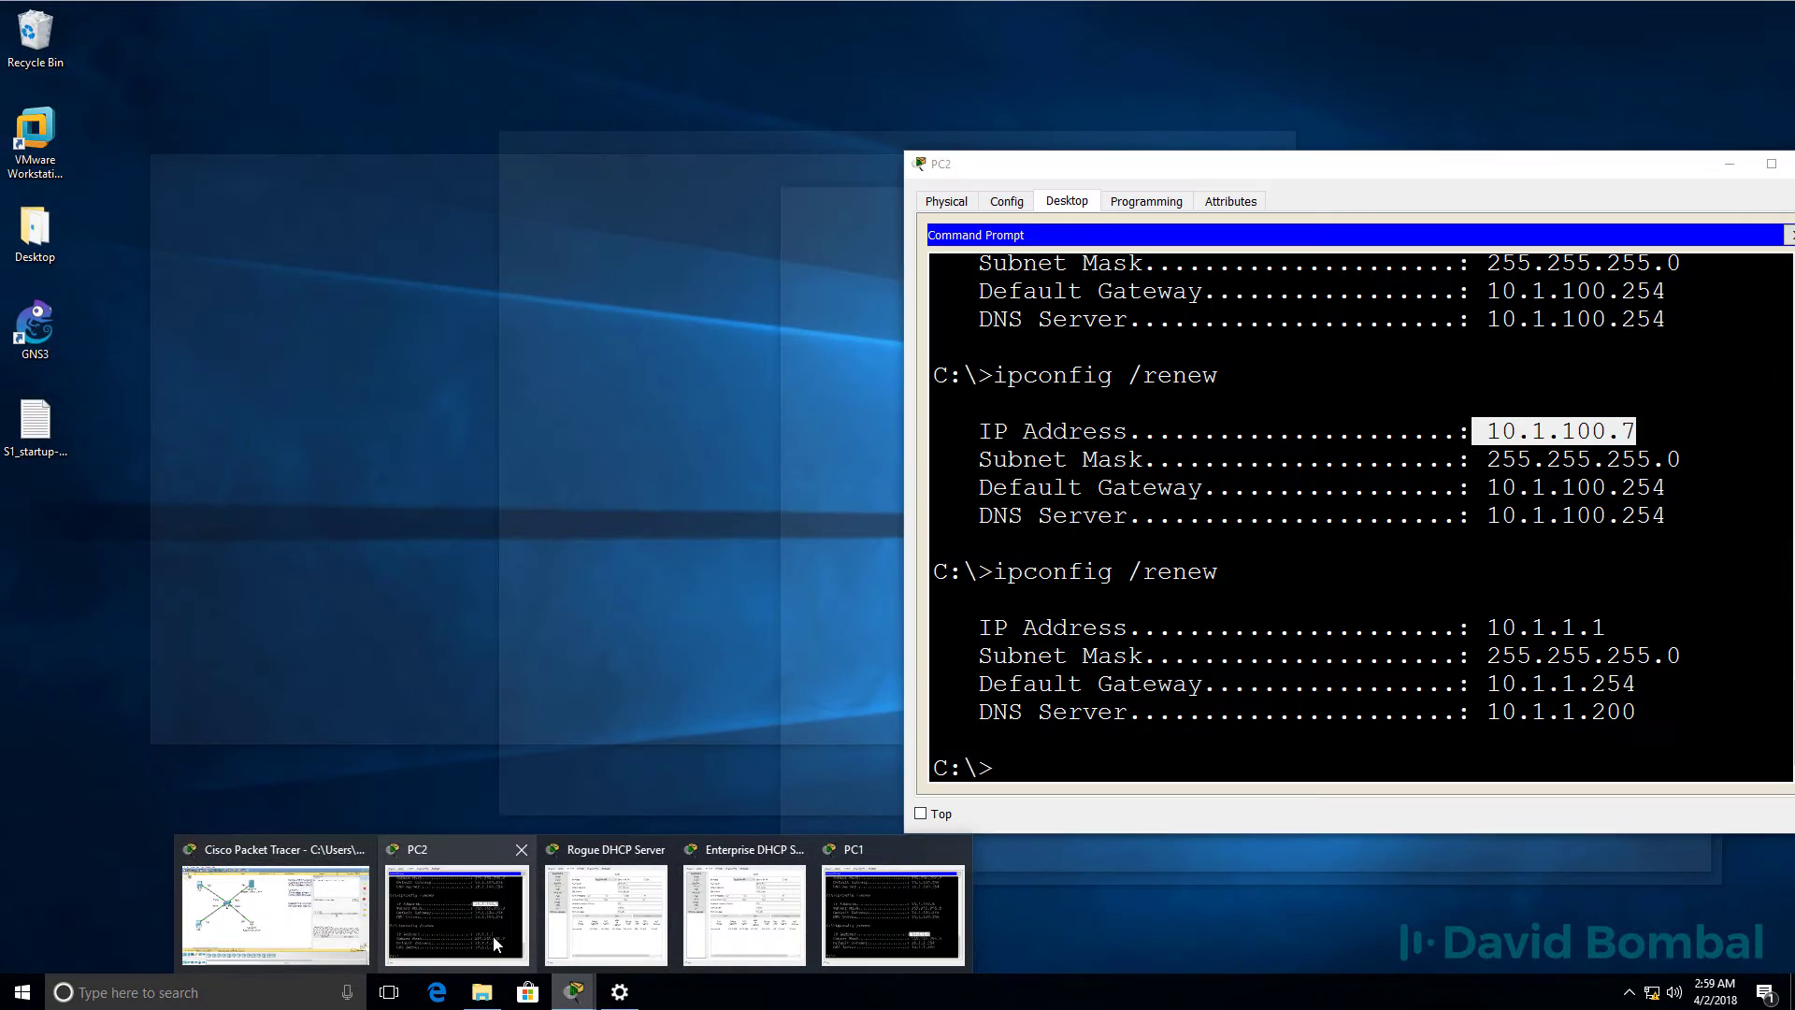
pyautogui.click(491, 935)
pyautogui.press('Return')
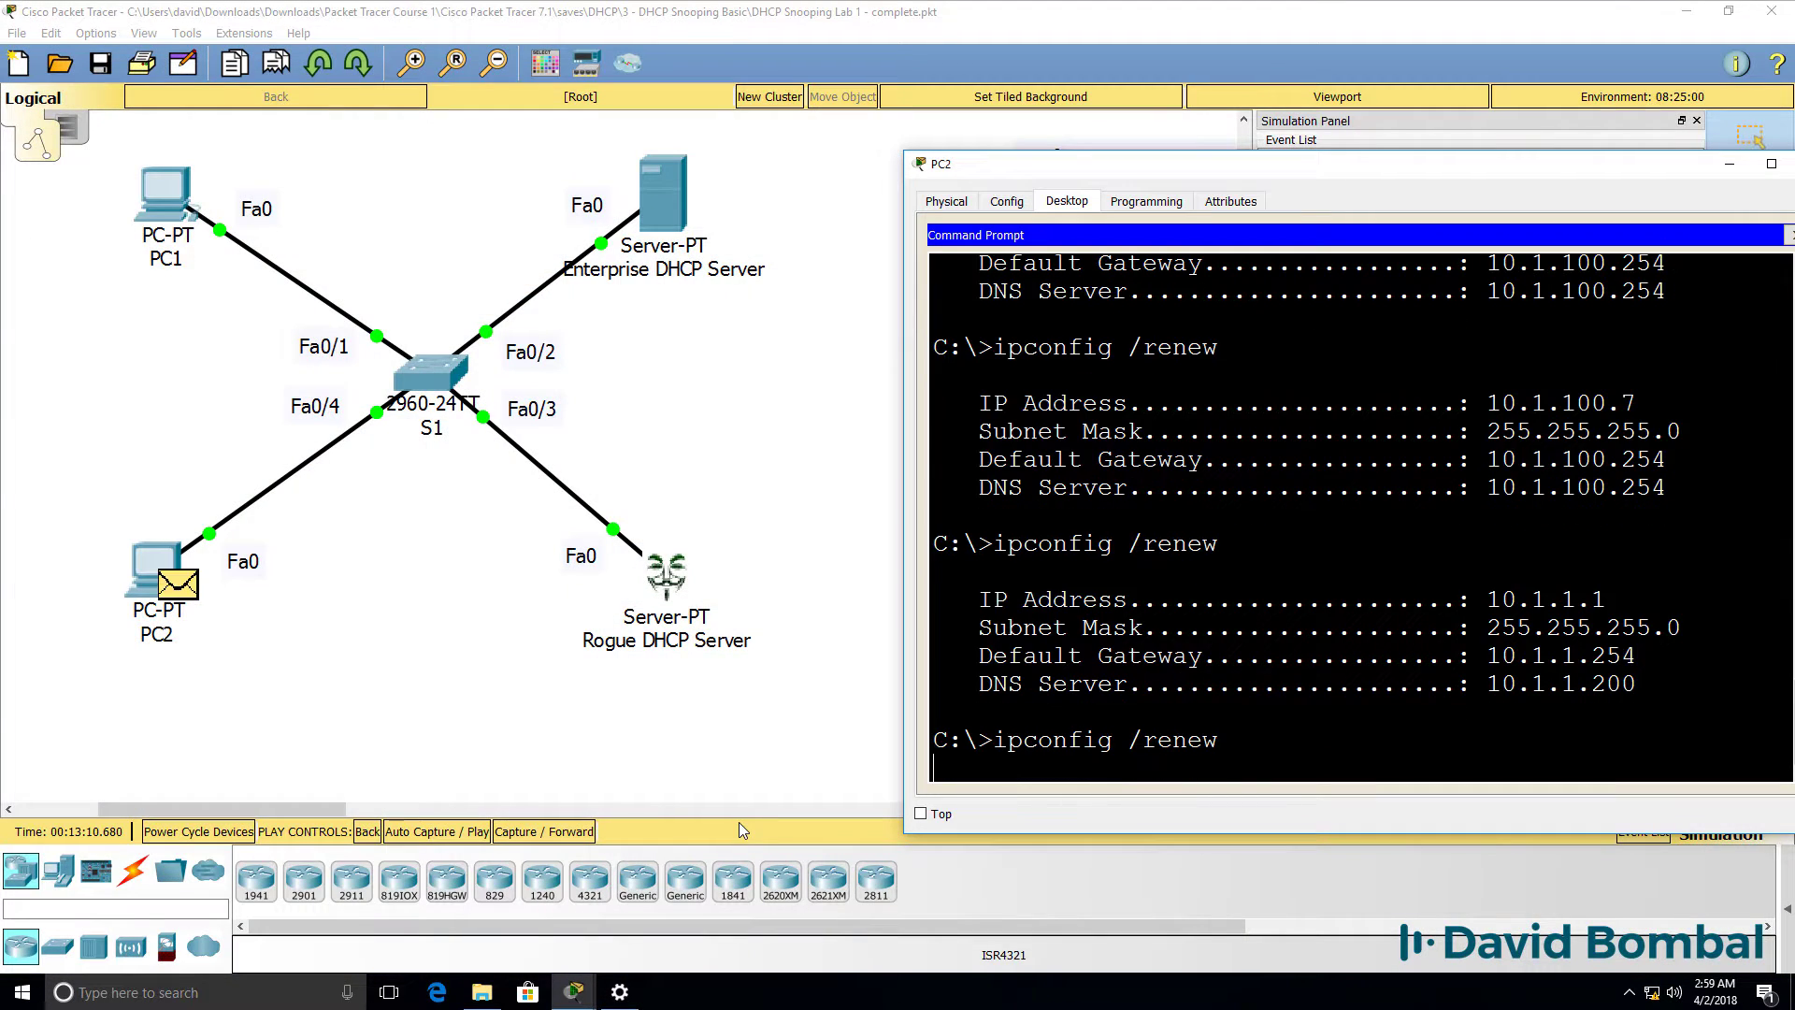
# - Step the capture forward until S1 floods the rogue server's DHCP reply to all hosts
pyautogui.click(1003, 38)
pyautogui.click(1594, 478)
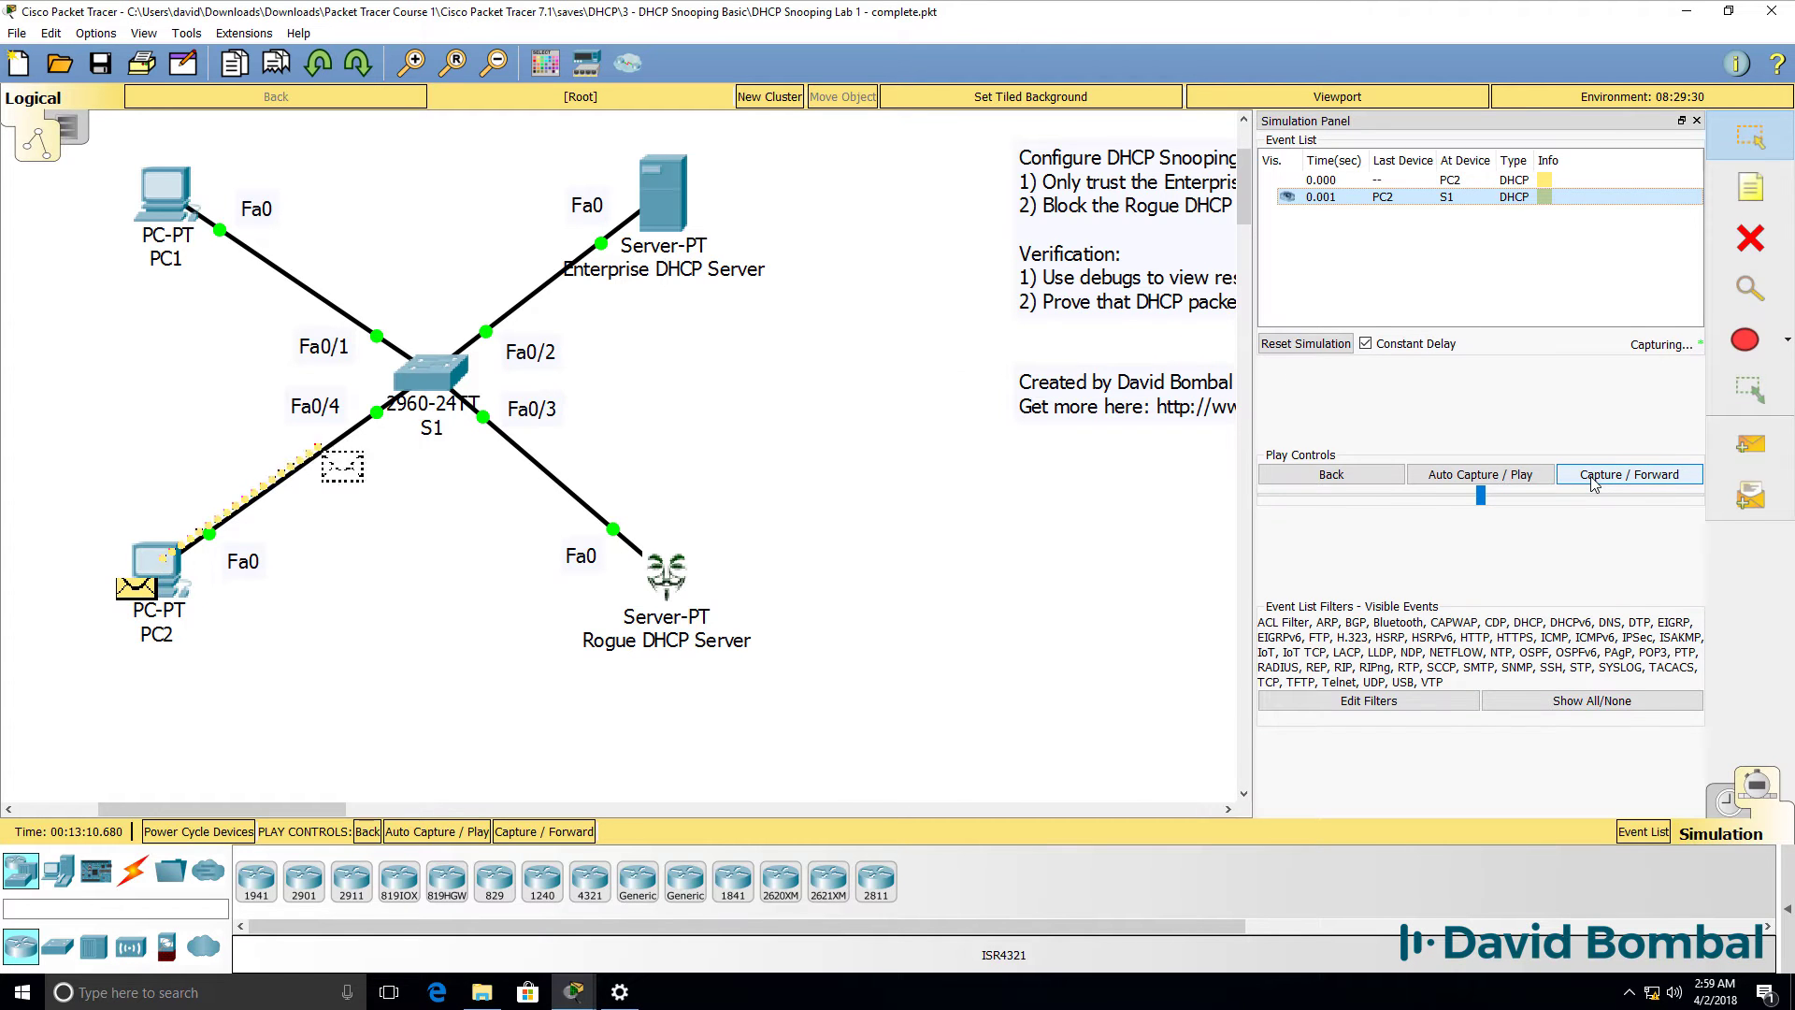
pyautogui.click(1594, 478)
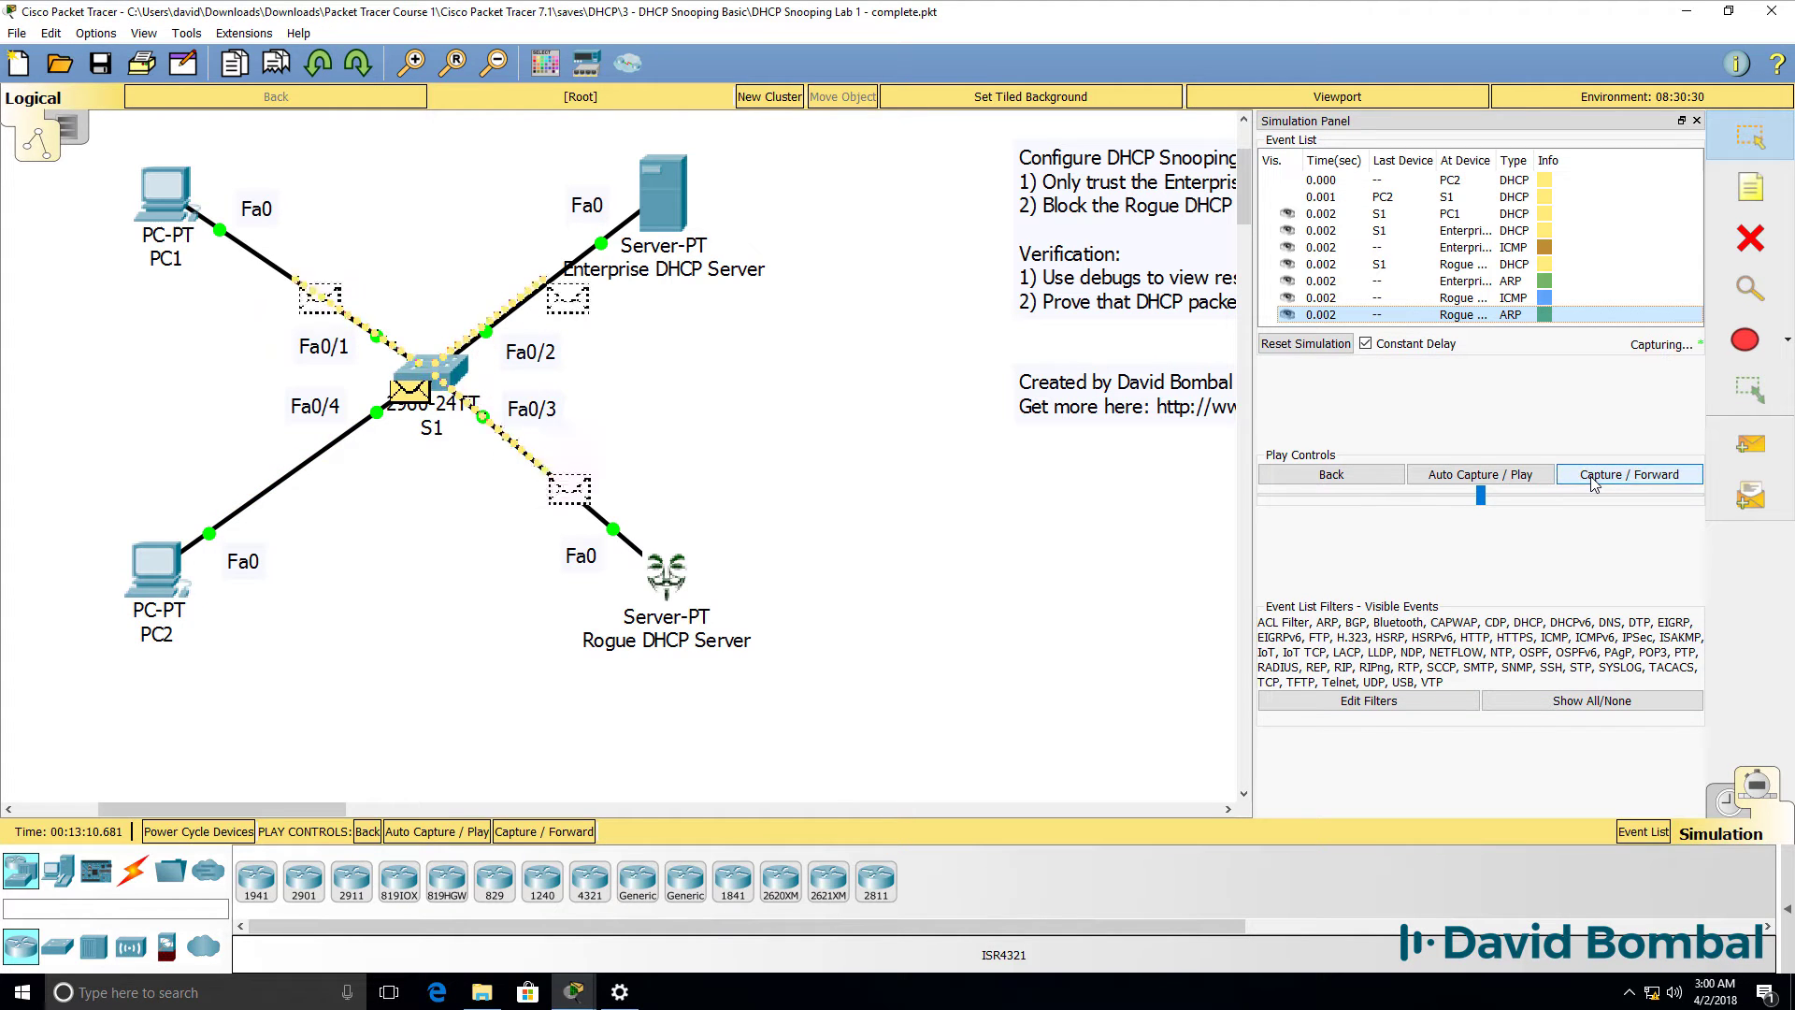
pyautogui.click(1594, 480)
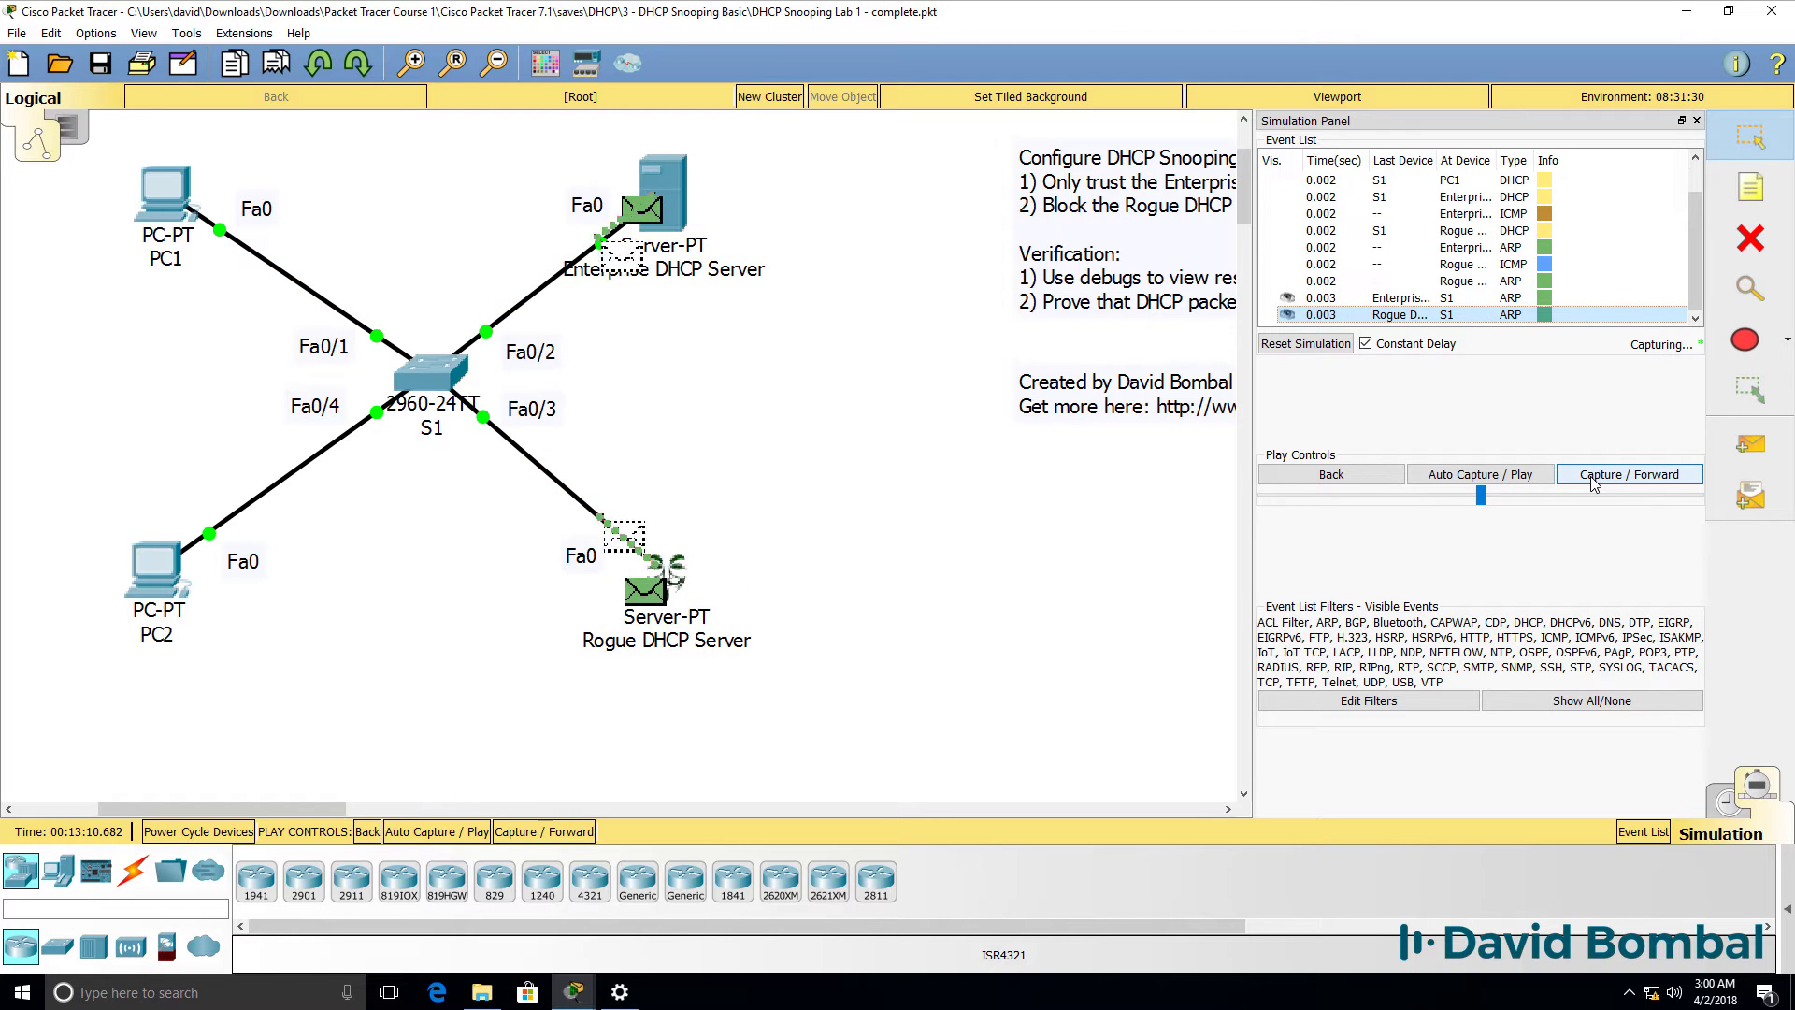
pyautogui.click(1601, 480)
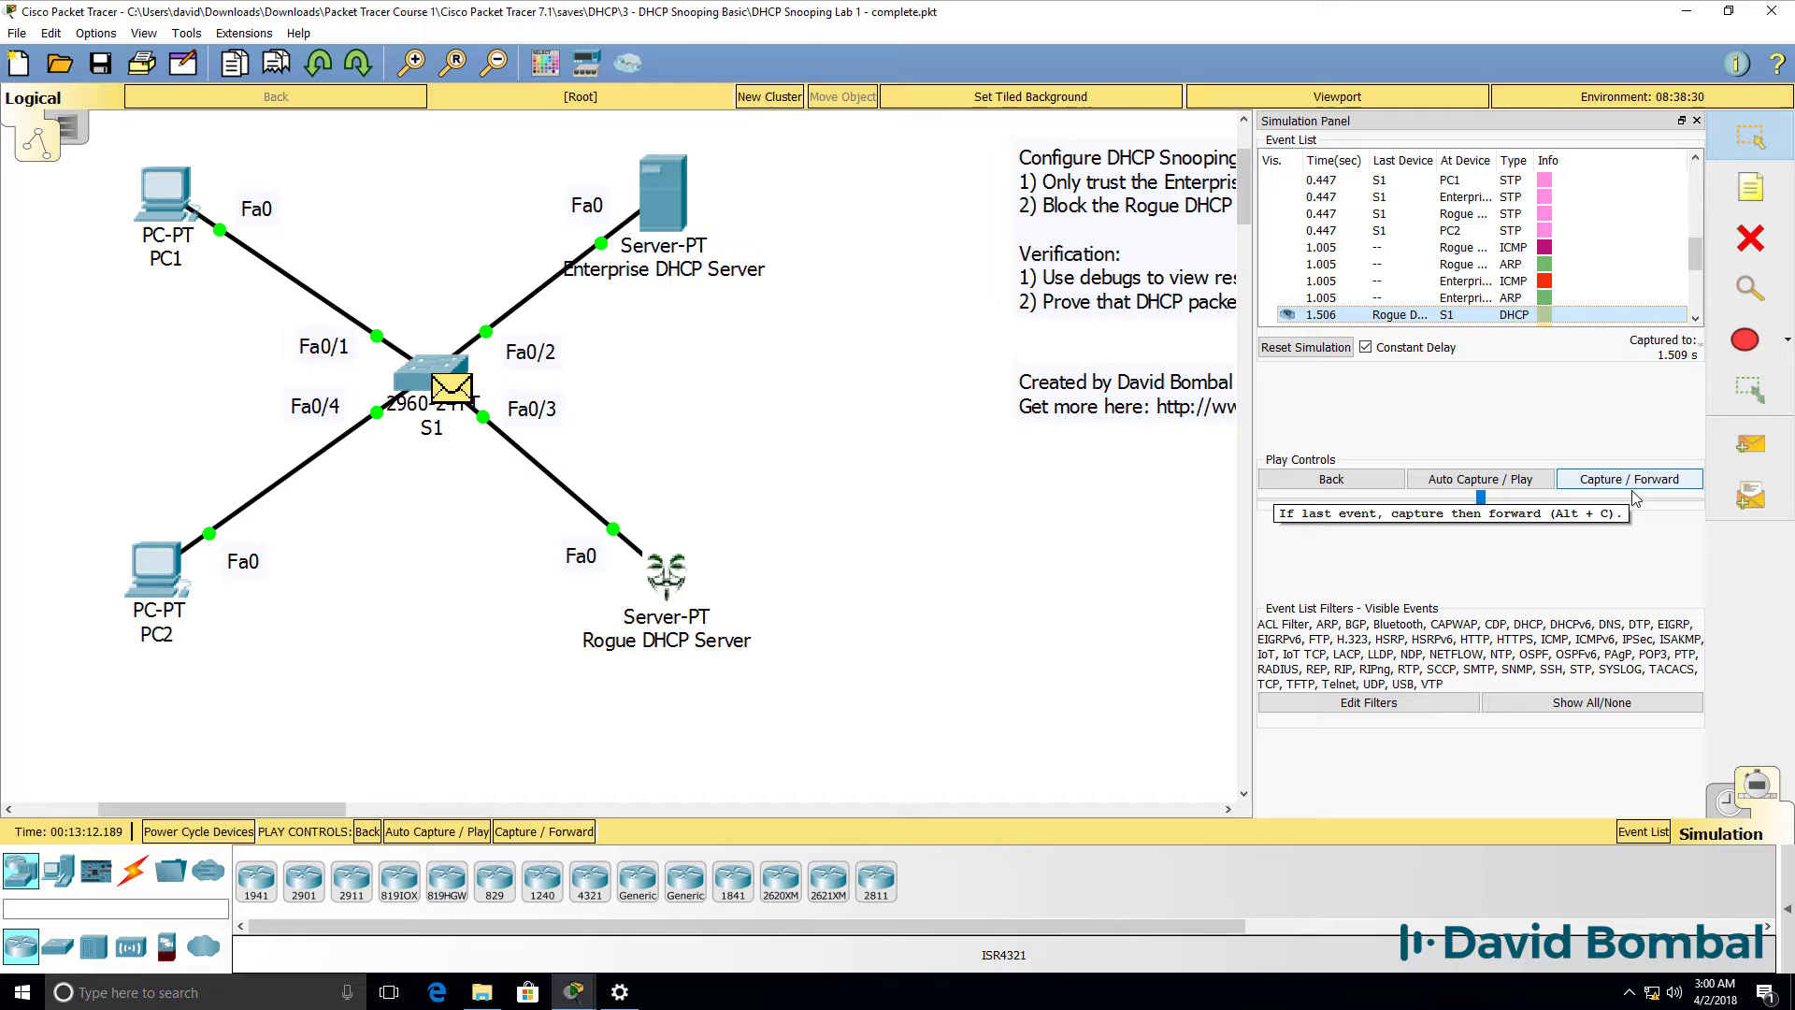
pyautogui.click(1627, 493)
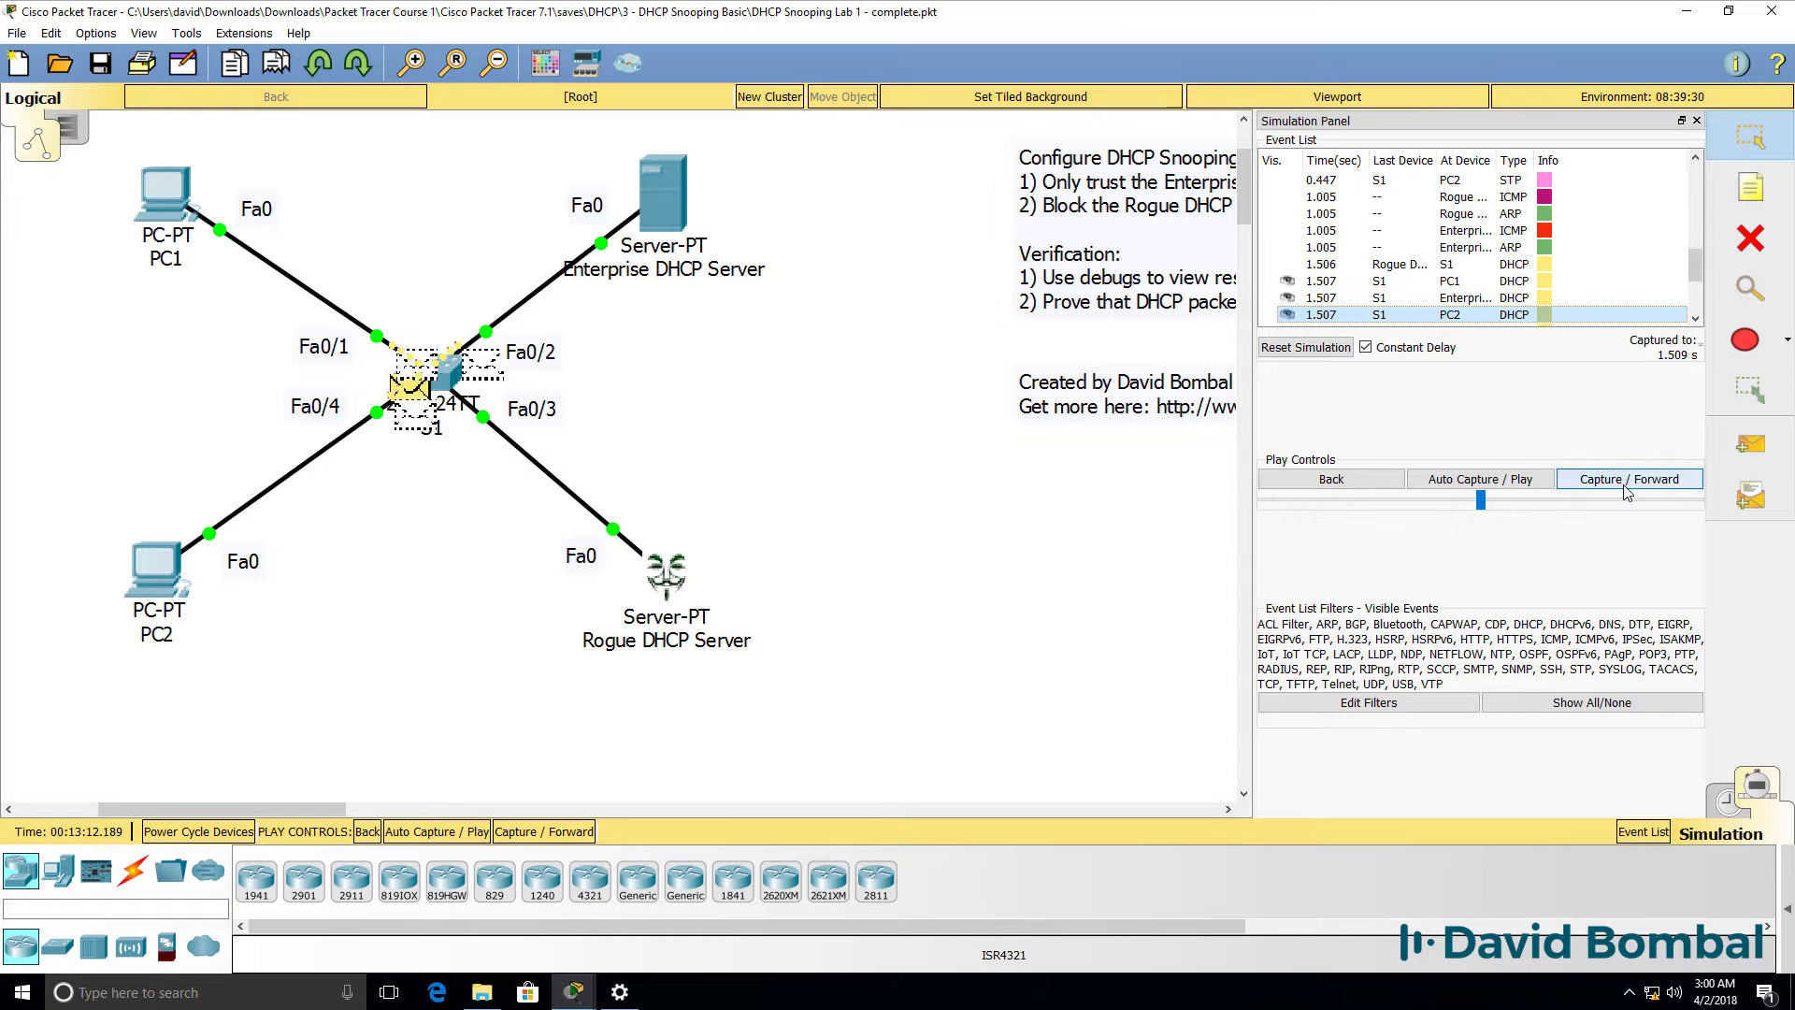
# - Inspect the DHCP packet at PC2, highlighting its broadcast destination MAC and source IP 10.1.100.201
pyautogui.click(183, 584)
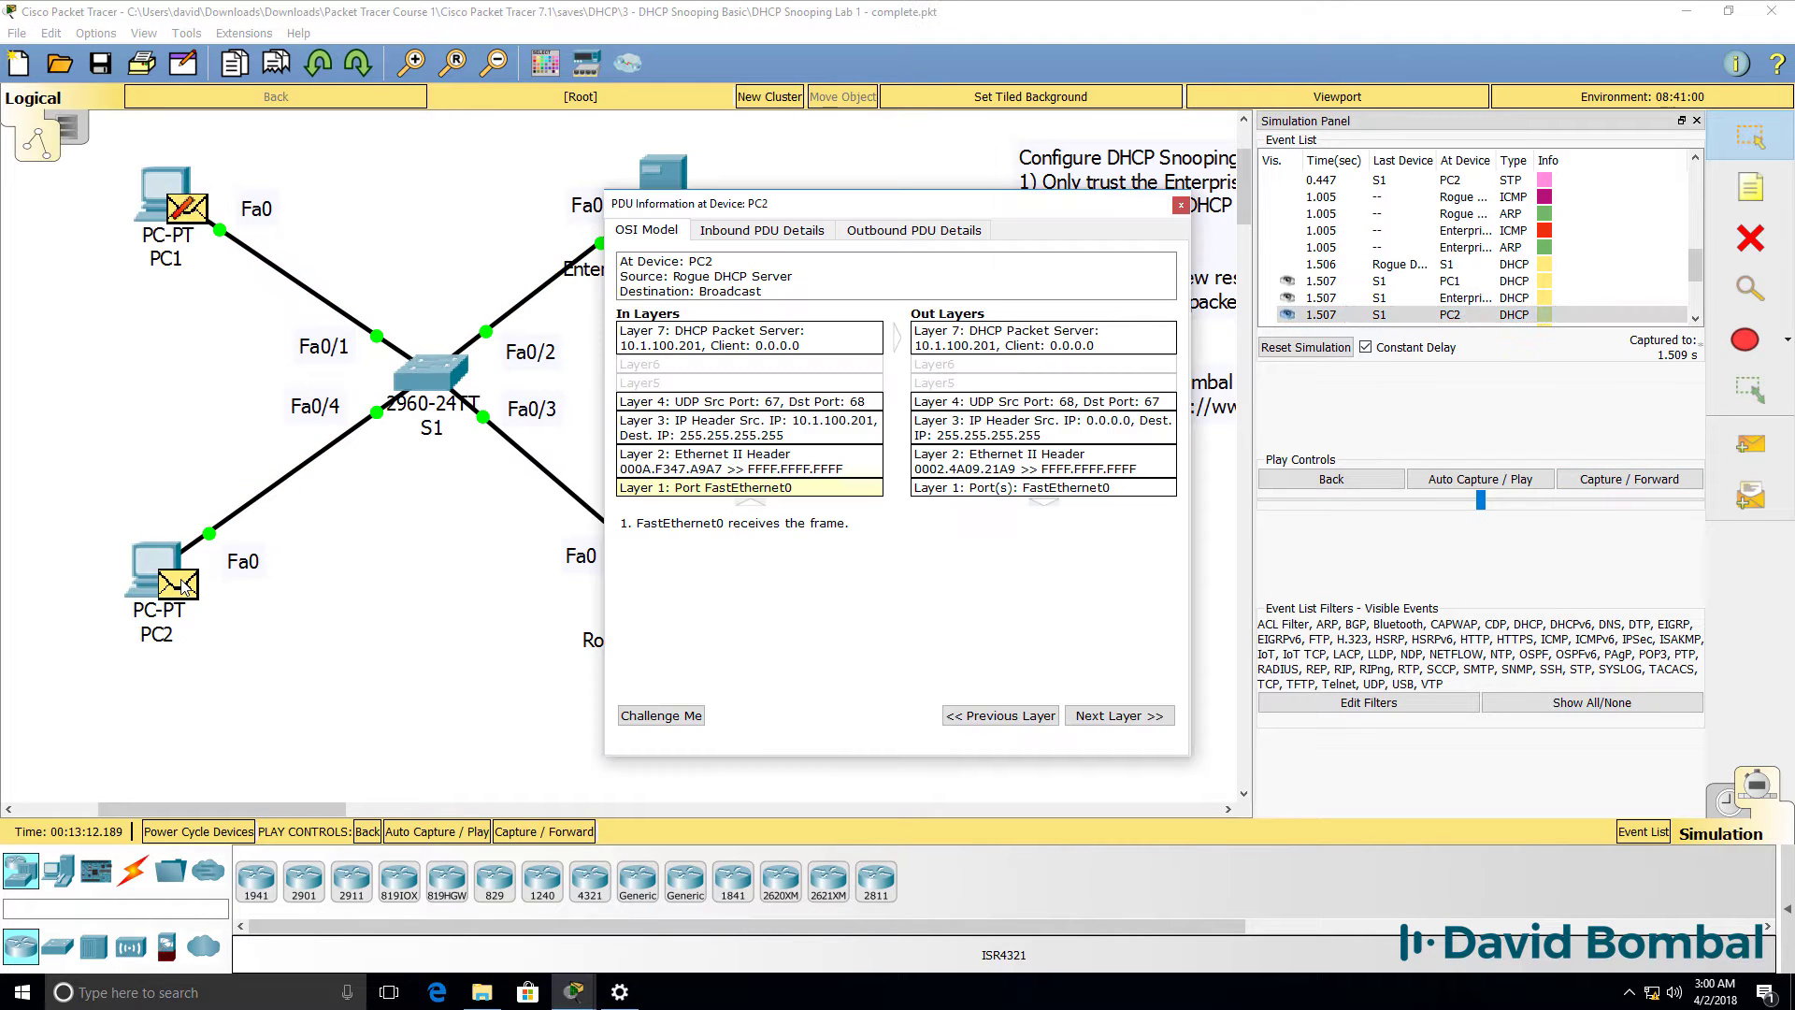
pyautogui.click(763, 231)
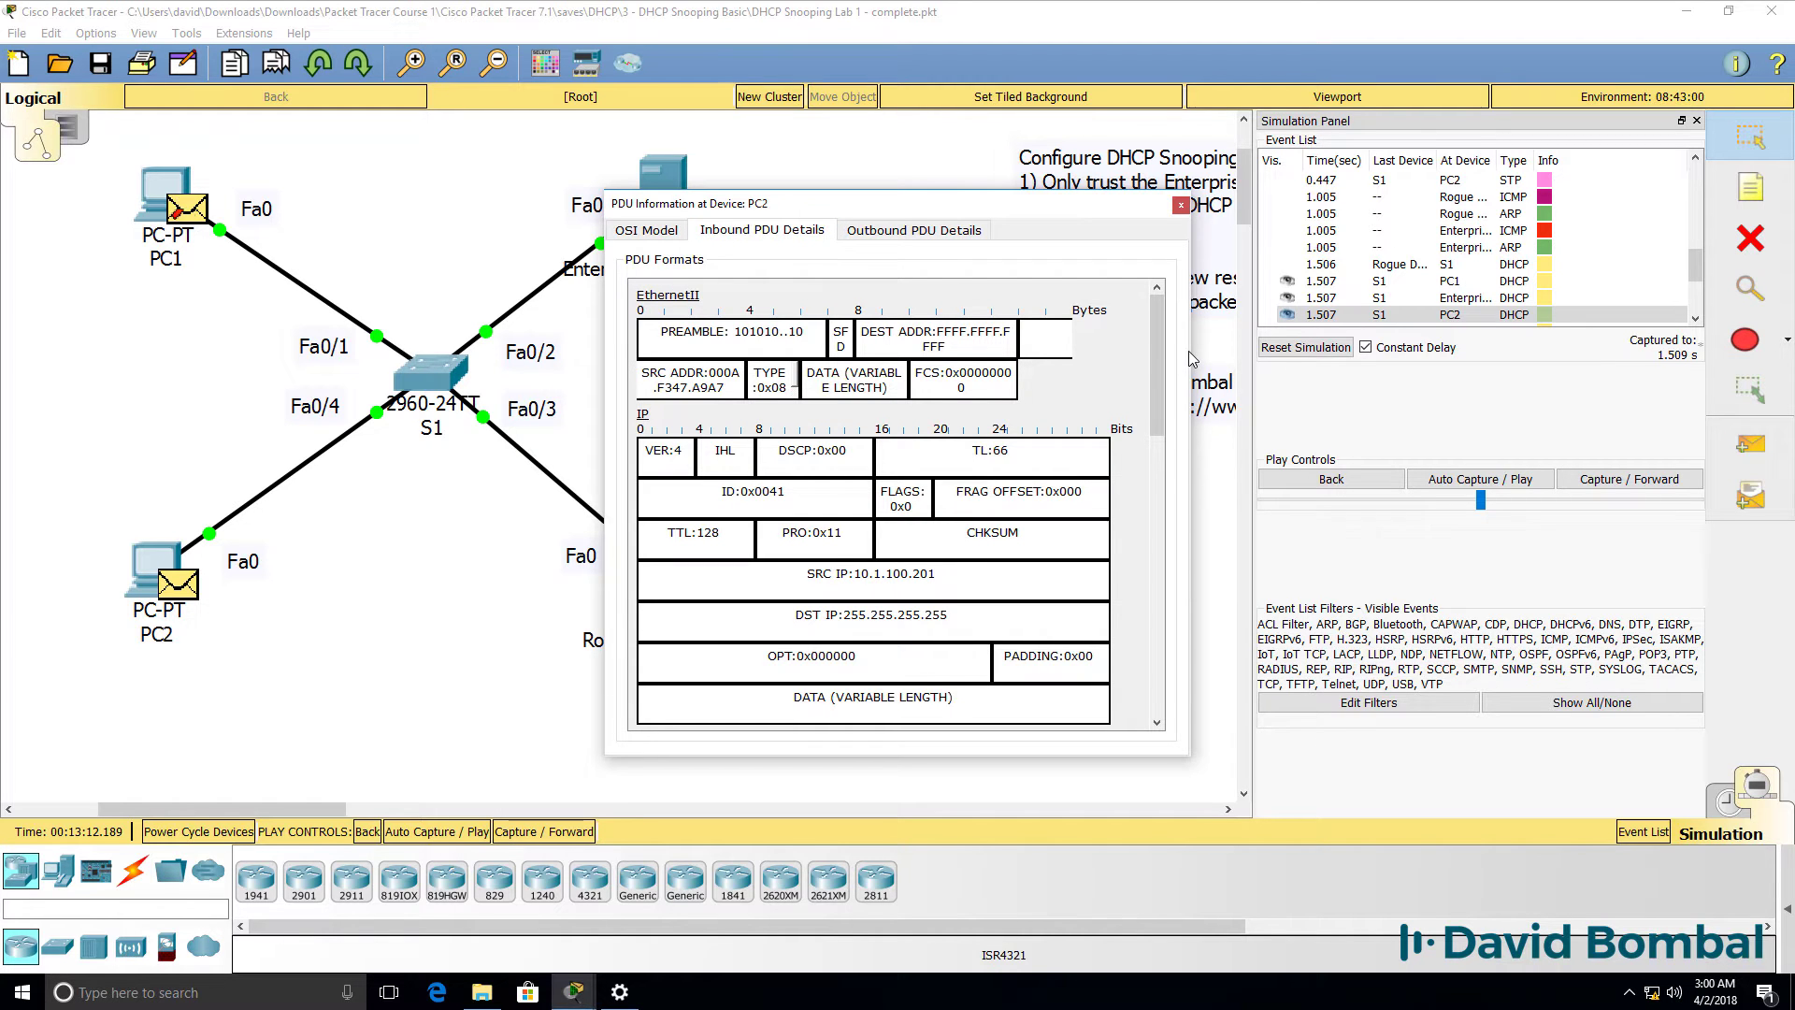
pyautogui.moveTo(1191, 359); pyautogui.dragTo(1786, 359)
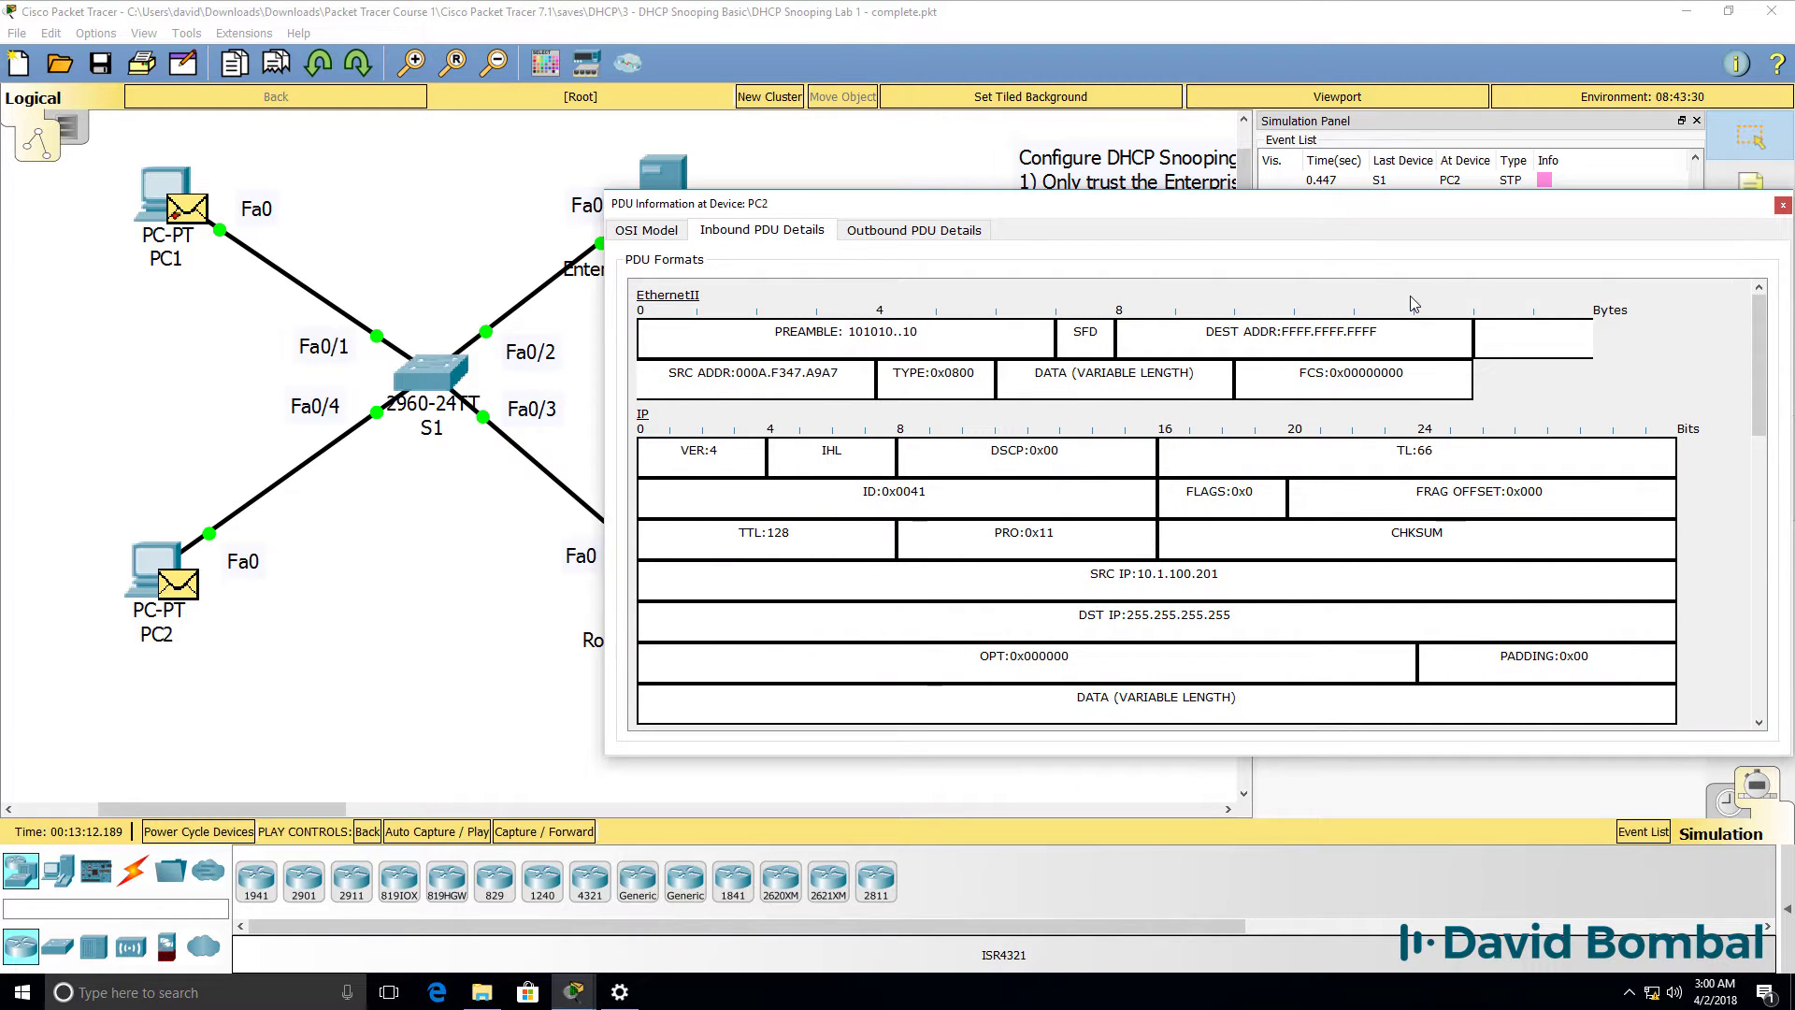
pyautogui.moveTo(1371, 322); pyautogui.dragTo(1077, 318)
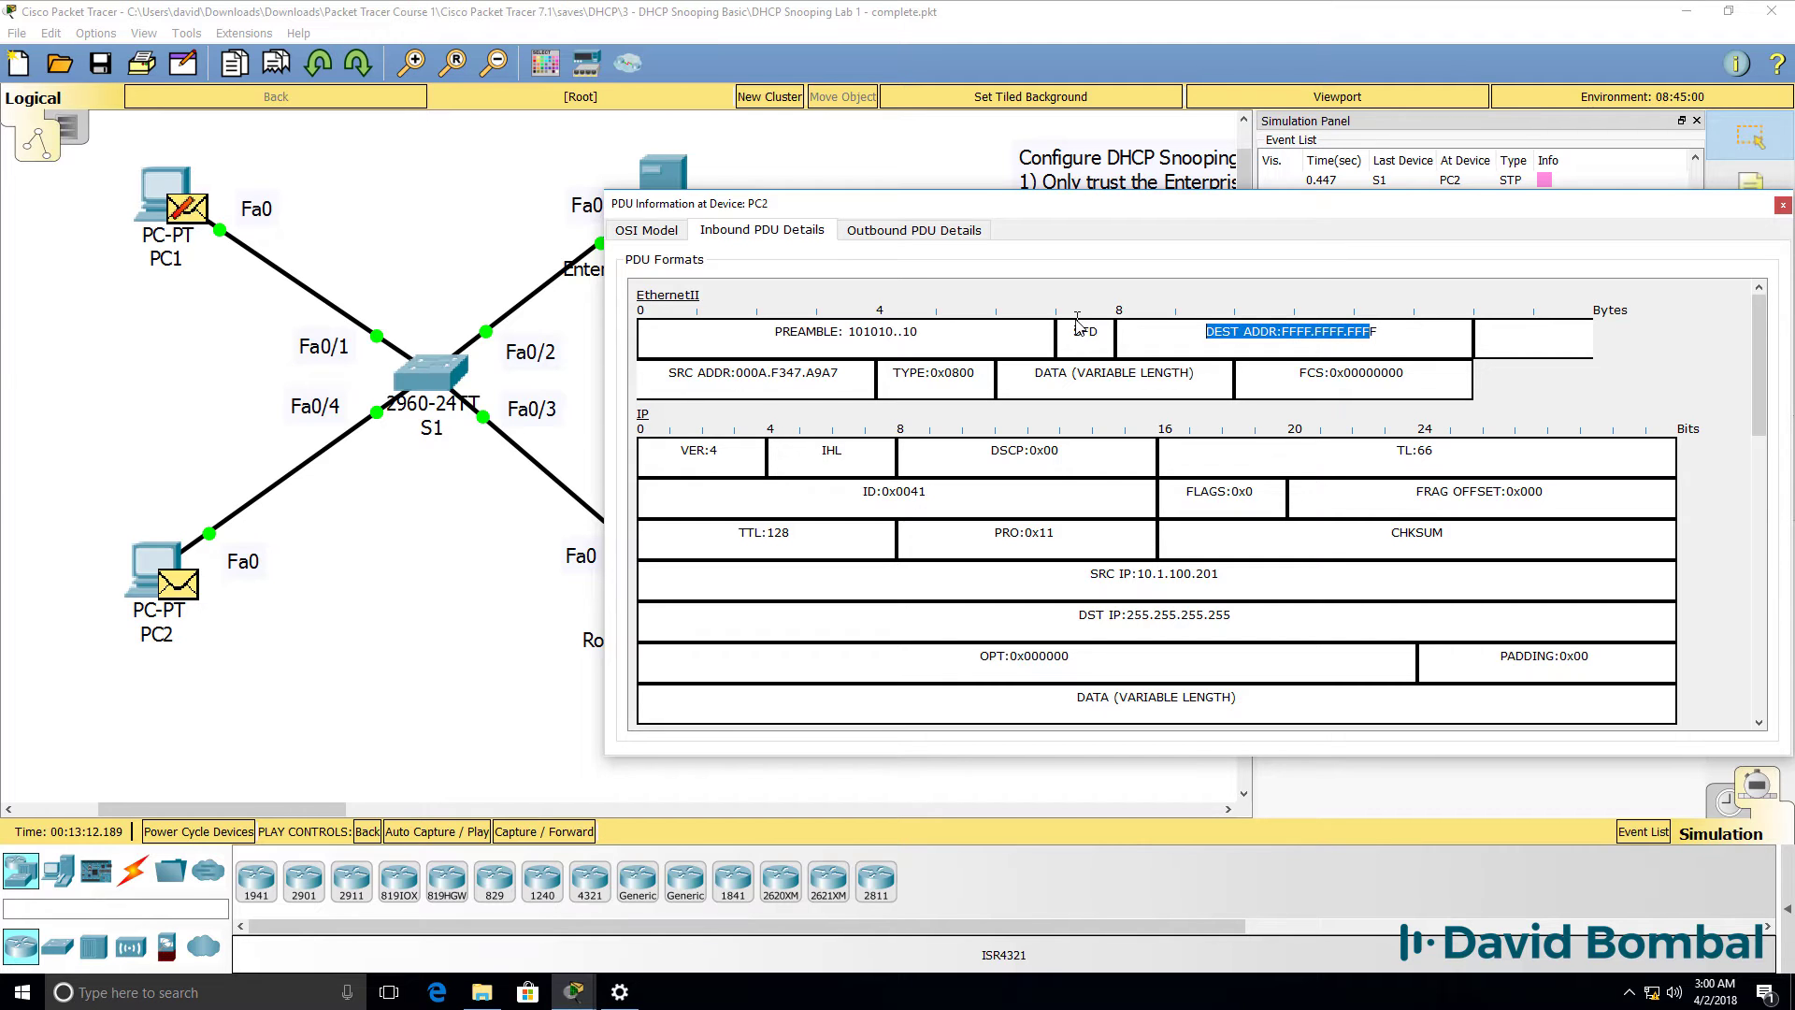
pyautogui.click(1070, 546)
pyautogui.moveTo(1223, 574); pyautogui.dragTo(994, 560)
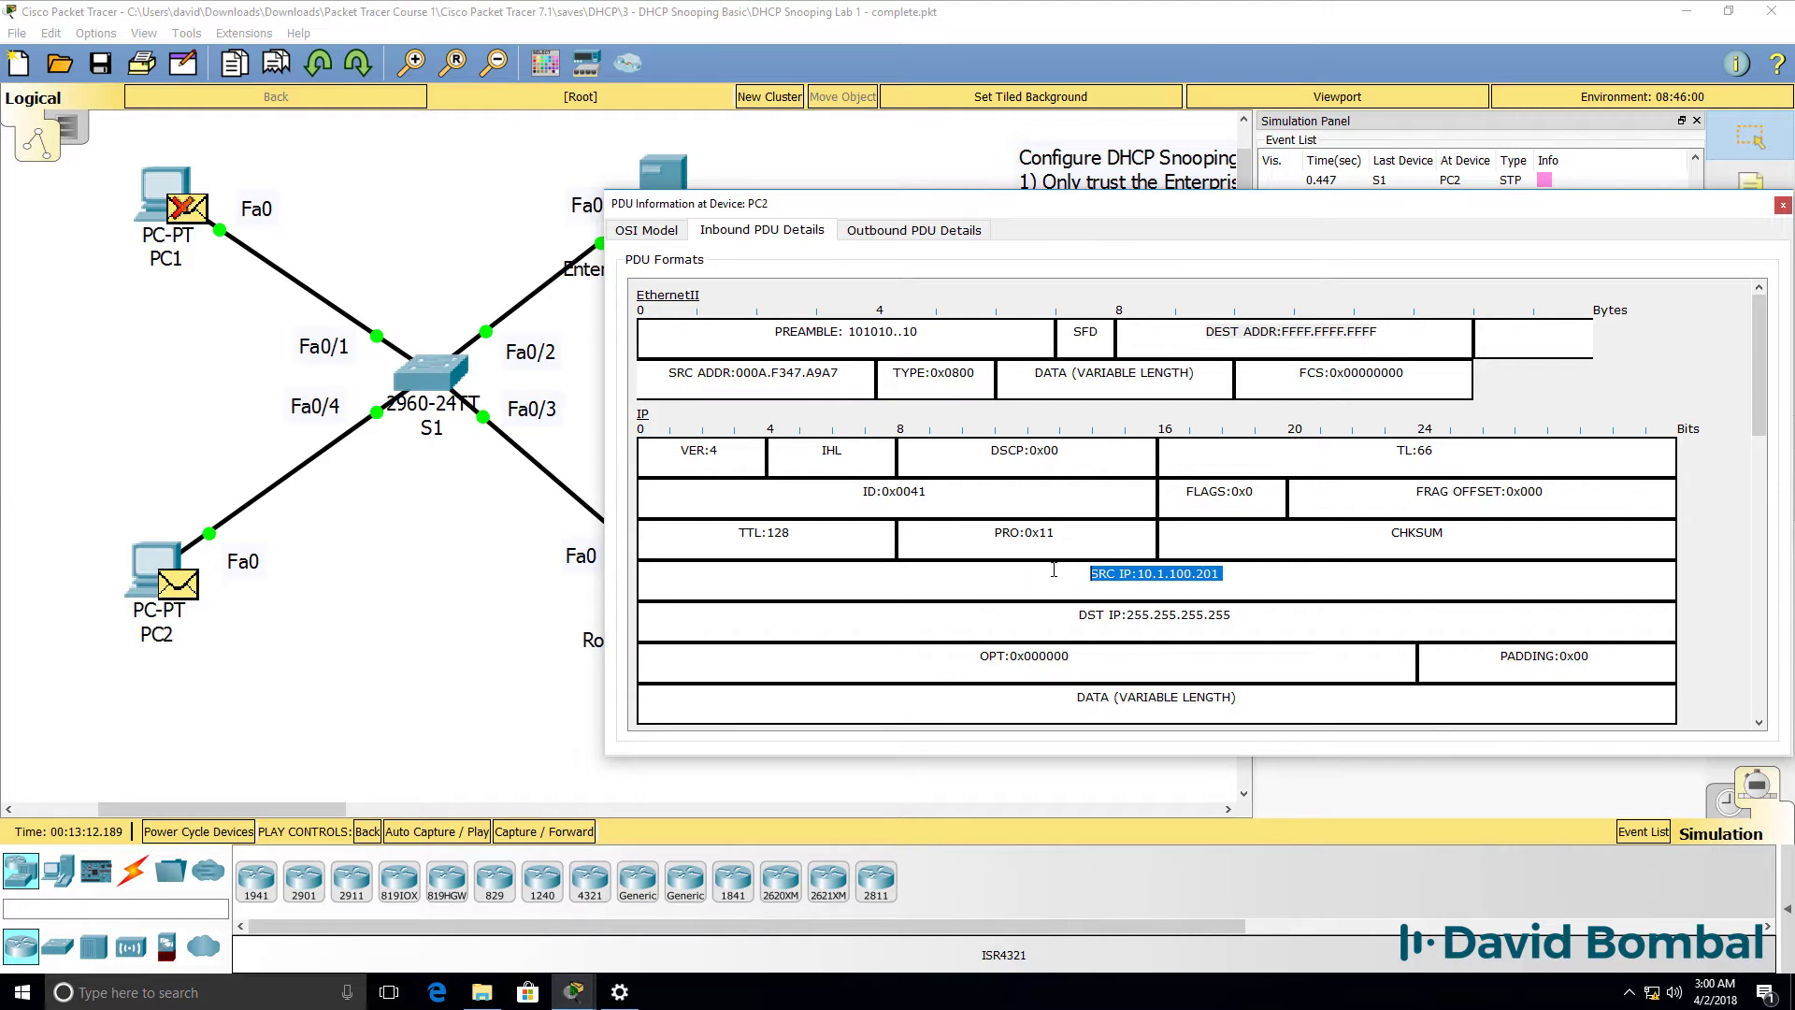
pyautogui.scroll(-2, 1056, 569)
pyautogui.moveTo(935, 203)
pyautogui.mouseDown()
pyautogui.moveTo(972, 187)
pyautogui.moveTo(941, 198)
pyautogui.mouseUp()
pyautogui.moveTo(1229, 456); pyautogui.dragTo(1099, 451)
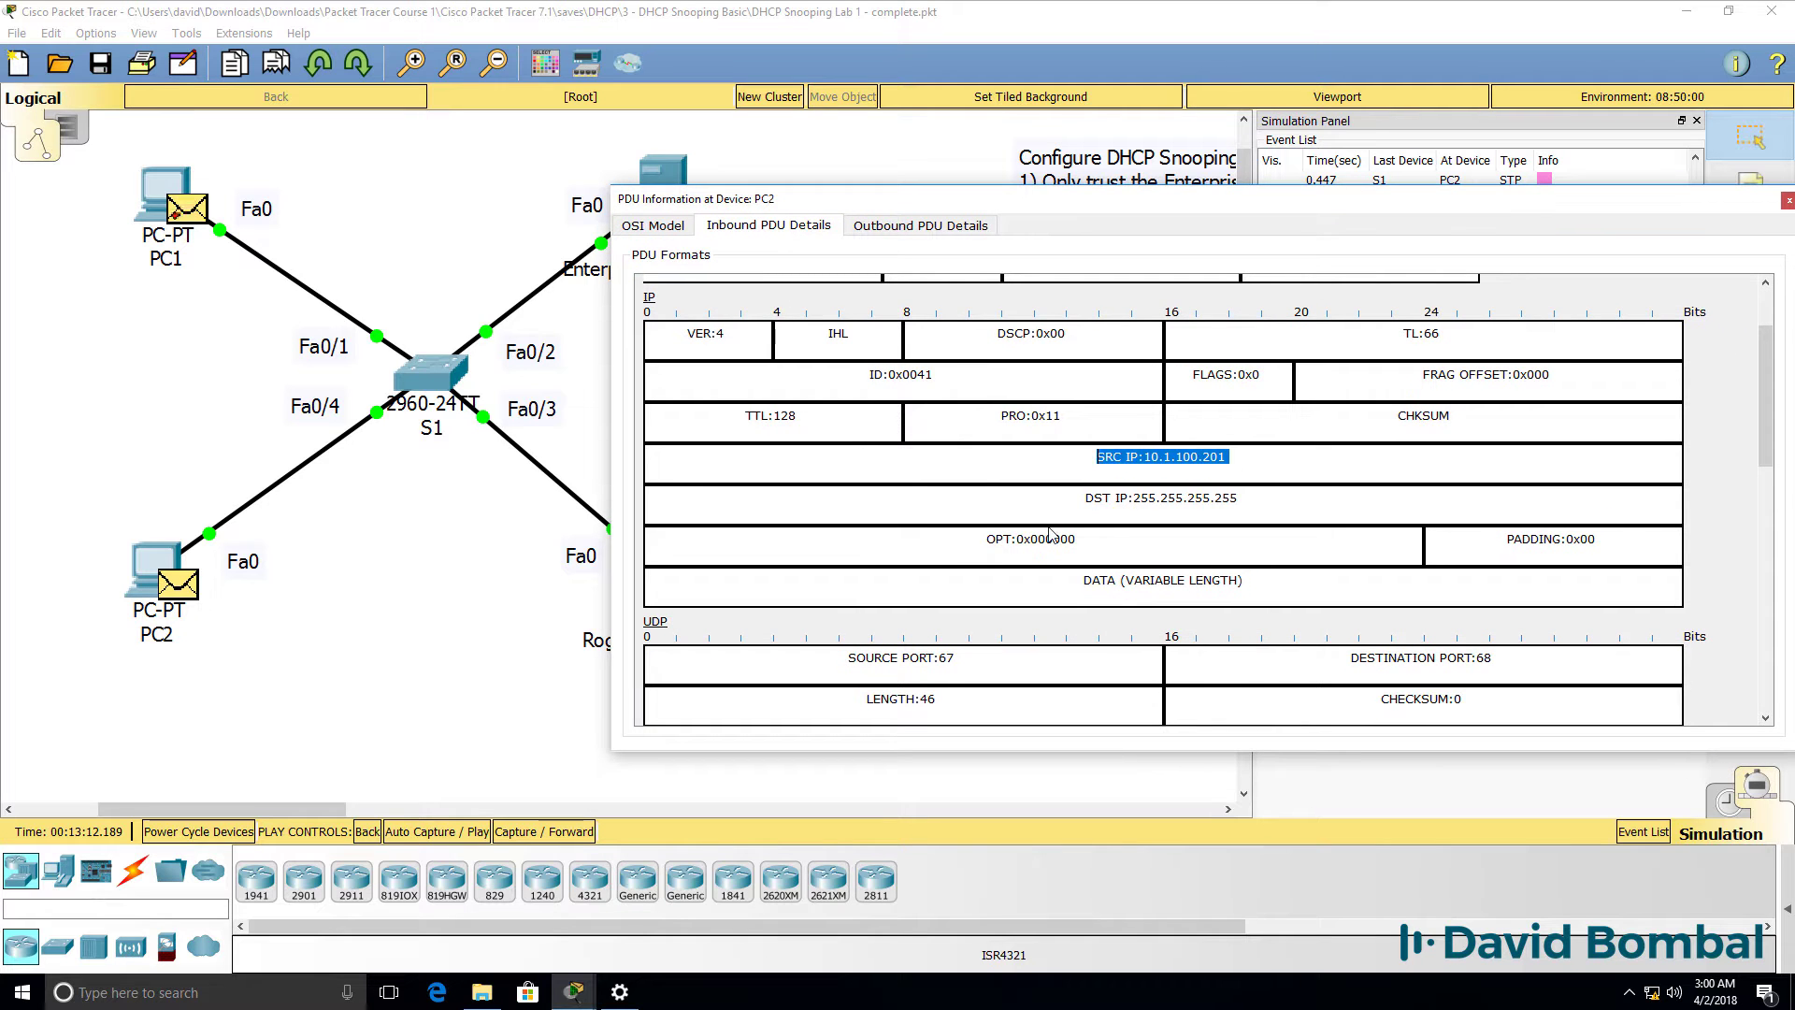
# - Show the Rogue DHCP Server's FastEthernet0 static address 10.1.100.201
pyautogui.moveTo(613, 533); pyautogui.dragTo(837, 531)
pyautogui.click(670, 571)
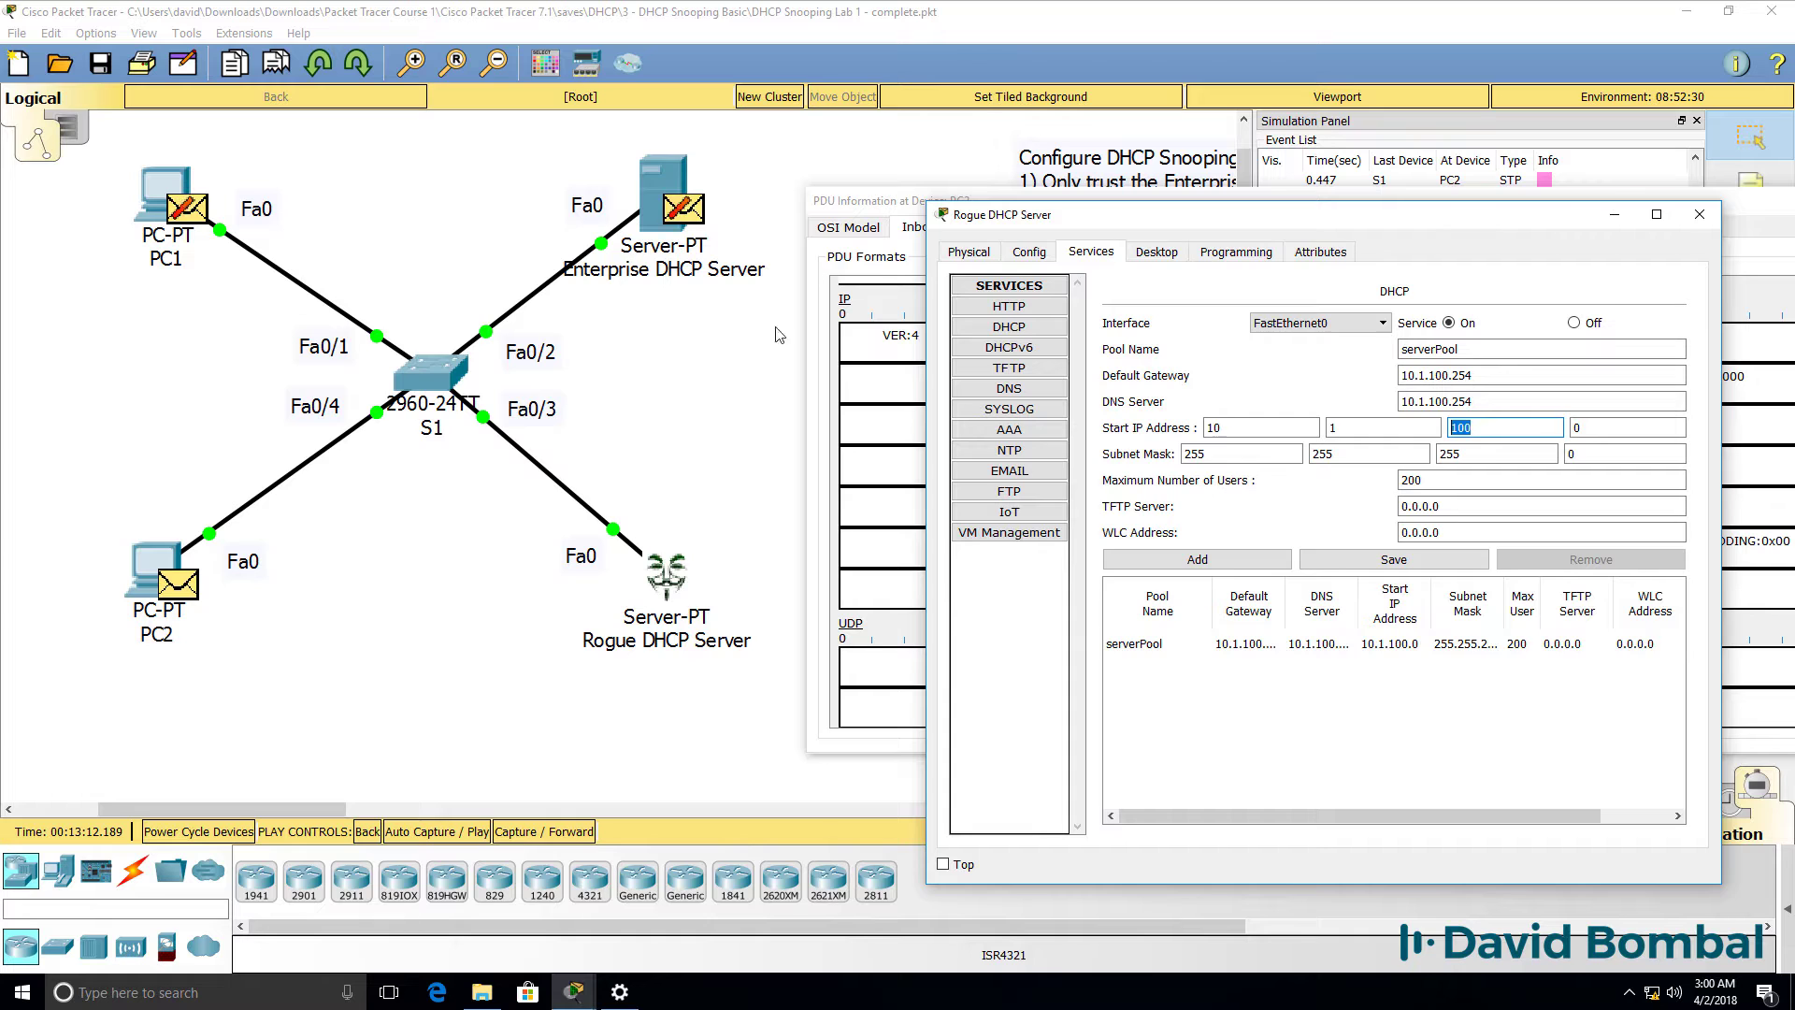
pyautogui.click(1028, 253)
pyautogui.click(1014, 367)
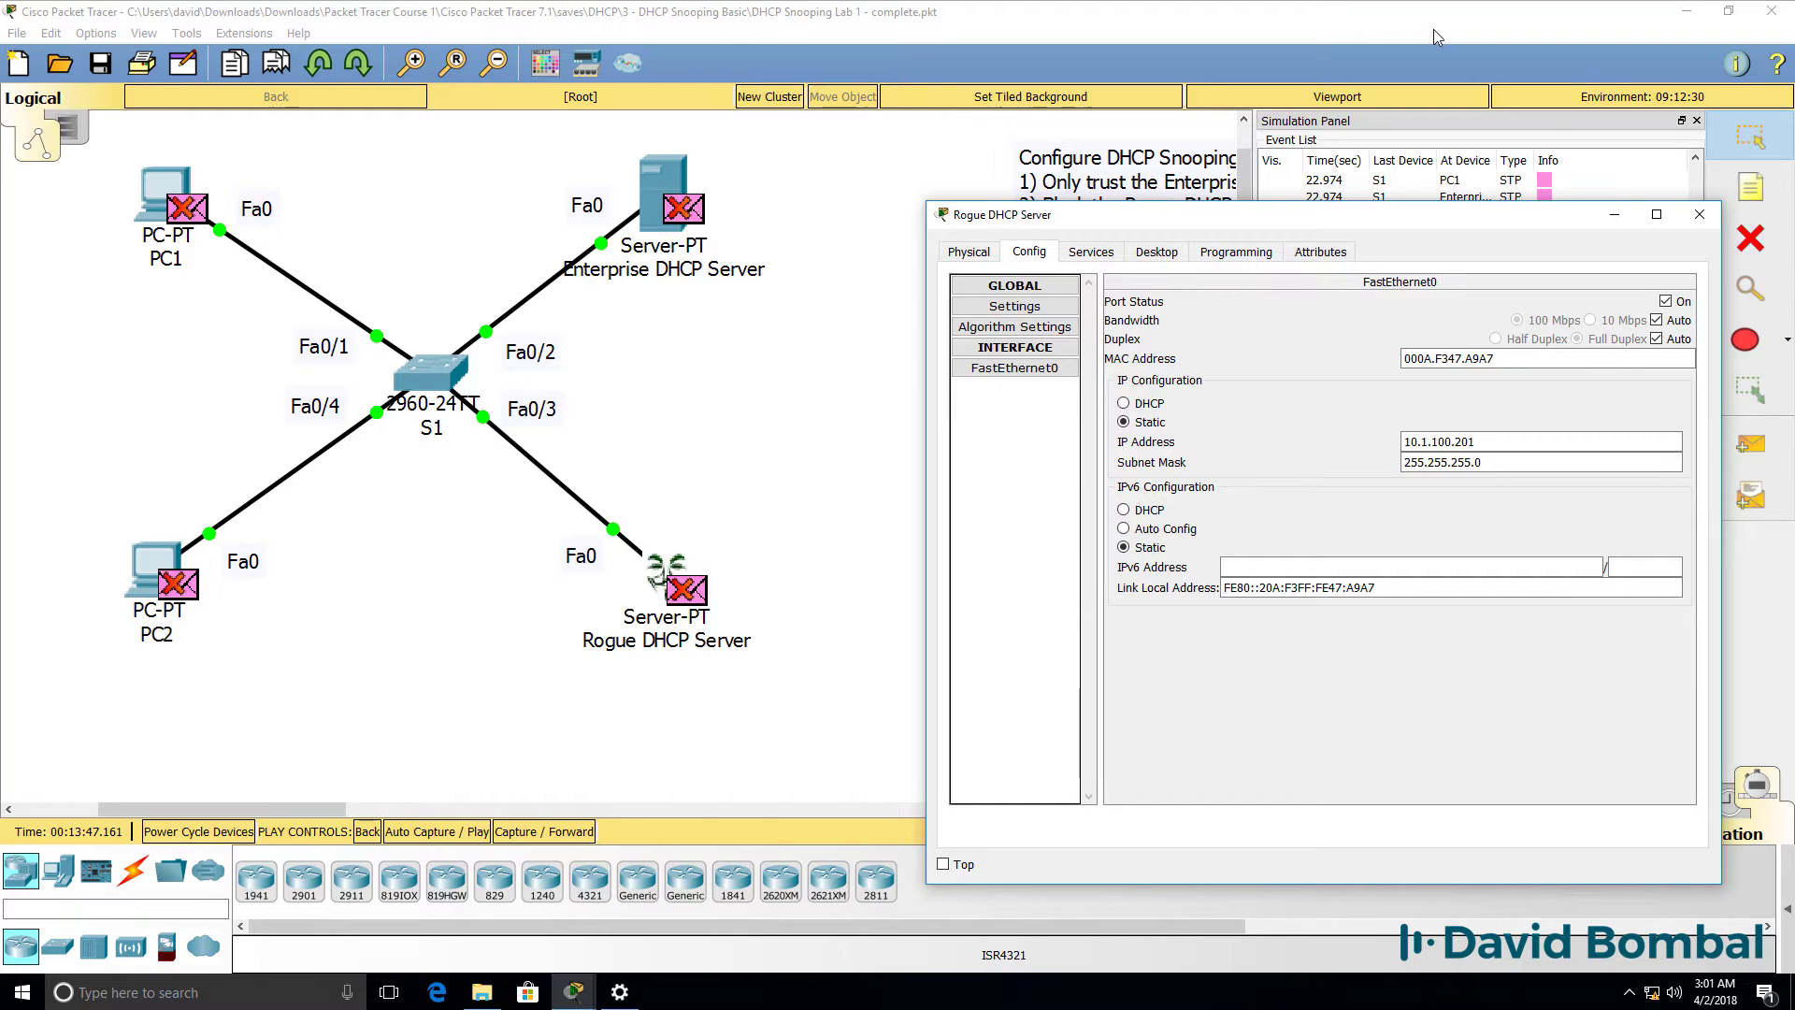
# - Close the rogue server settings, reset the simulation and rerun ipconfig /renew on PC2
pyautogui.click(1698, 214)
pyautogui.click(1608, 480)
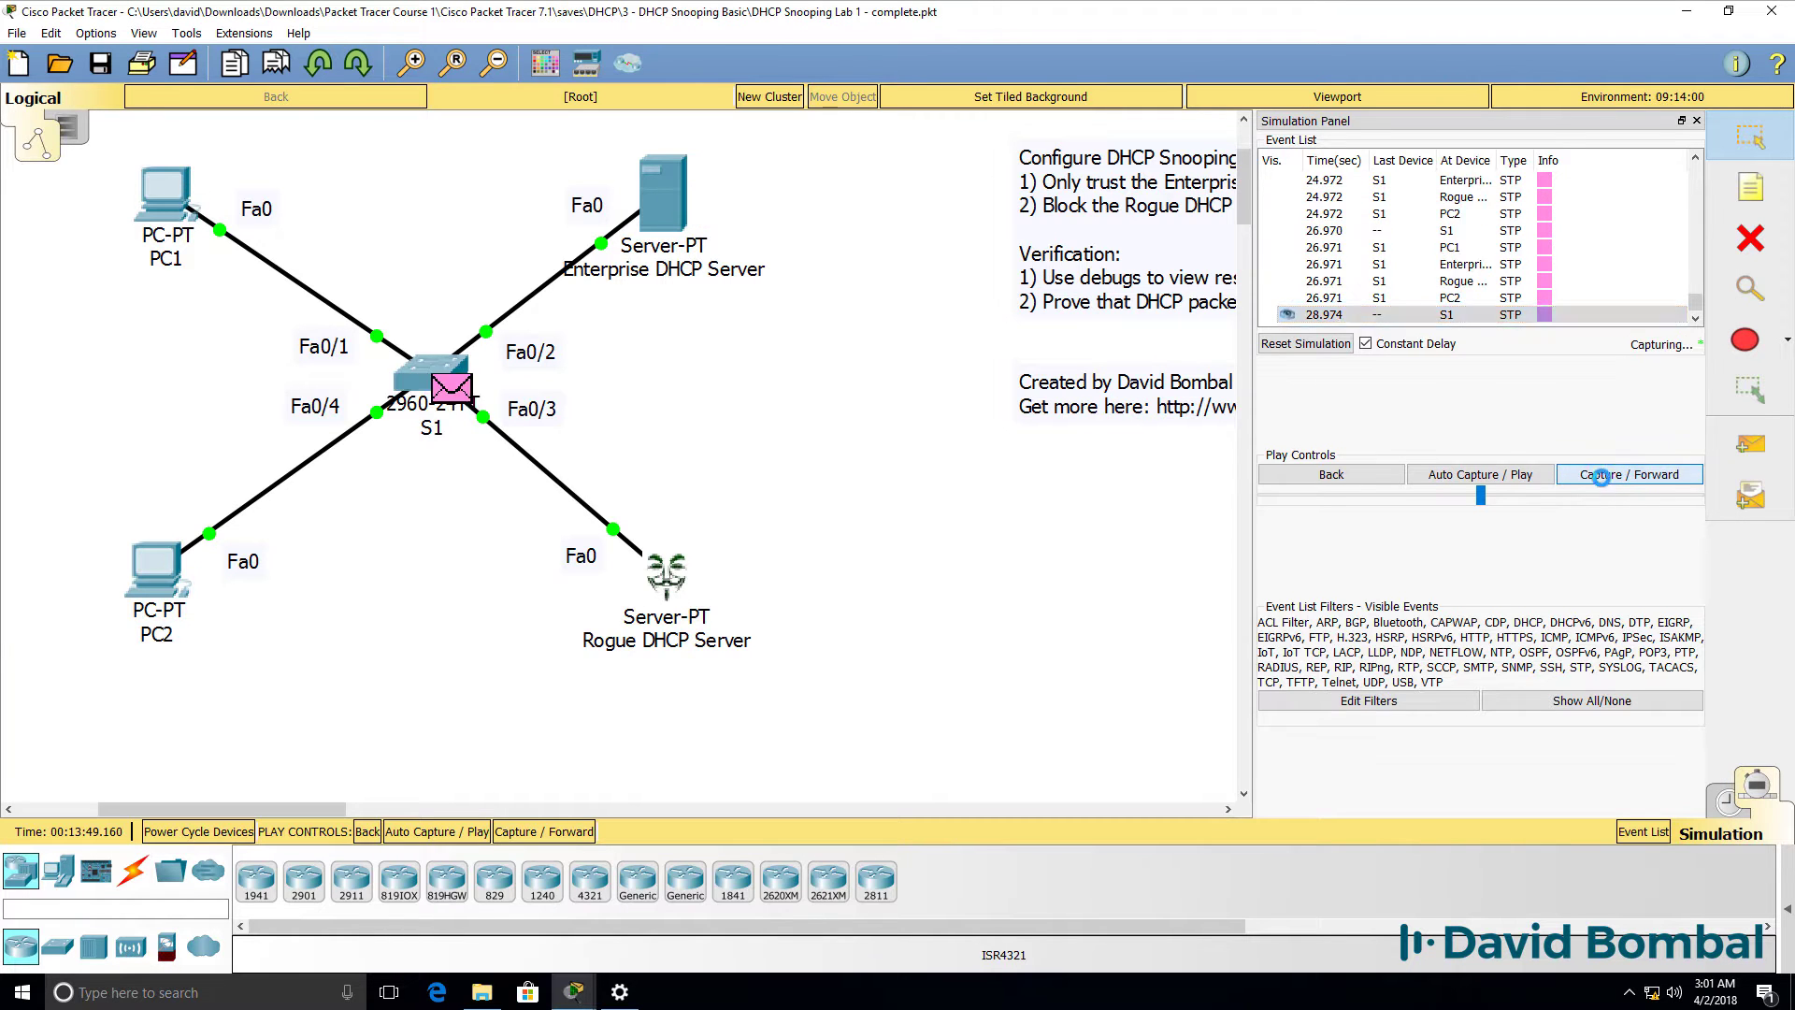
pyautogui.click(1306, 347)
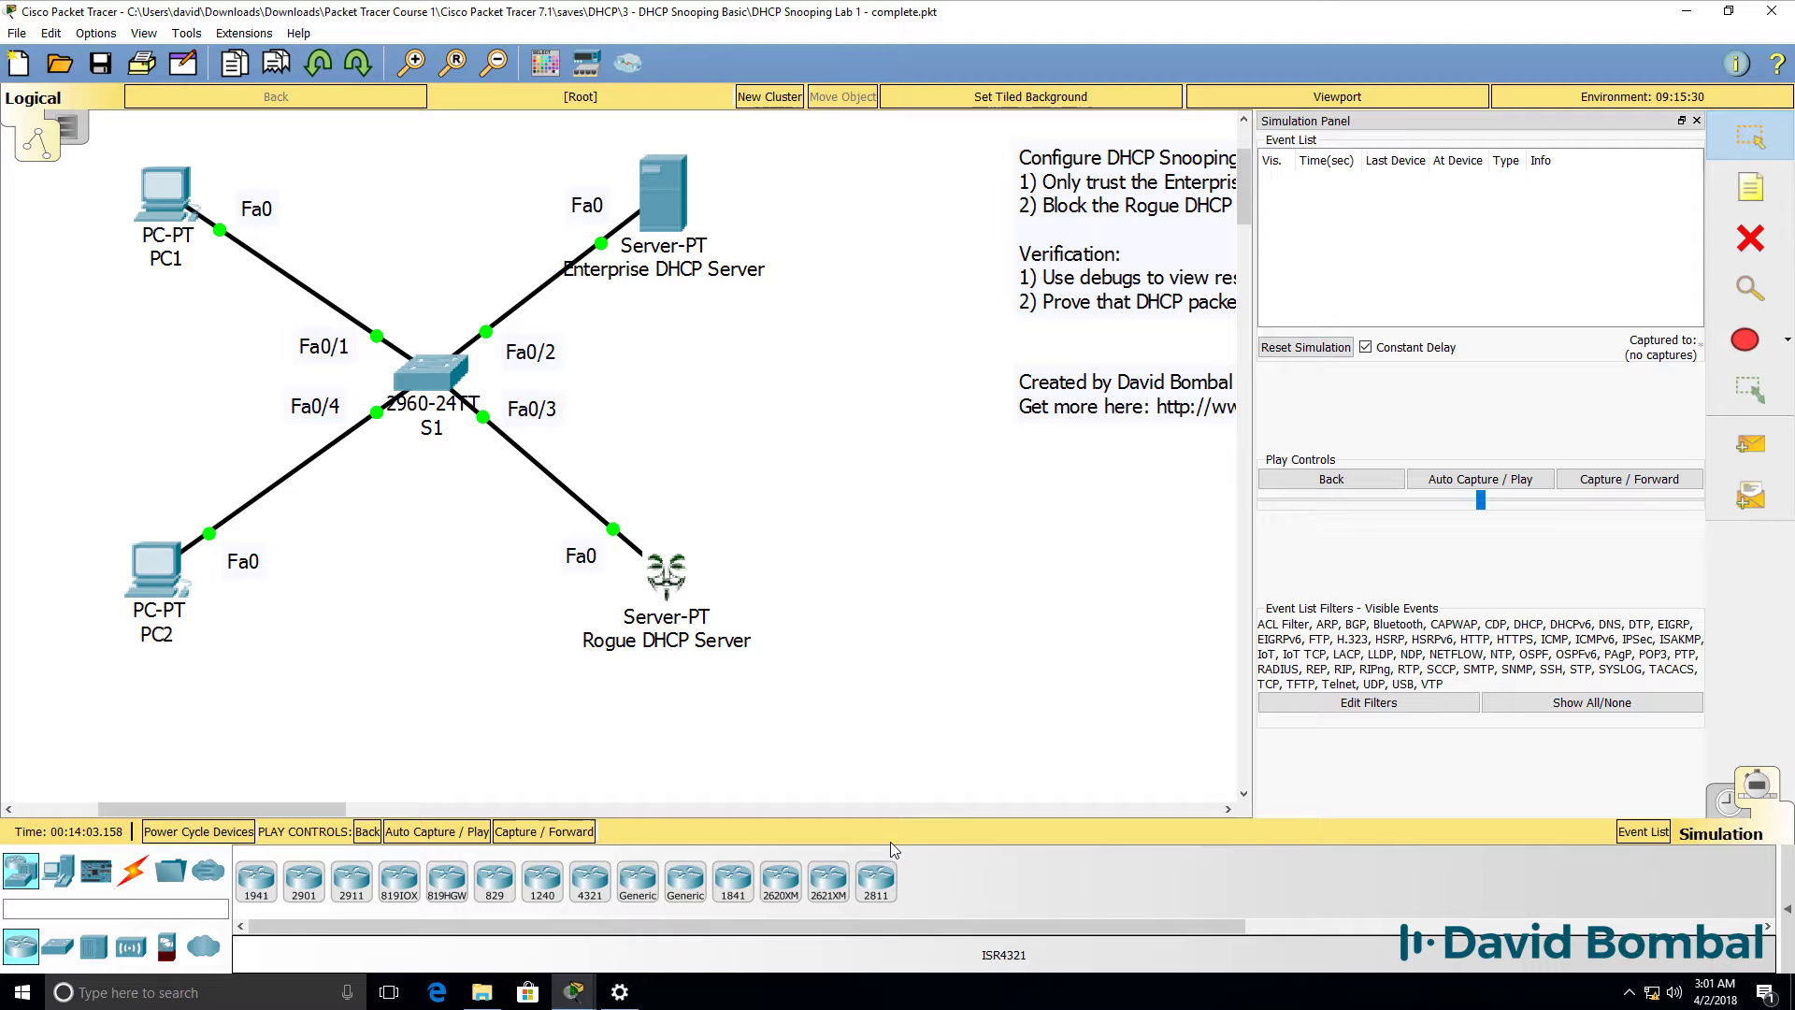
pyautogui.moveTo(573, 989)
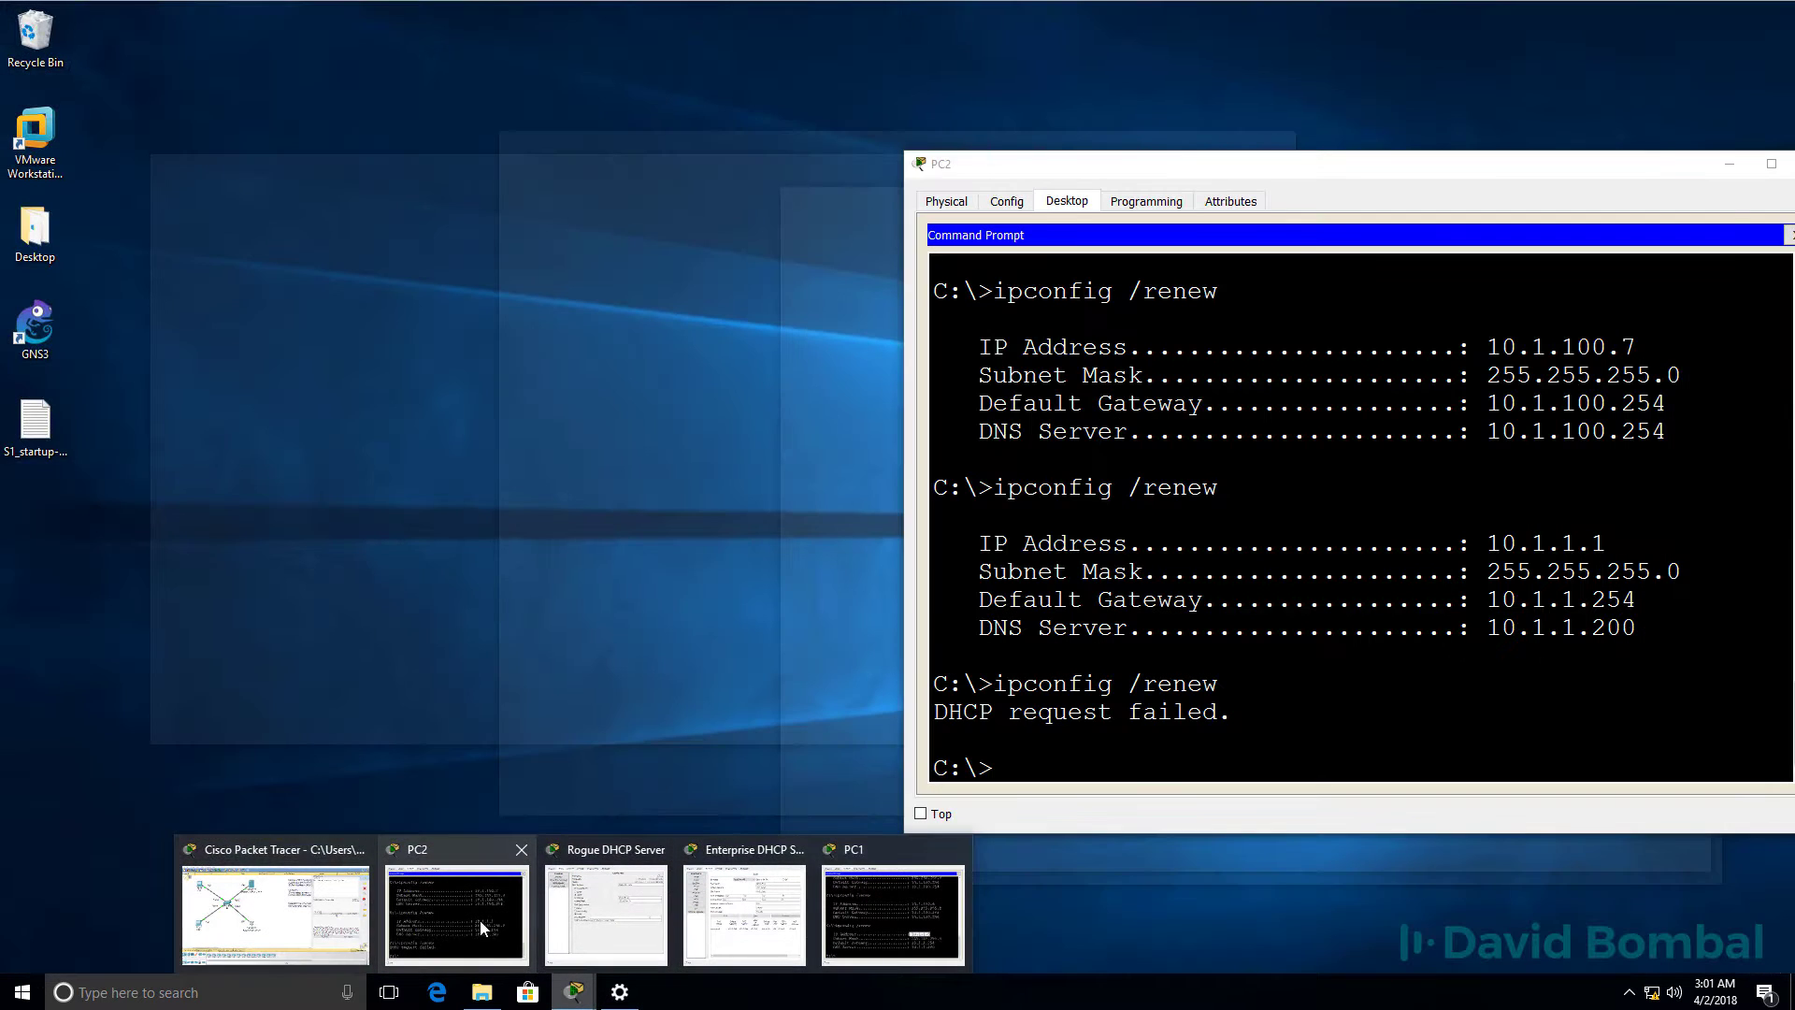
pyautogui.click(480, 920)
pyautogui.press('Up')
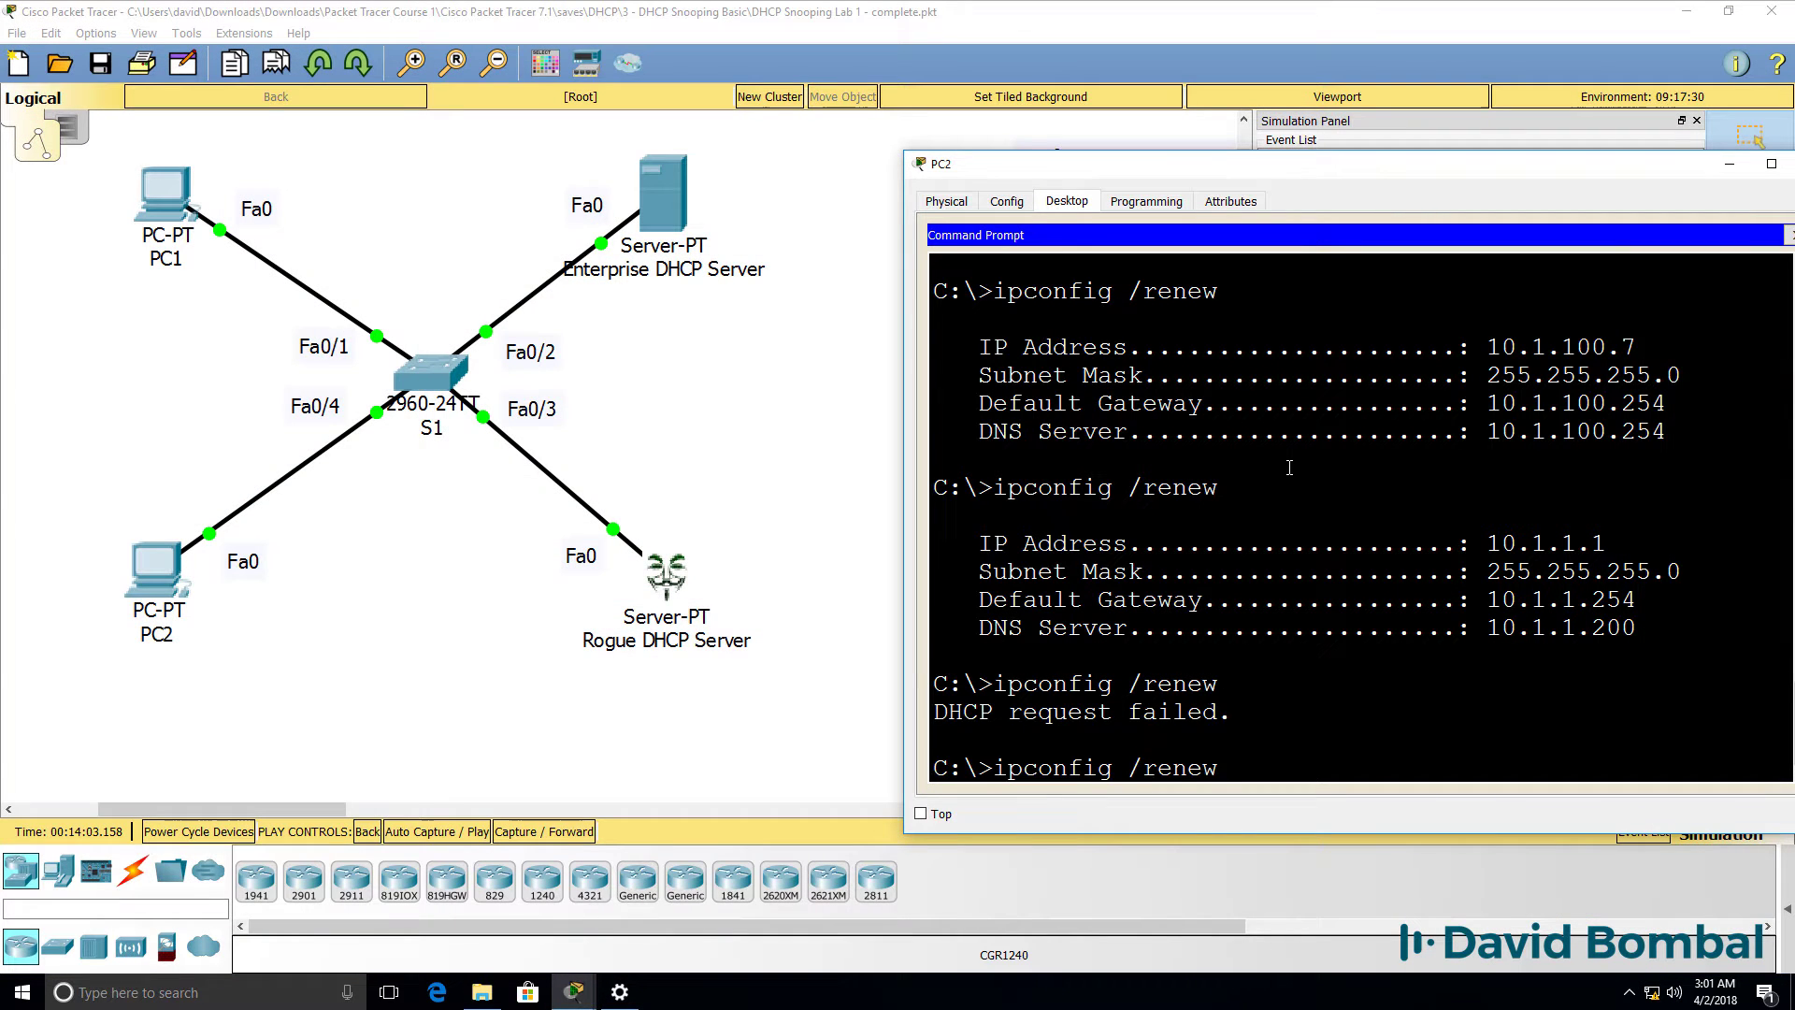
pyautogui.press('Return')
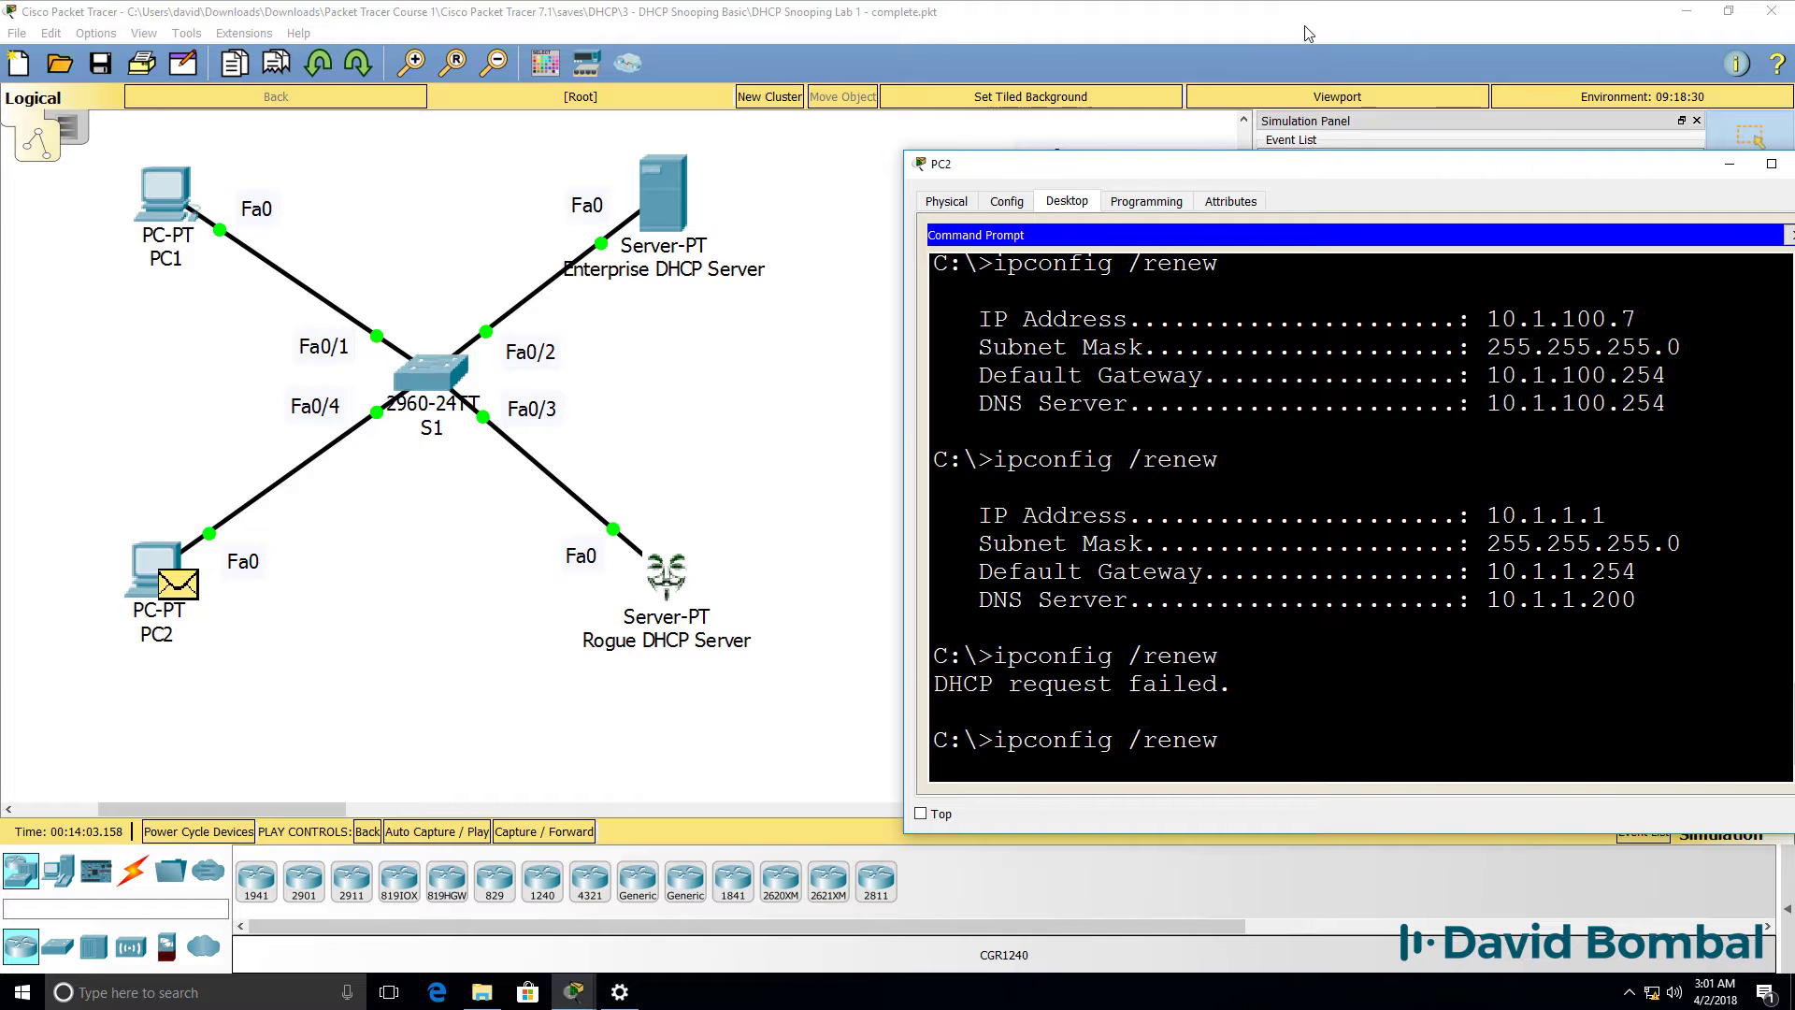
# - Step the simulation to 1.505 s, carrying the Enterprise server's offer through S1
pyautogui.click(1307, 33)
pyautogui.click(1601, 479)
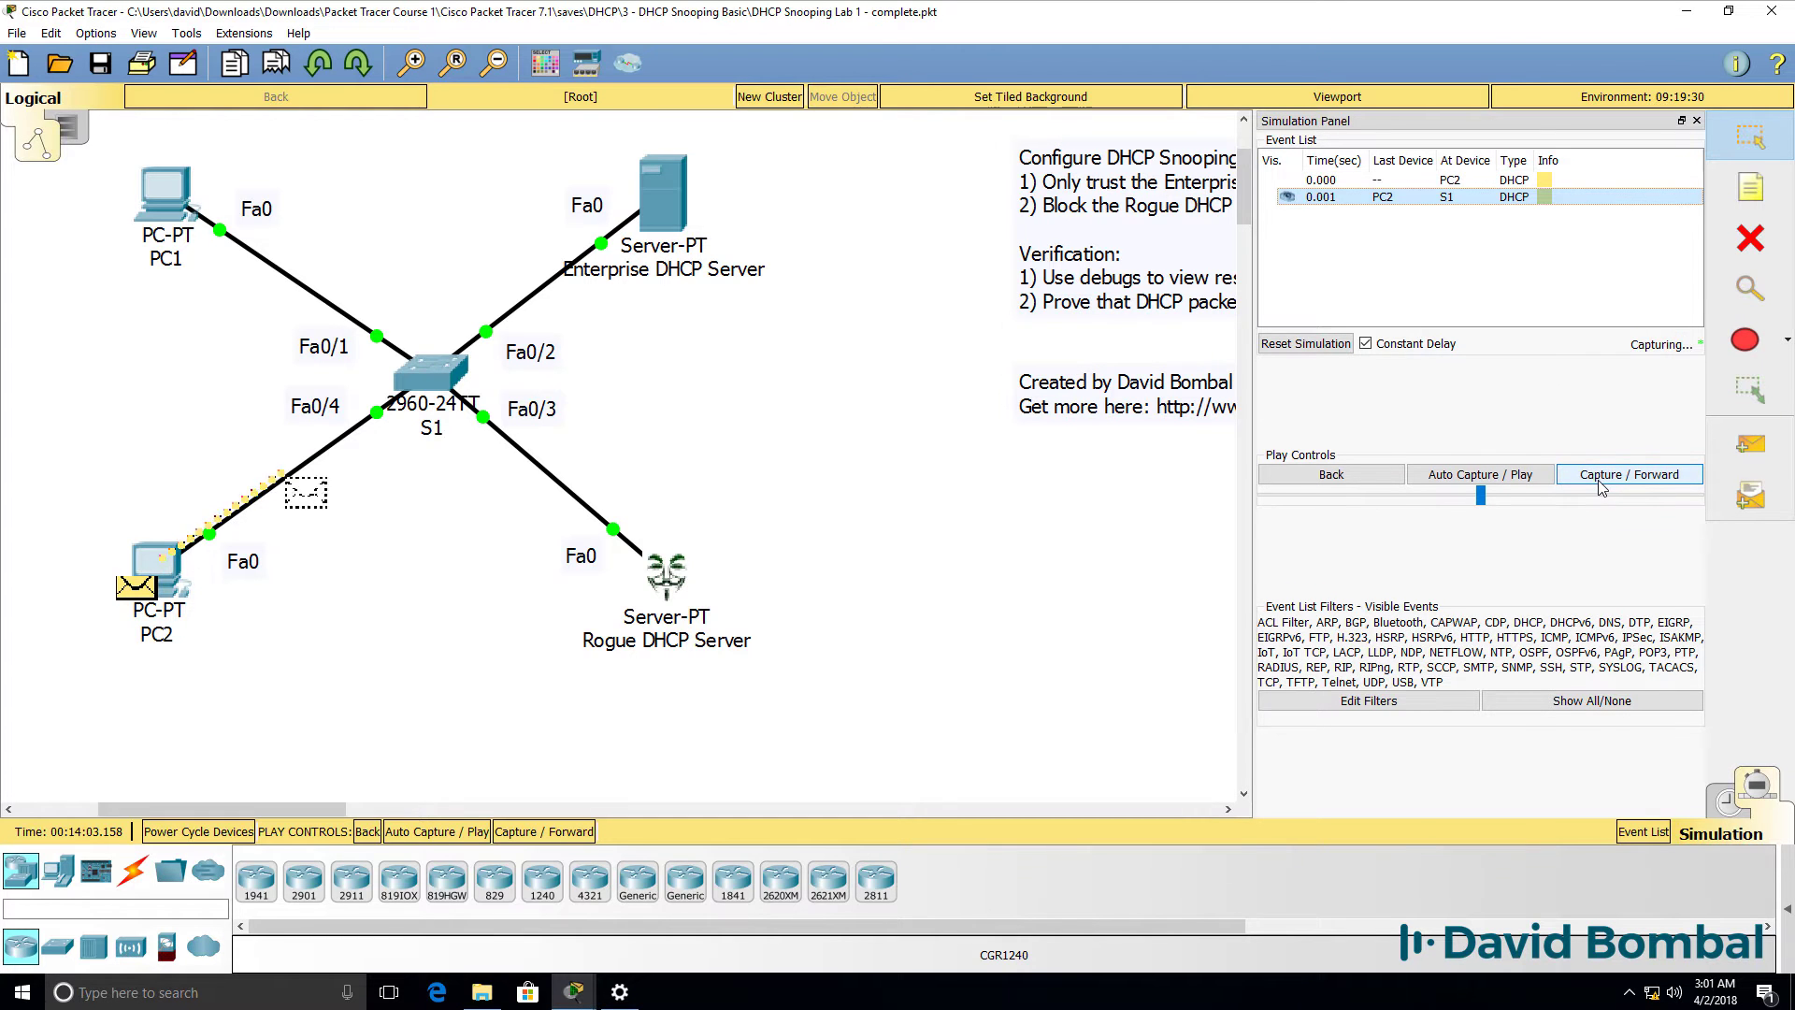
pyautogui.click(1602, 478)
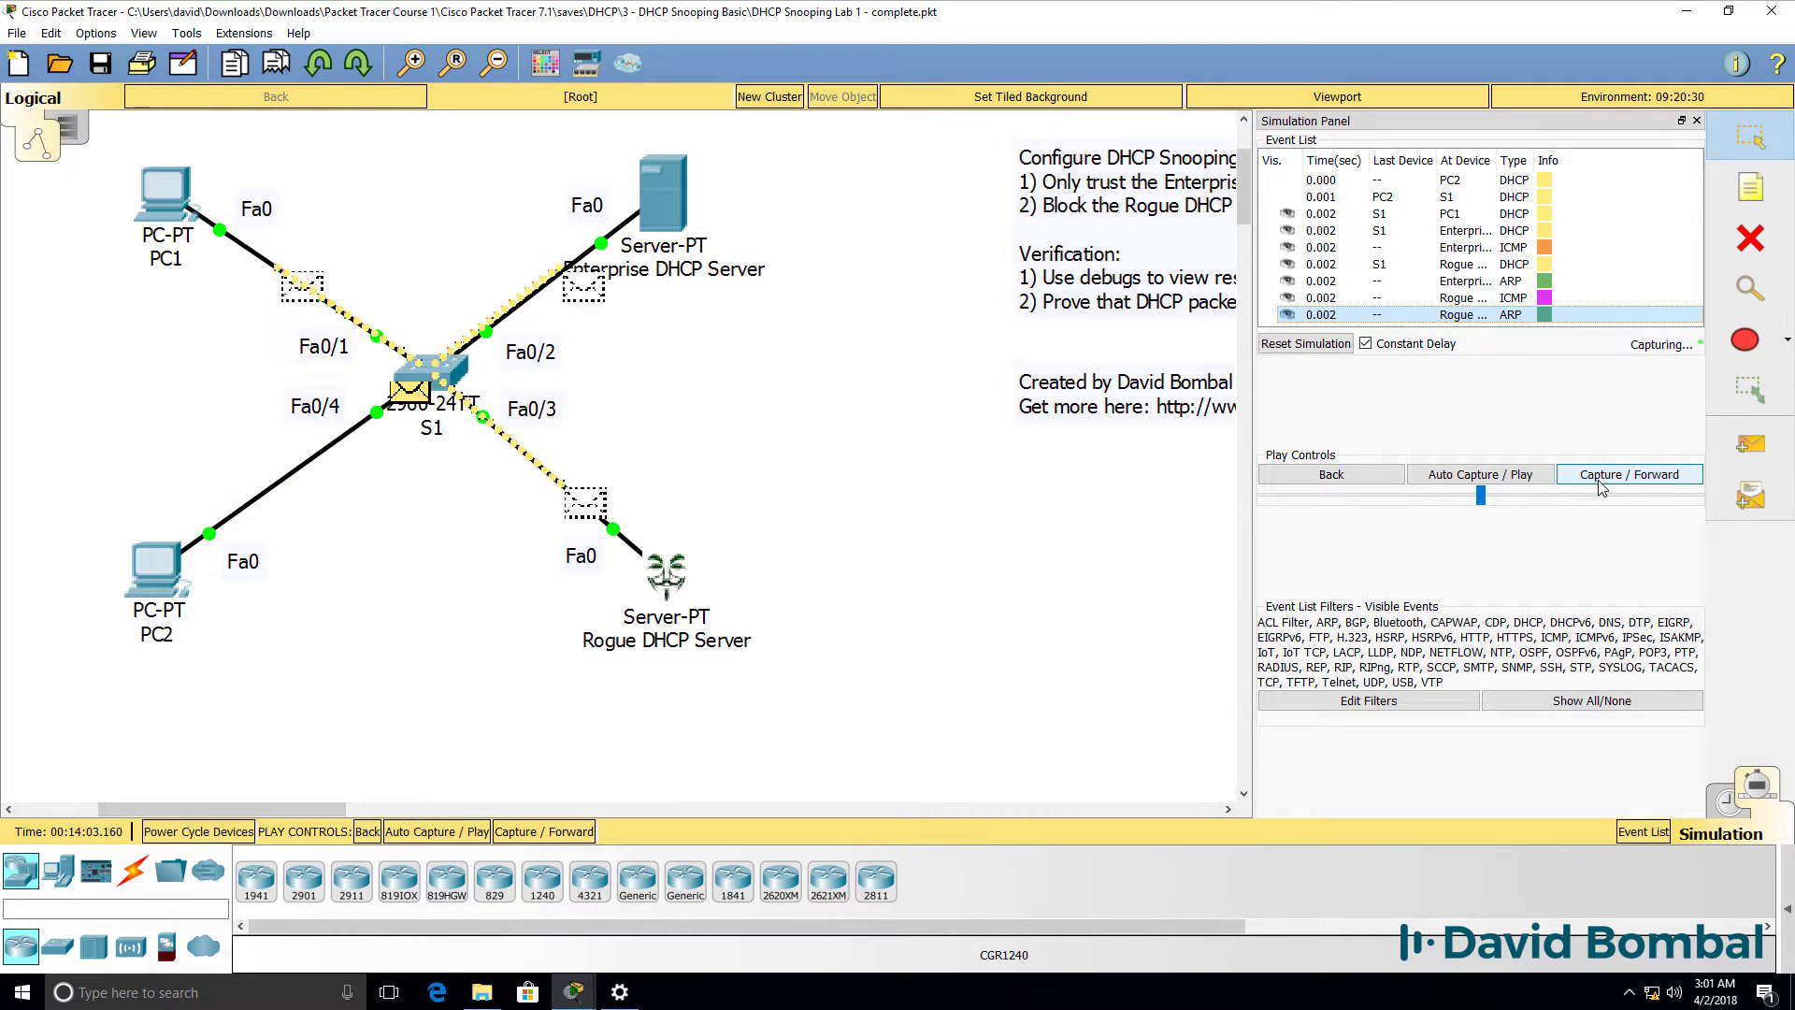
pyautogui.click(1601, 478)
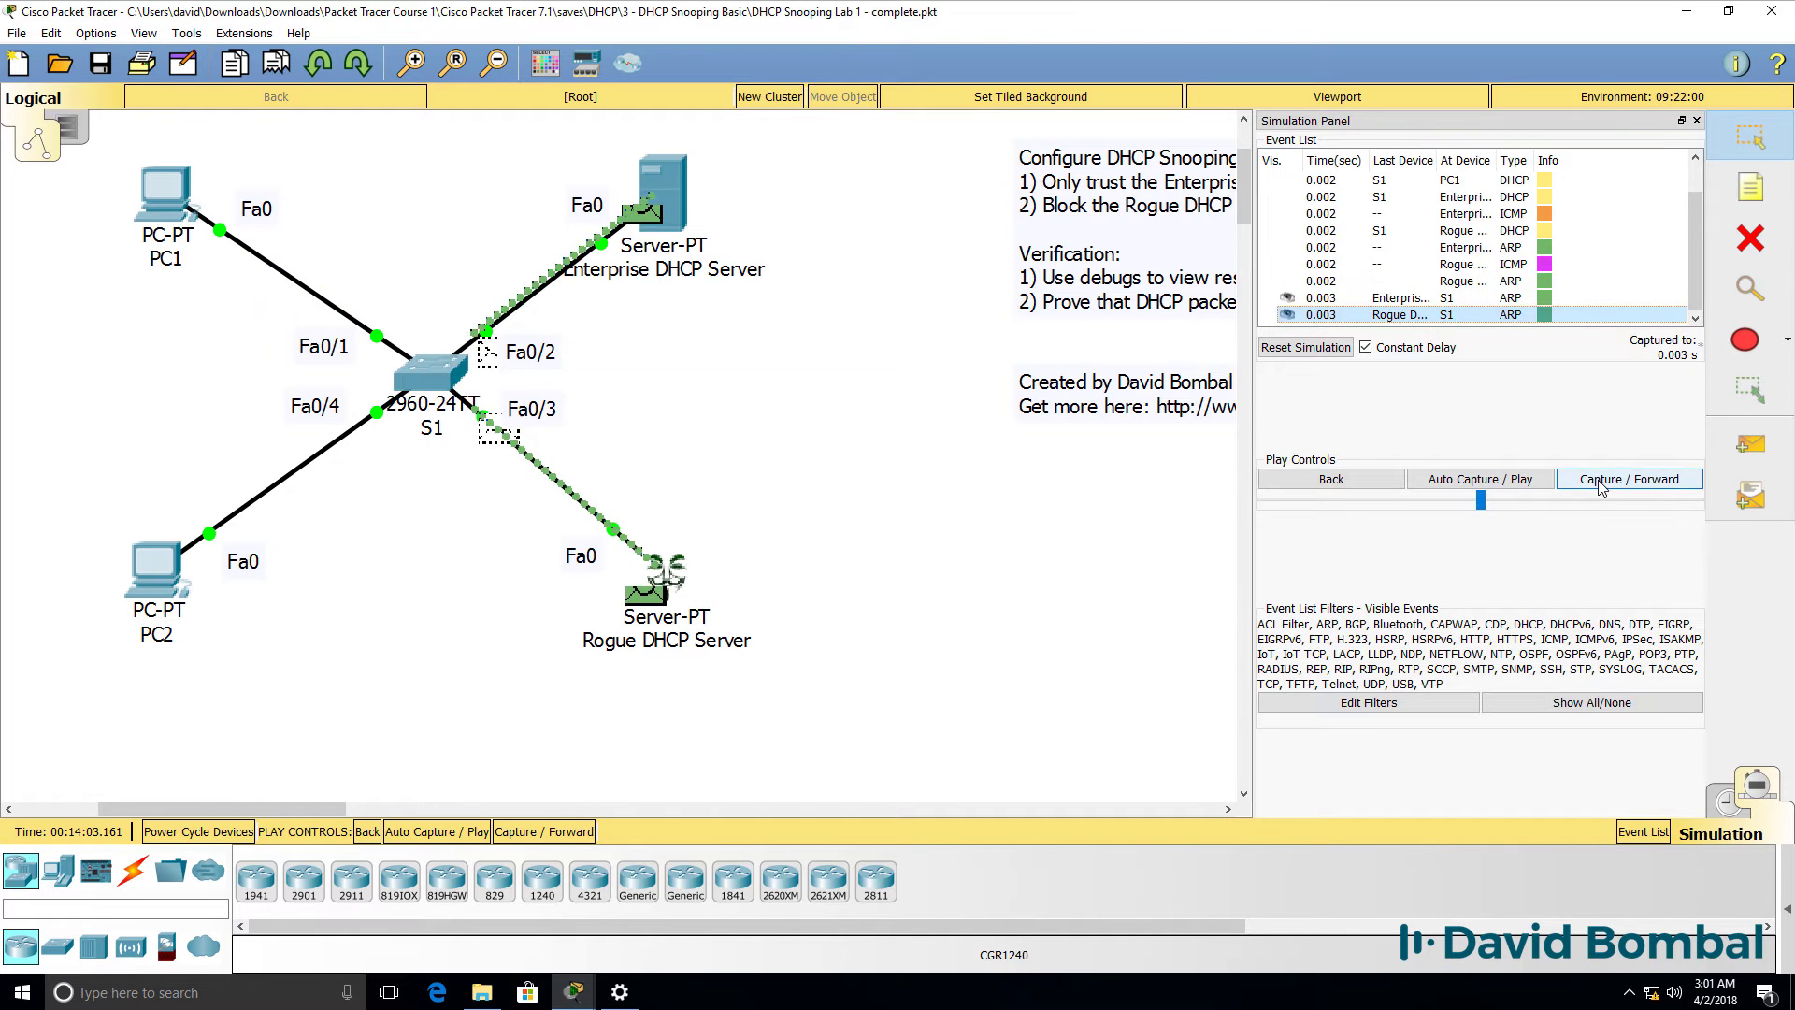
pyautogui.click(1602, 479)
pyautogui.click(1601, 478)
pyautogui.click(1601, 478)
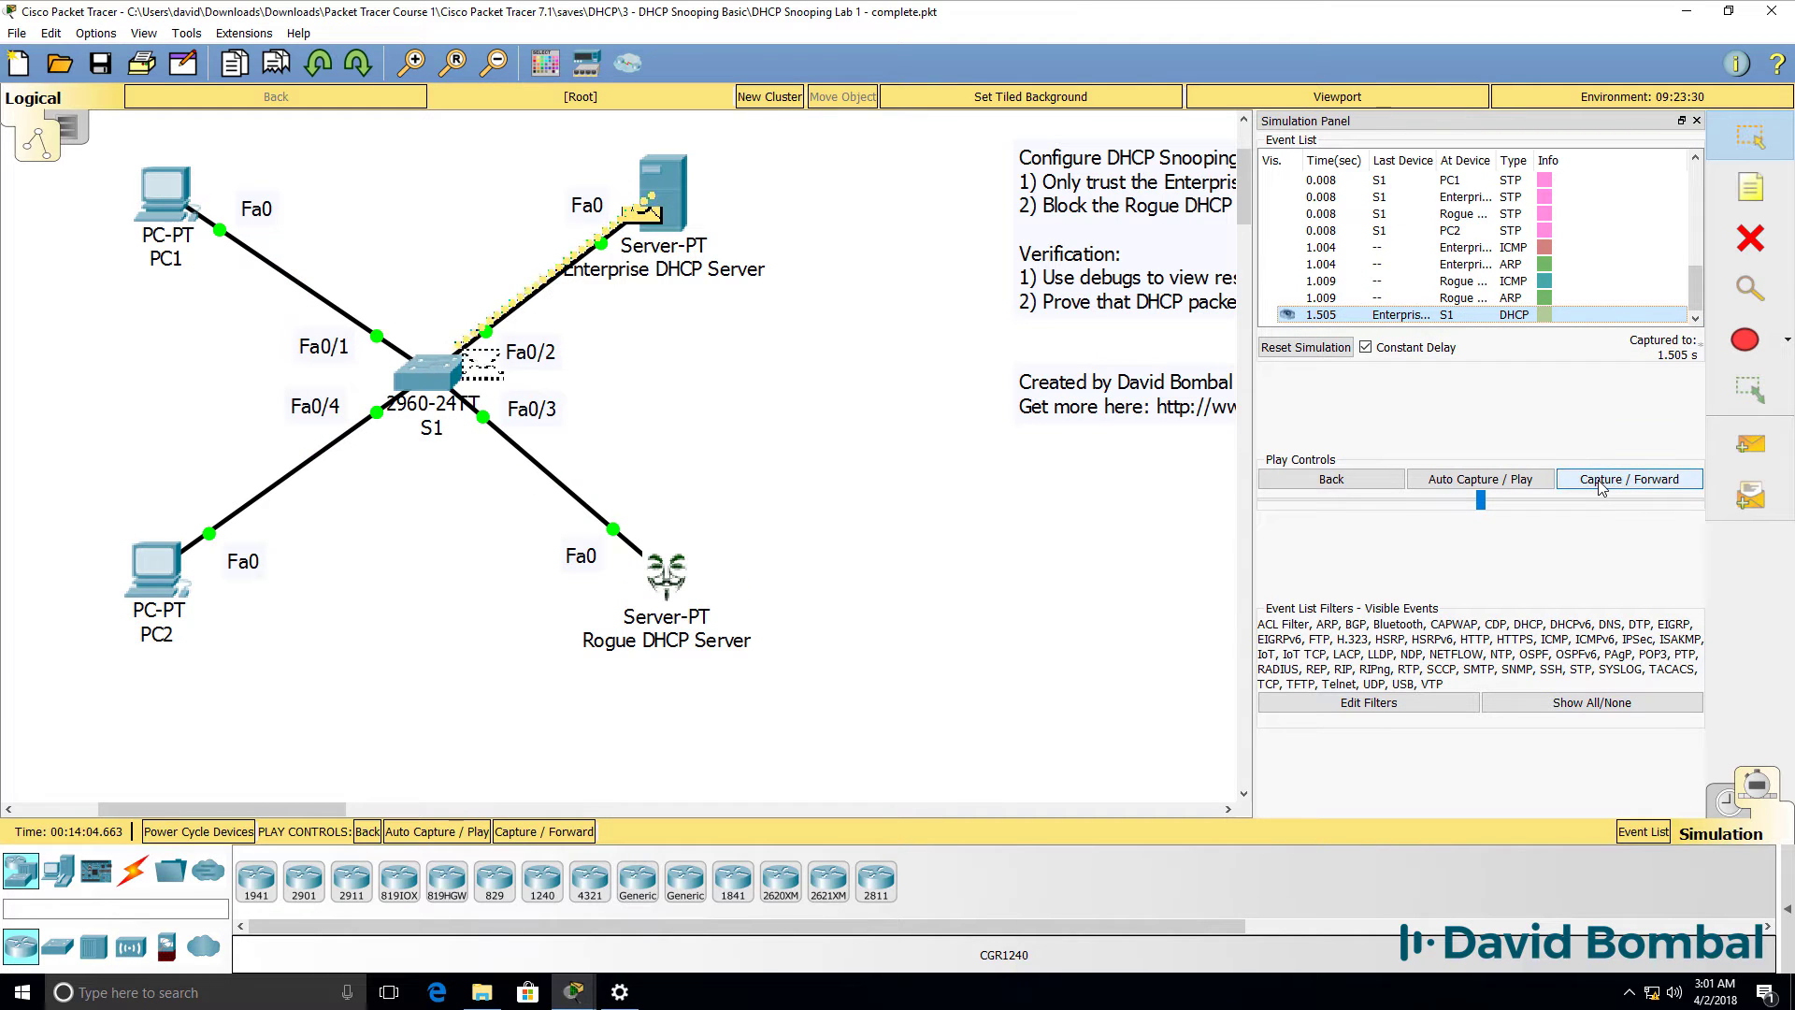
pyautogui.click(1601, 479)
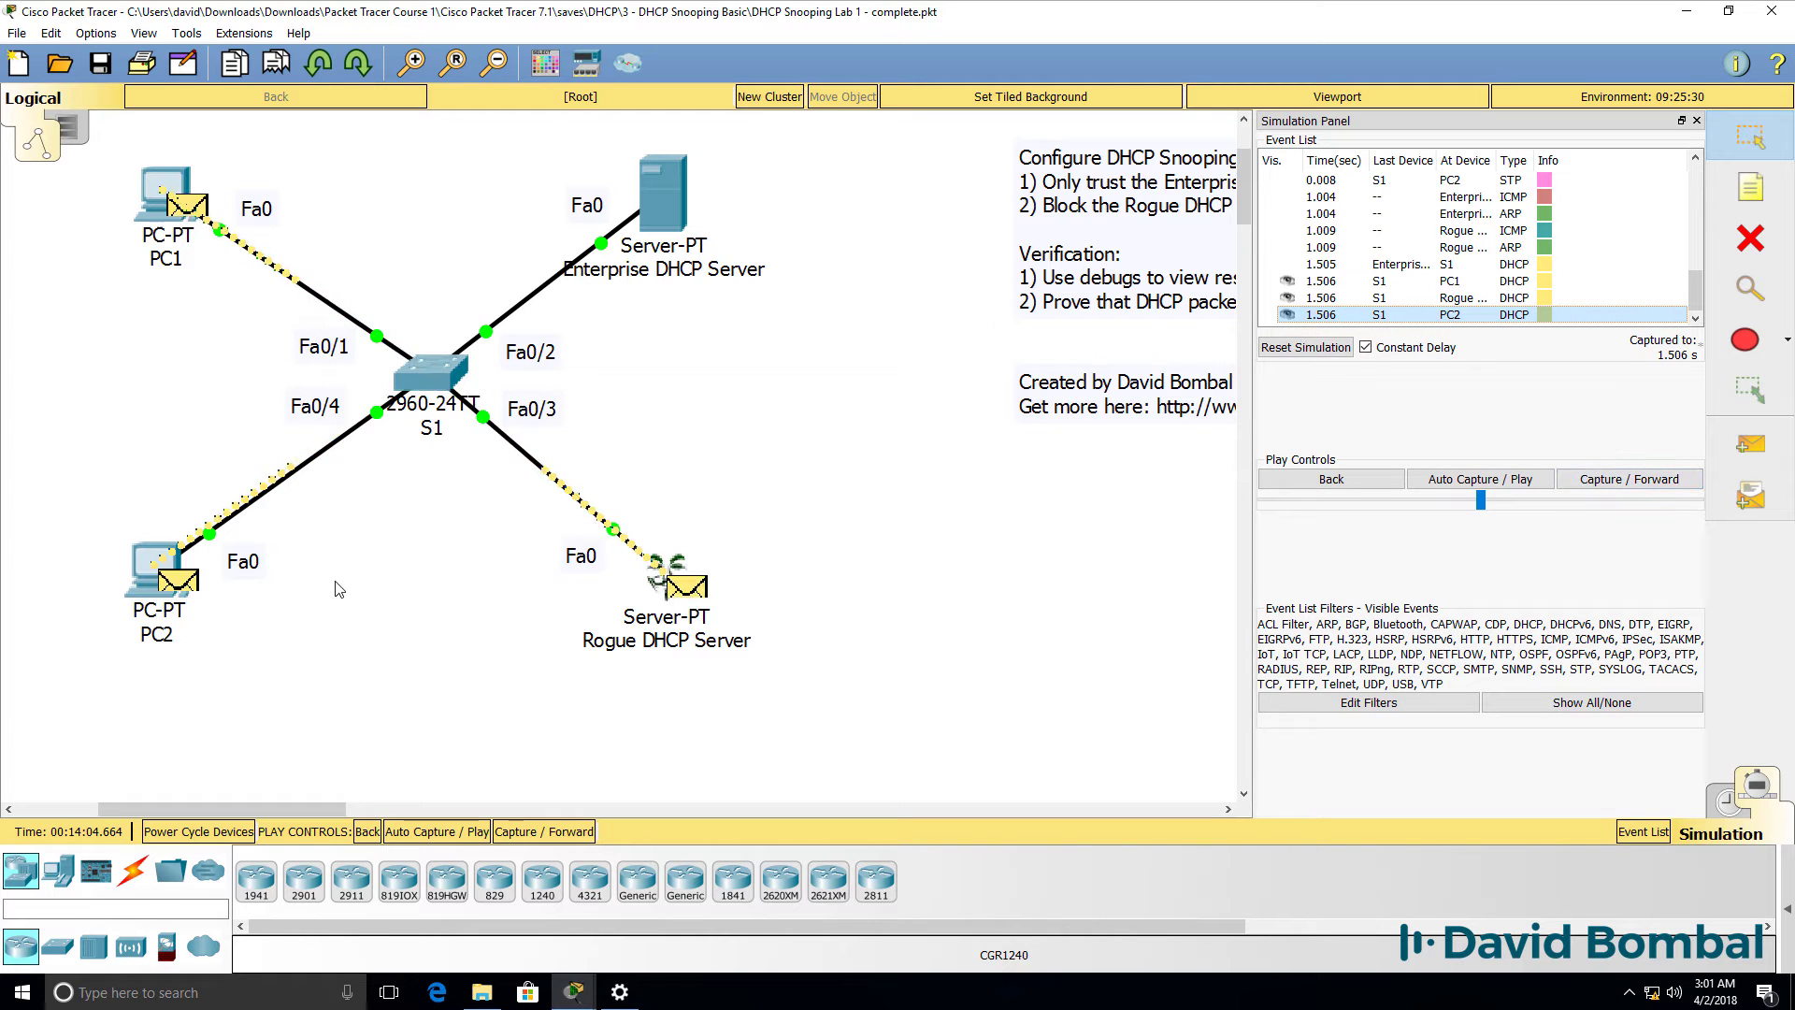
# - Inspect the DHCP packet at PC2, marking its source IP 10.1.1.200
pyautogui.click(177, 581)
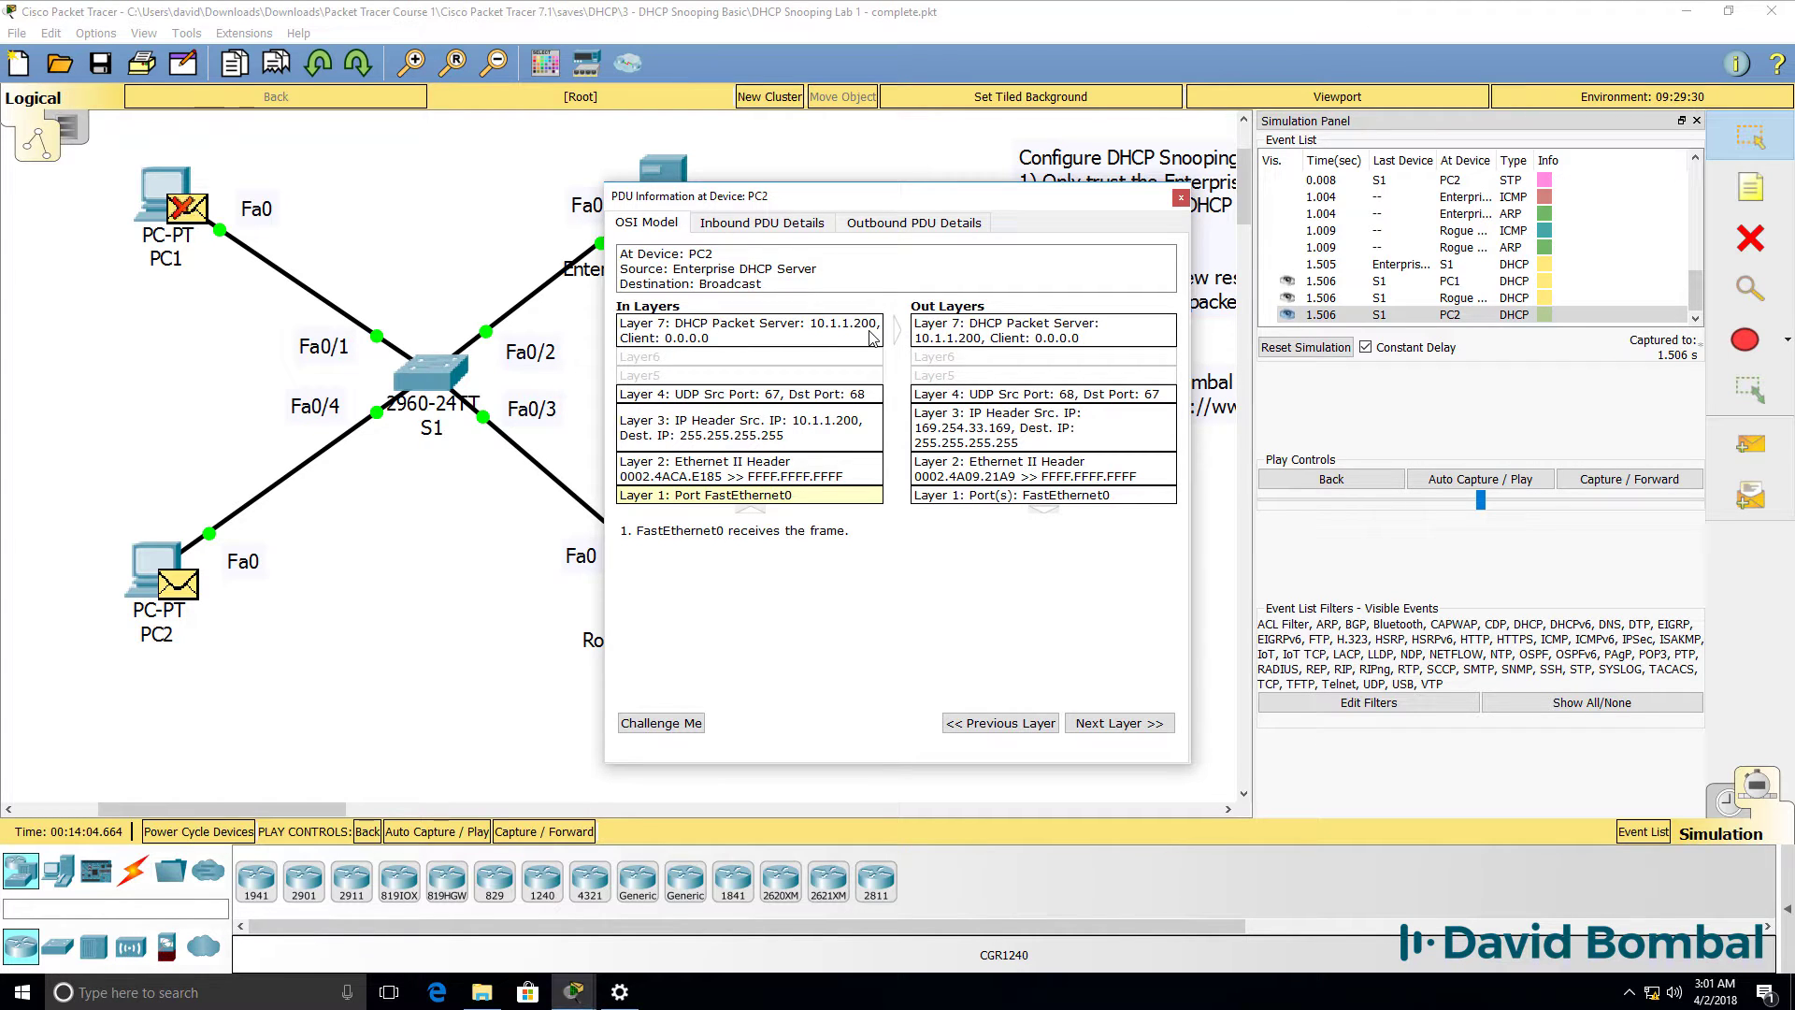
pyautogui.click(793, 230)
pyautogui.moveTo(1190, 430); pyautogui.dragTo(1650, 430)
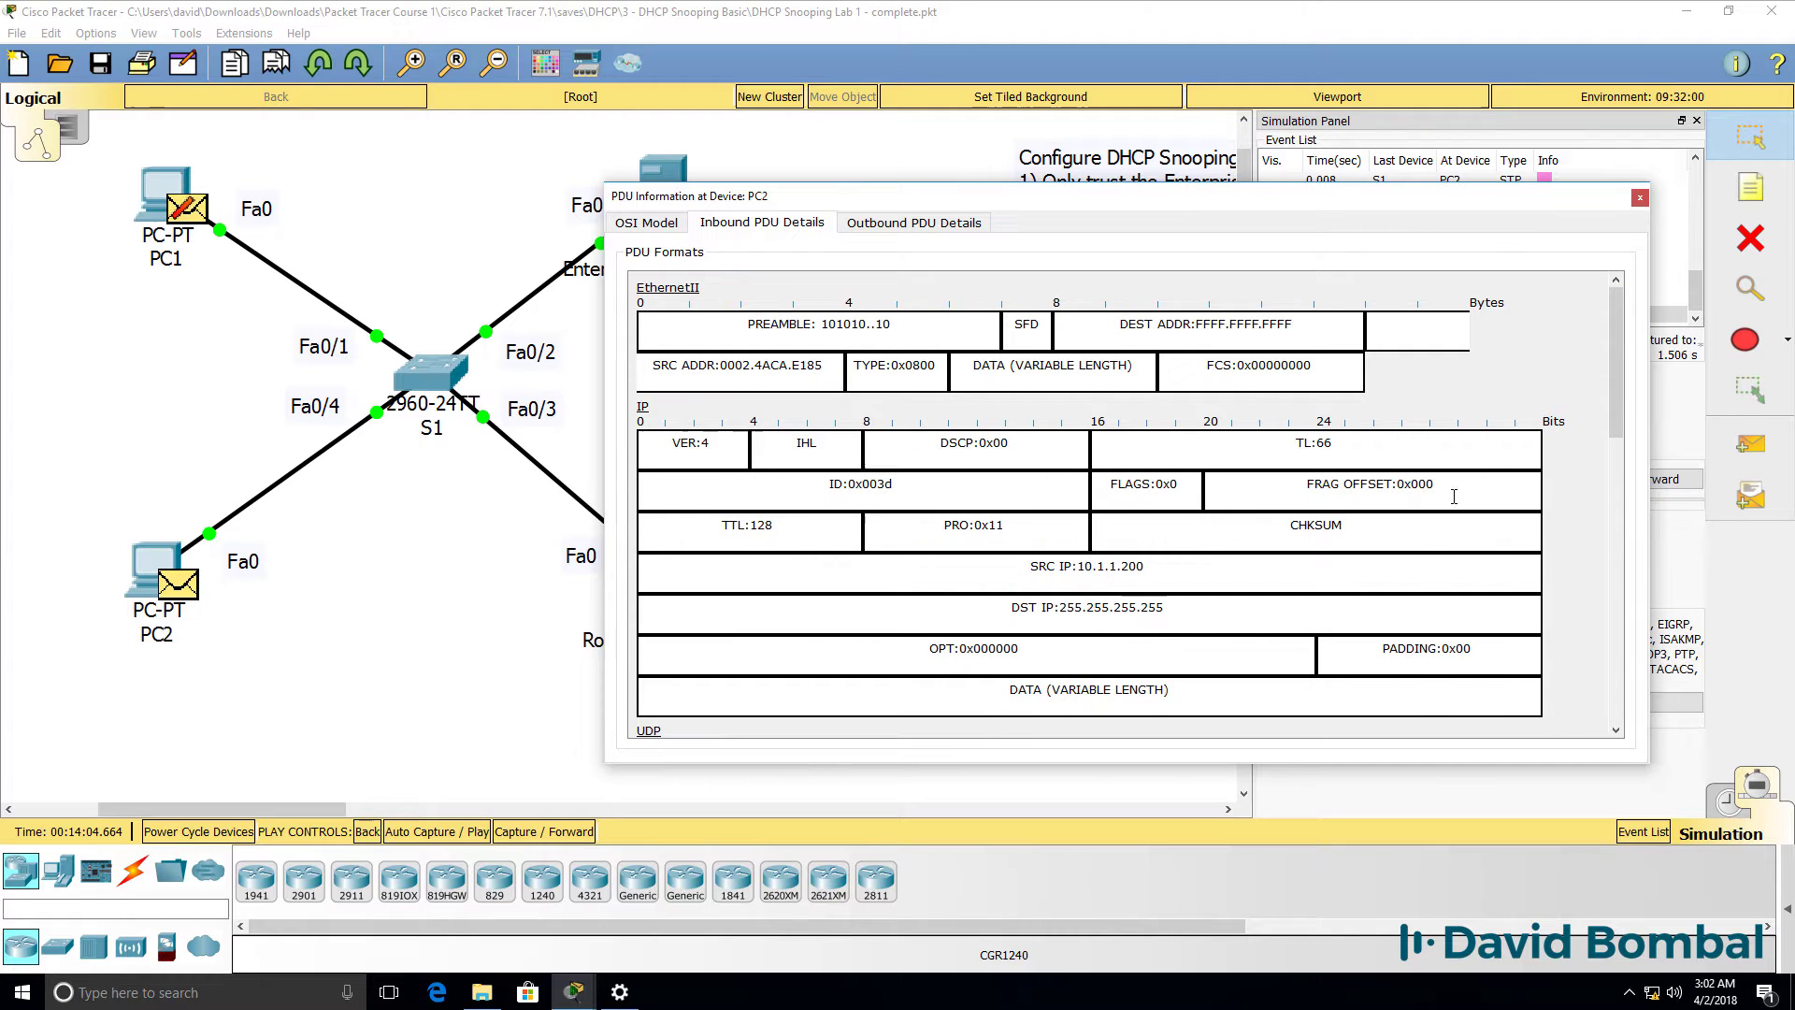
pyautogui.moveTo(1157, 569); pyautogui.dragTo(961, 568)
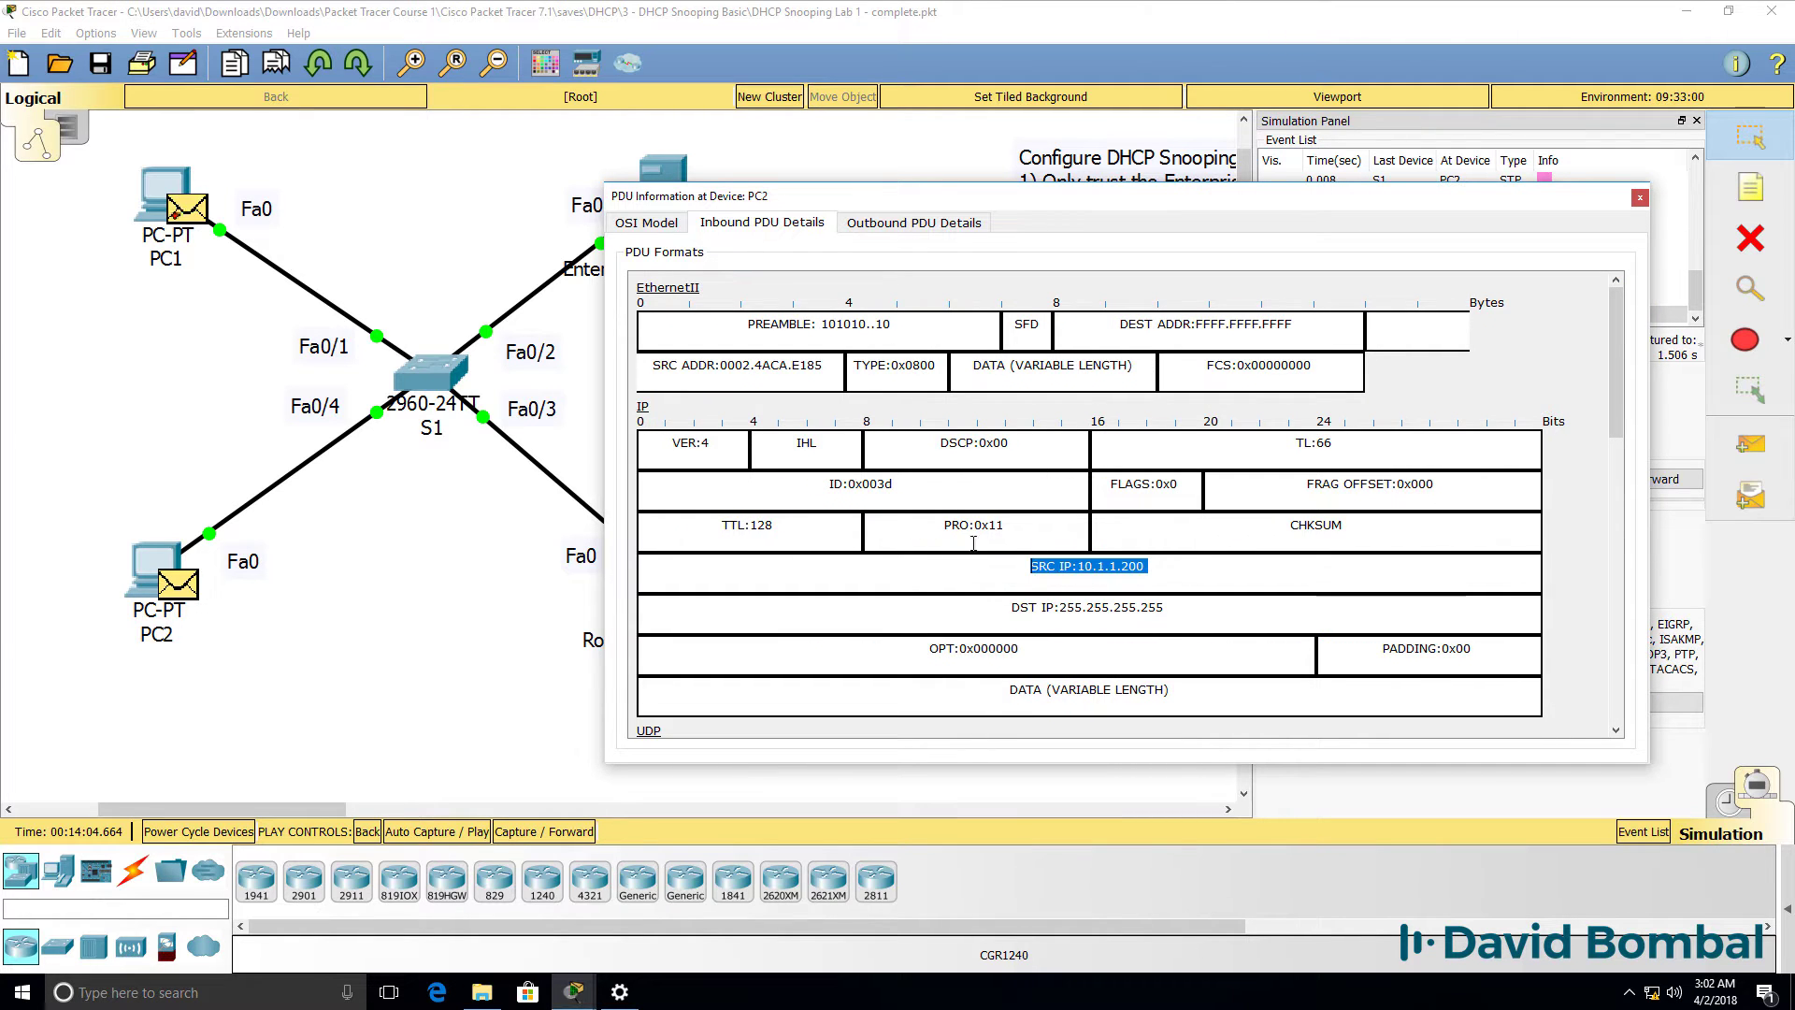
pyautogui.click(1640, 198)
# - Step to 1.510 s and inspect S1's outbound packet, marking rogue source IP 10.1.100.201
pyautogui.click(1604, 478)
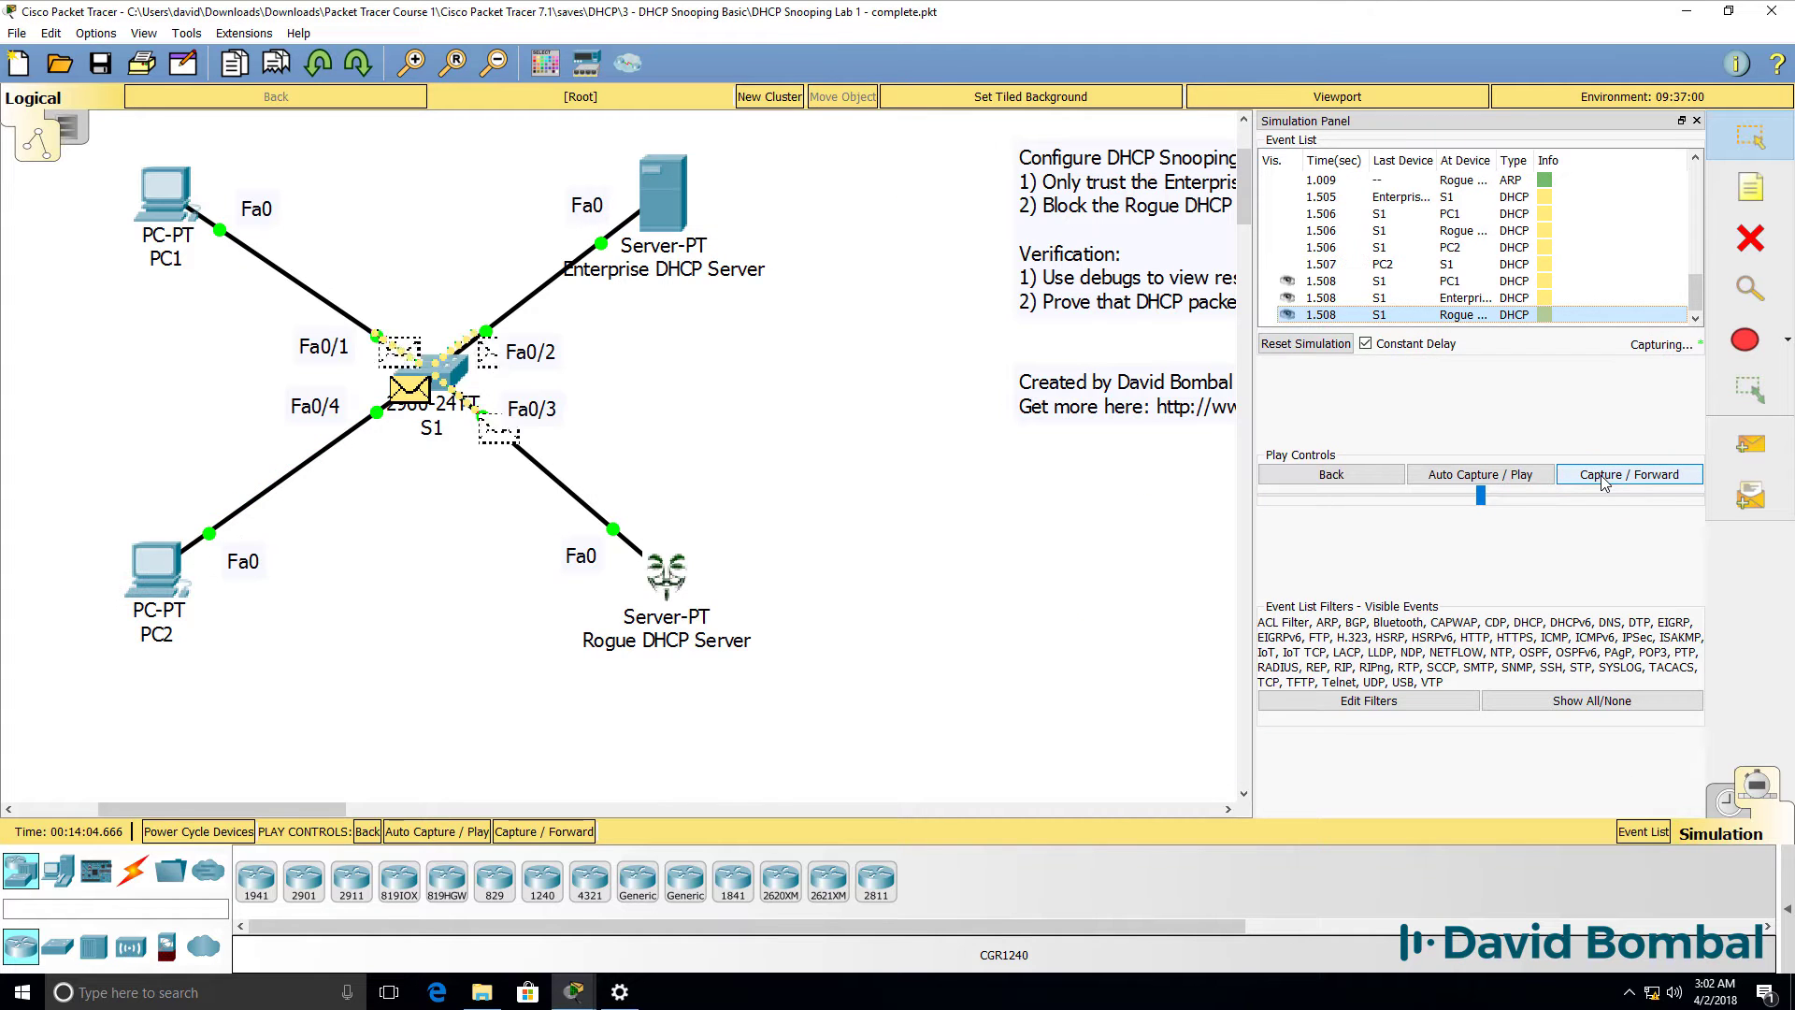
pyautogui.click(1605, 479)
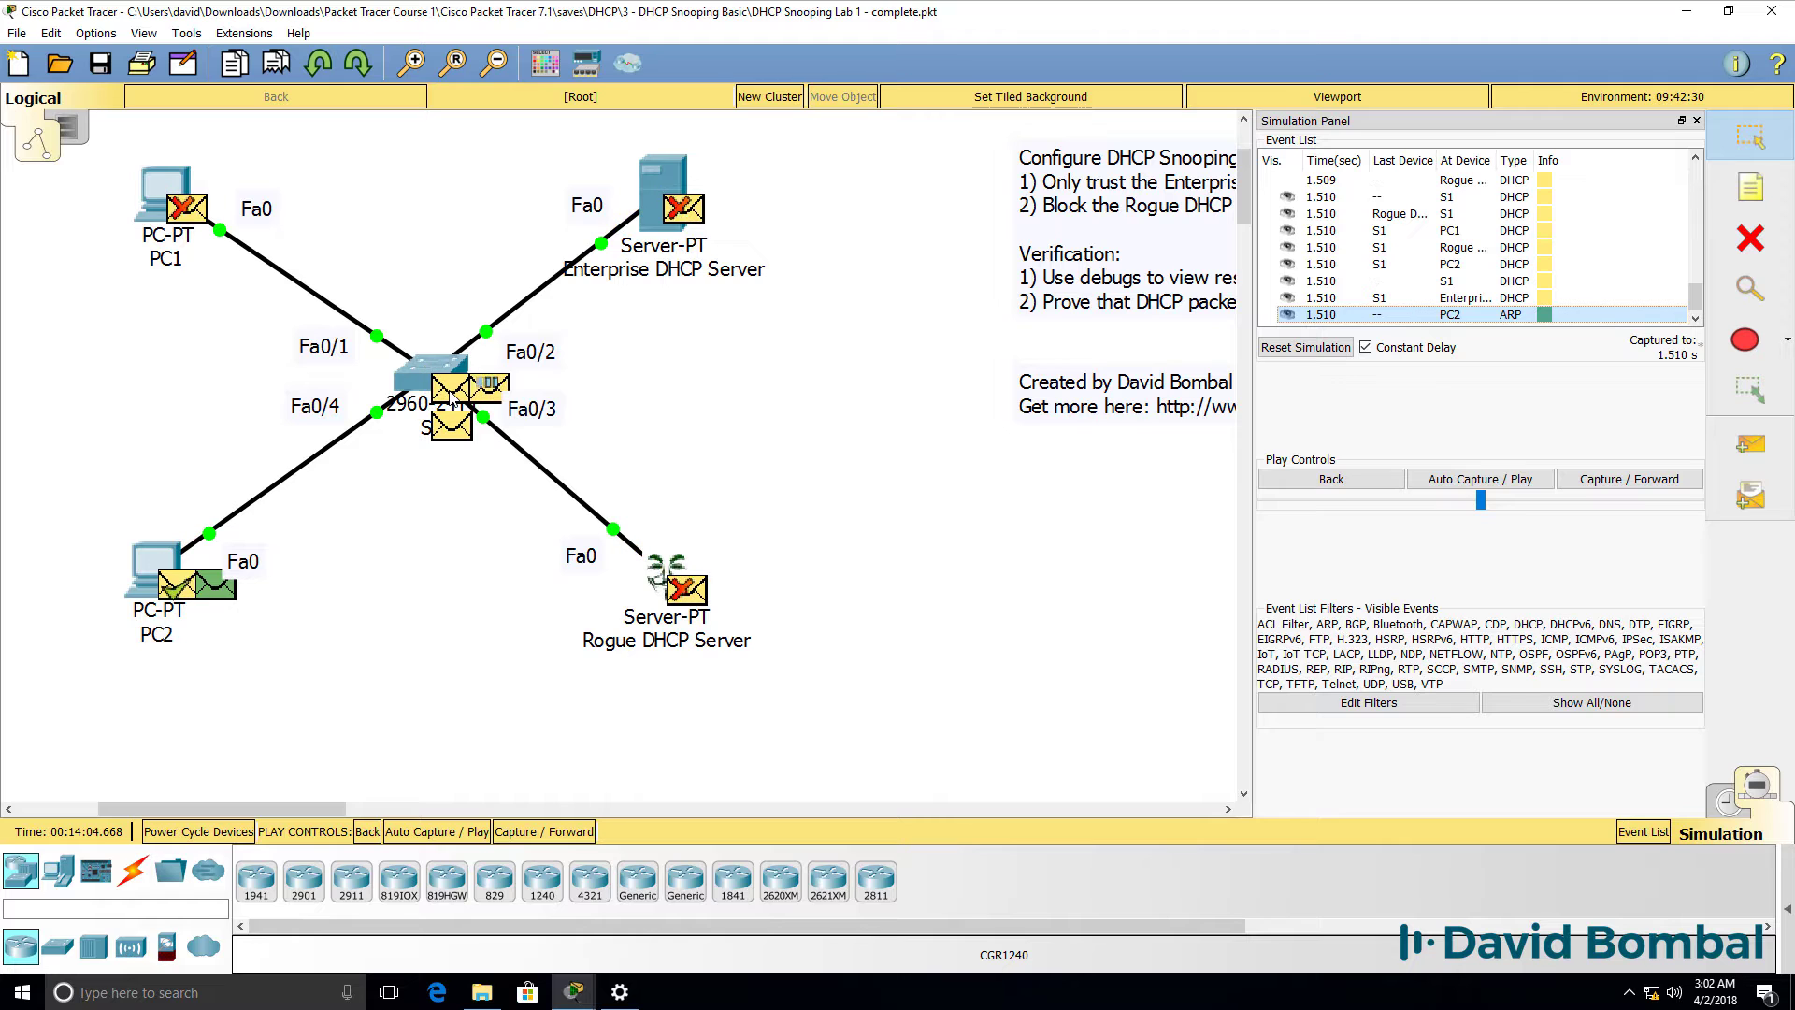
pyautogui.click(451, 393)
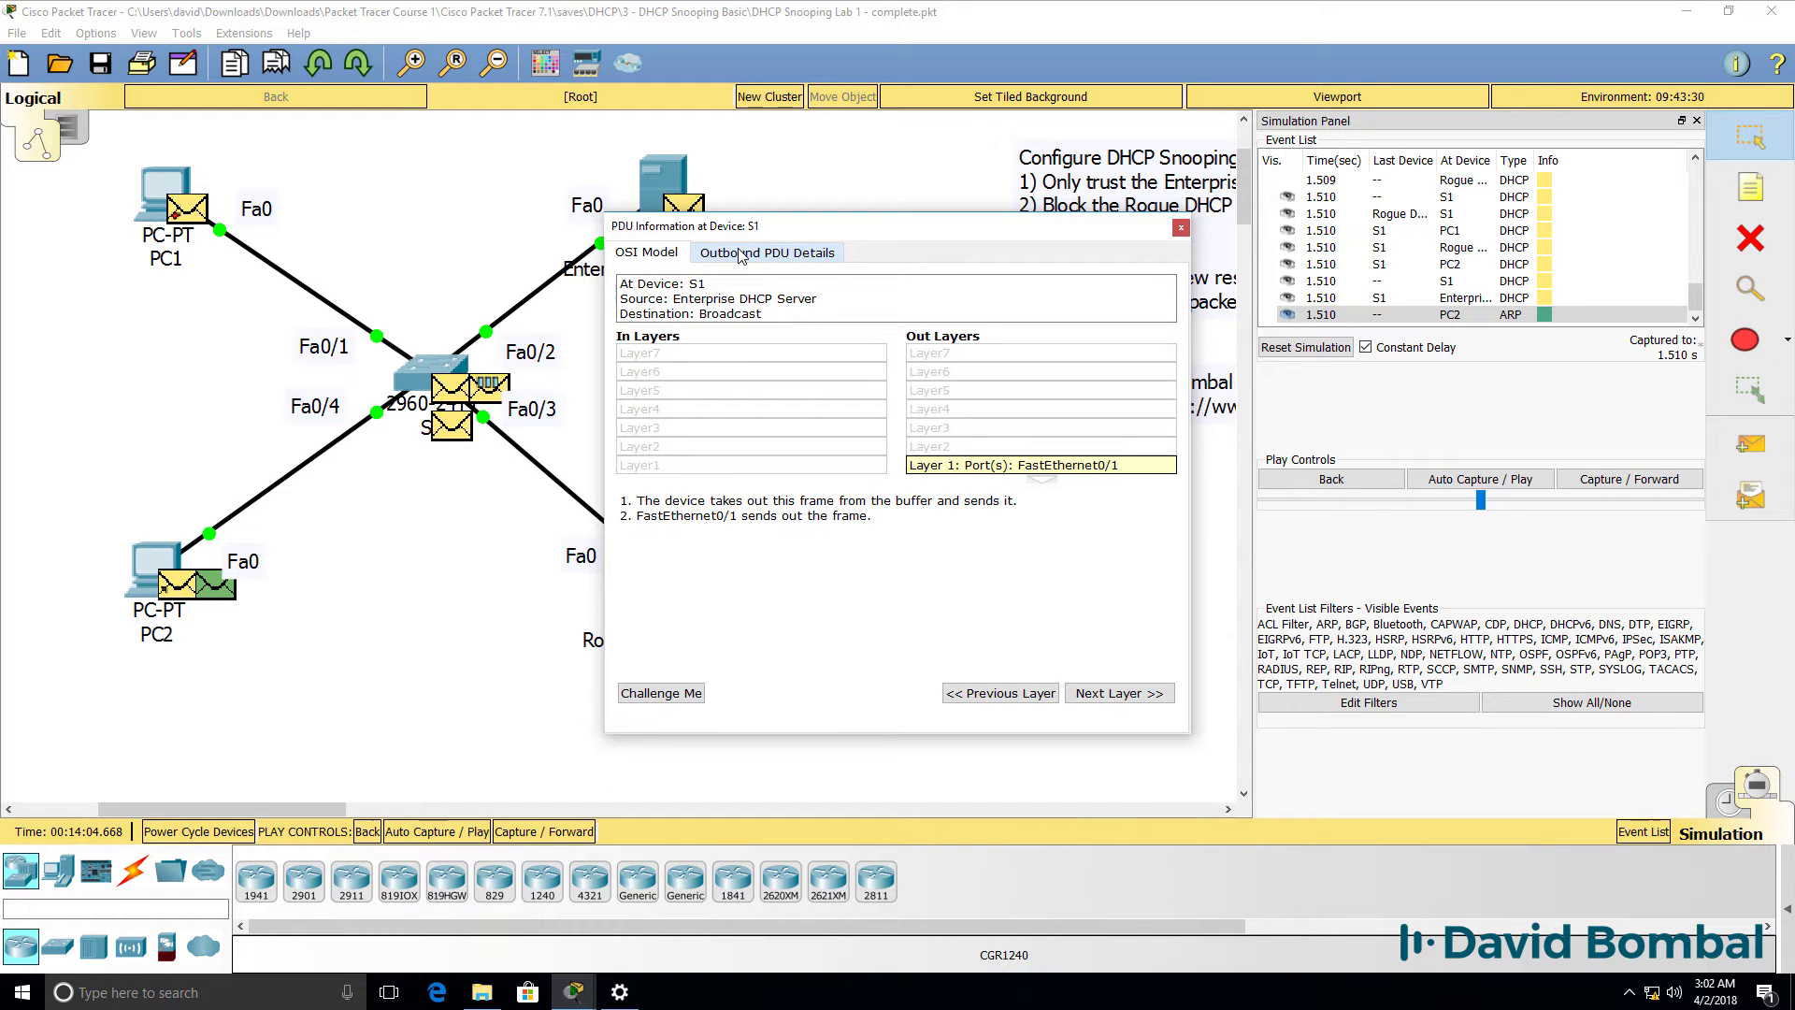
pyautogui.click(742, 252)
pyautogui.tripleClick(871, 595)
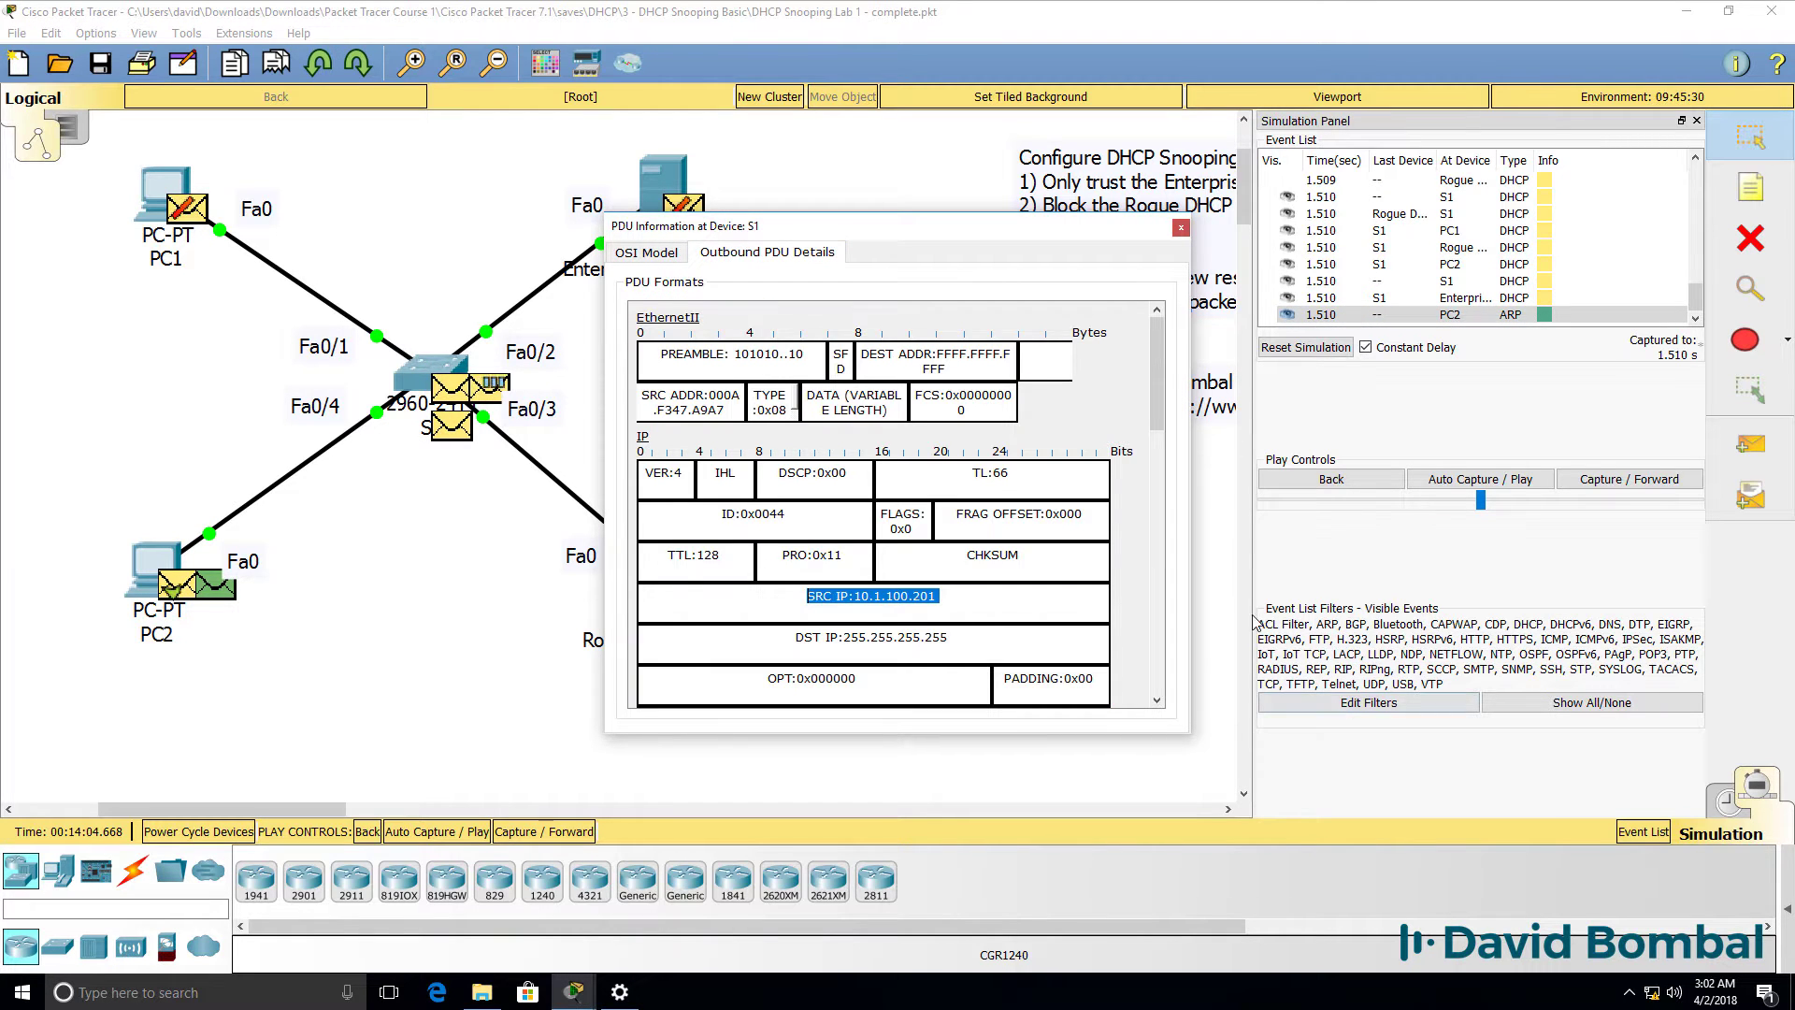
pyautogui.moveTo(1190, 374); pyautogui.dragTo(1719, 374)
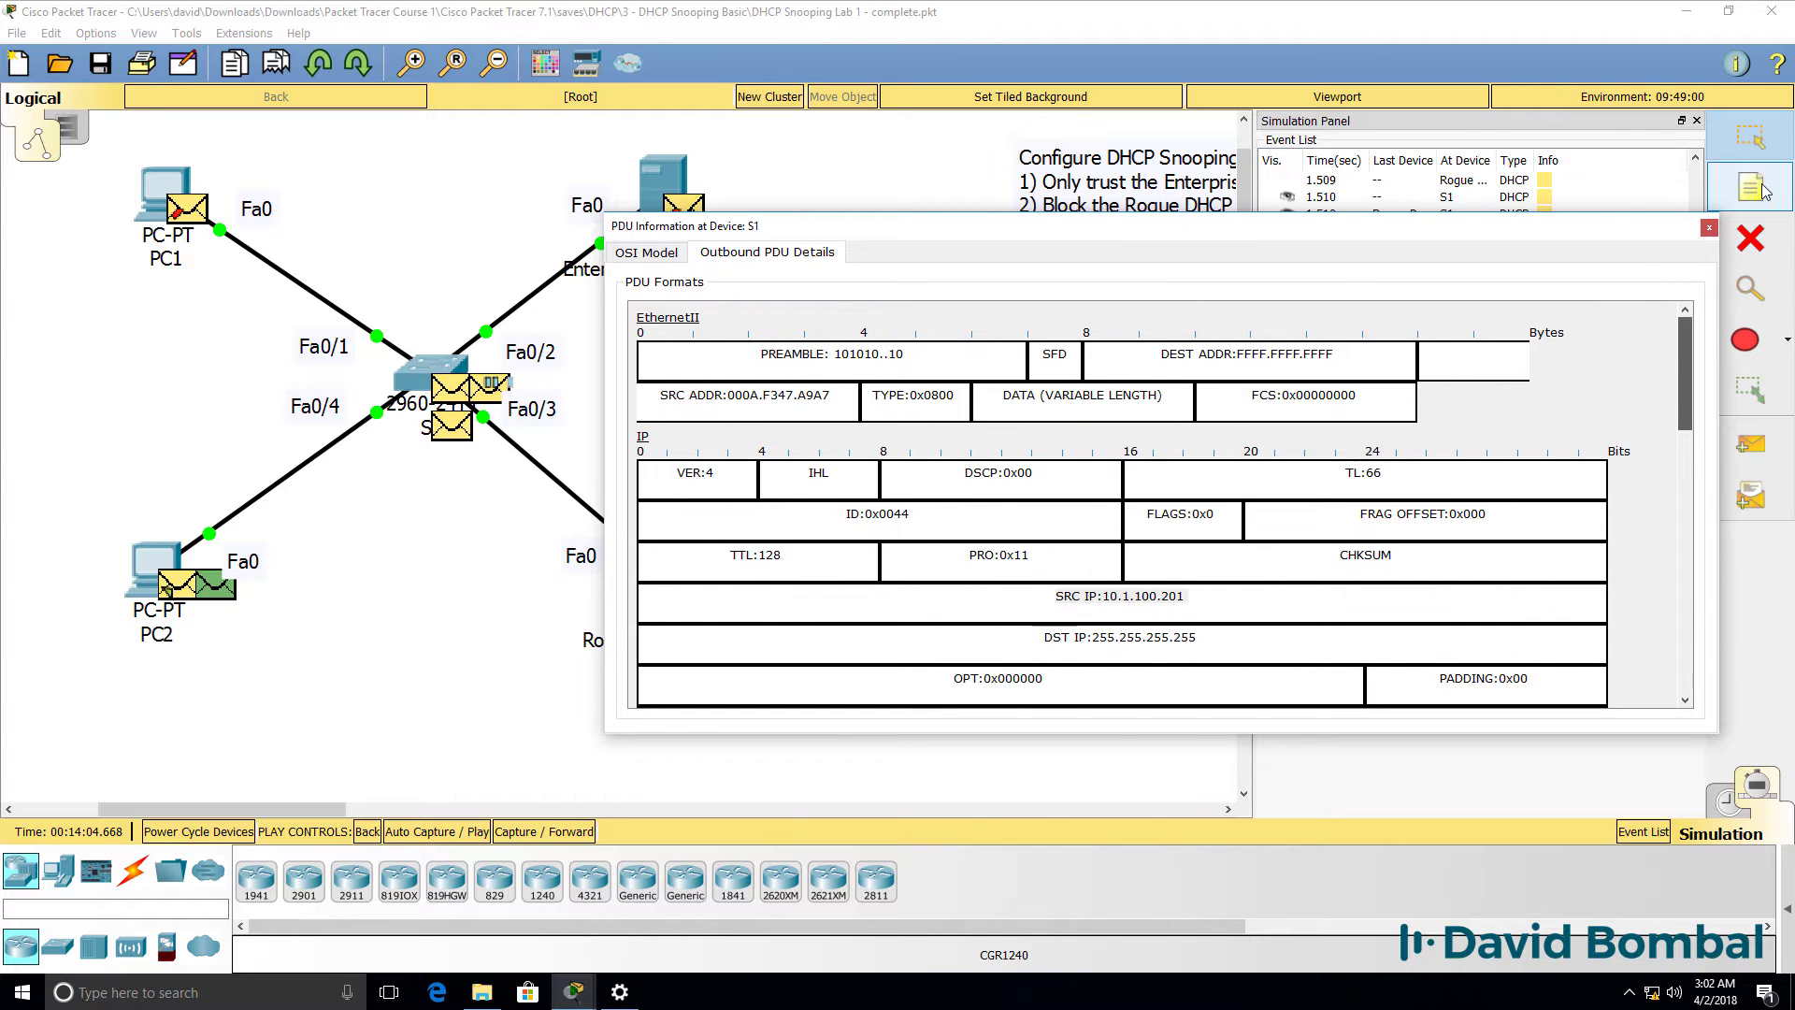
pyautogui.click(1707, 230)
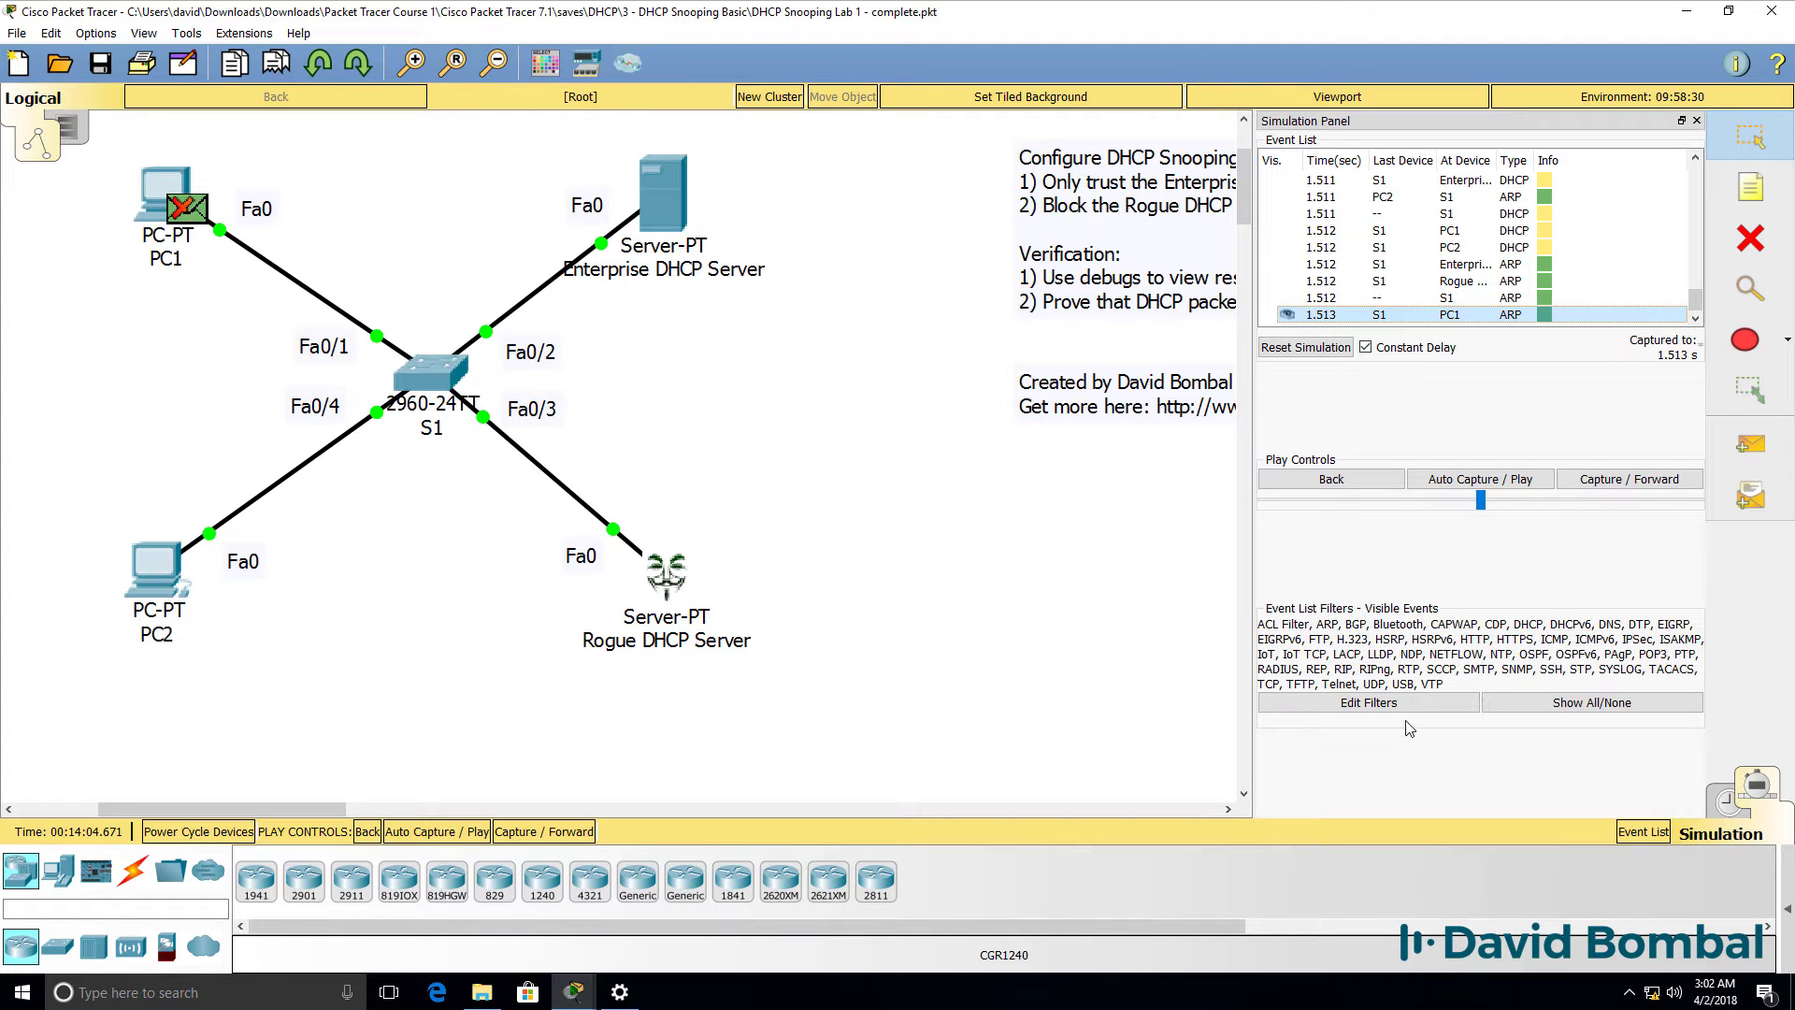
# - Return to Realtime mode and open S1's CLI in a wider window
pyautogui.click(1735, 809)
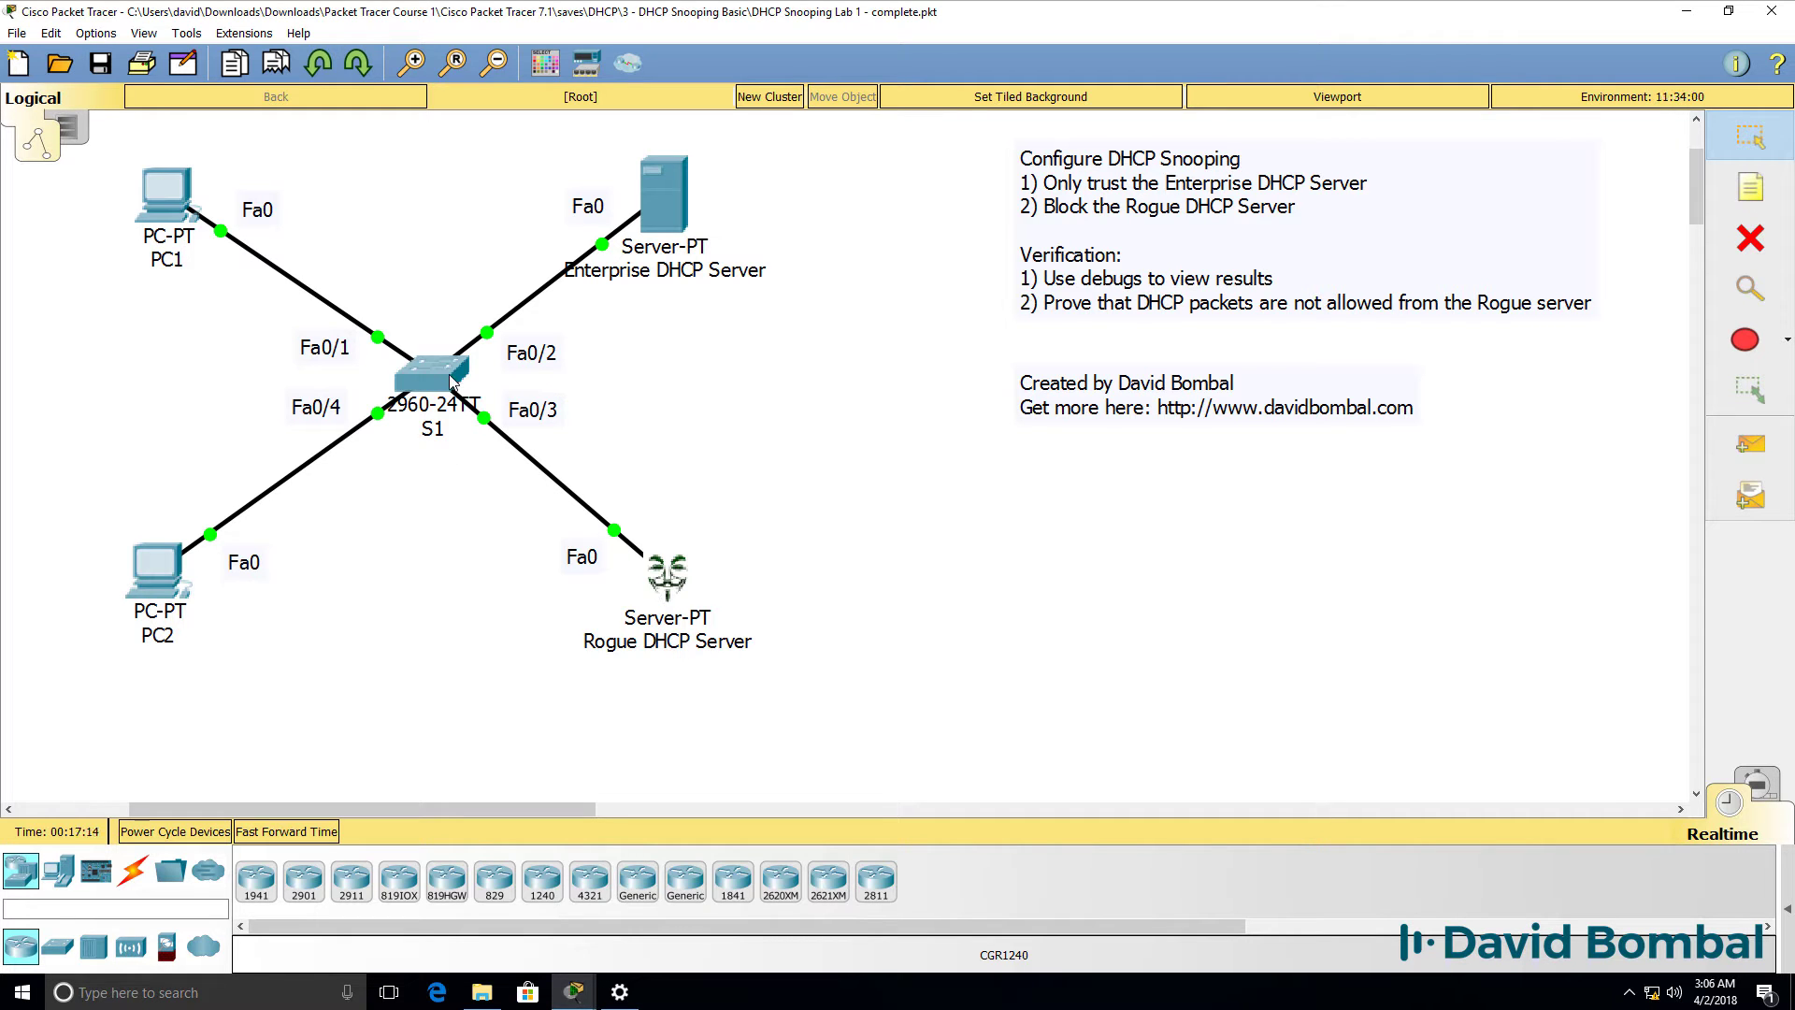
pyautogui.click(451, 382)
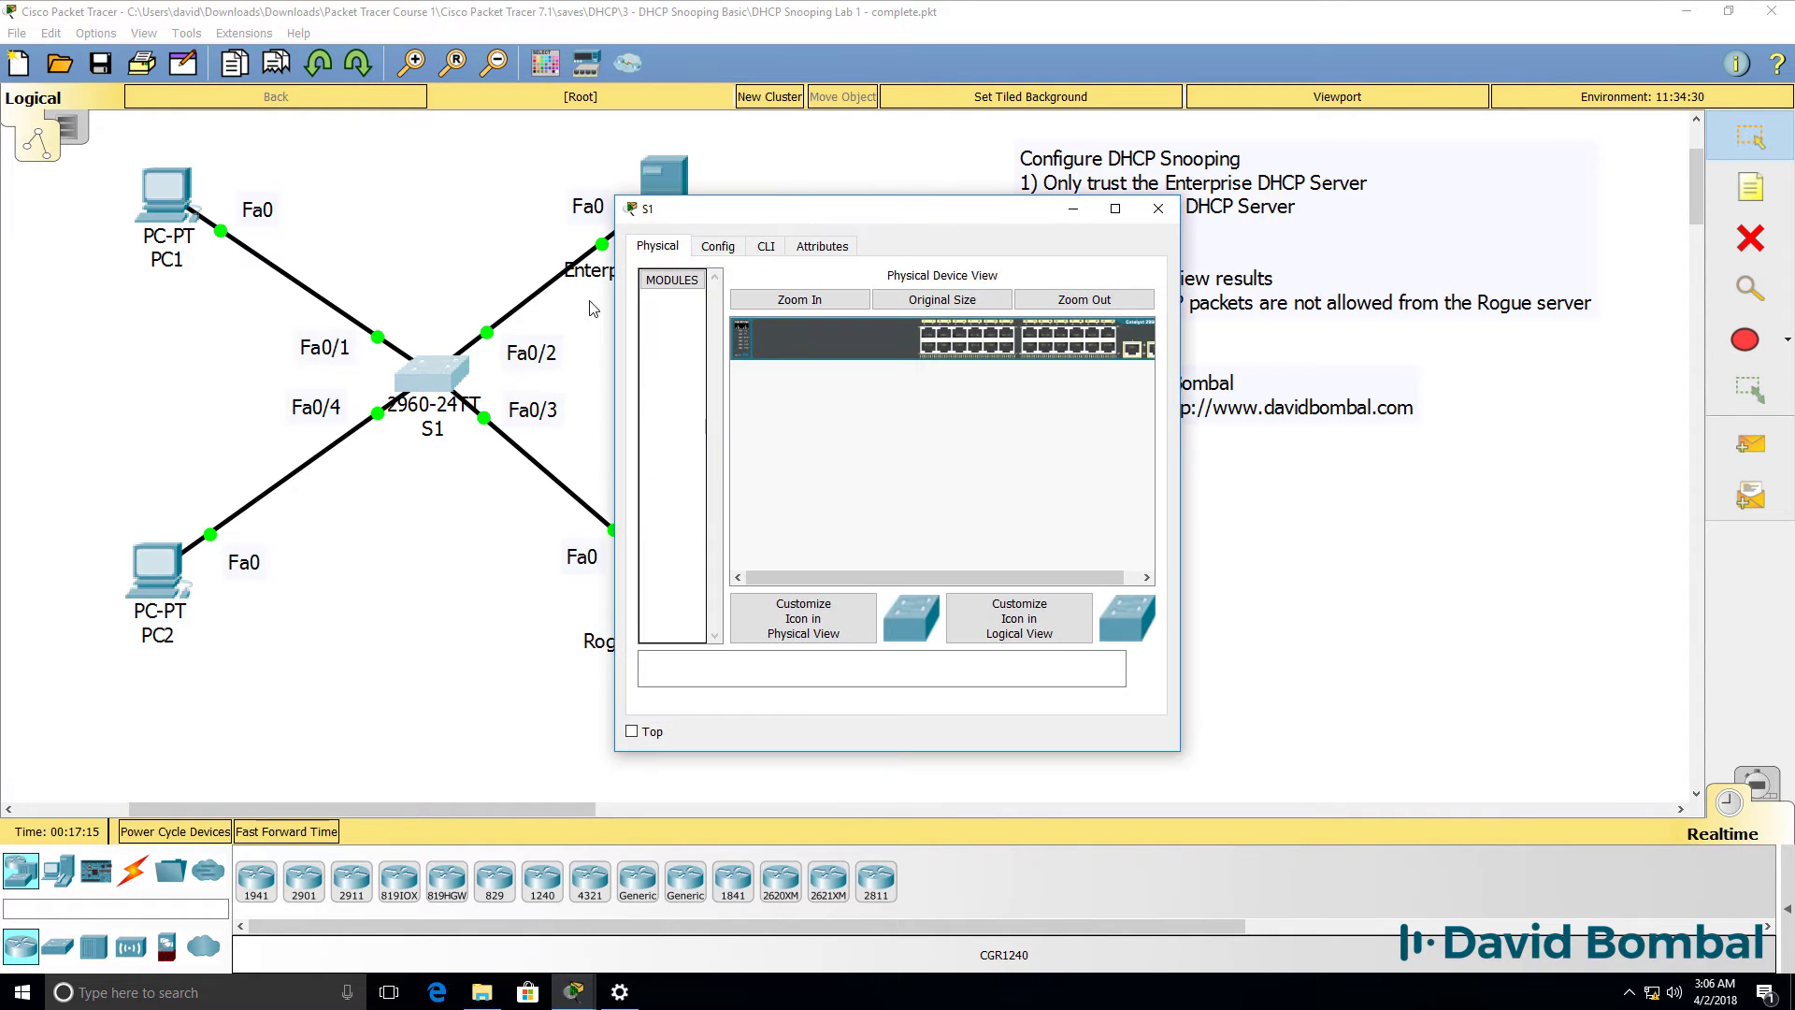
pyautogui.click(765, 246)
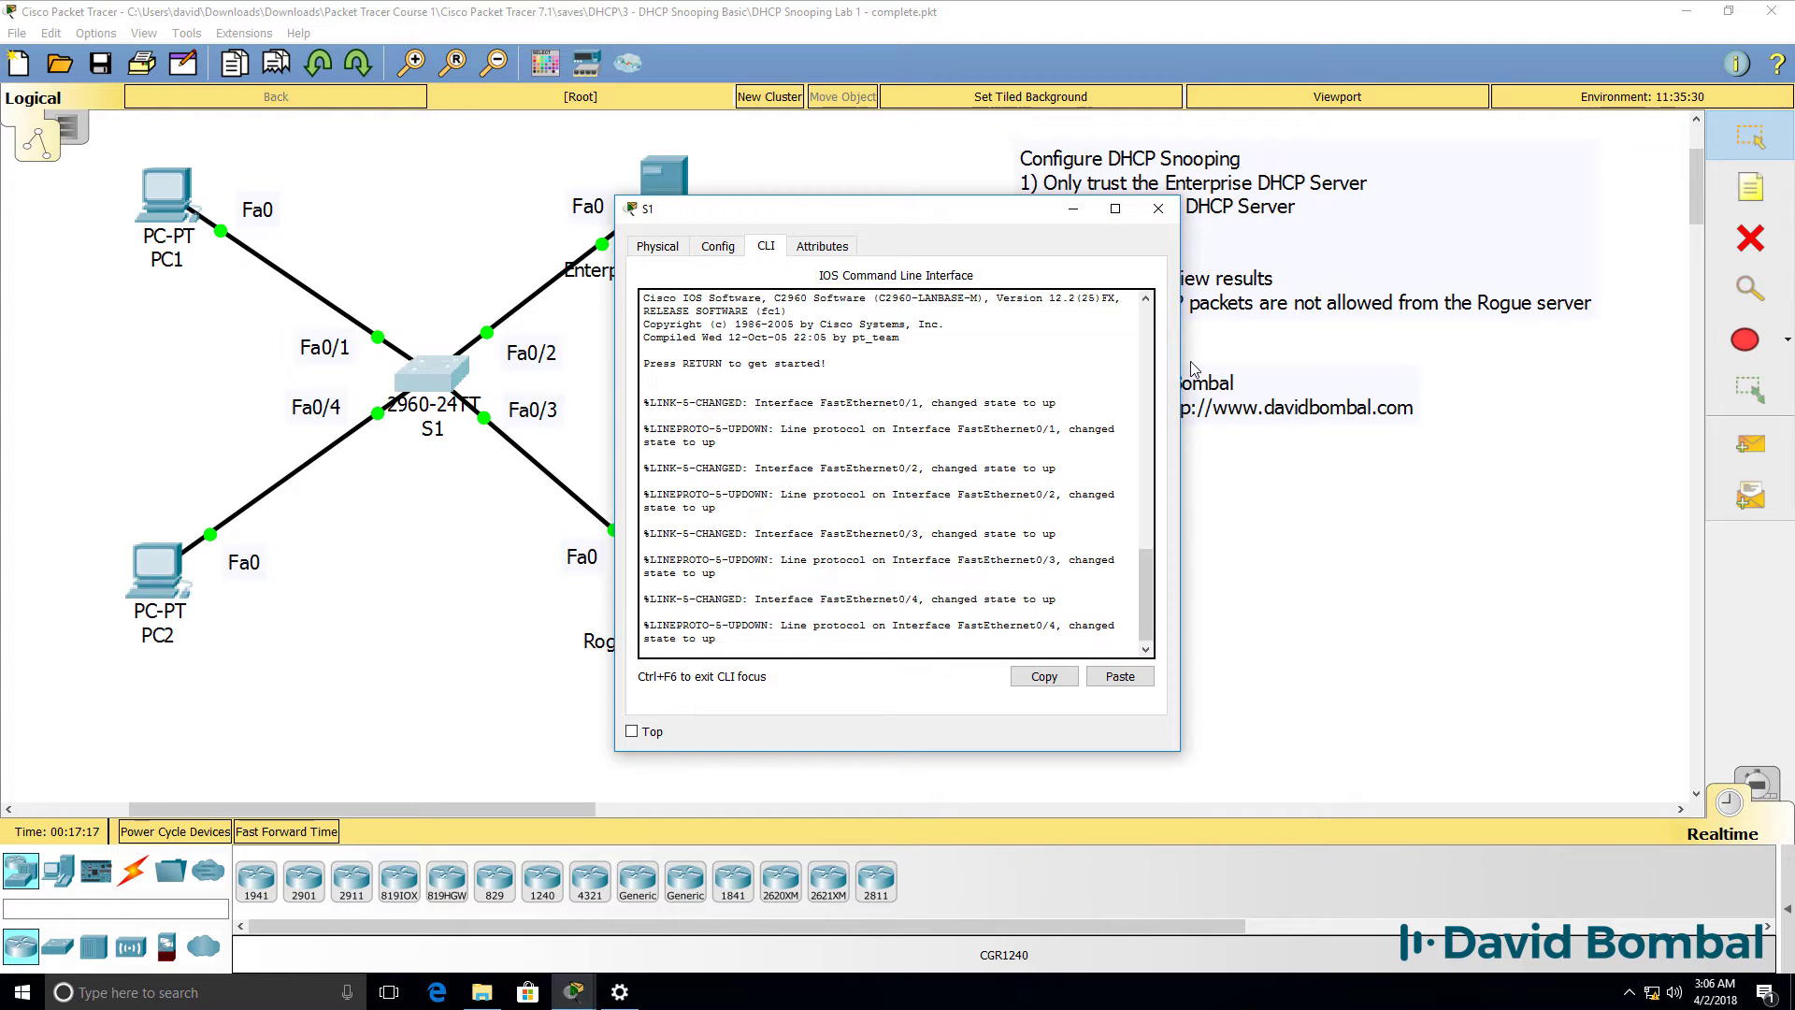
pyautogui.moveTo(1178, 365); pyautogui.dragTo(1632, 365)
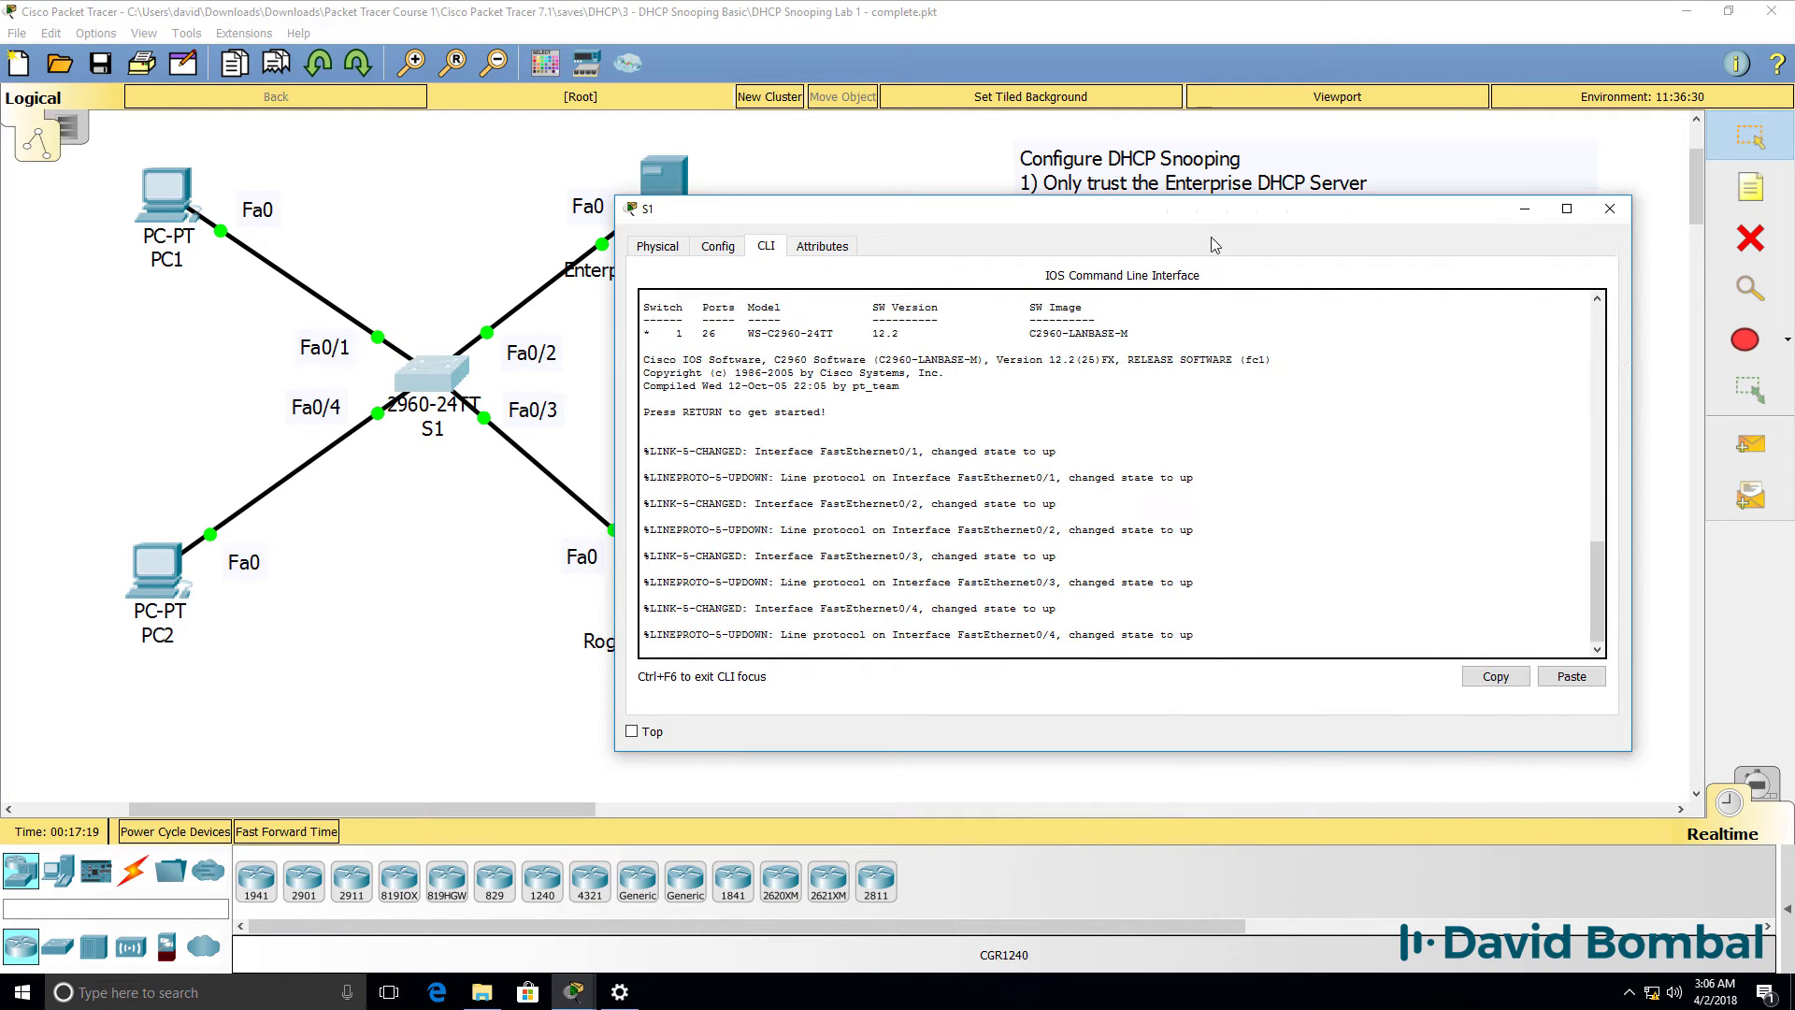
pyautogui.moveTo(1070, 214); pyautogui.dragTo(1210, 214)
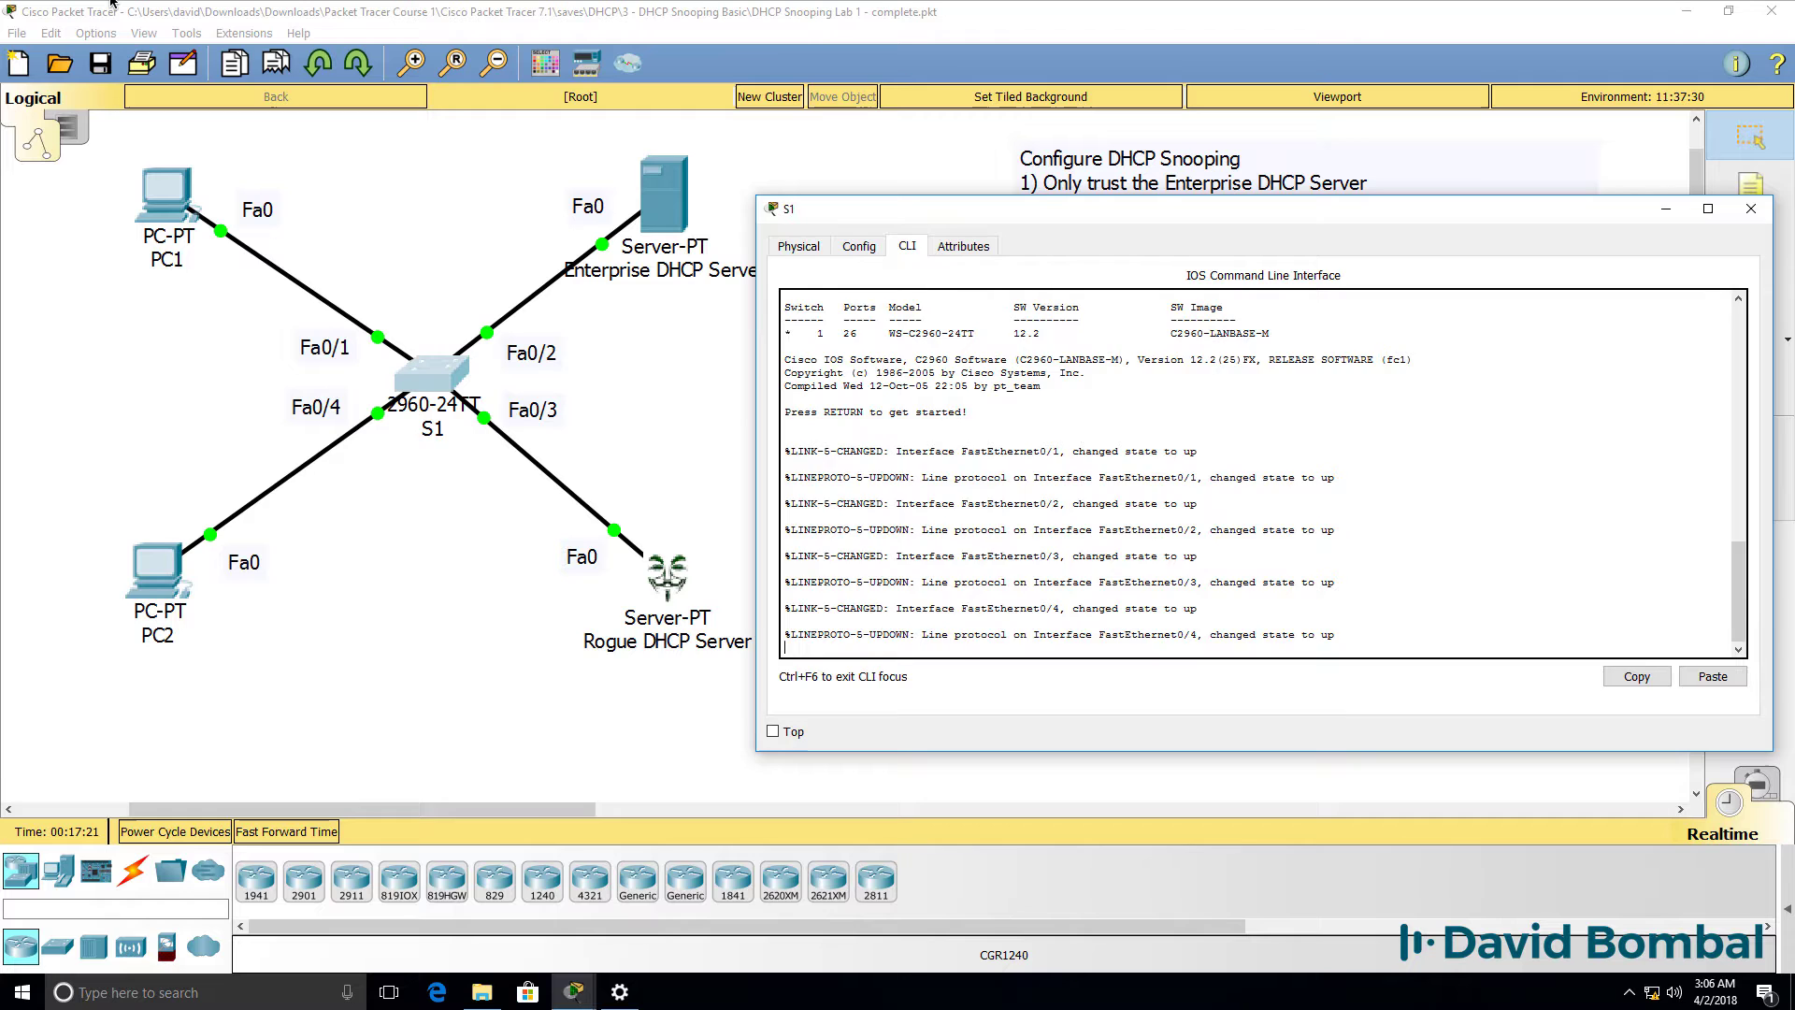
# - Set the CLI font size to 20 in Preferences, then reopen and widen S1's CLI
pyautogui.click(97, 32)
pyautogui.click(135, 56)
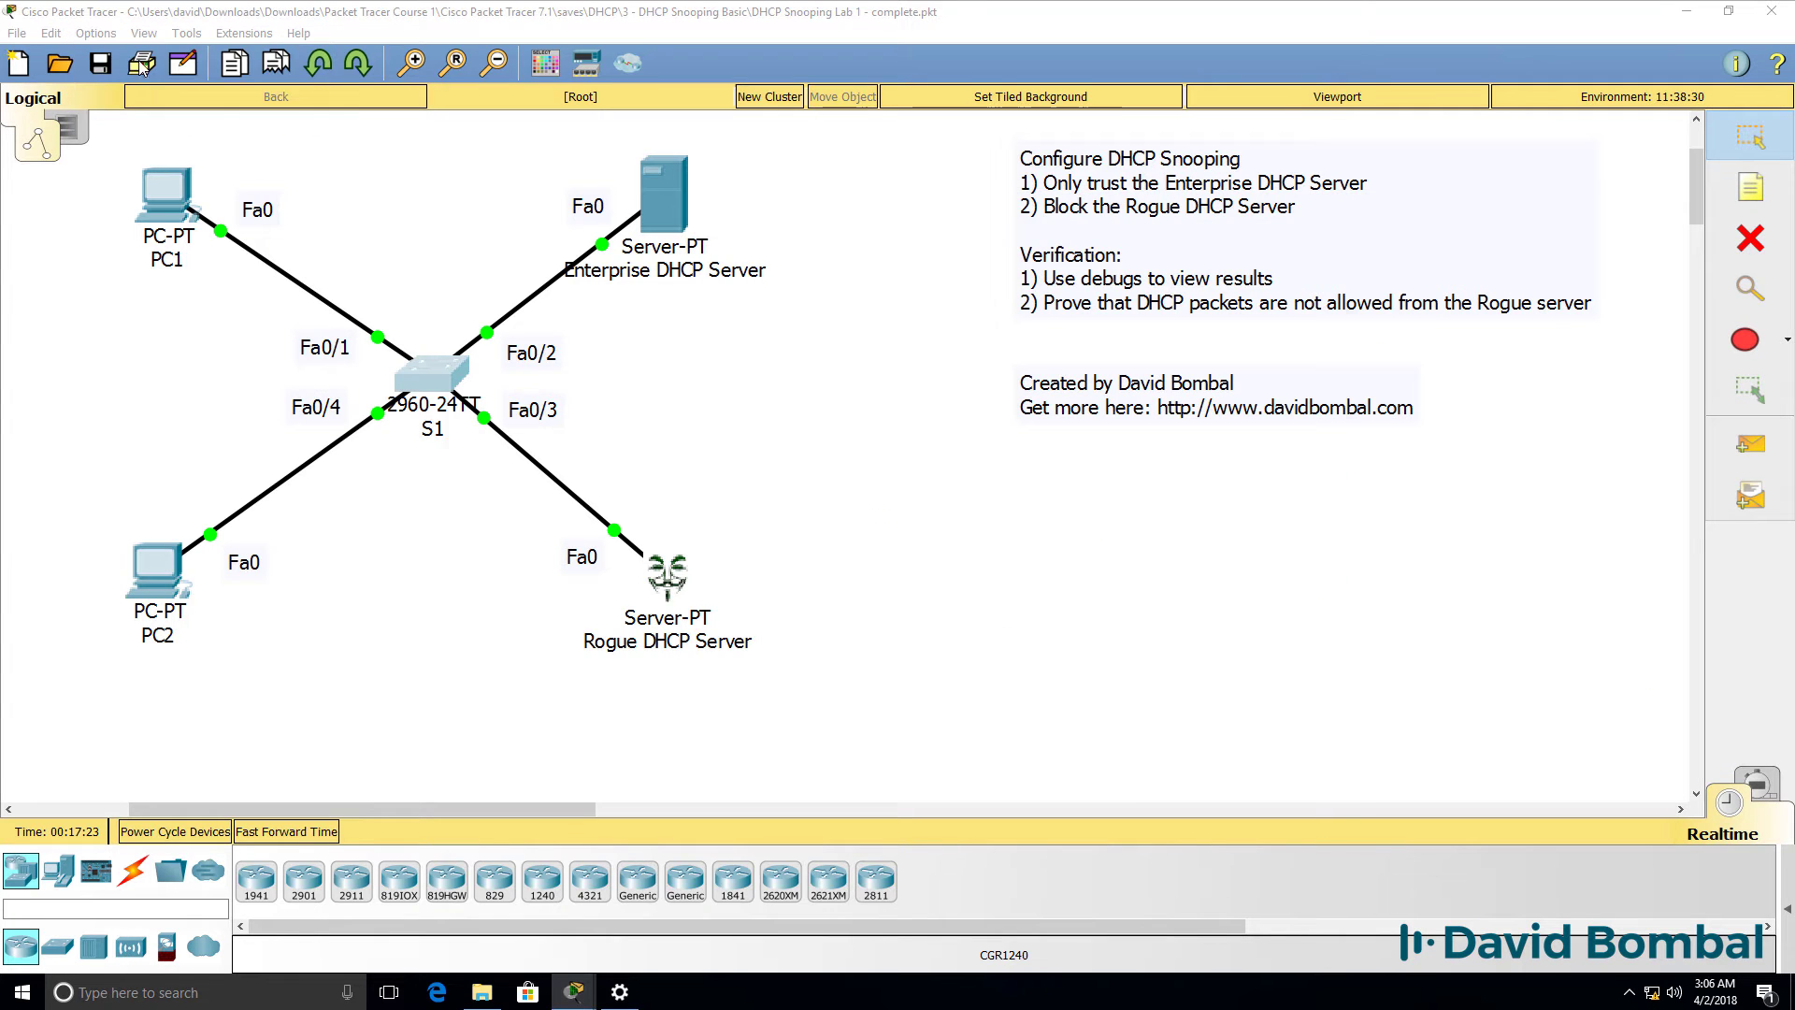
pyautogui.click(694, 112)
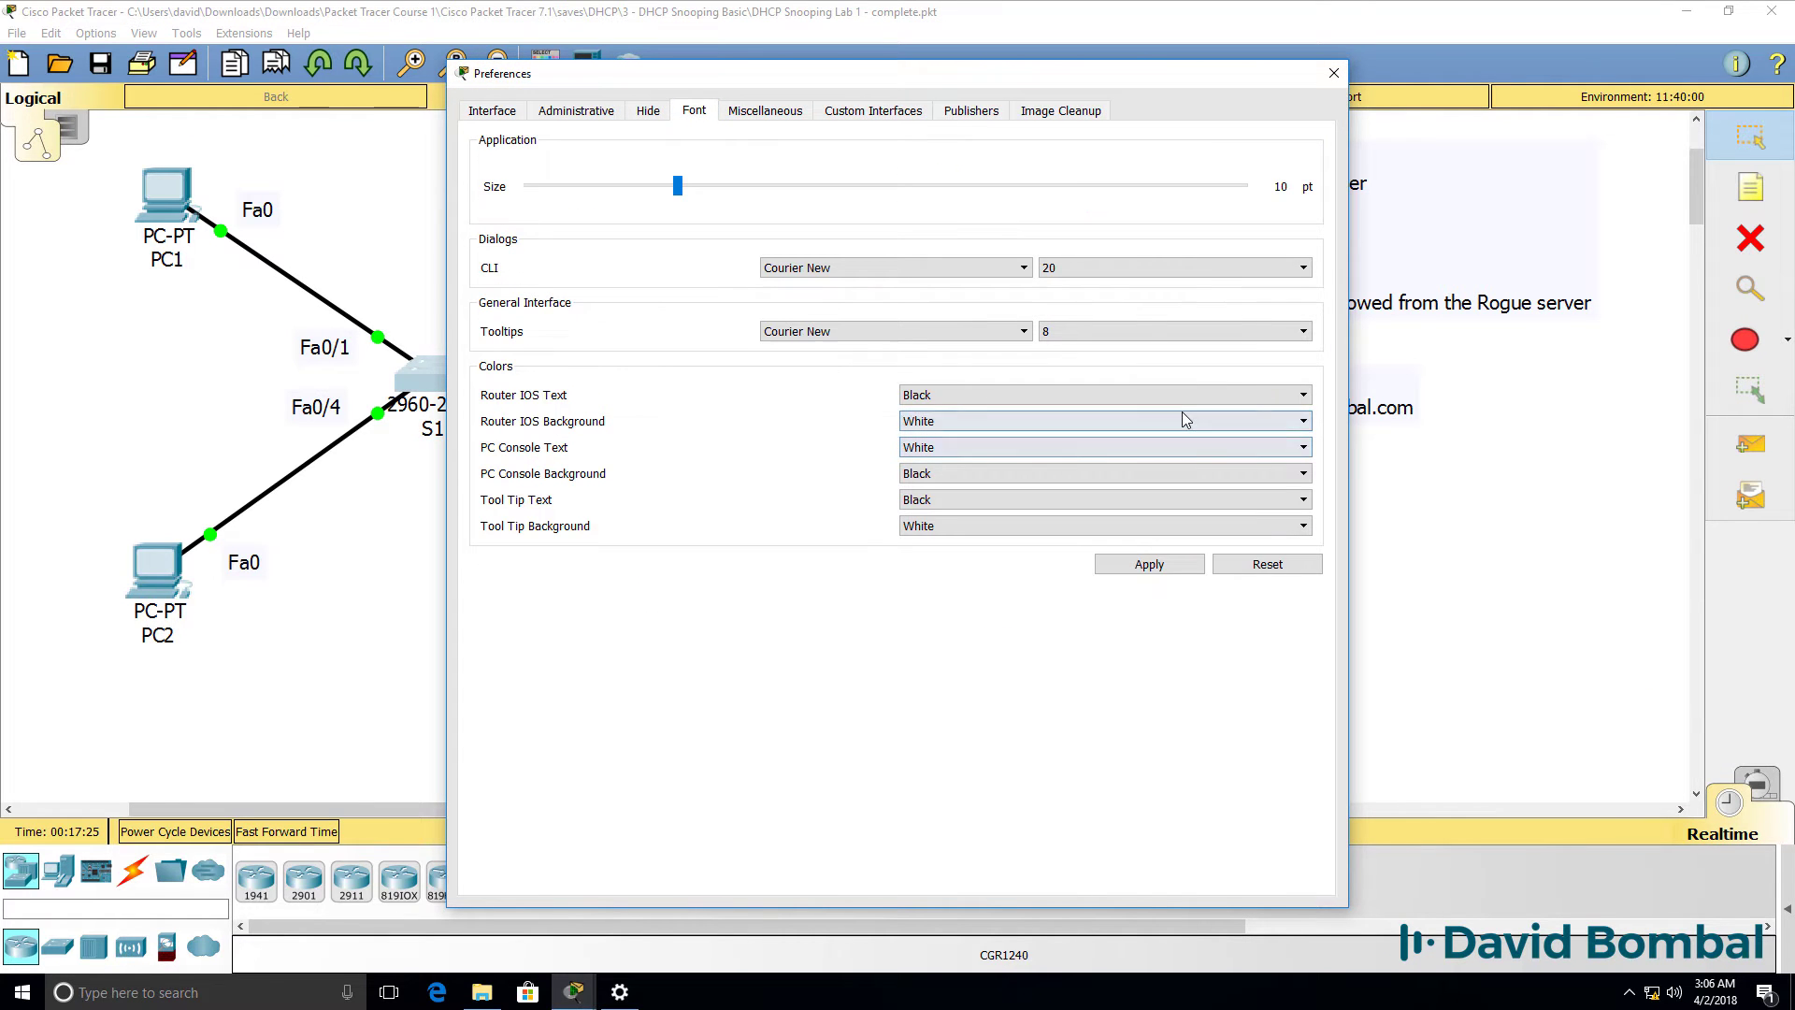
pyautogui.scroll(-5, 1059, 273)
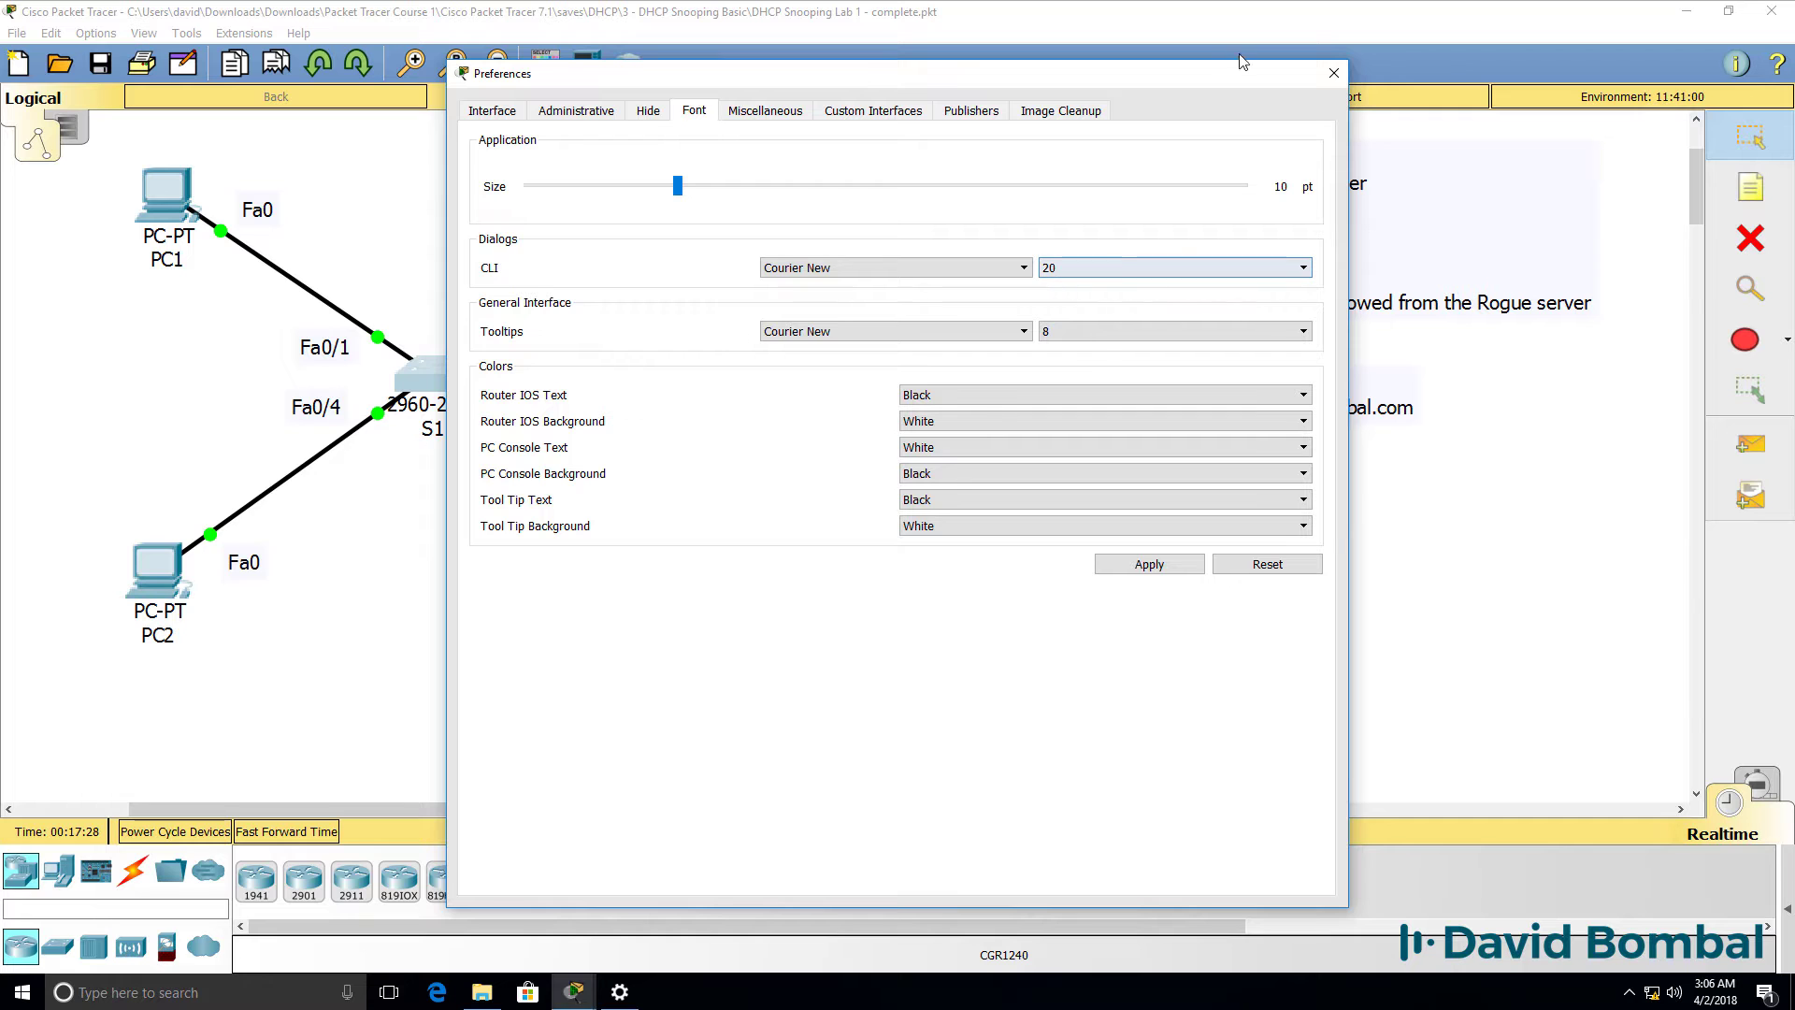
pyautogui.click(1334, 73)
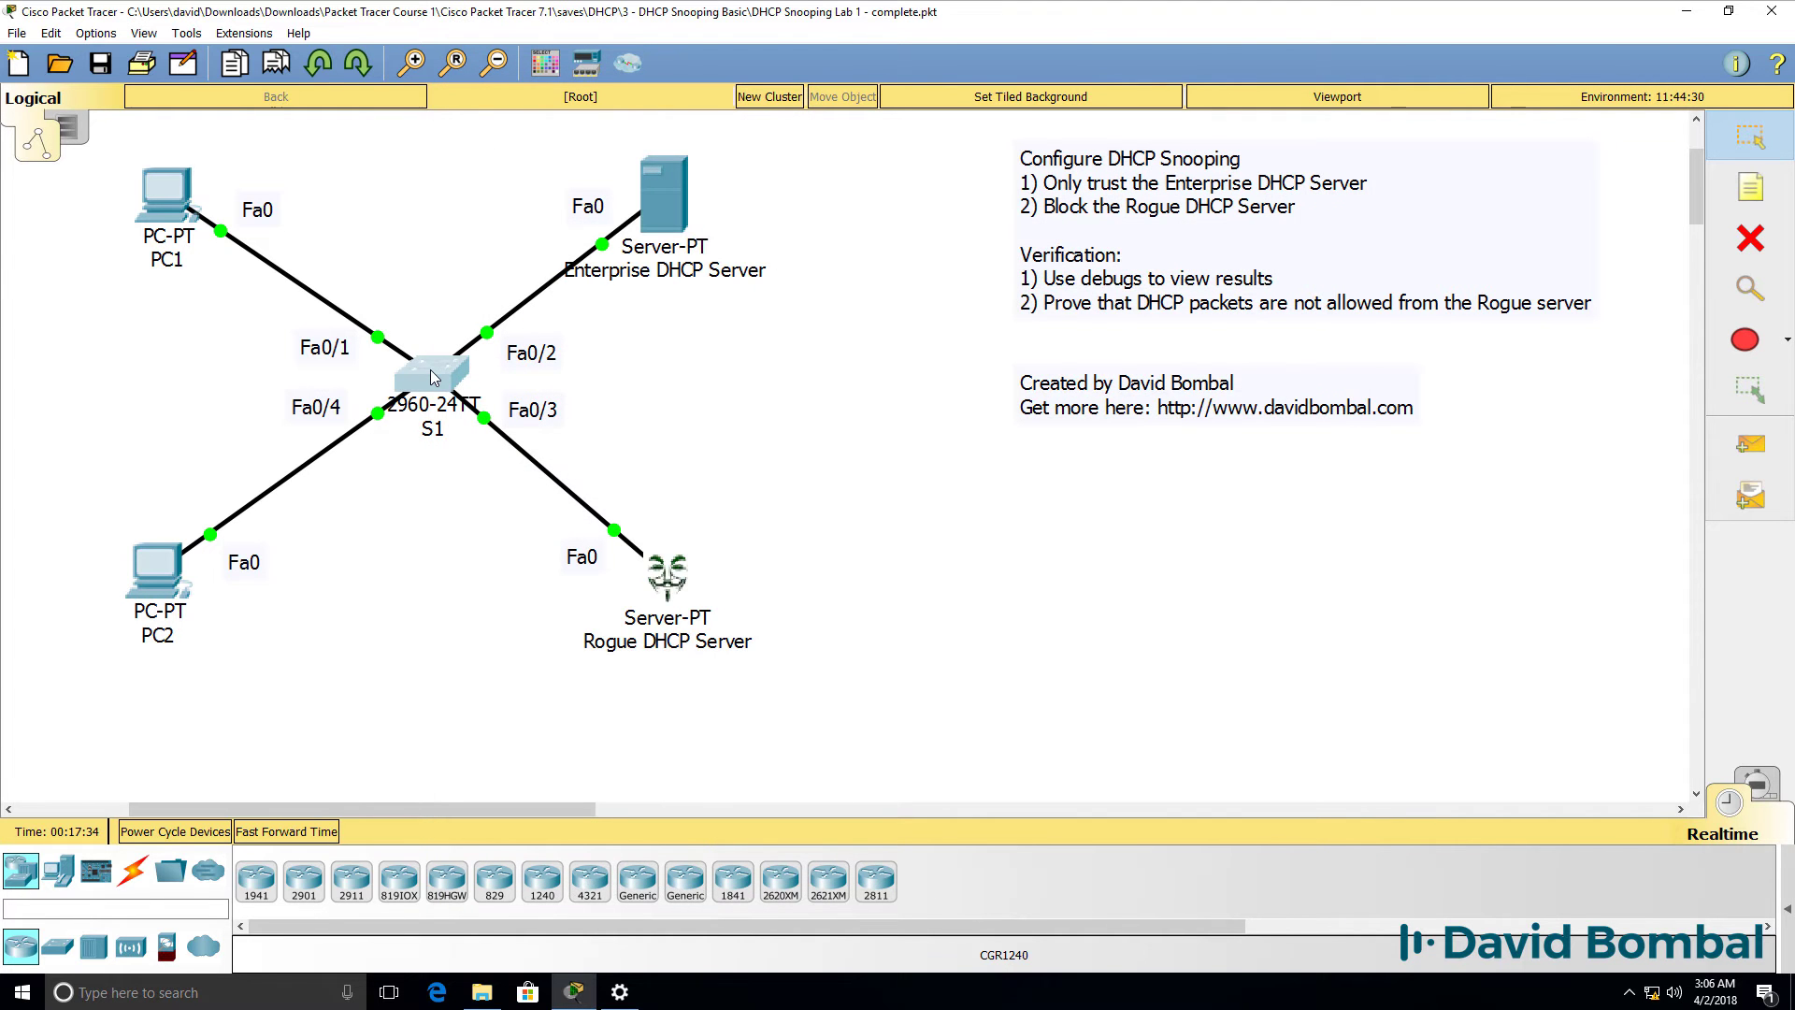
pyautogui.click(433, 377)
pyautogui.moveTo(903, 222); pyautogui.dragTo(1094, 220)
pyautogui.moveTo(1366, 334); pyautogui.dragTo(1721, 337)
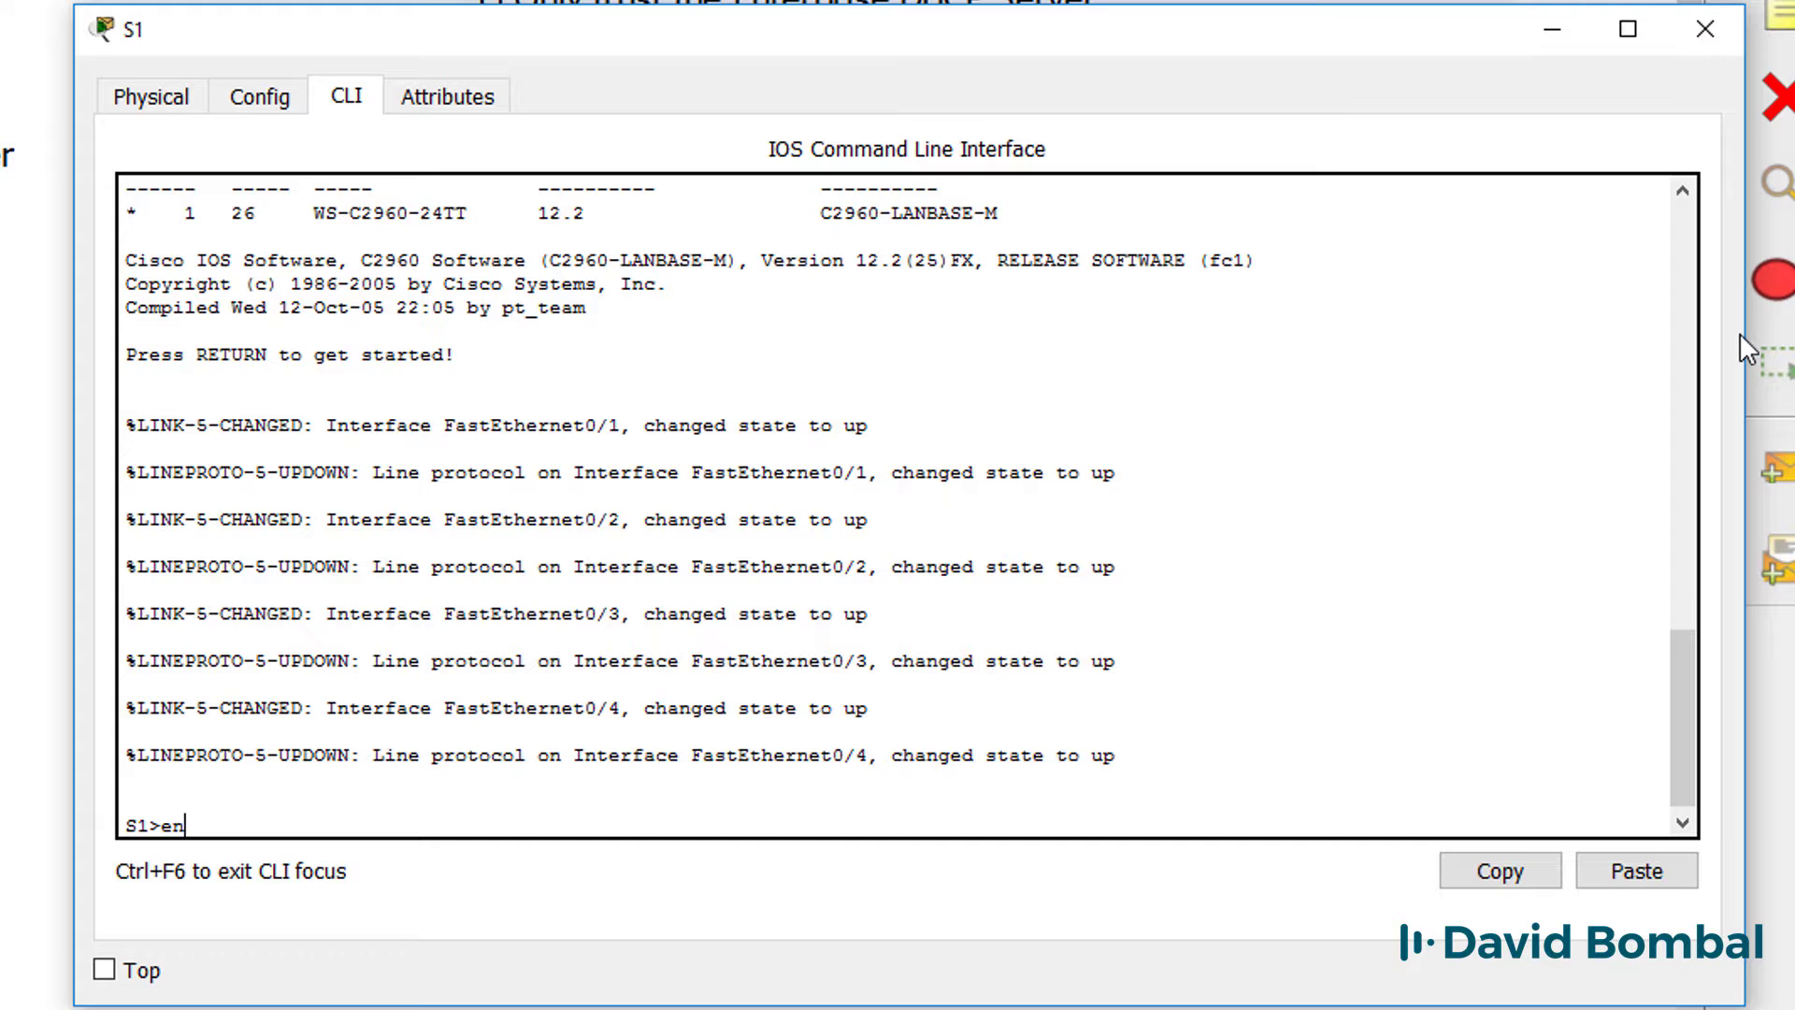
# - Enter privileged mode on S1 and page through the FastEthernet interface list
pyautogui.write('en')
pyautogui.press('Return')
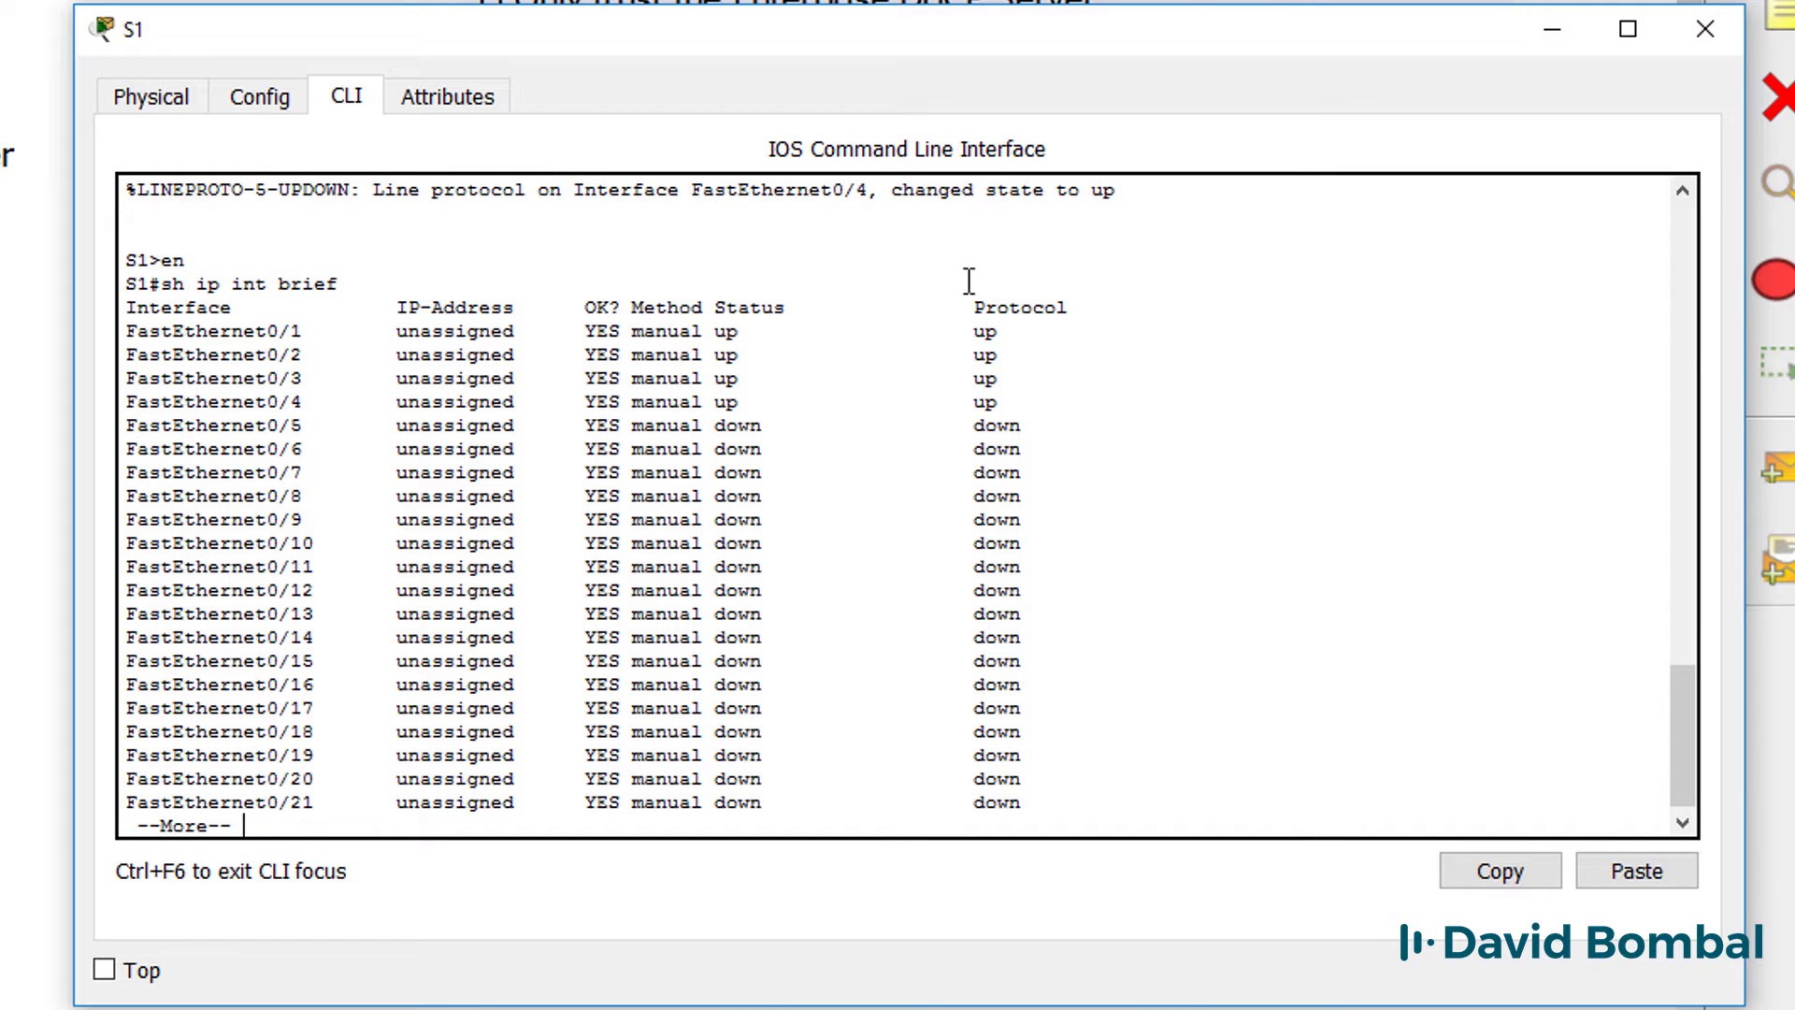
pyautogui.moveTo(1040, 426); pyautogui.dragTo(127, 331)
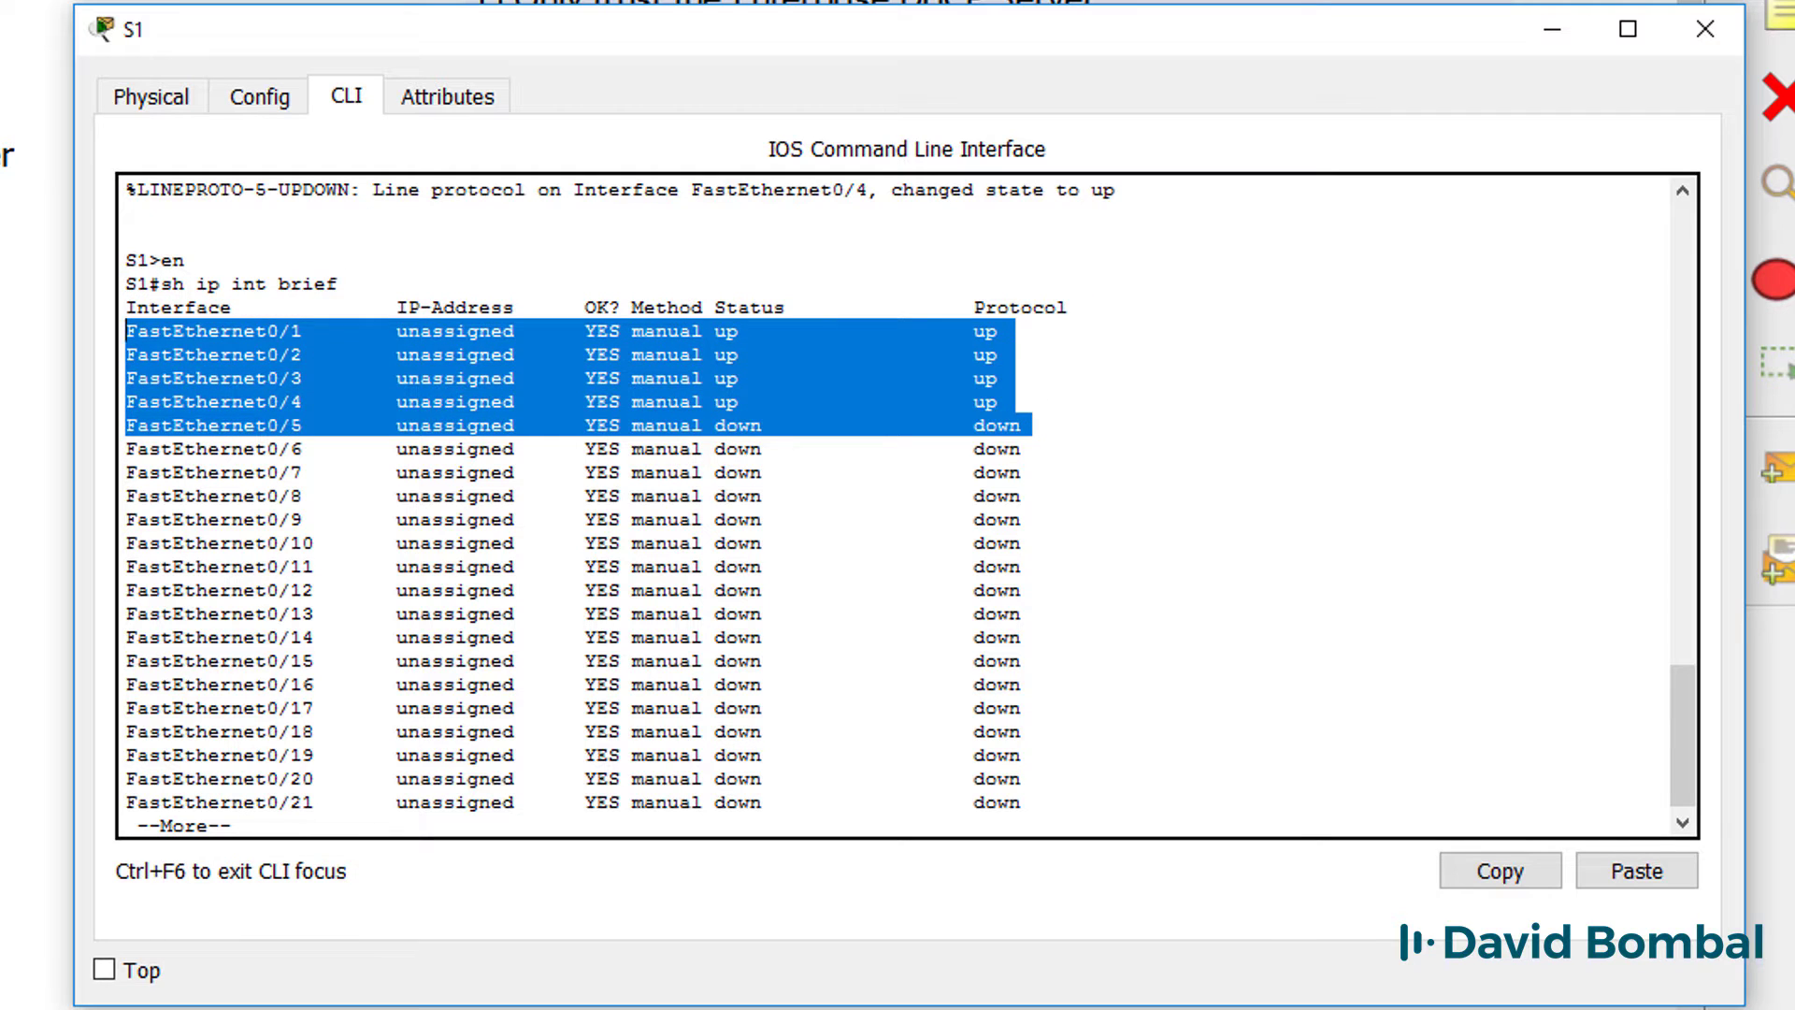
pyautogui.press('space')
# - Run show ip dhcp snooping and highlight the 'disabled' status and empty trusted-interface table
pyautogui.write('sho')
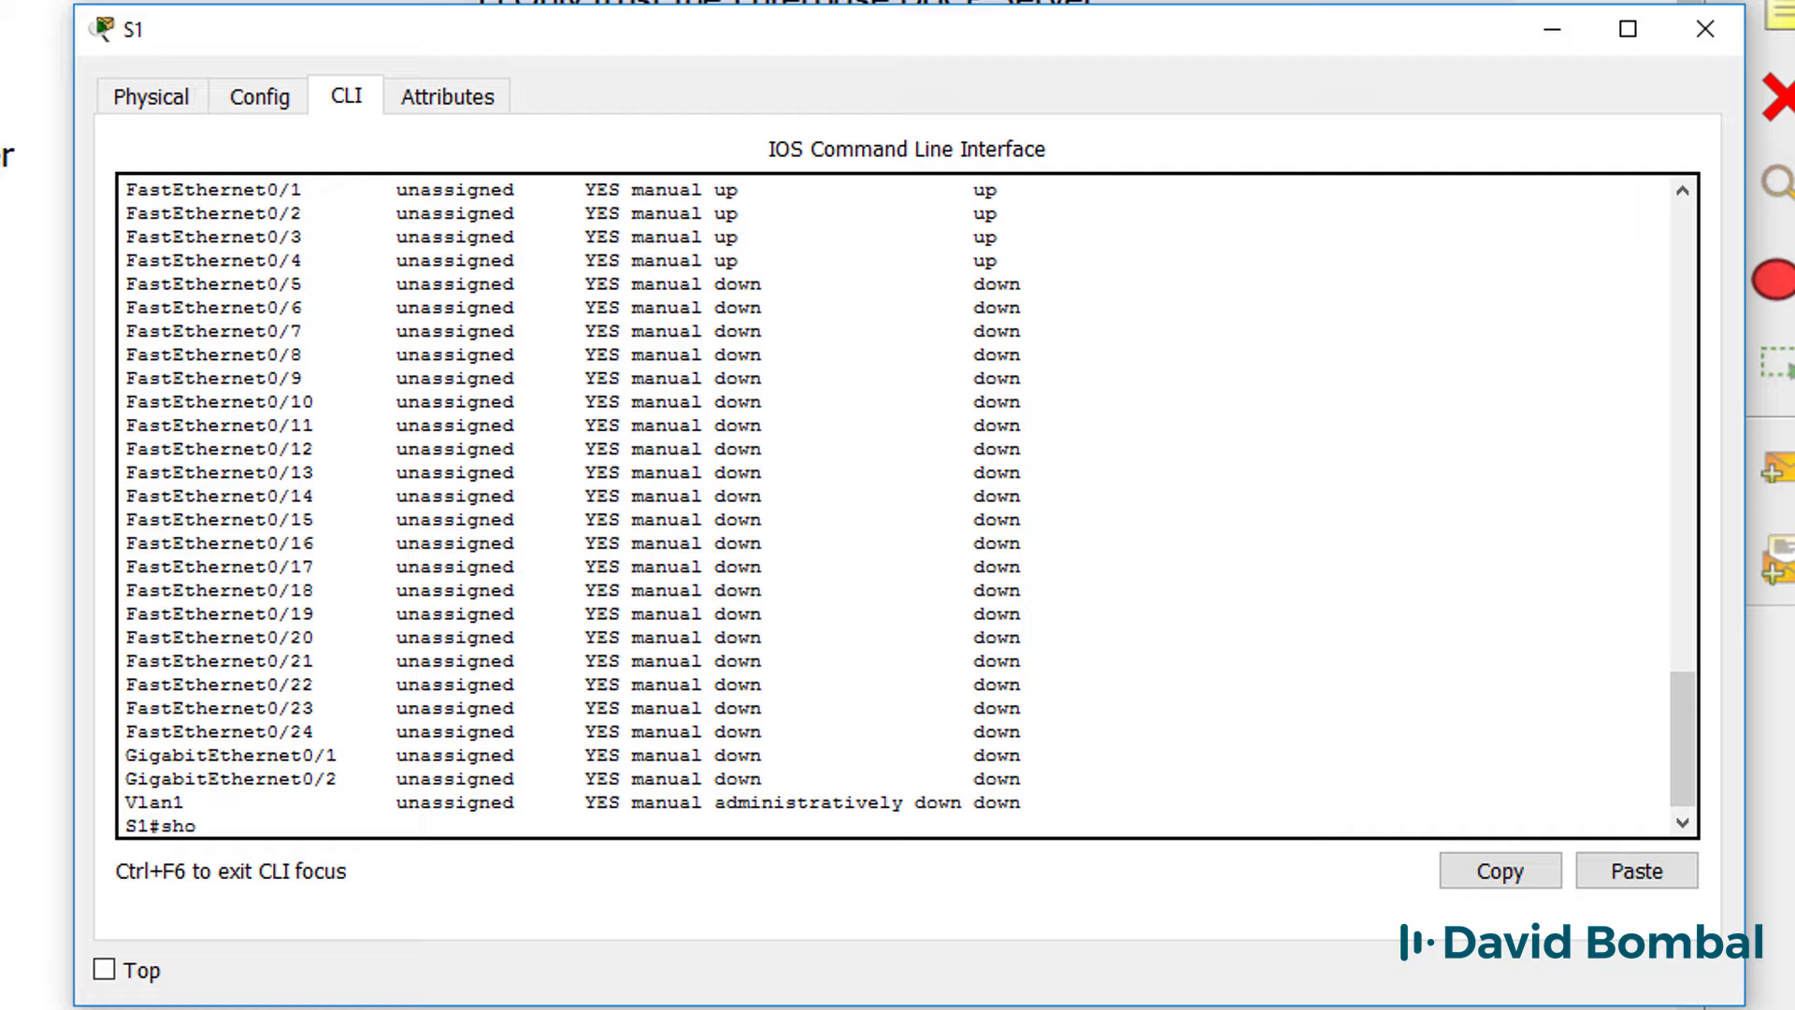
pyautogui.write('w ip dh')
pyautogui.press('Tab')
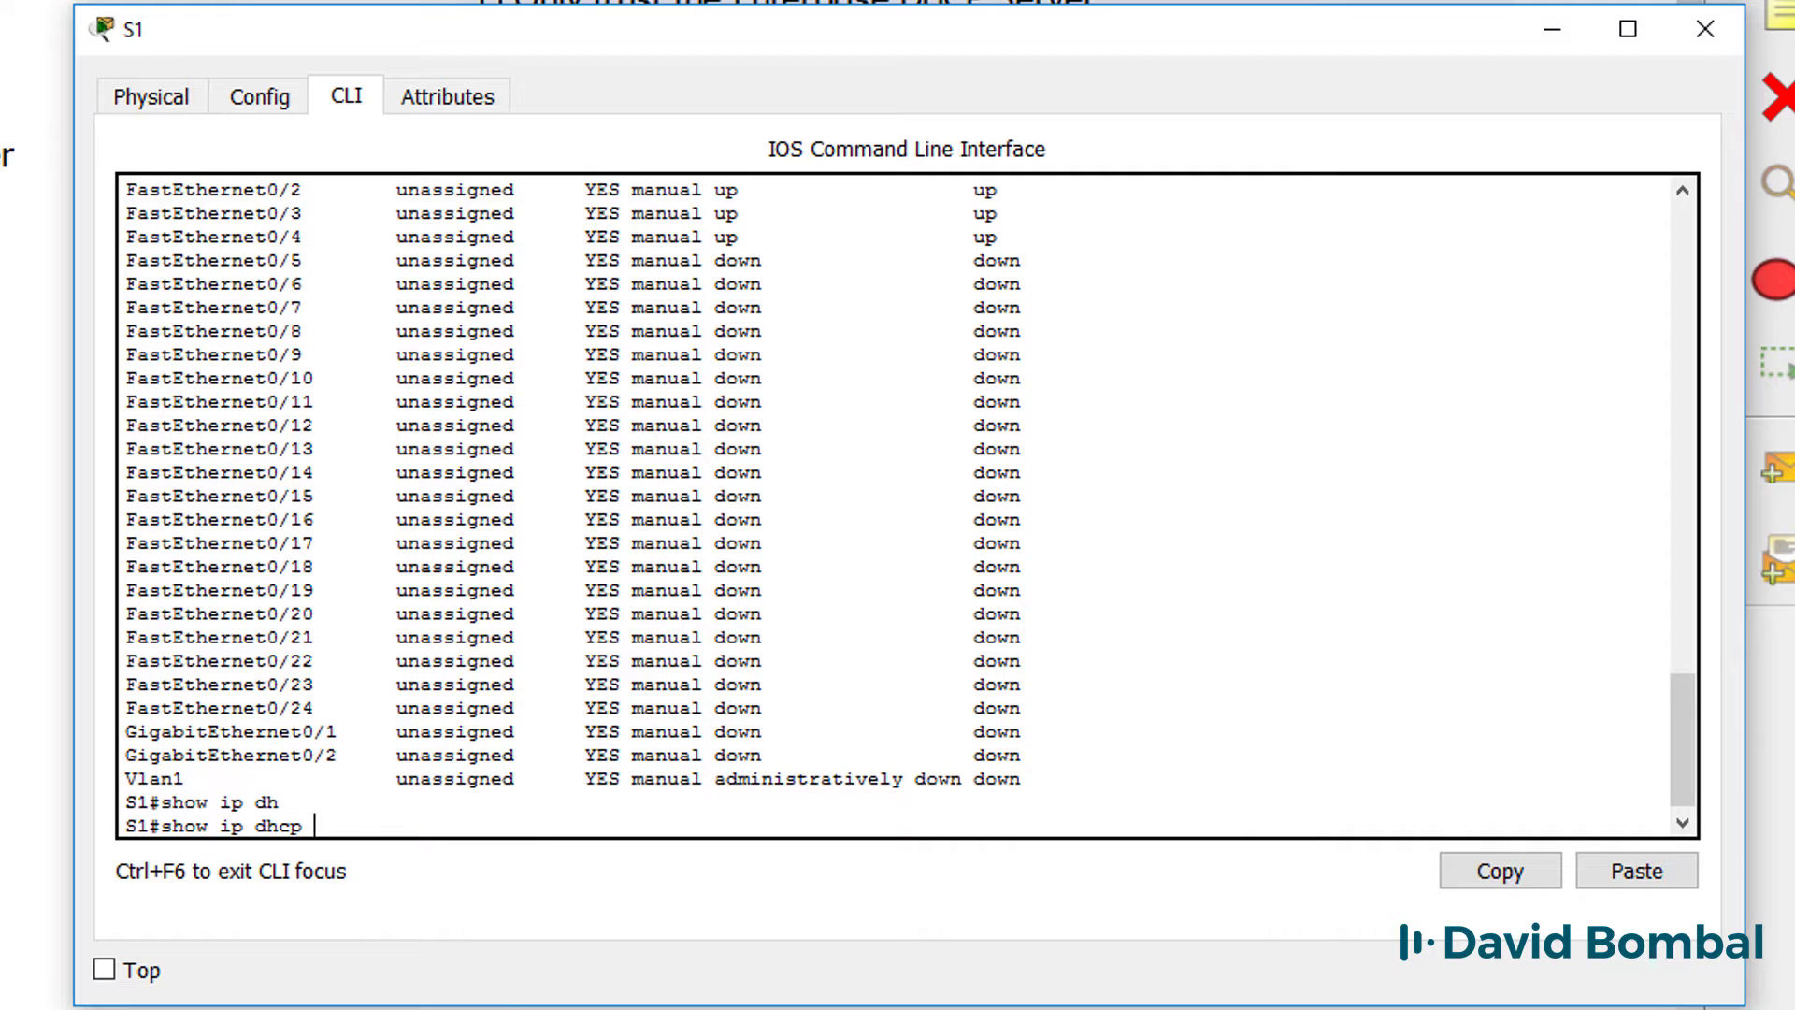
pyautogui.write('sn')
pyautogui.press('Tab')
pyautogui.press('Return')
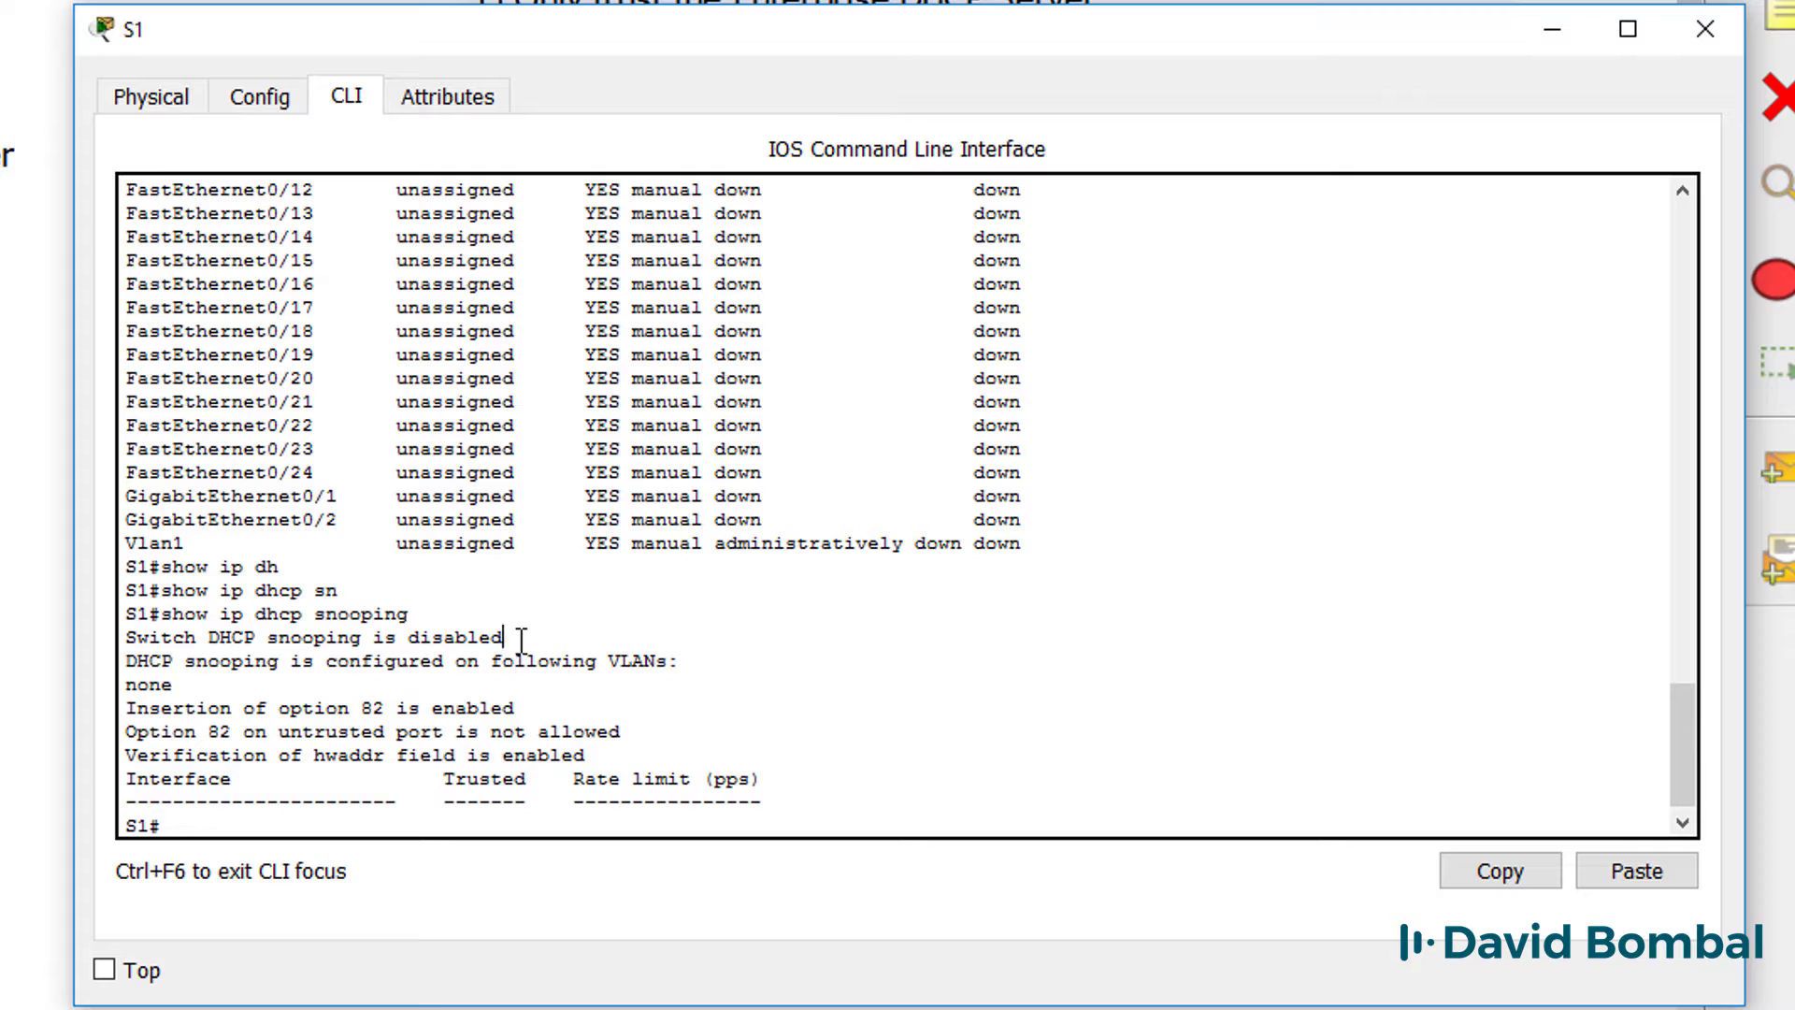
pyautogui.moveTo(520, 641); pyautogui.dragTo(78, 682)
pyautogui.moveTo(850, 801); pyautogui.dragTo(127, 778)
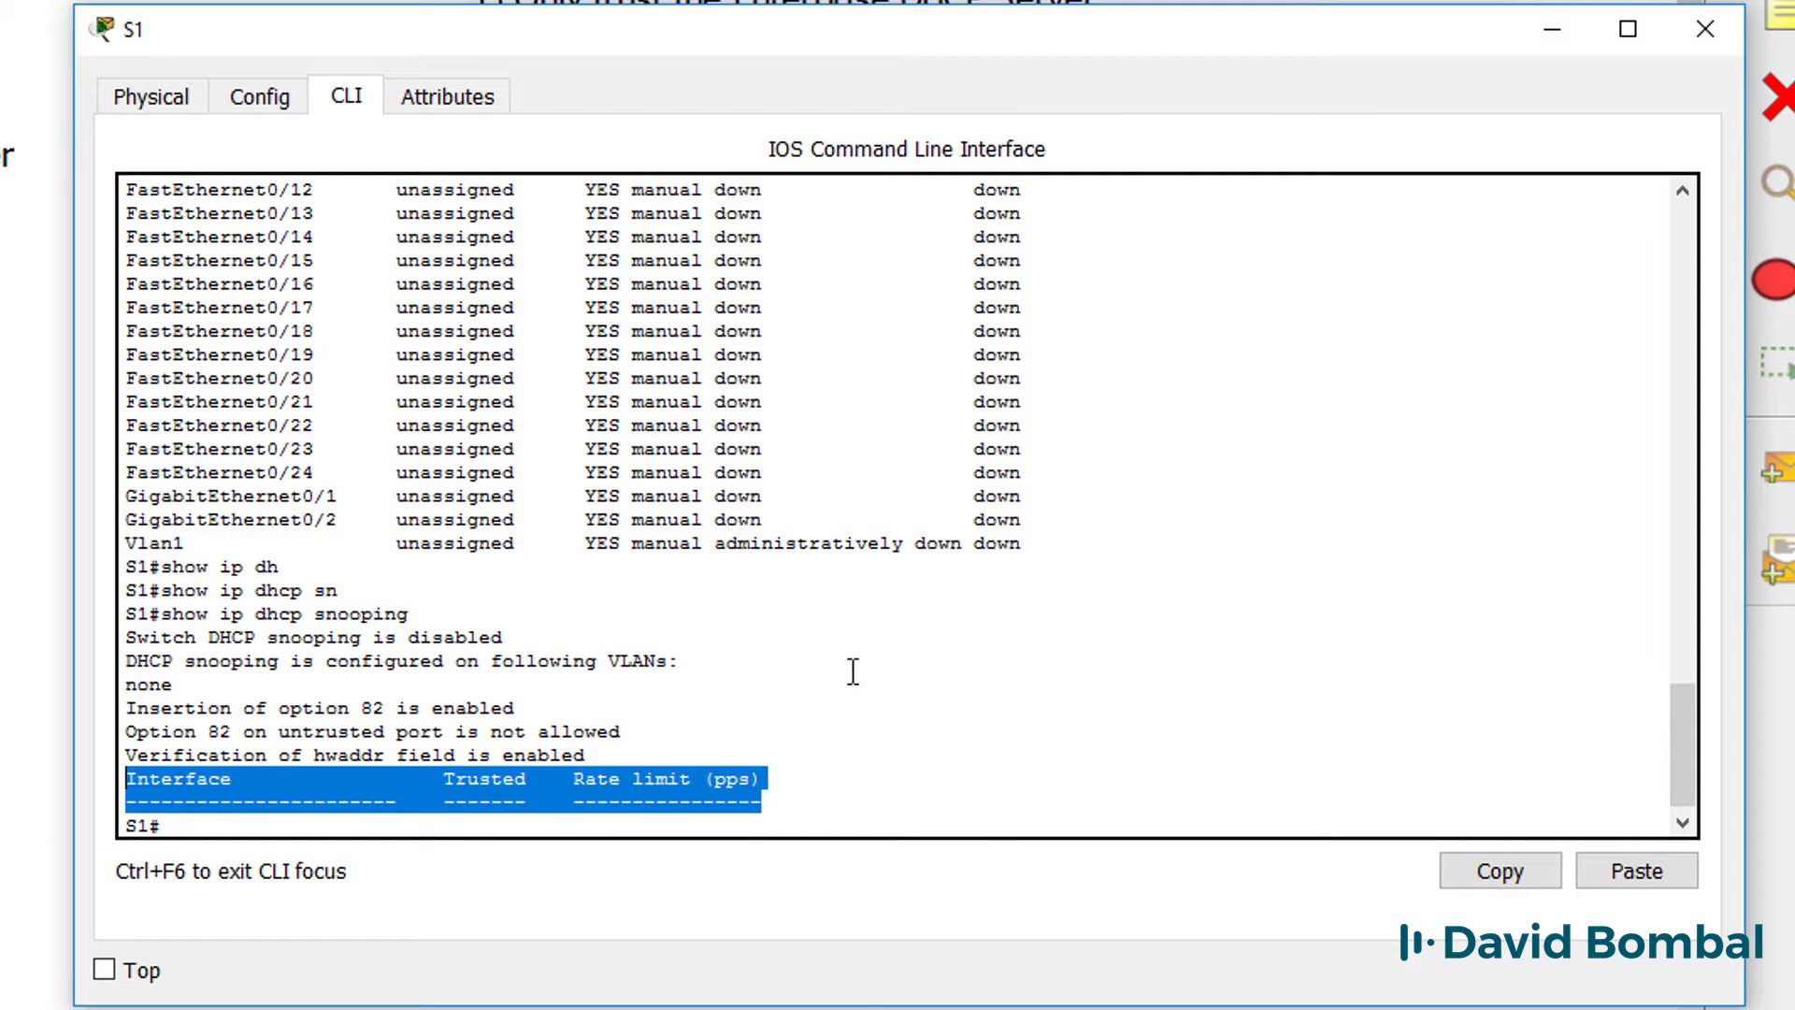
# - Enable DHCP snooping globally on S1 with ip dhcp snooping in configuration mode
pyautogui.write('conf t')
pyautogui.press('Return')
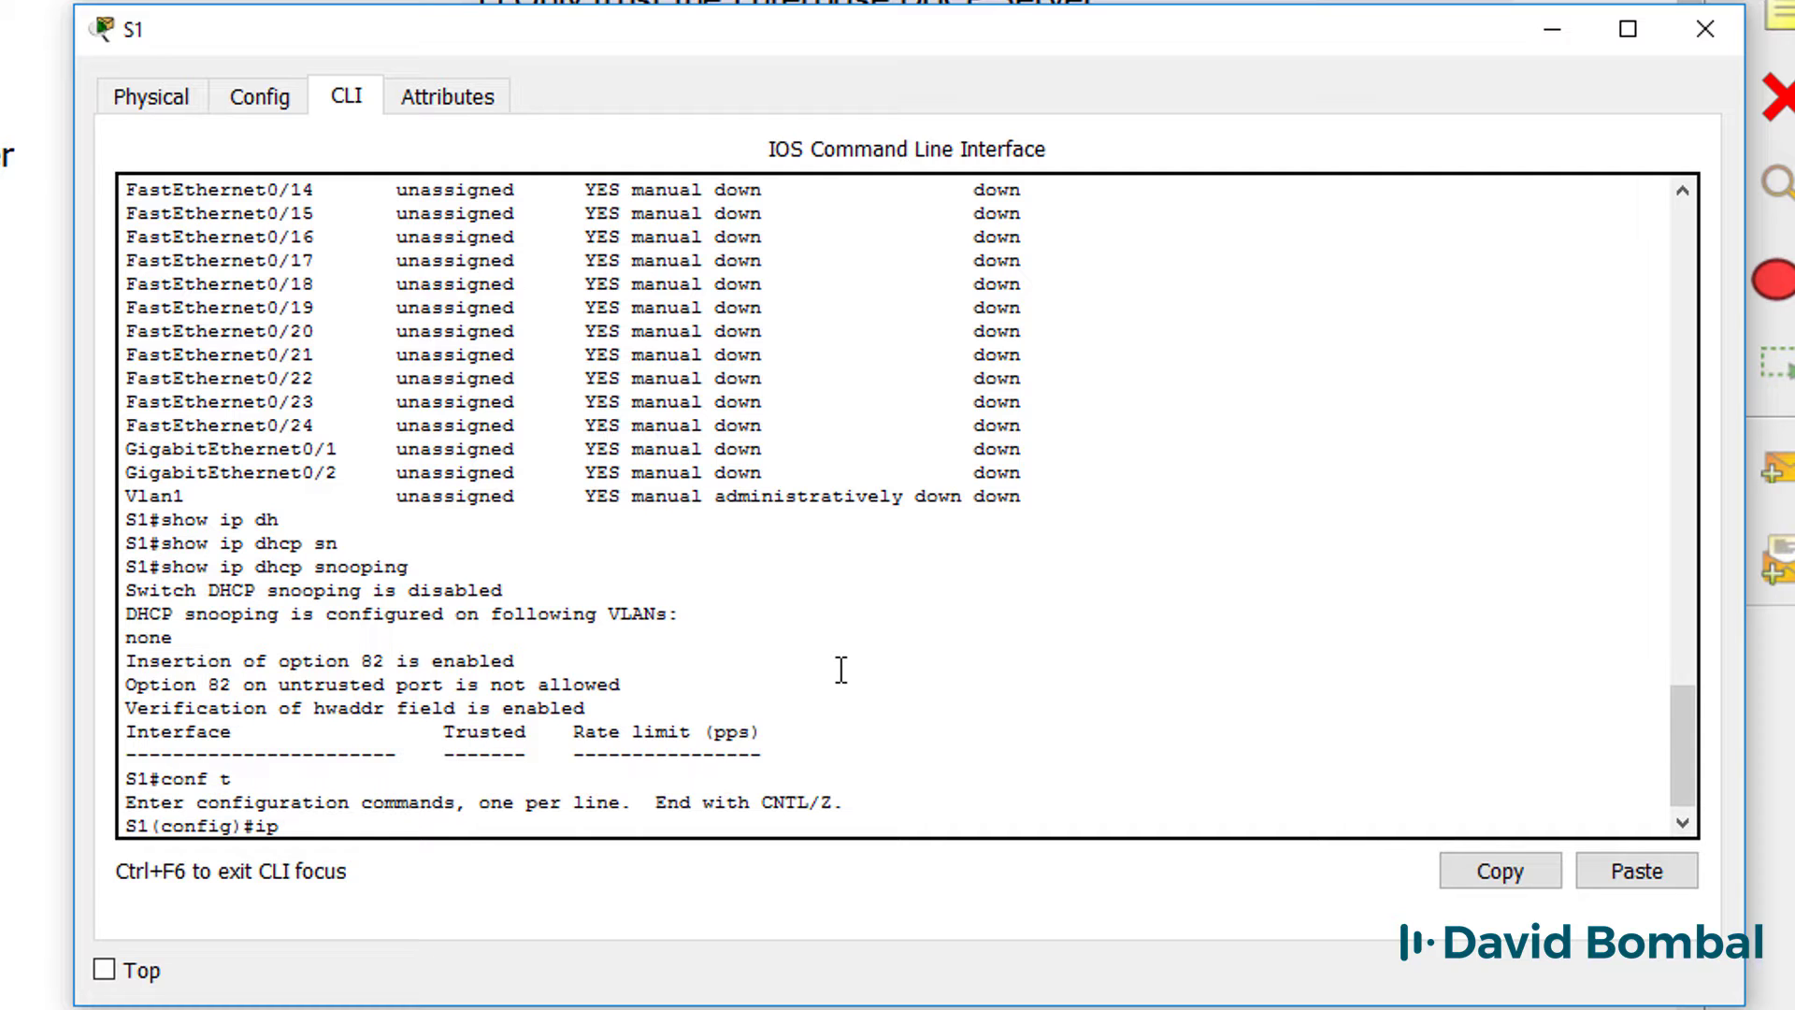
pyautogui.write('ip dhc')
pyautogui.press('Tab')
pyautogui.write('?')
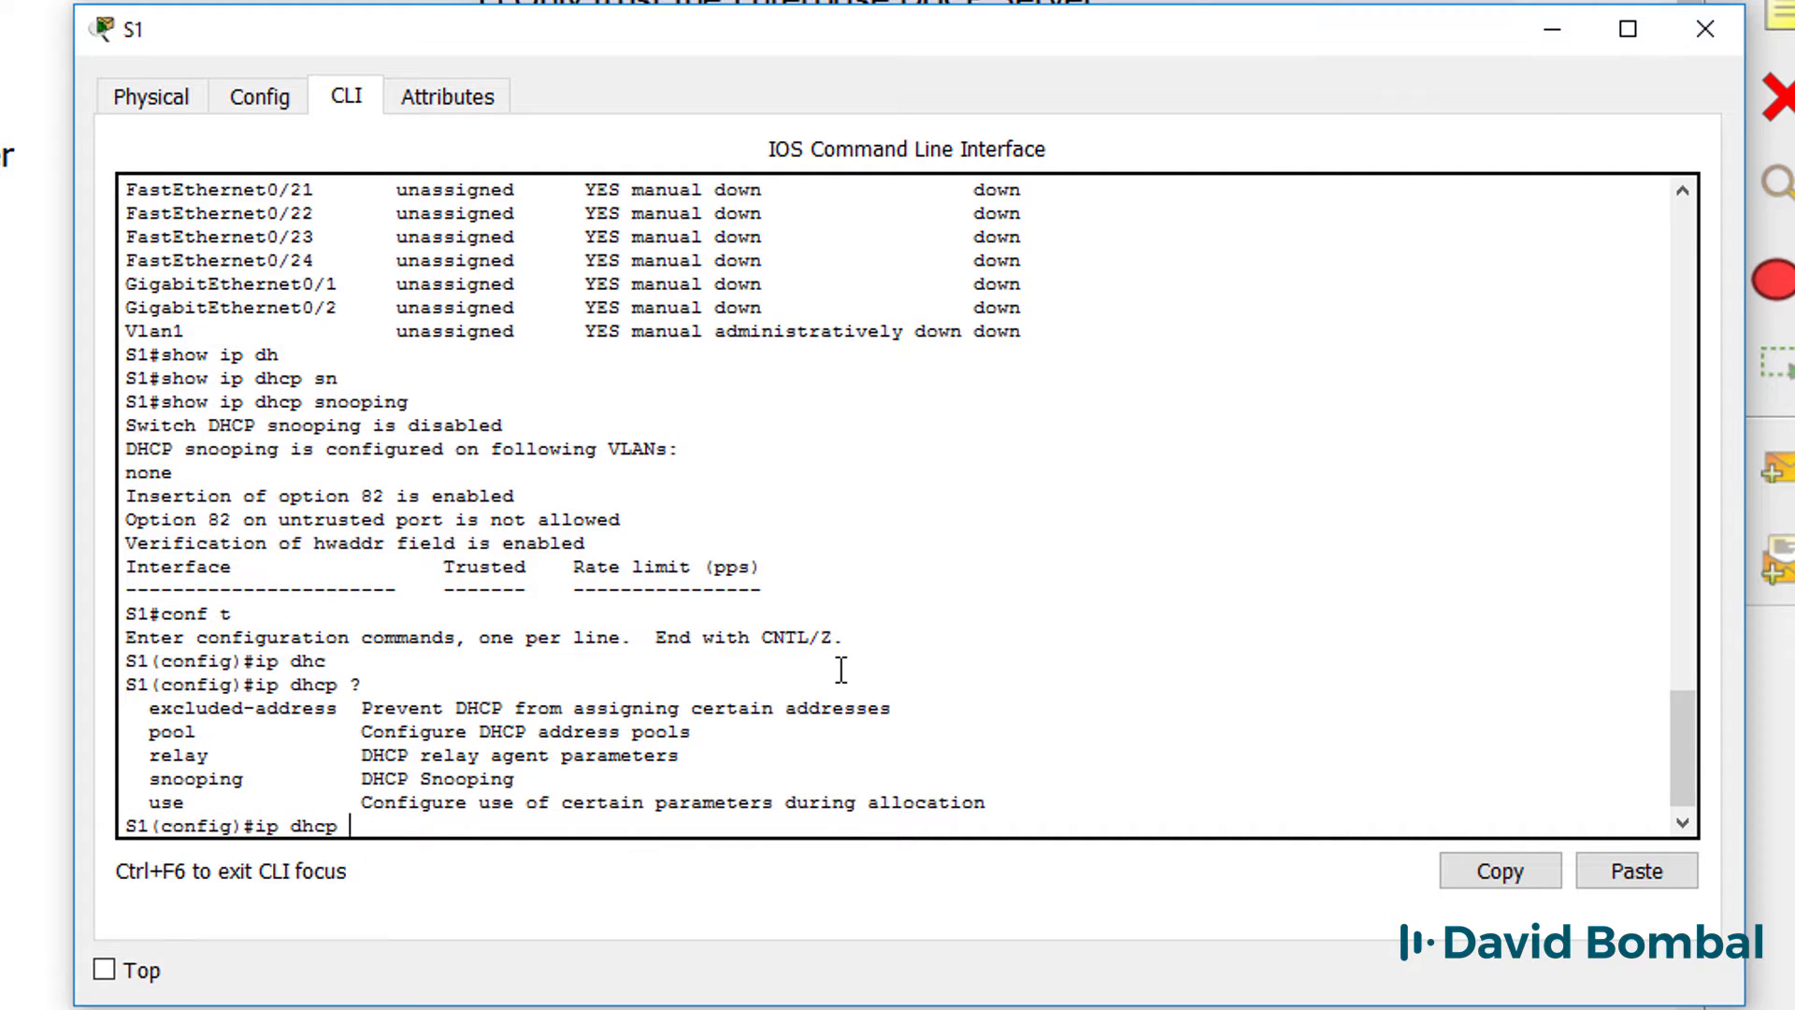
pyautogui.write('sn')
pyautogui.press('Tab')
pyautogui.write('?')
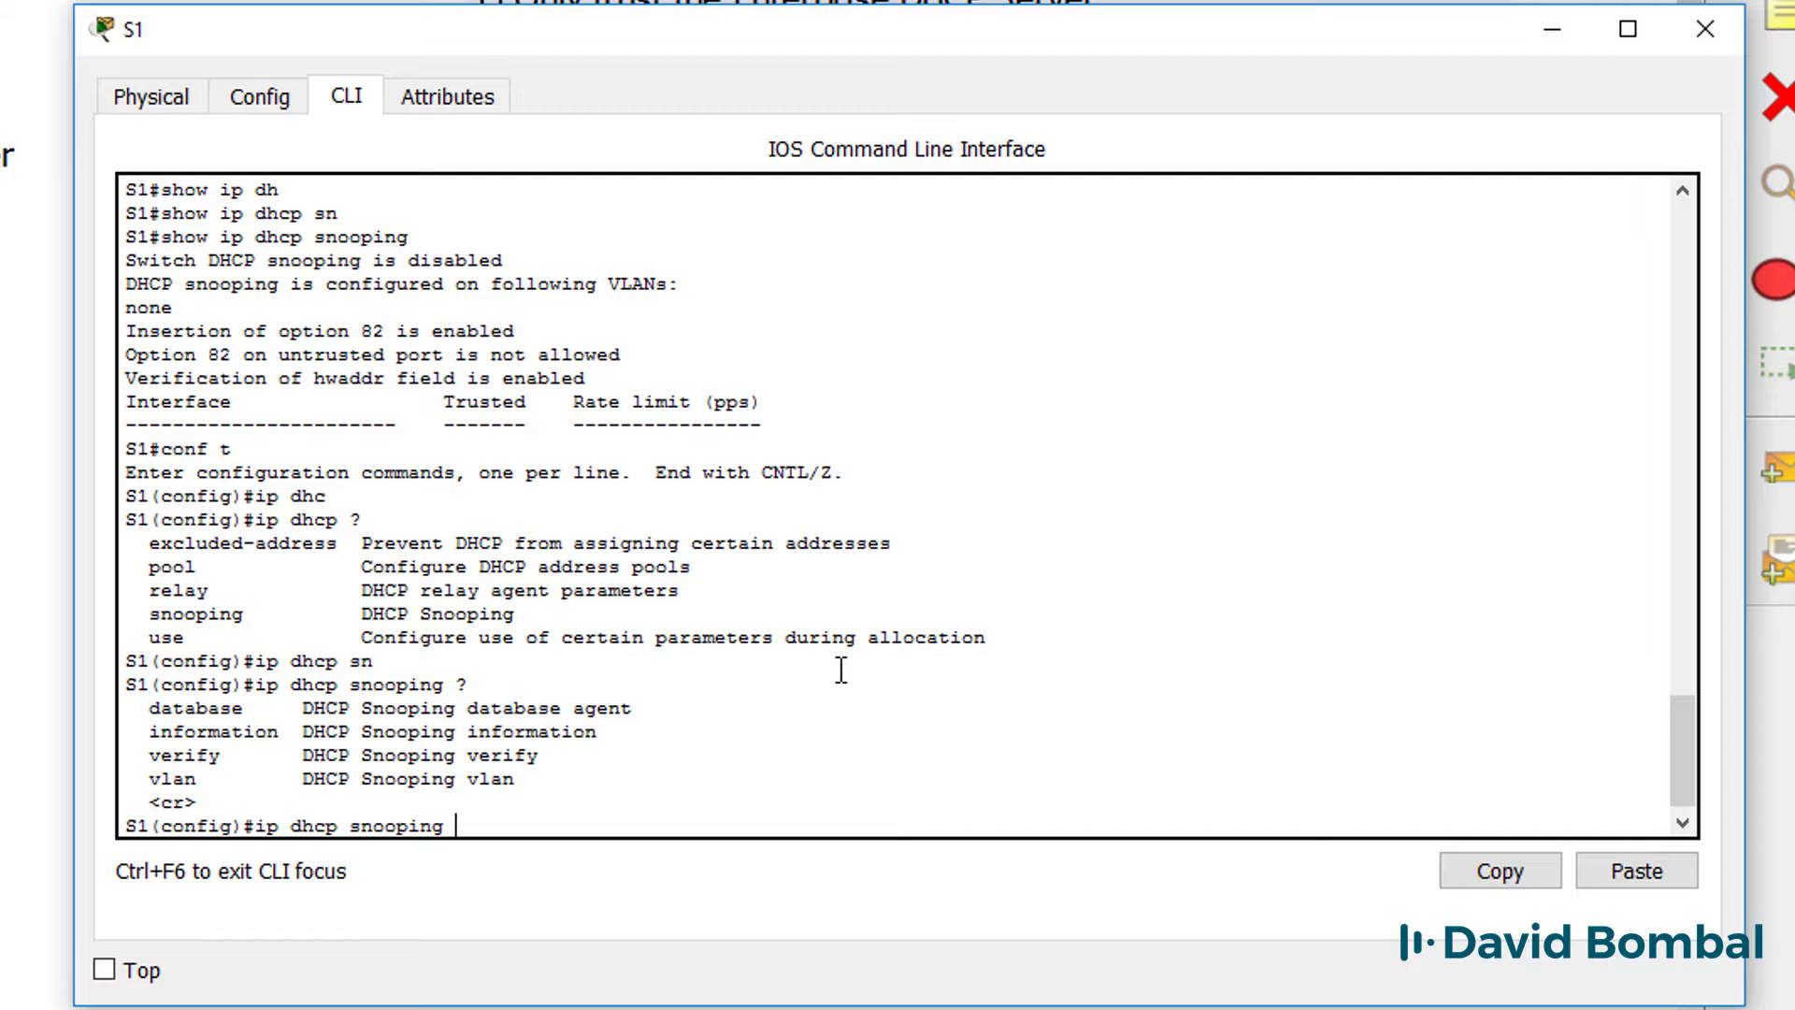
pyautogui.press('Return')
pyautogui.write('end')
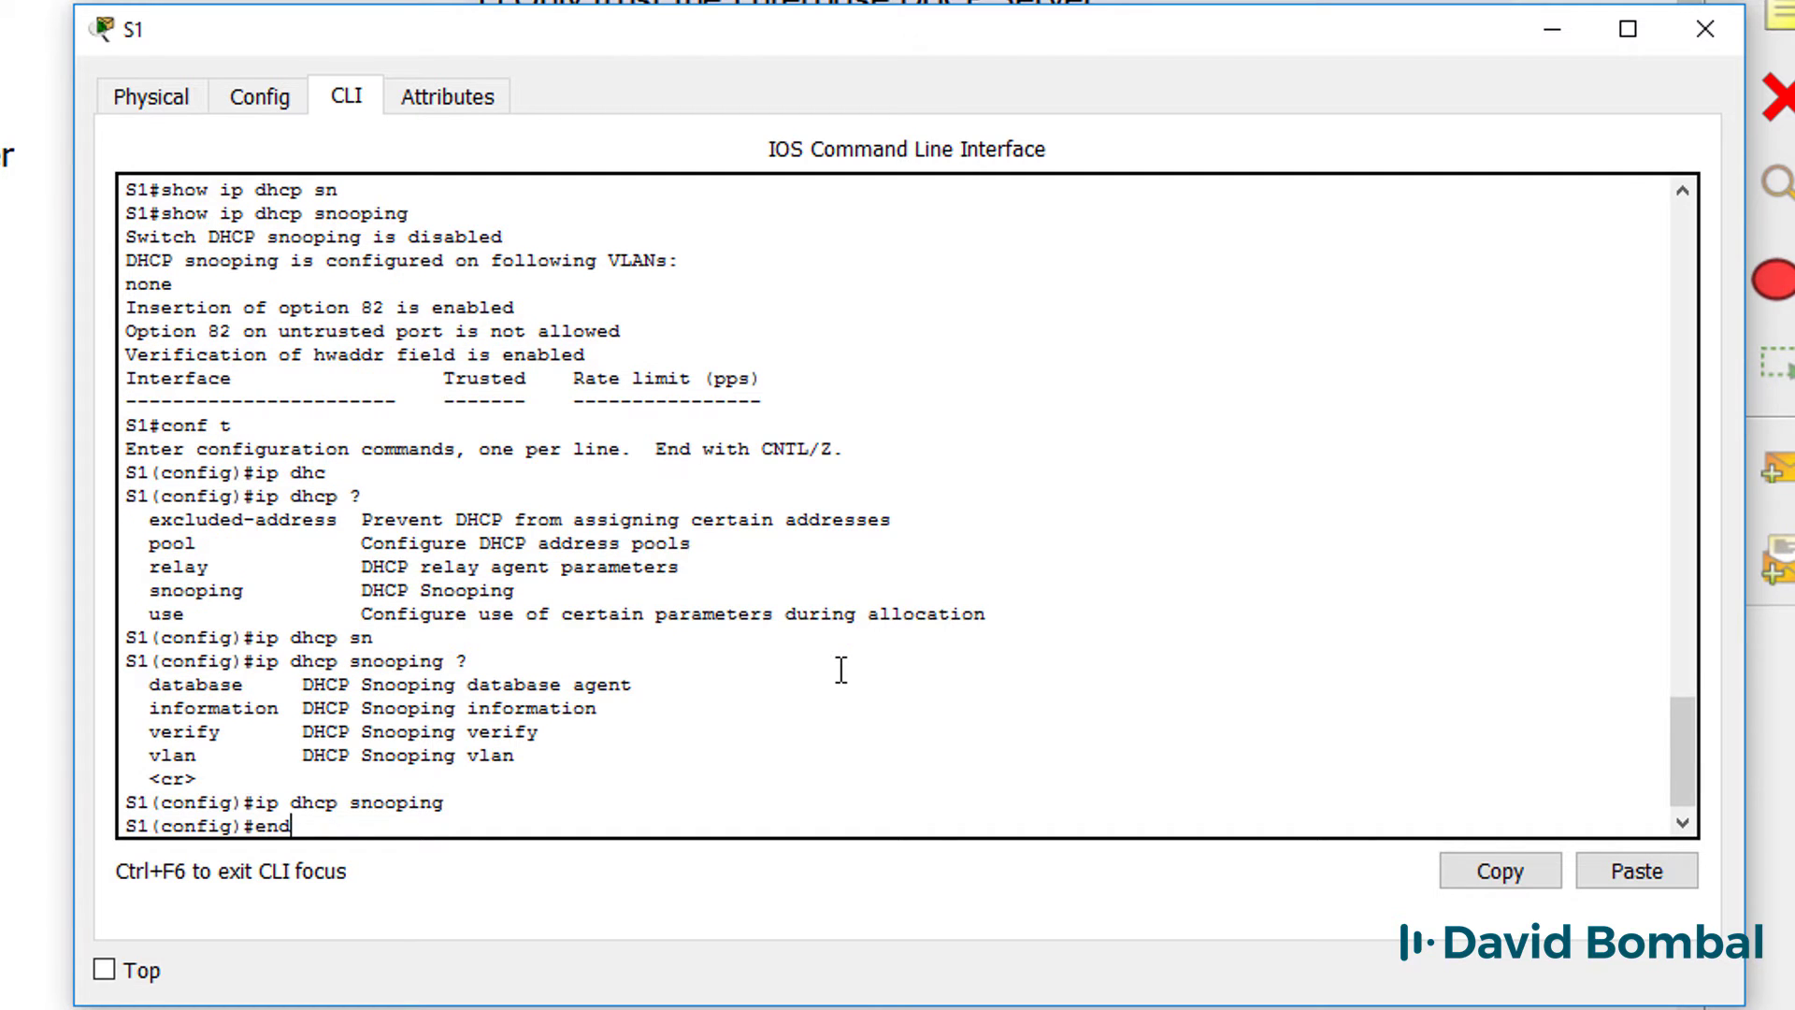
pyautogui.press('Return')
pyautogui.press('Return')
pyautogui.press('Return')
# - Rerun show ip dhcp snooping and highlight that it is enabled but on no VLANs
pyautogui.press('Up')
pyautogui.press('Up')
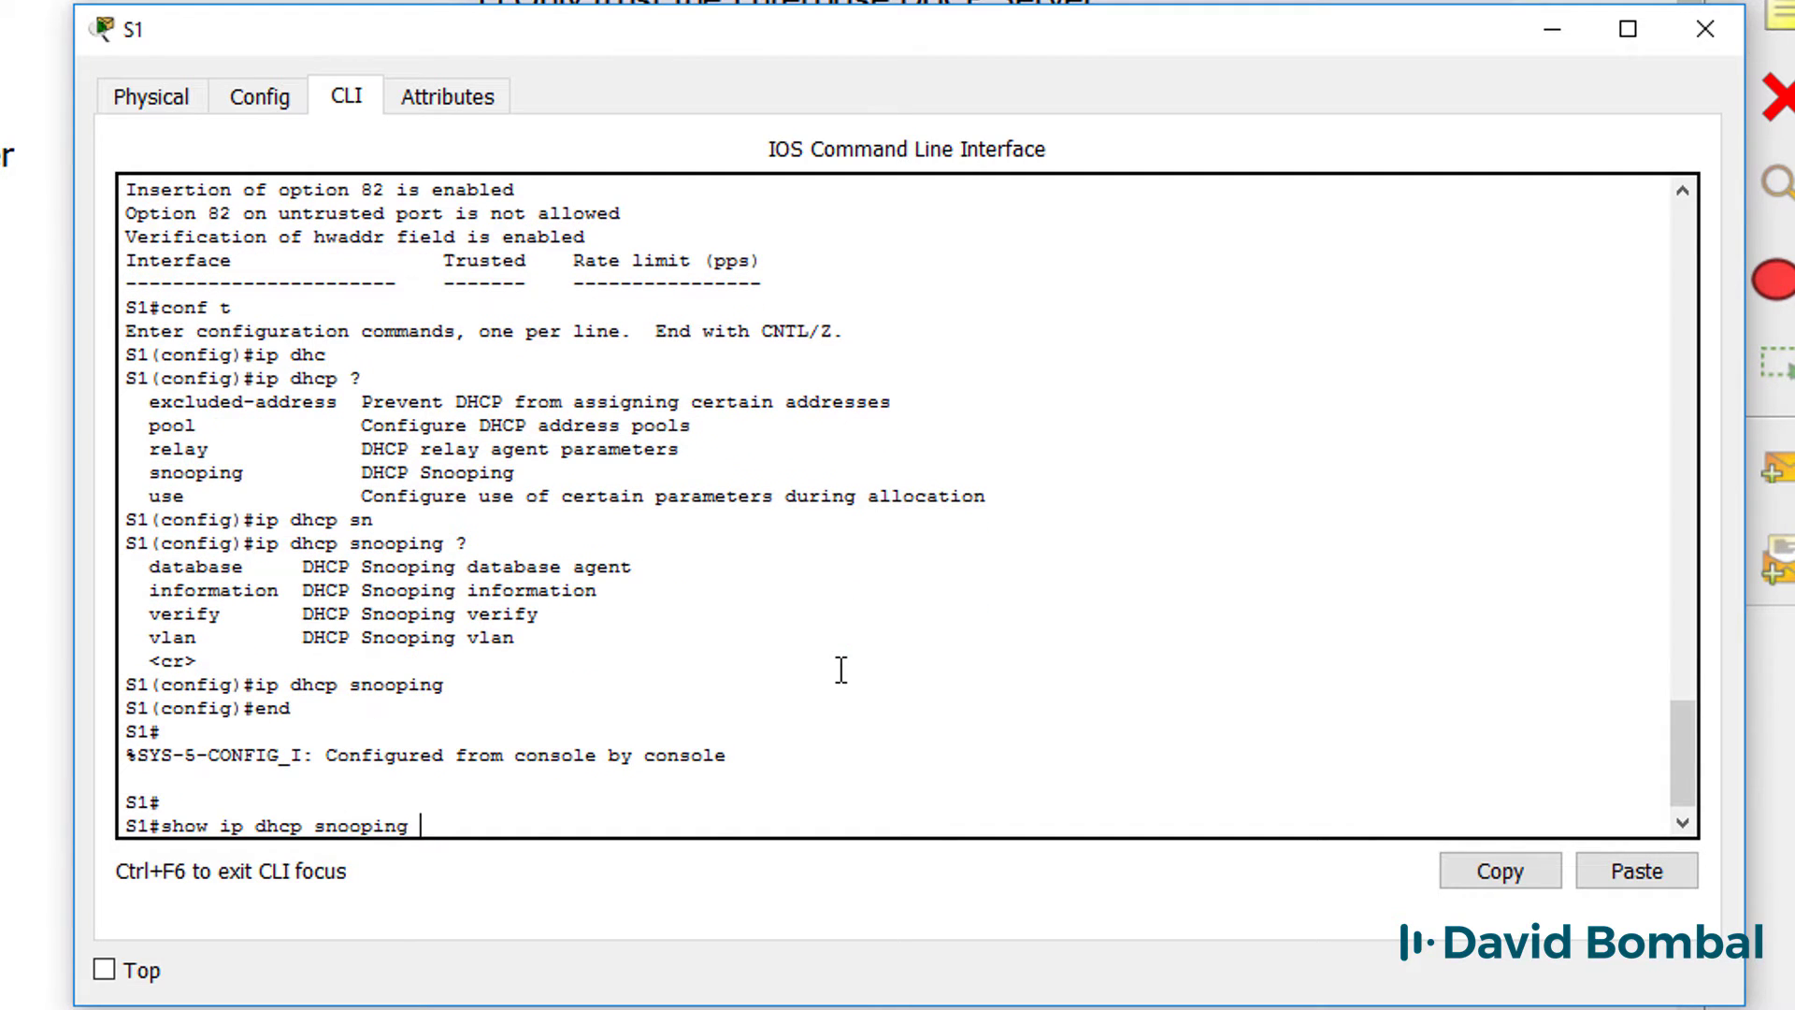
pyautogui.press('Return')
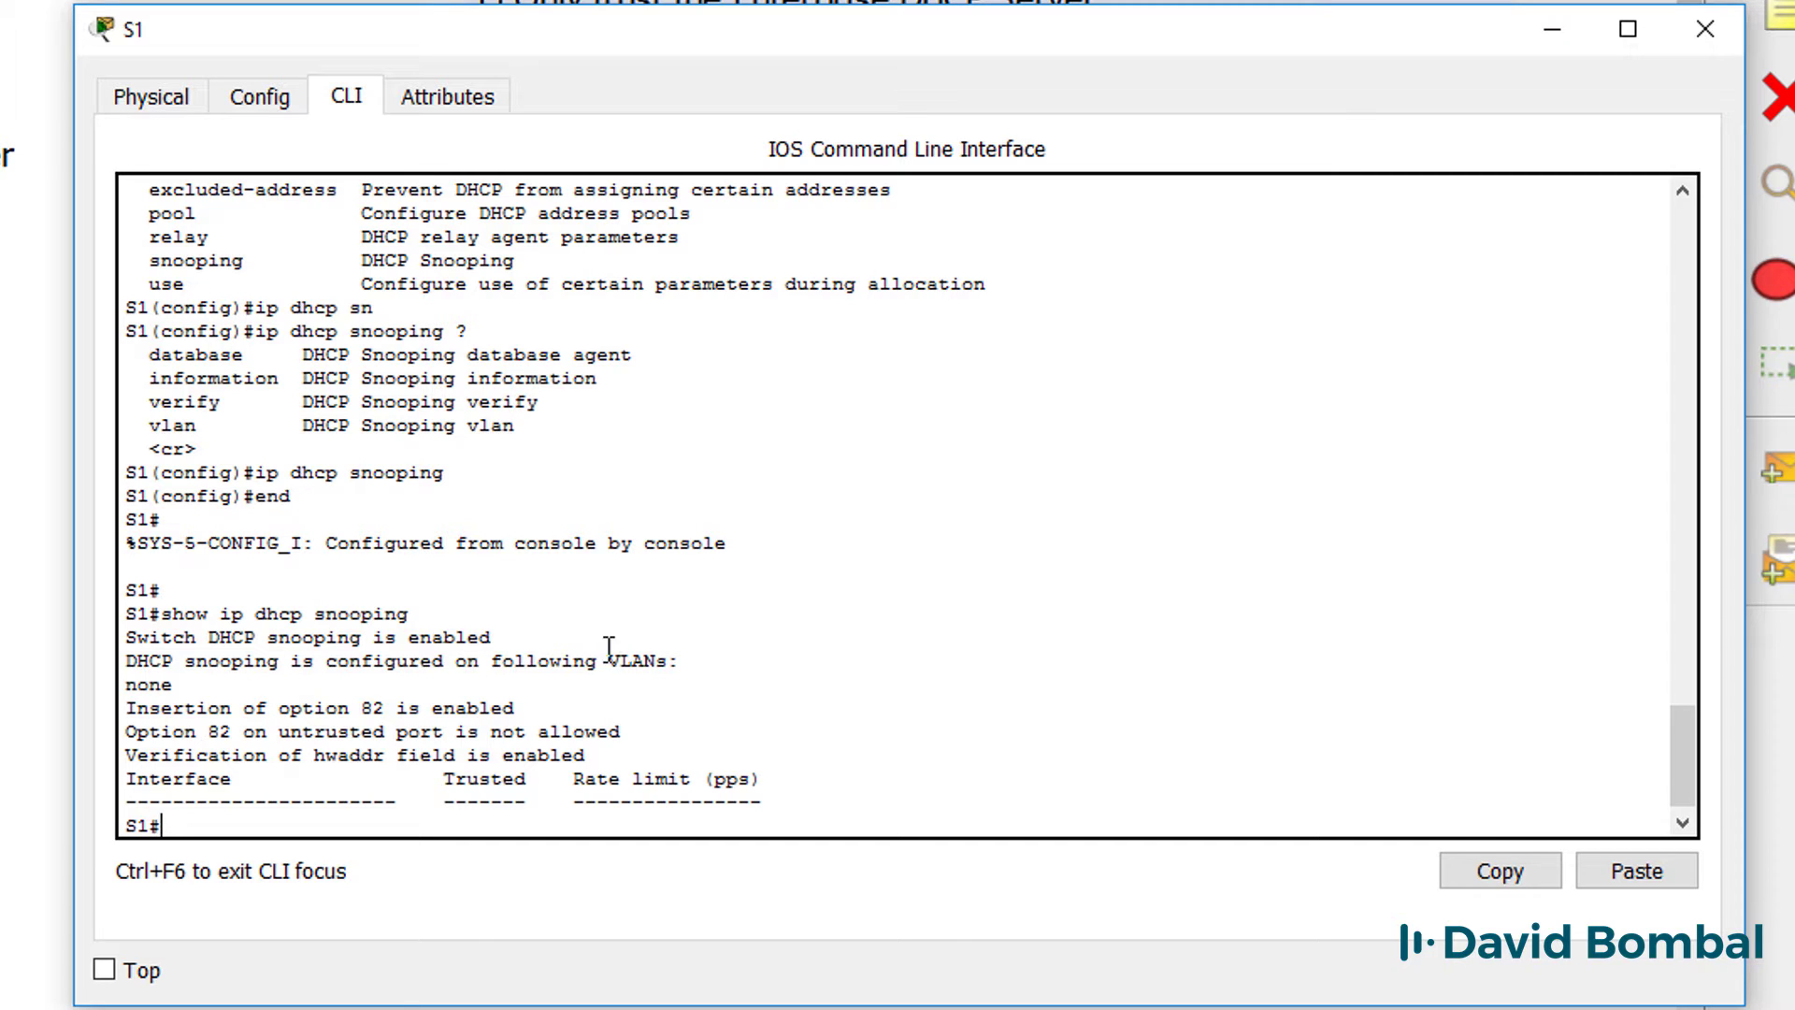
pyautogui.moveTo(494, 637); pyautogui.dragTo(127, 637)
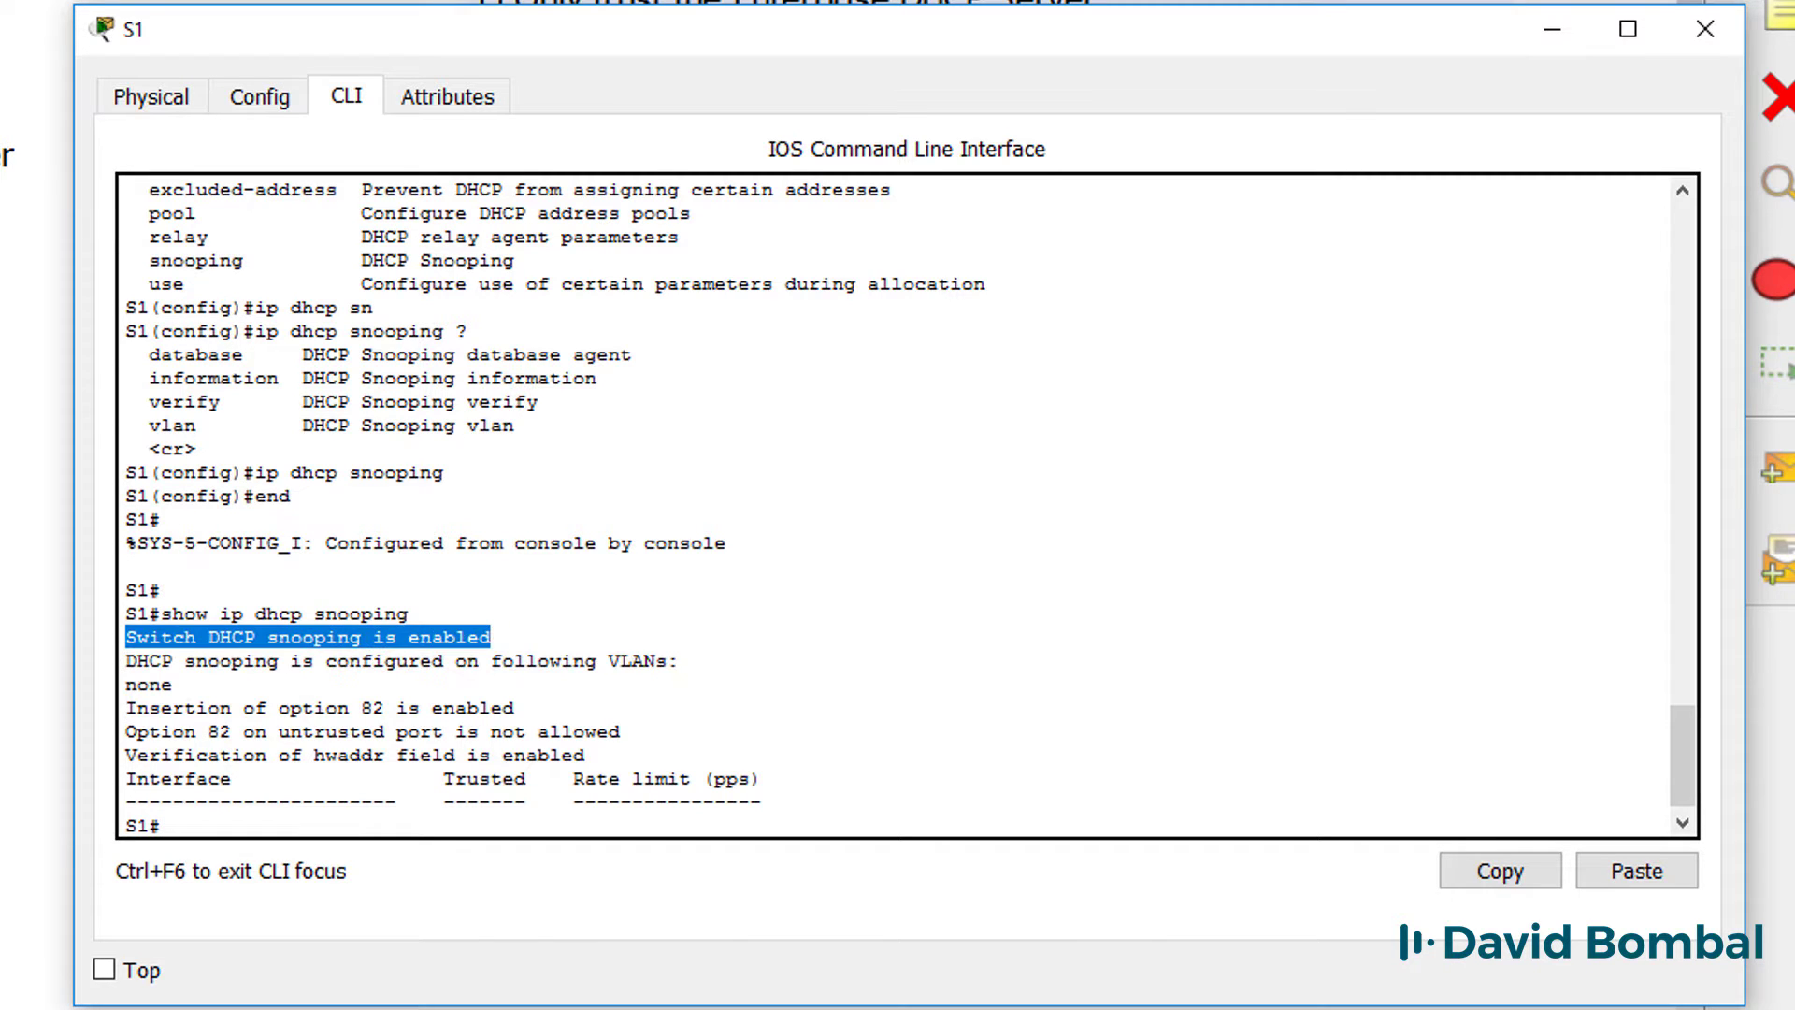
pyautogui.moveTo(204, 690); pyautogui.dragTo(121, 664)
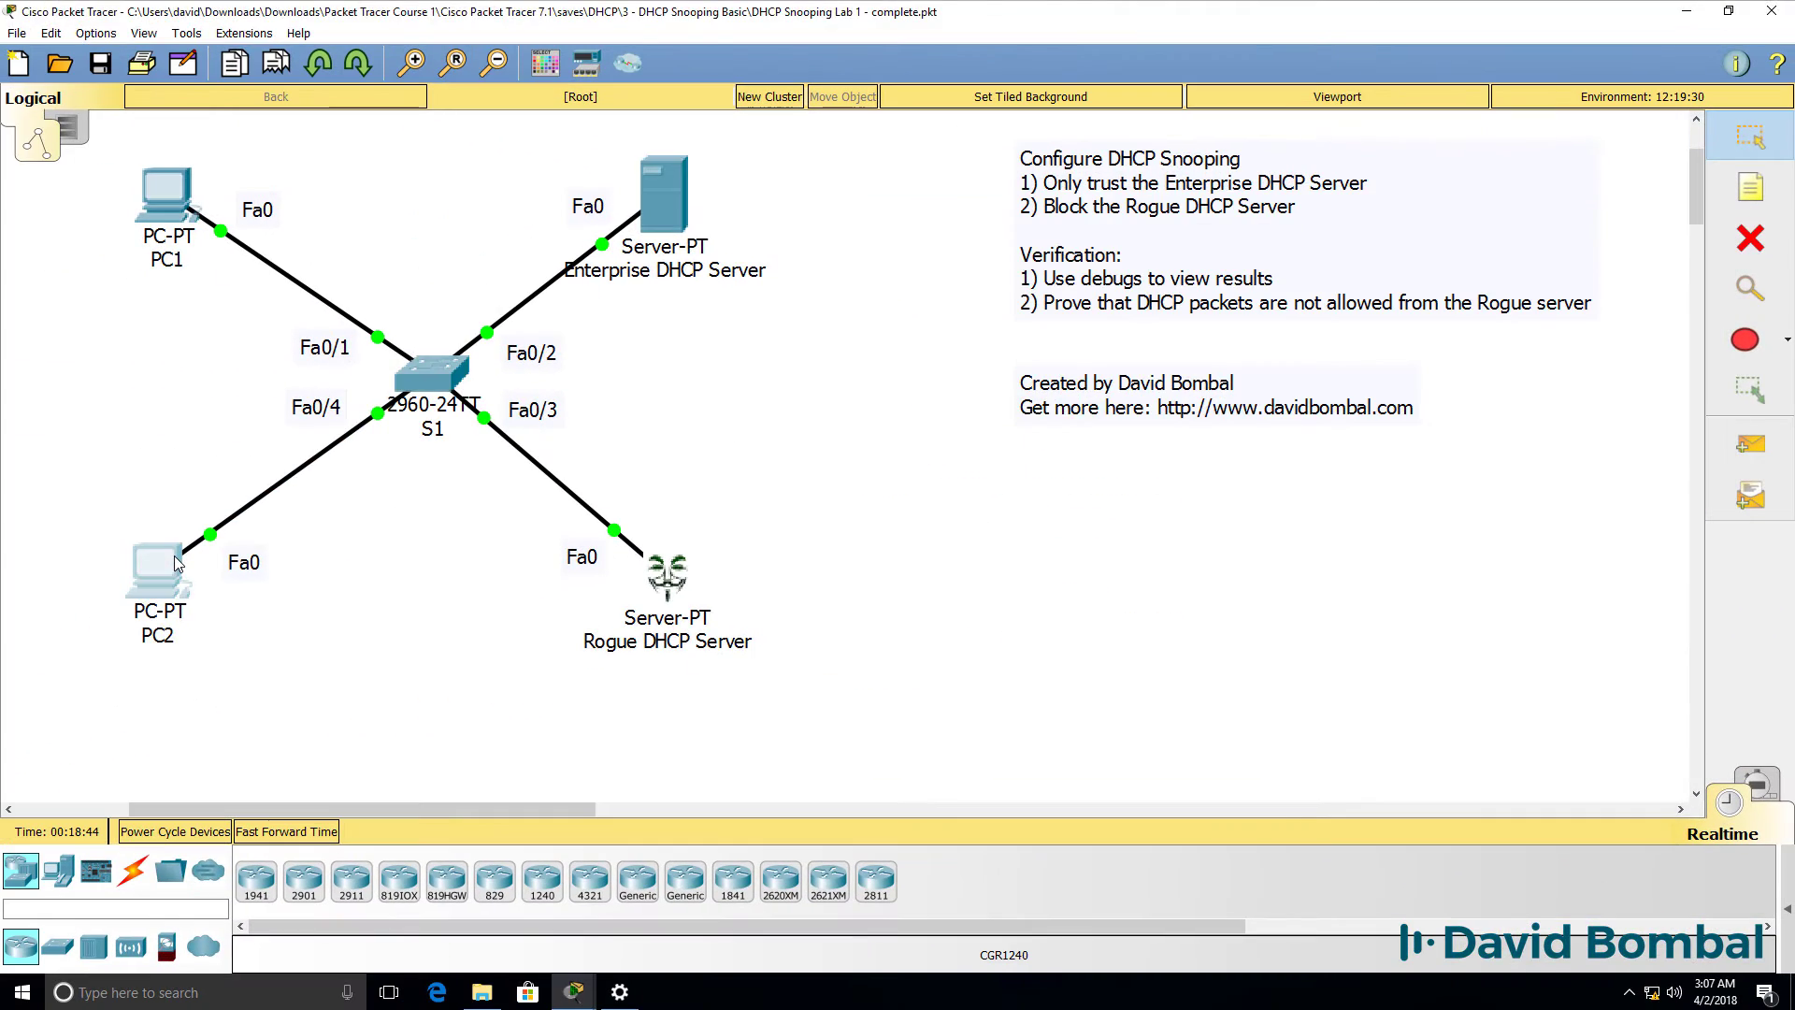
# - Open PC2's command prompt and arrange its window beside the servers
pyautogui.click(34, 584)
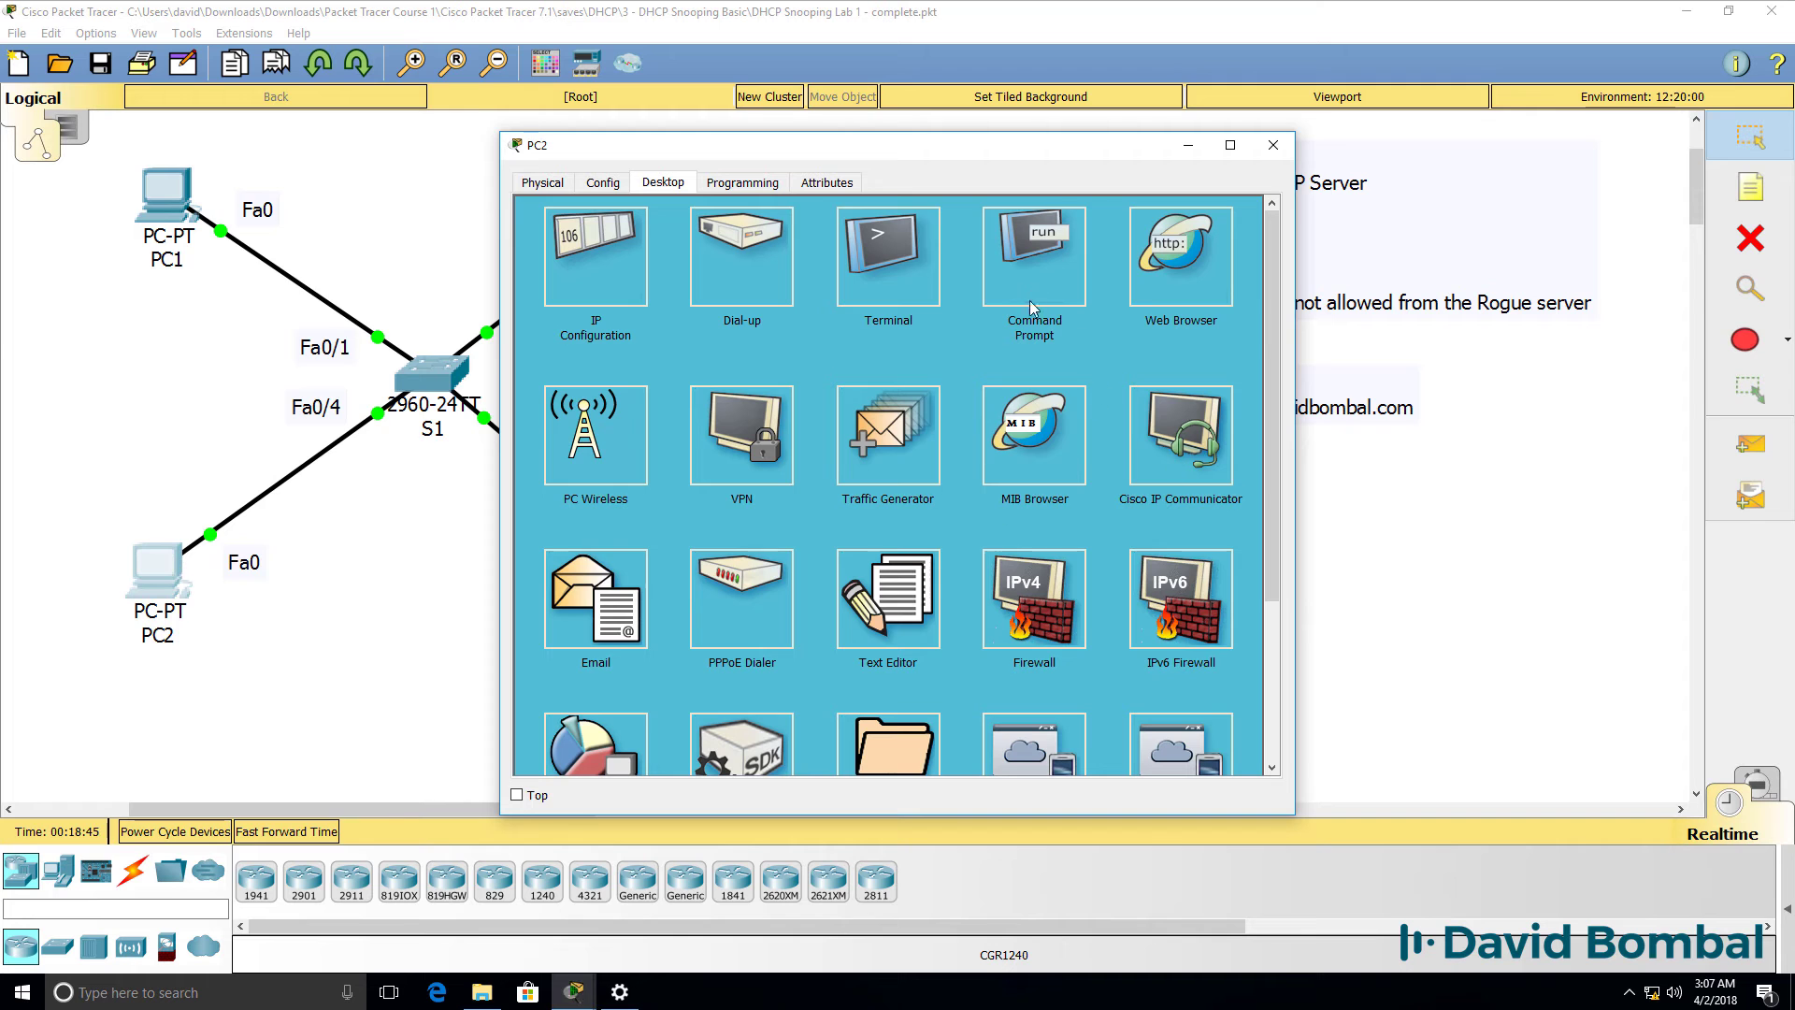
pyautogui.click(981, 250)
pyautogui.moveTo(965, 153); pyautogui.dragTo(1370, 191)
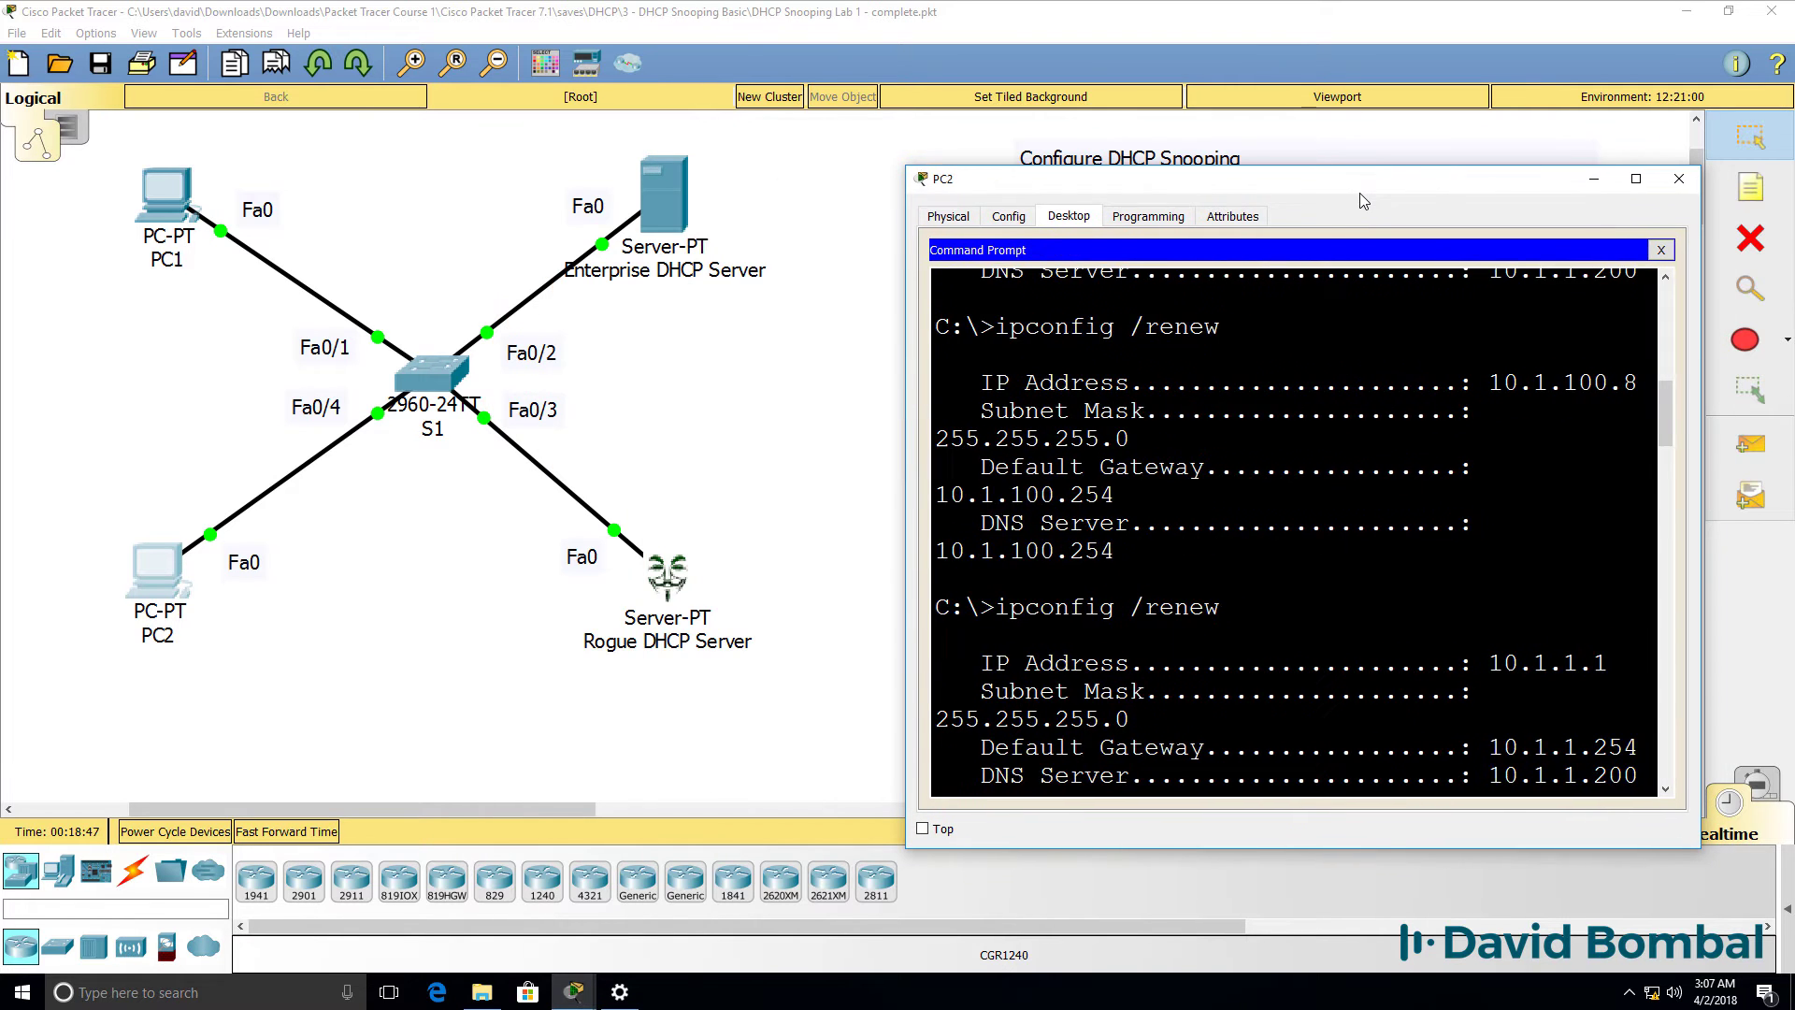
pyautogui.press('Return')
pyautogui.press('Return')
pyautogui.press('Return')
# - Rerun ipconfig /renew on PC2 twice, each attempt returning DHCP request failed
pyautogui.press('Return')
pyautogui.moveTo(907, 328); pyautogui.dragTo(754, 328)
pyautogui.press('Up')
pyautogui.press('Return')
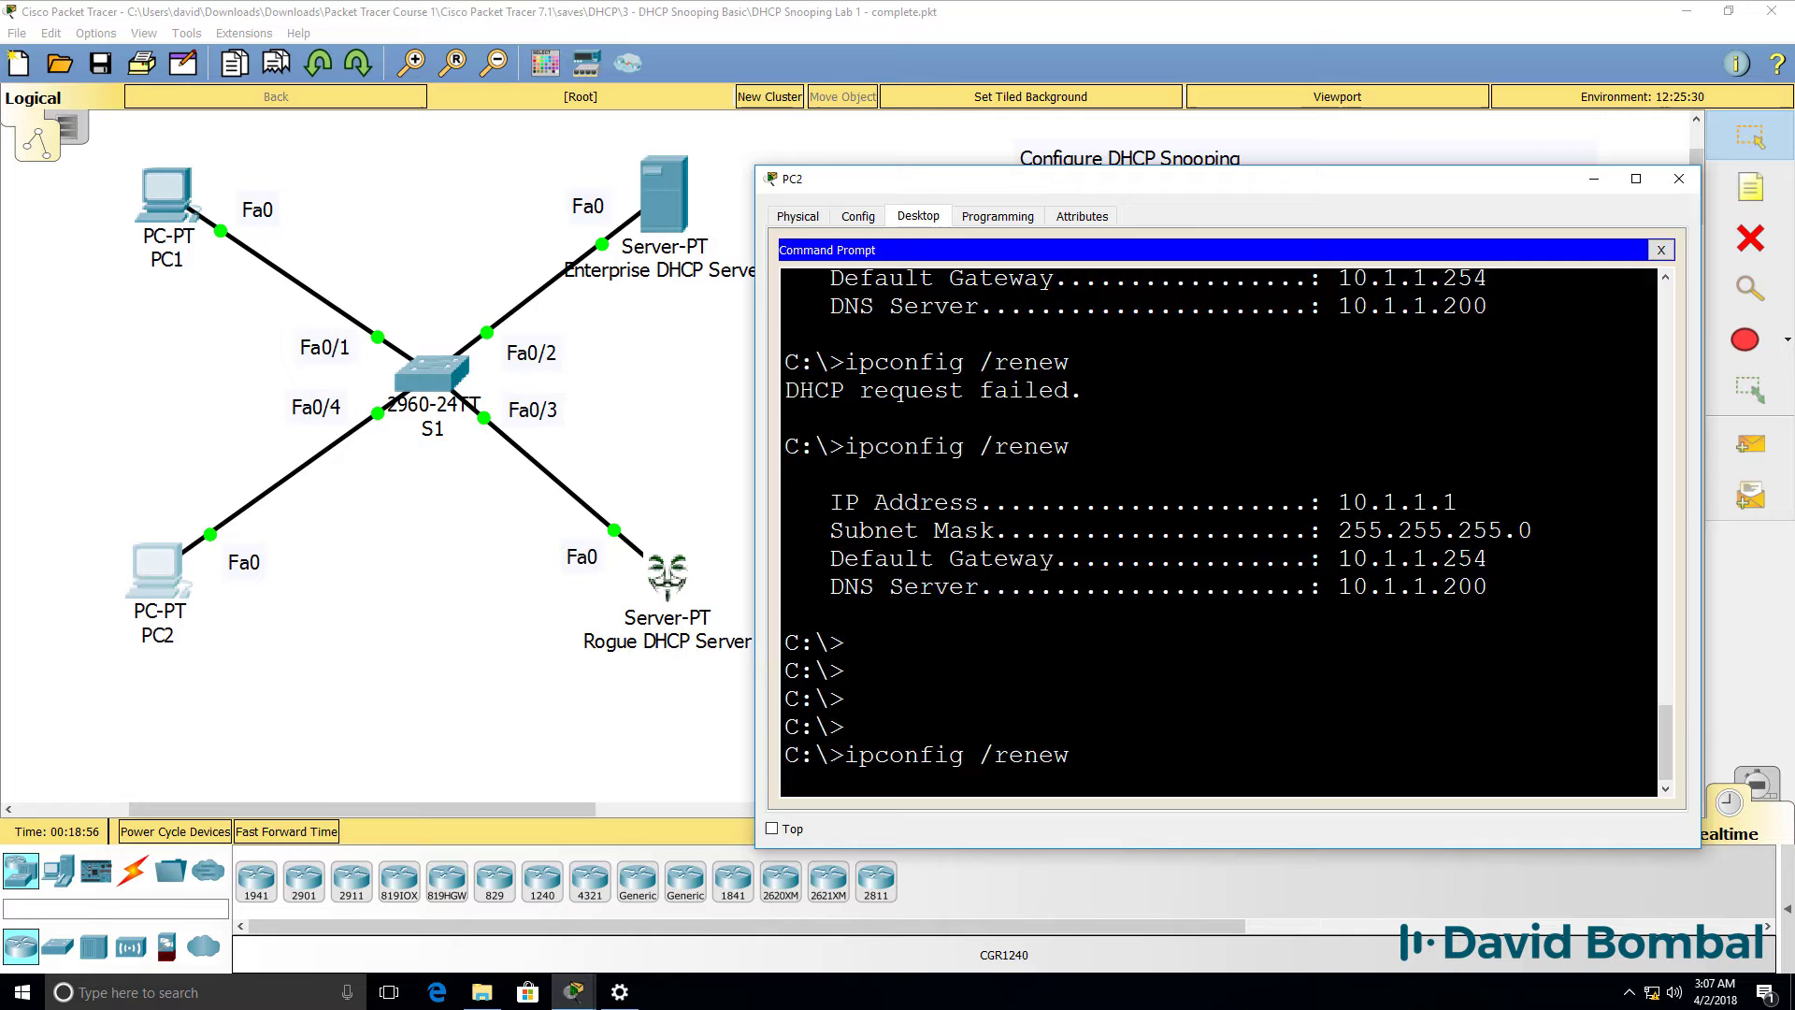
pyautogui.moveTo(577, 994)
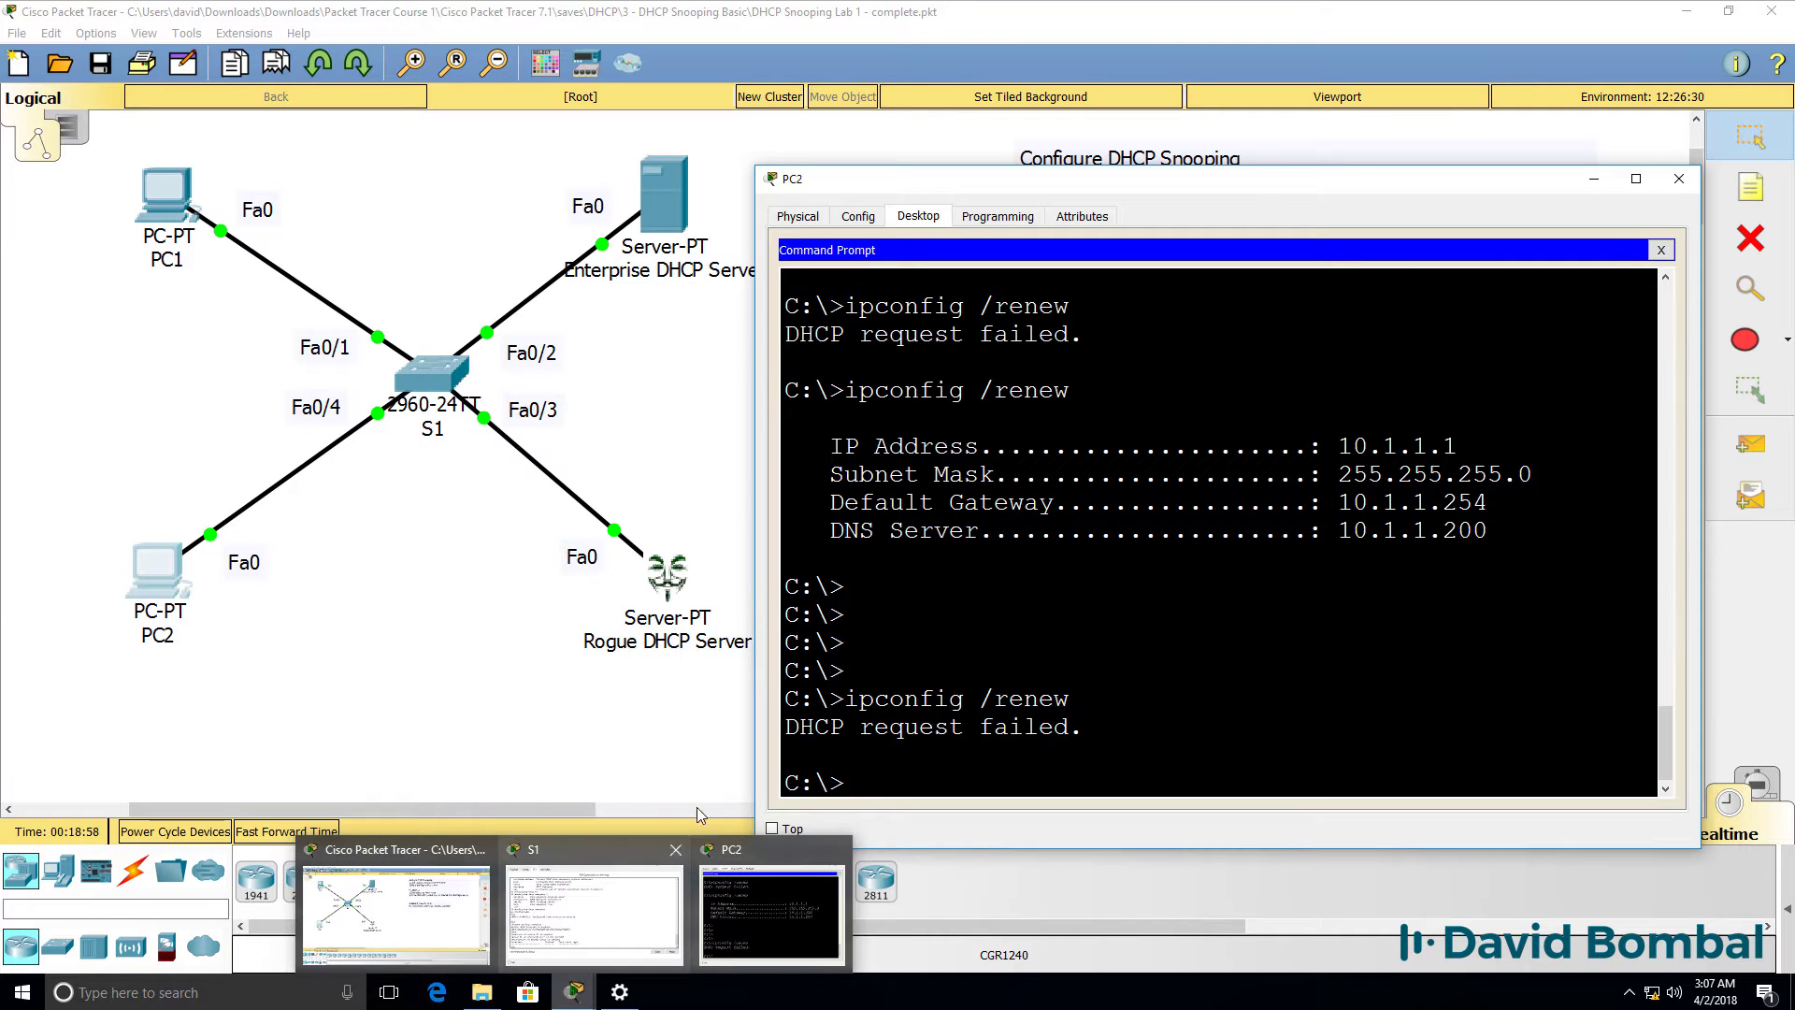
pyautogui.press('Up')
pyautogui.press('Return')
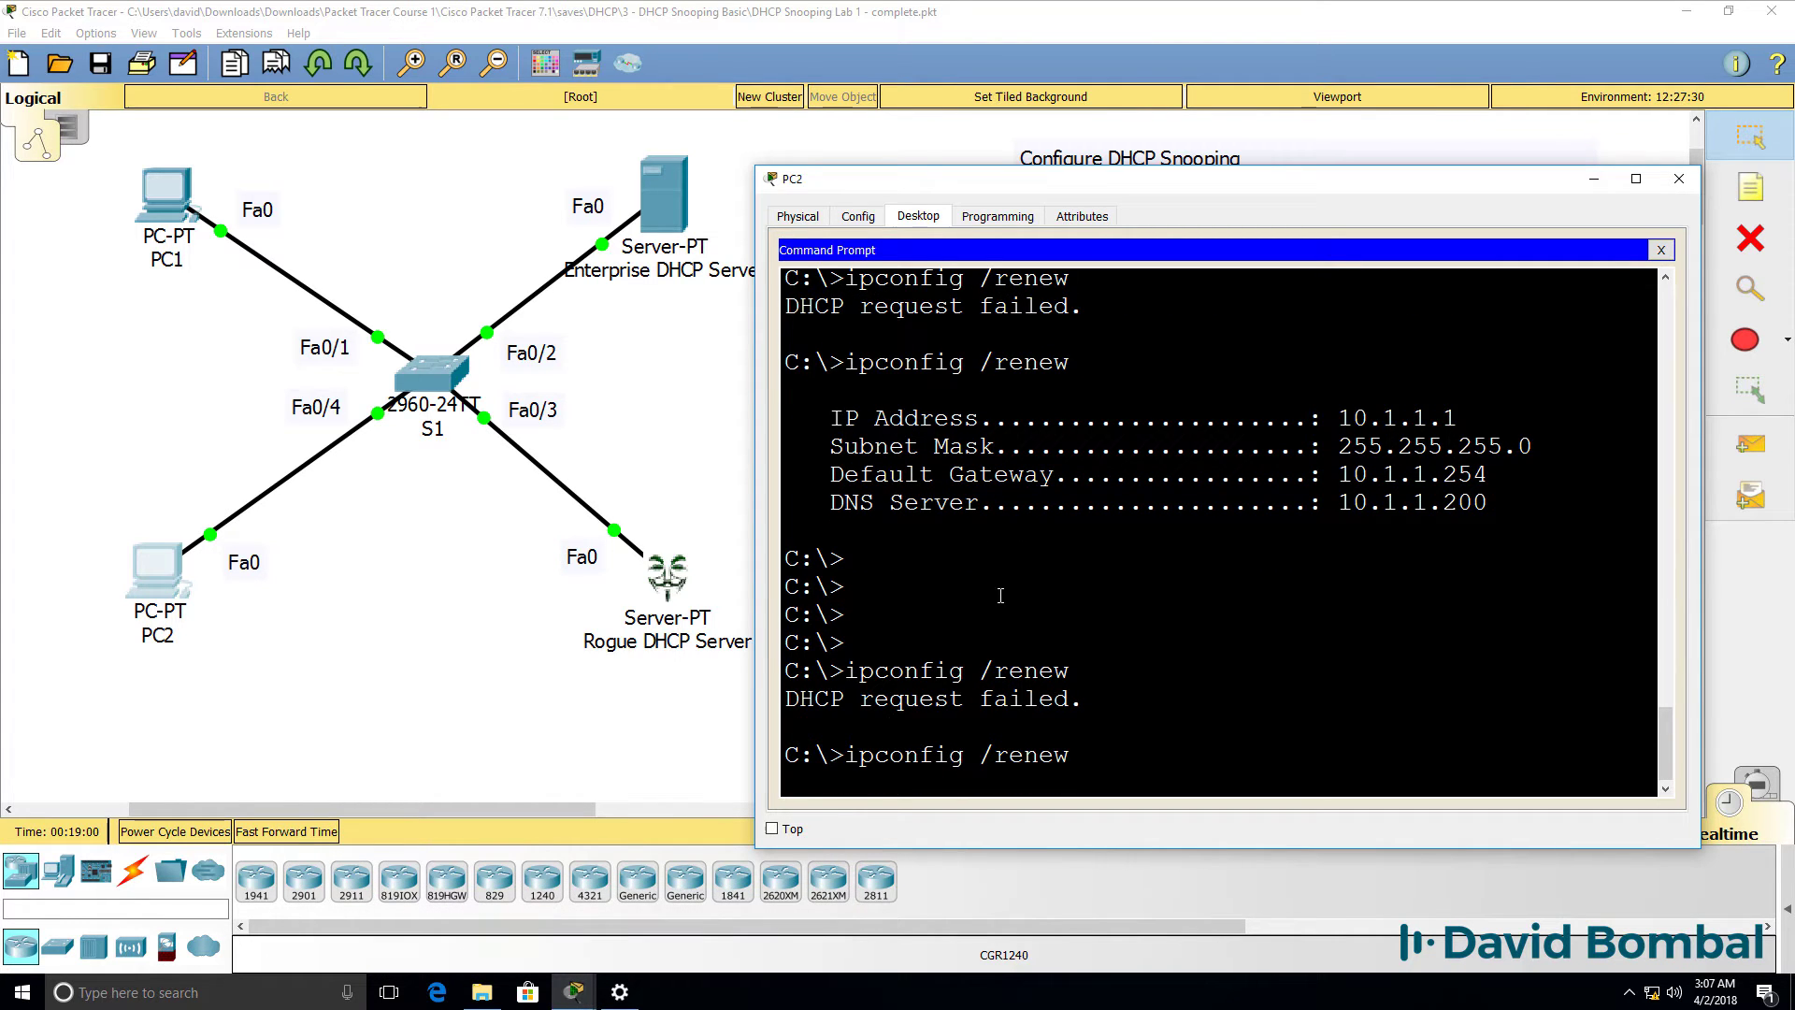
pyautogui.click(1013, 32)
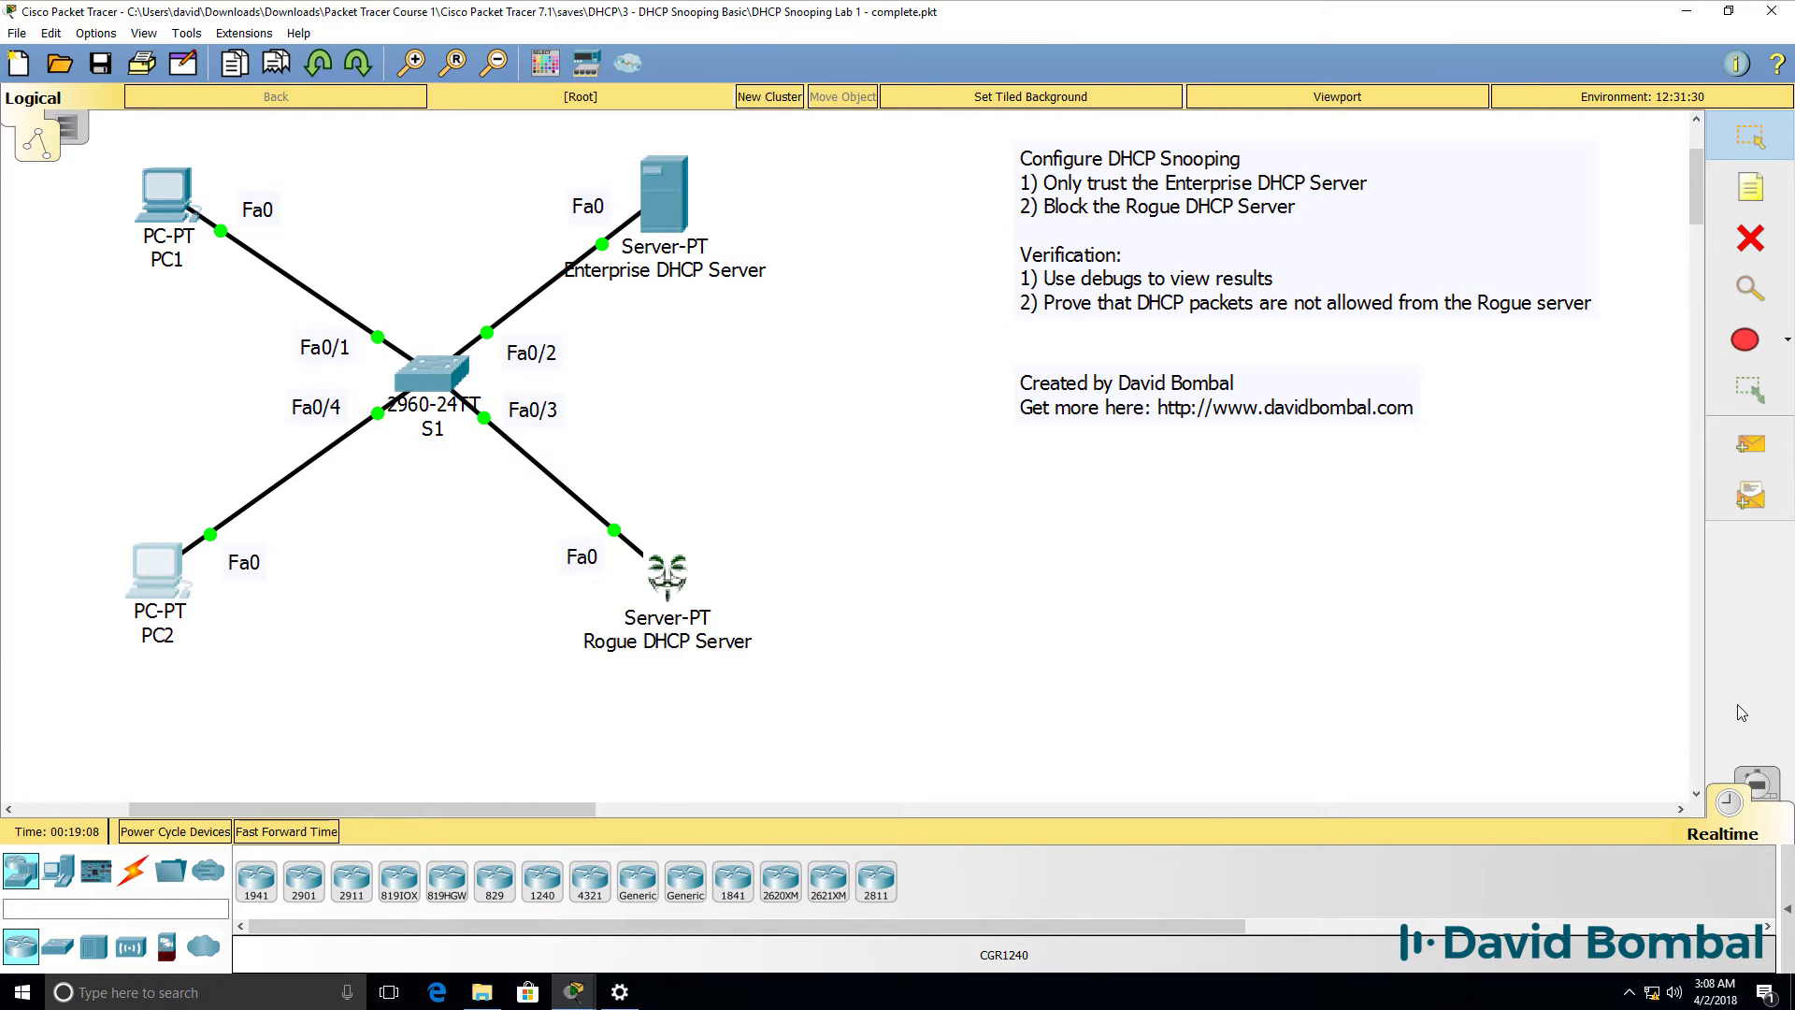
# - In Simulation mode, capture PC2's DHCP request as it arrives at S1
pyautogui.click(1757, 788)
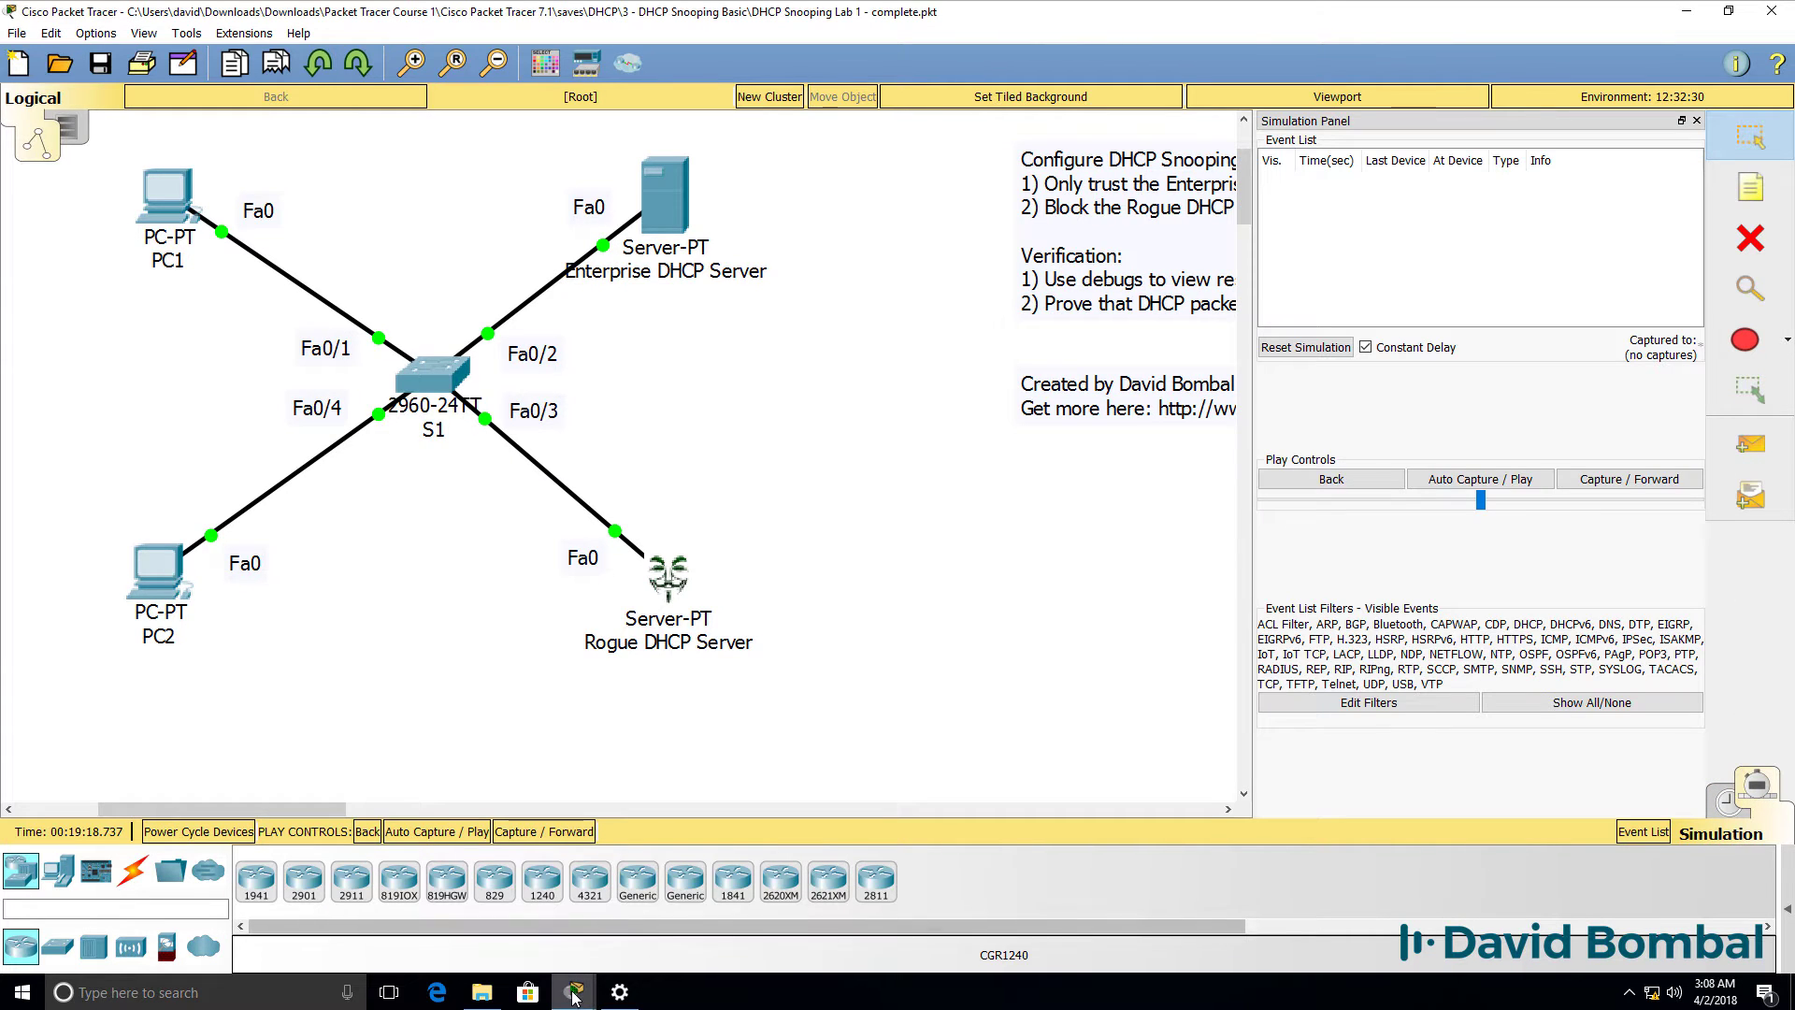
pyautogui.click(771, 917)
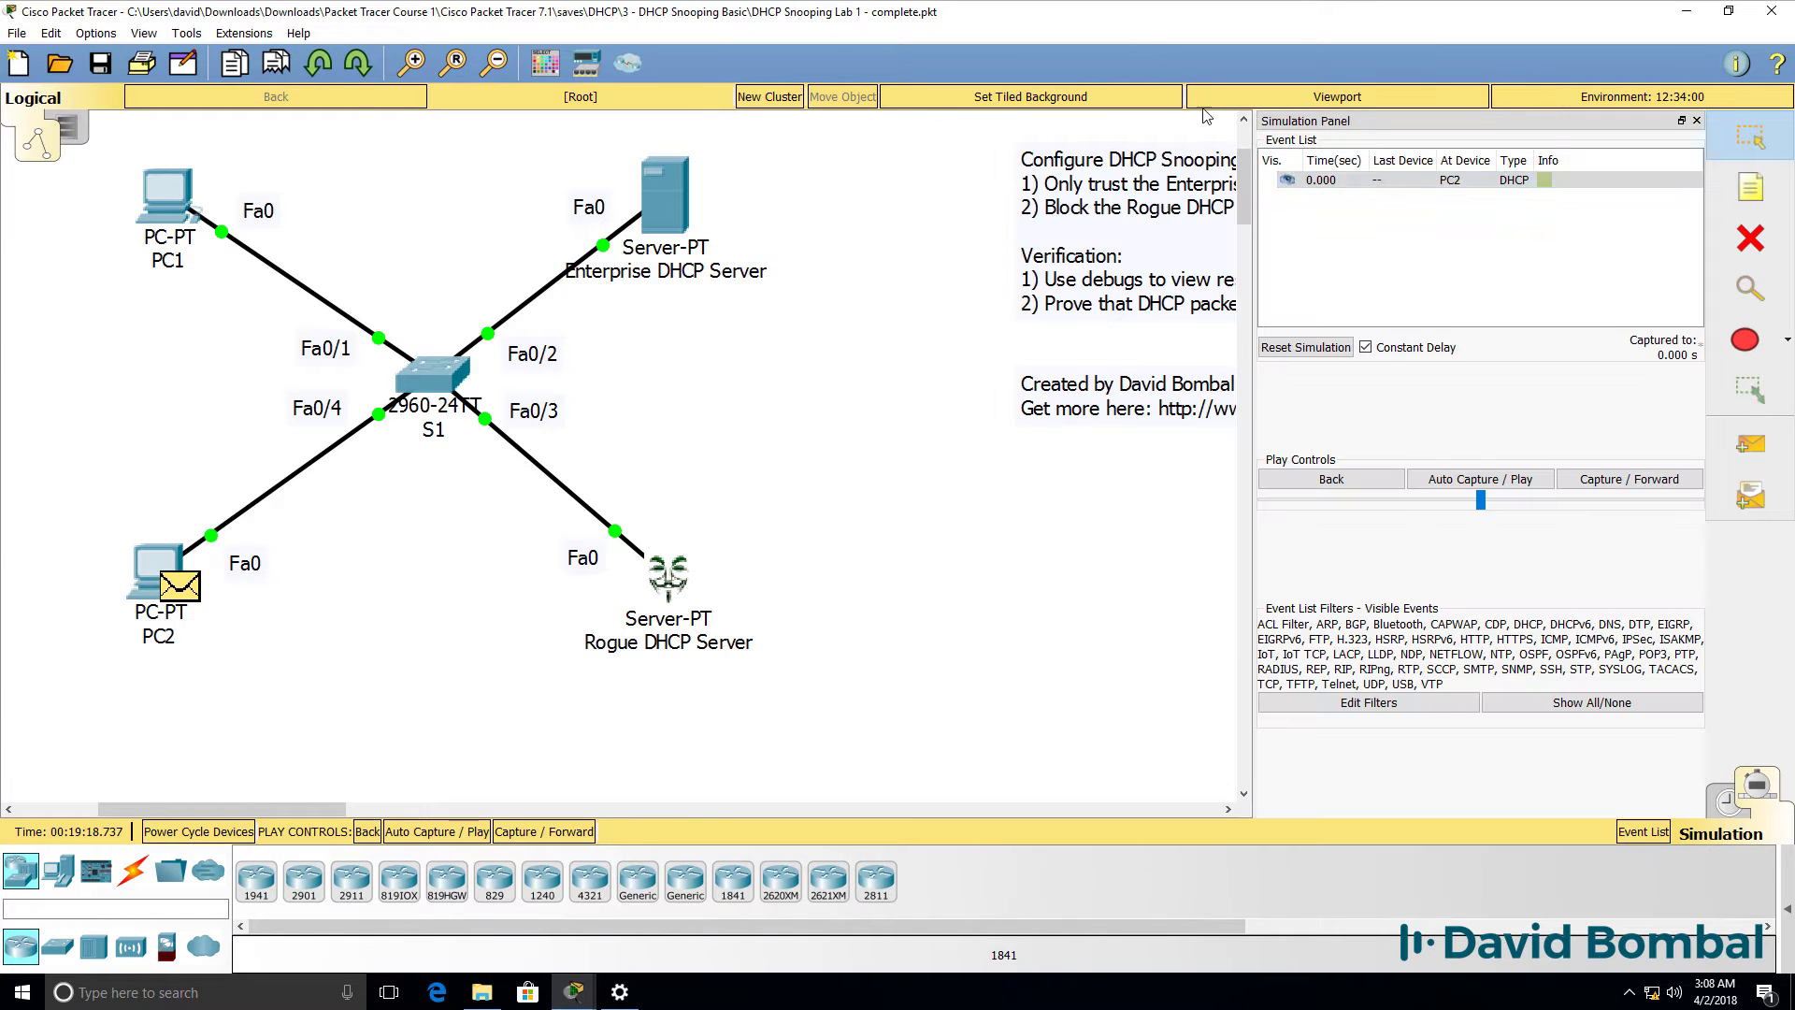
pyautogui.click(1151, 45)
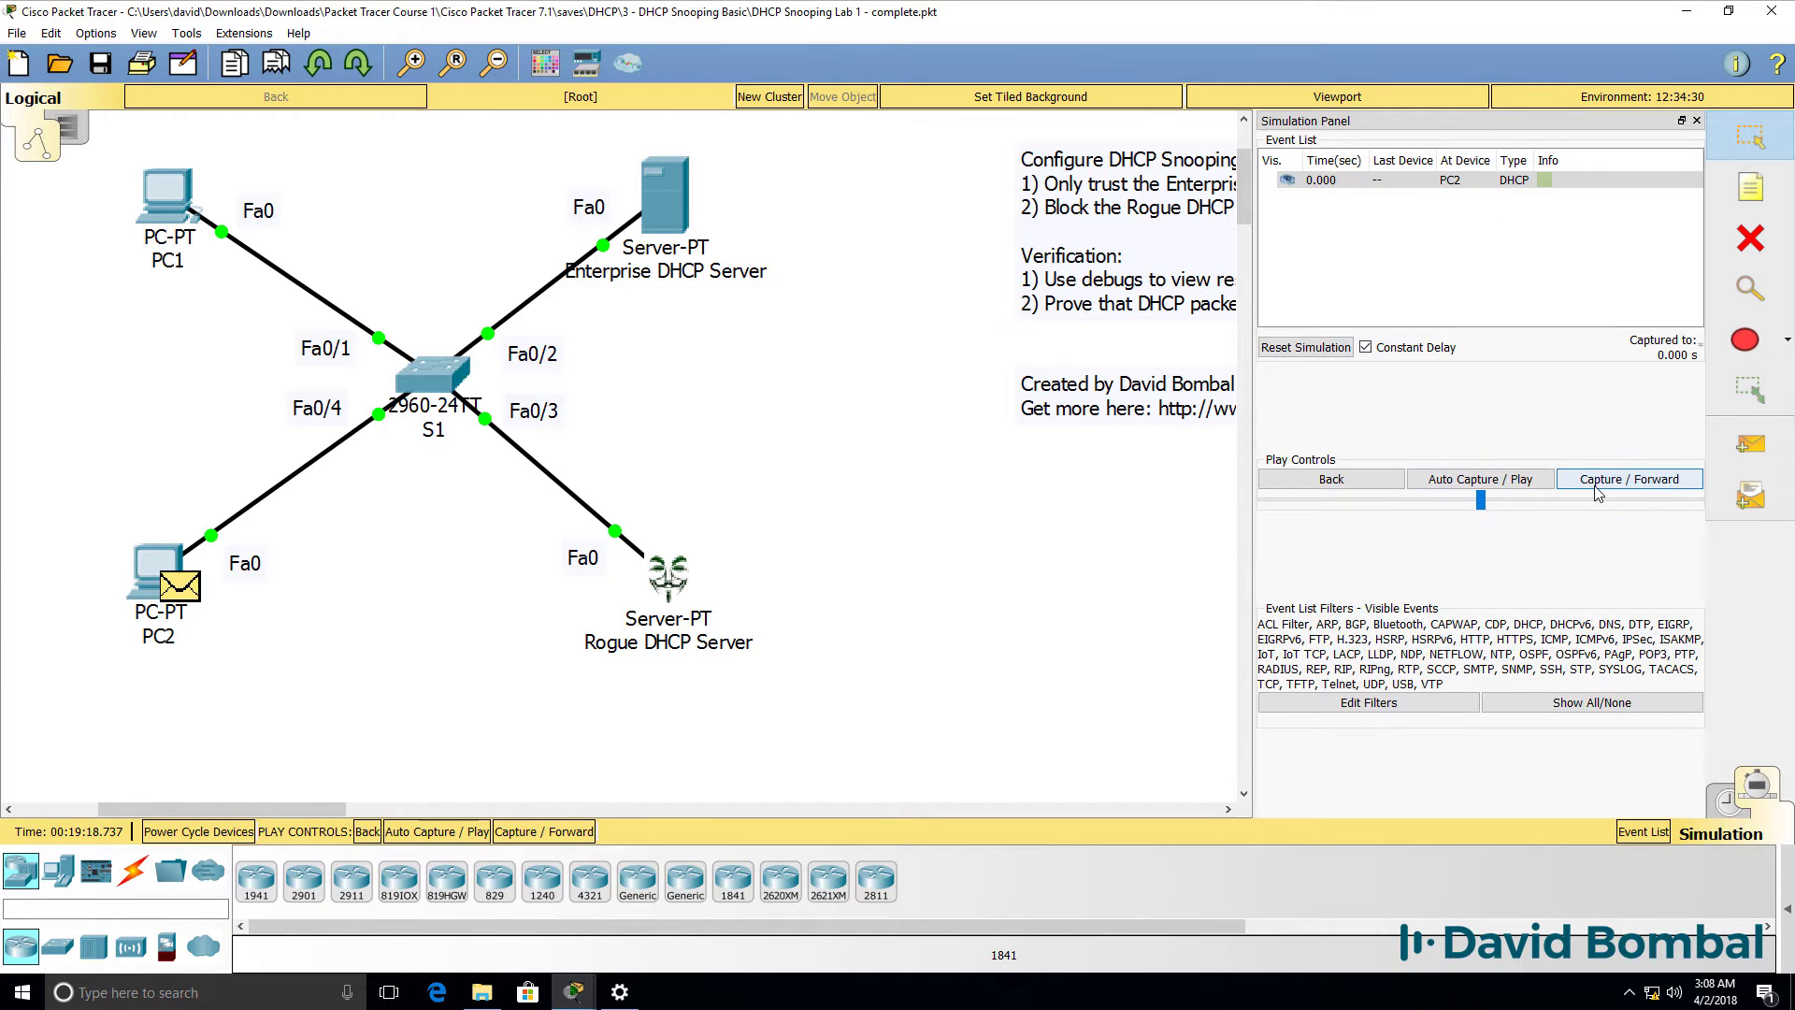
pyautogui.click(1595, 489)
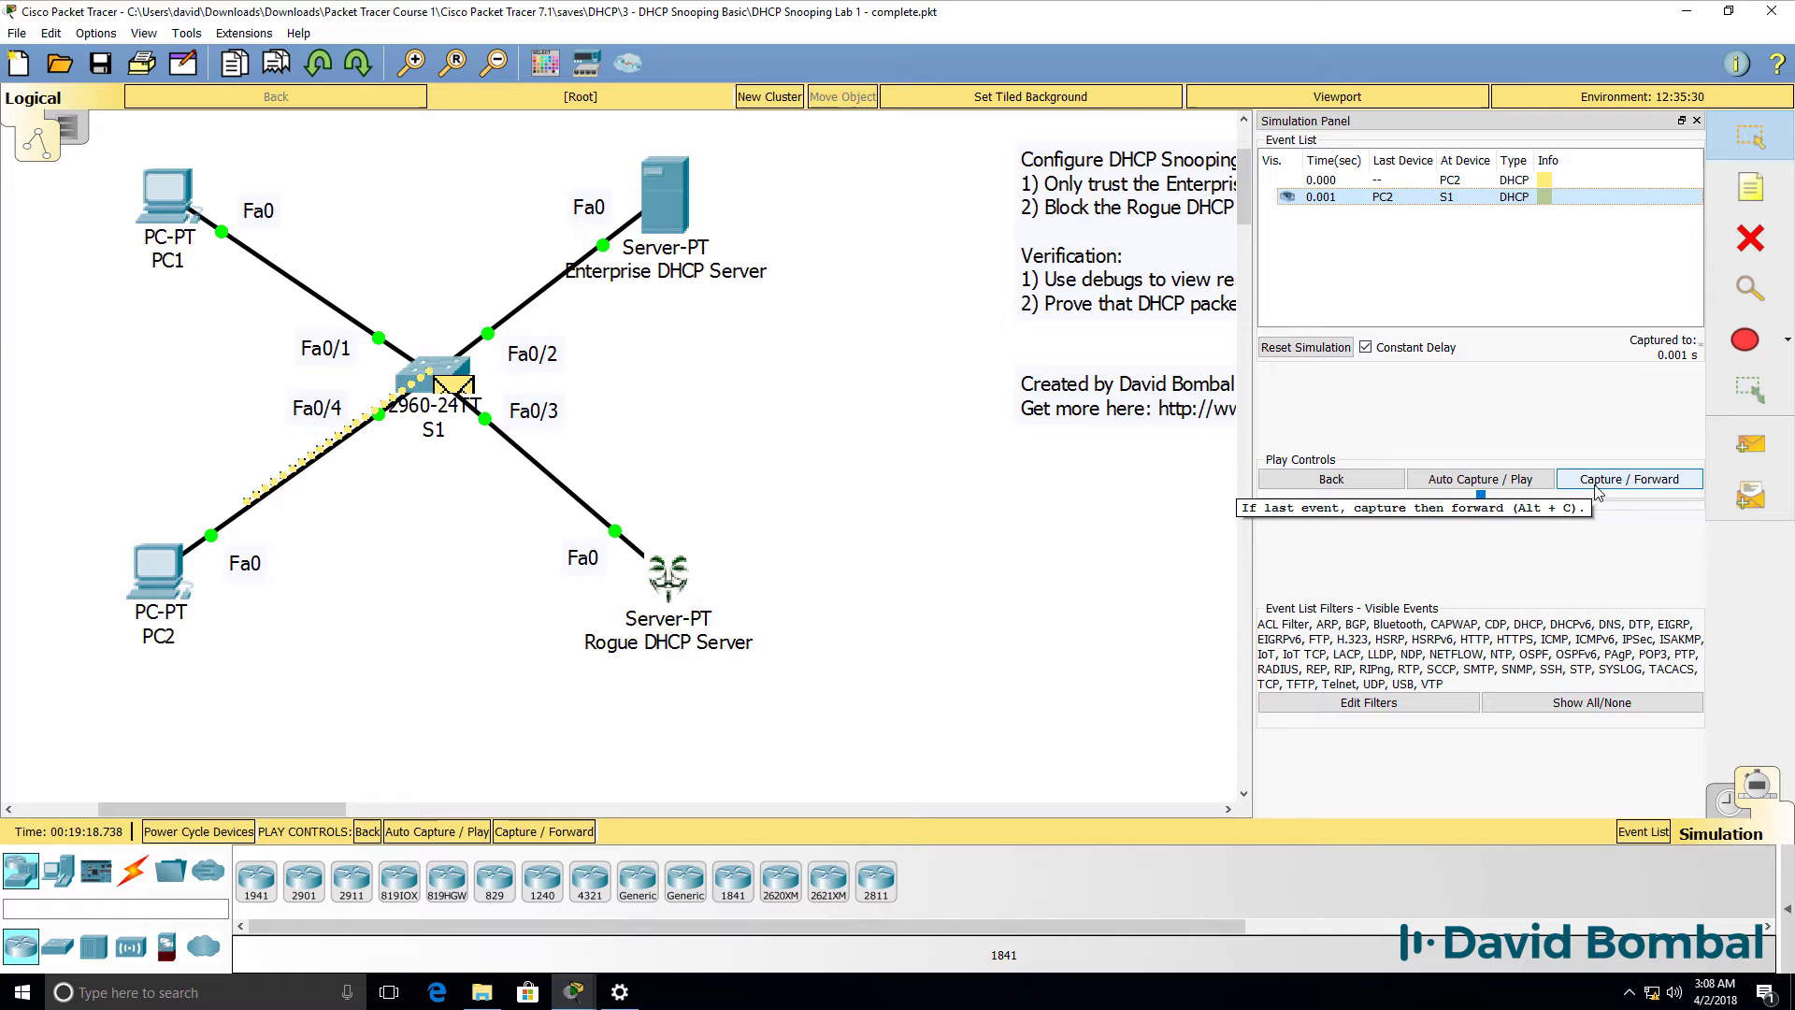
pyautogui.click(1599, 490)
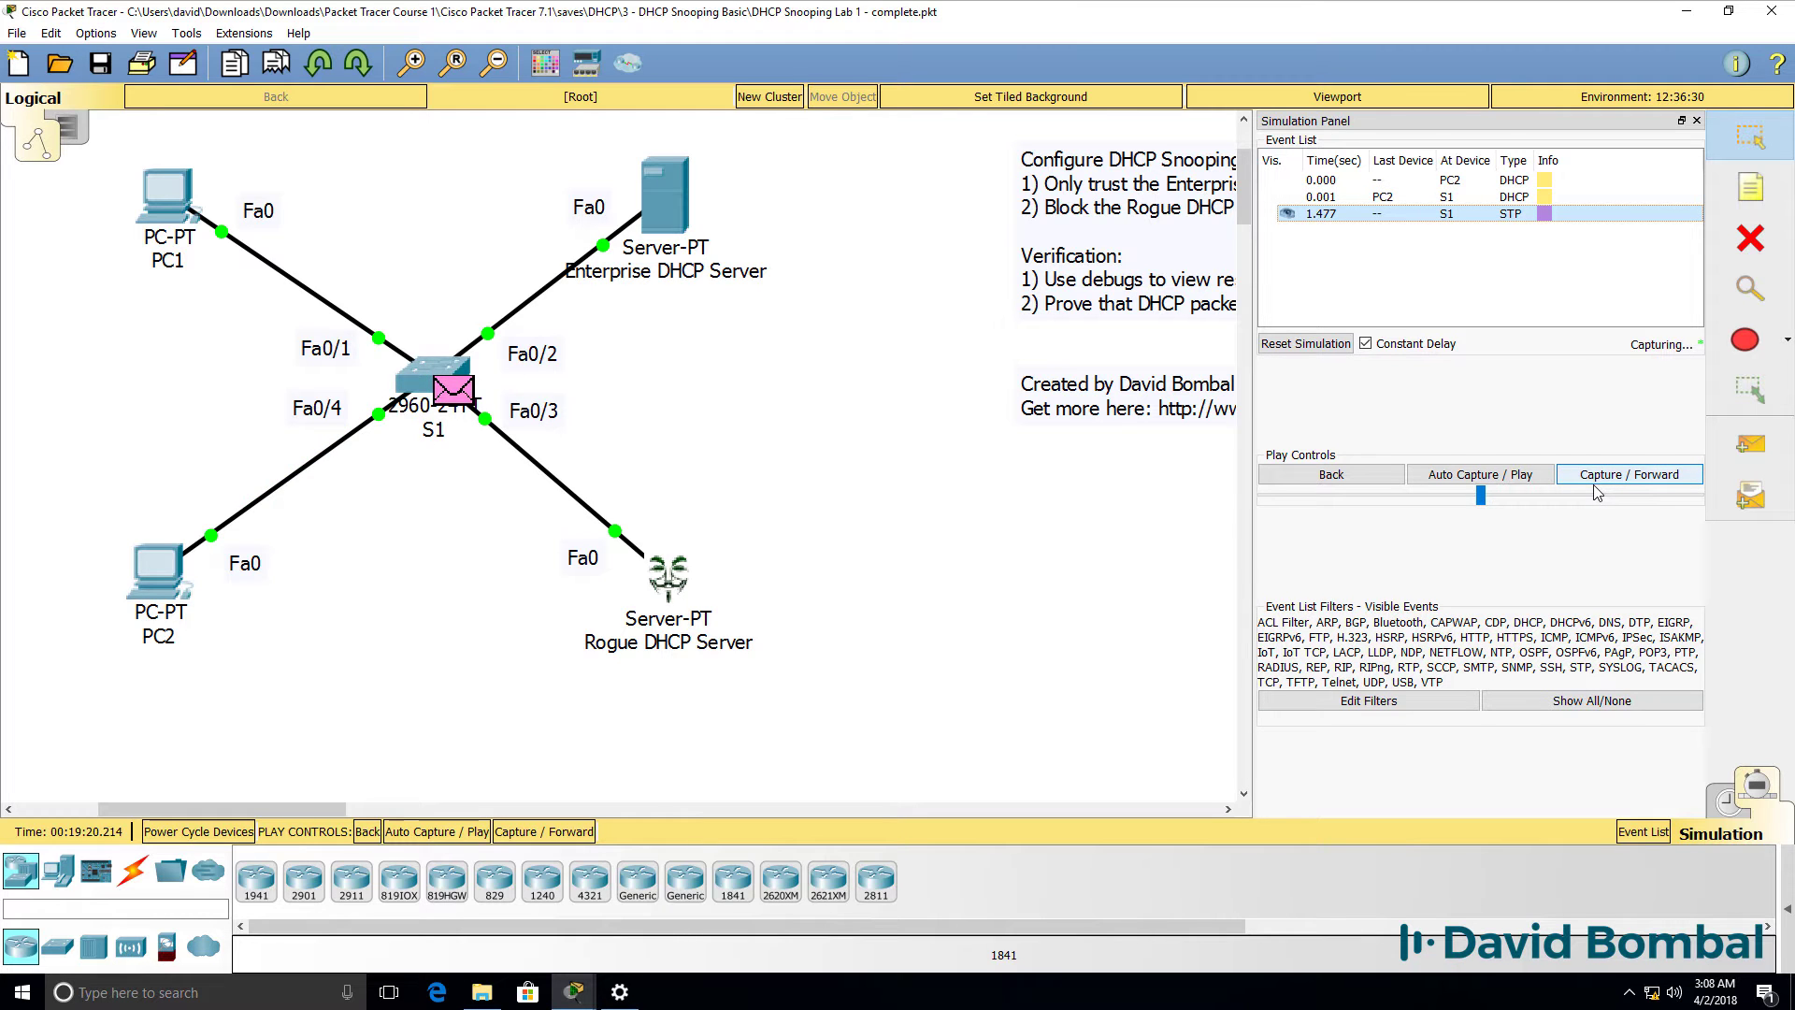
pyautogui.click(1391, 198)
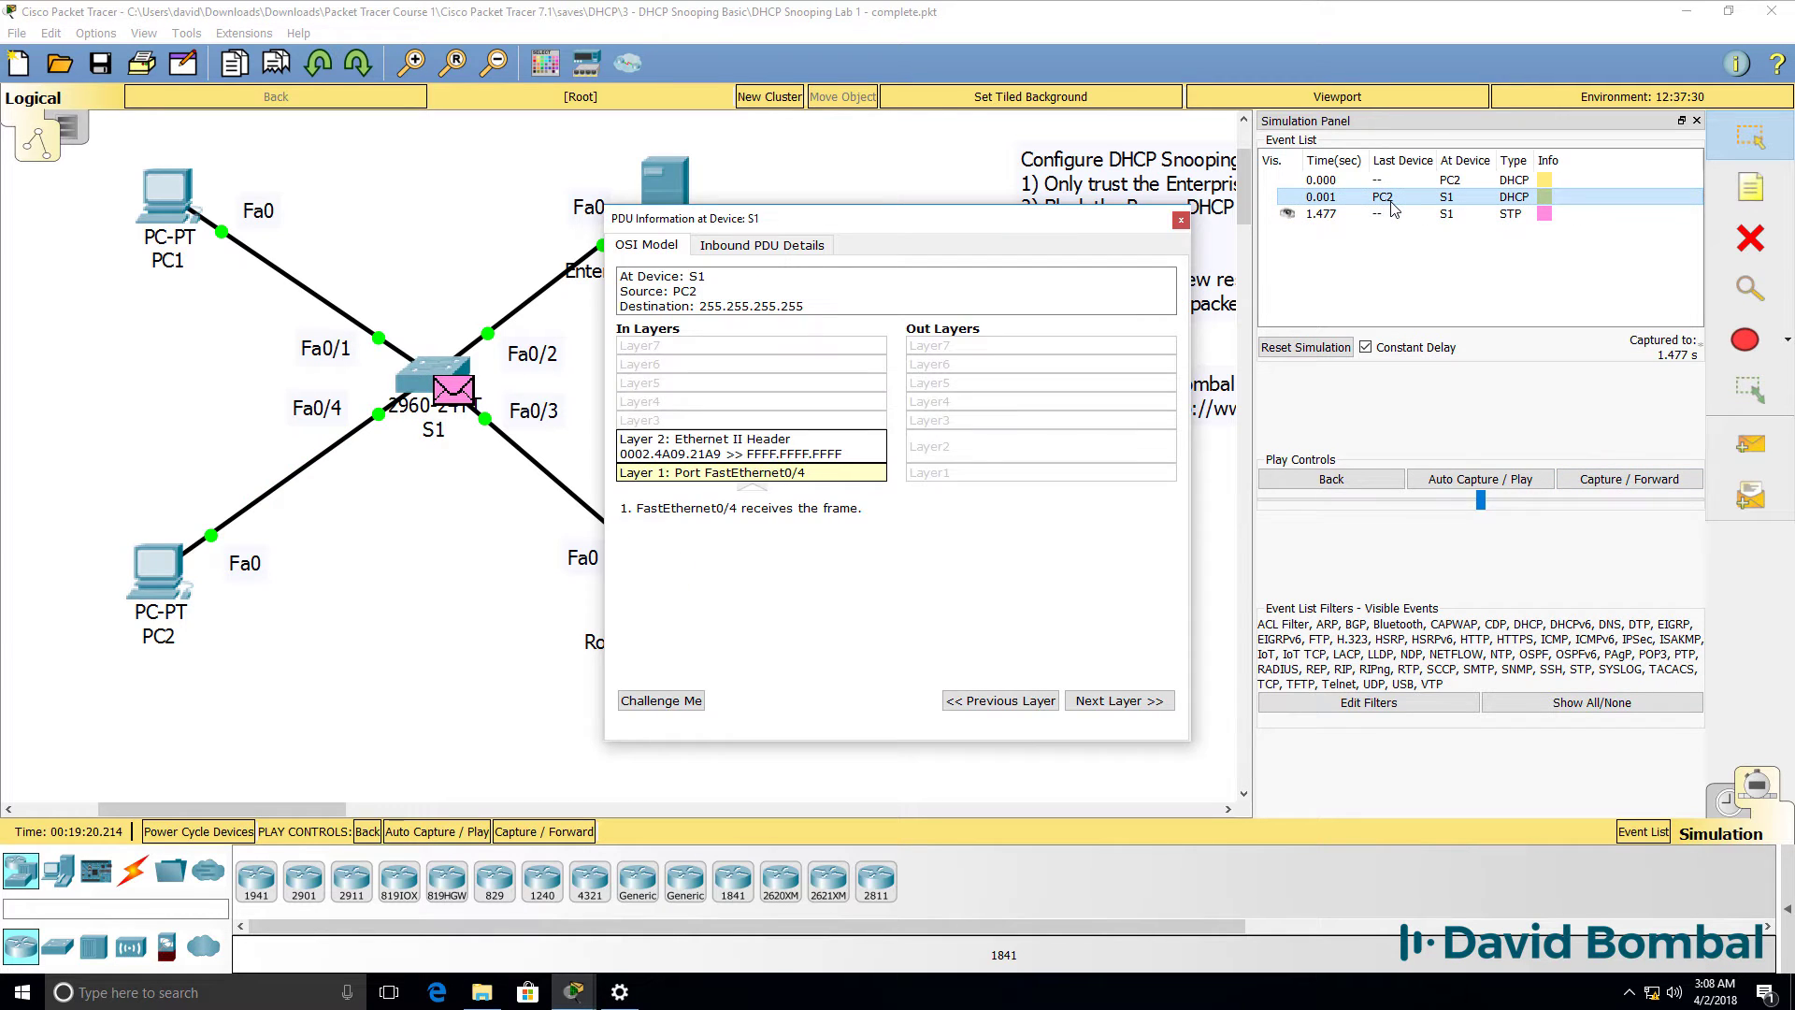
pyautogui.click(1391, 198)
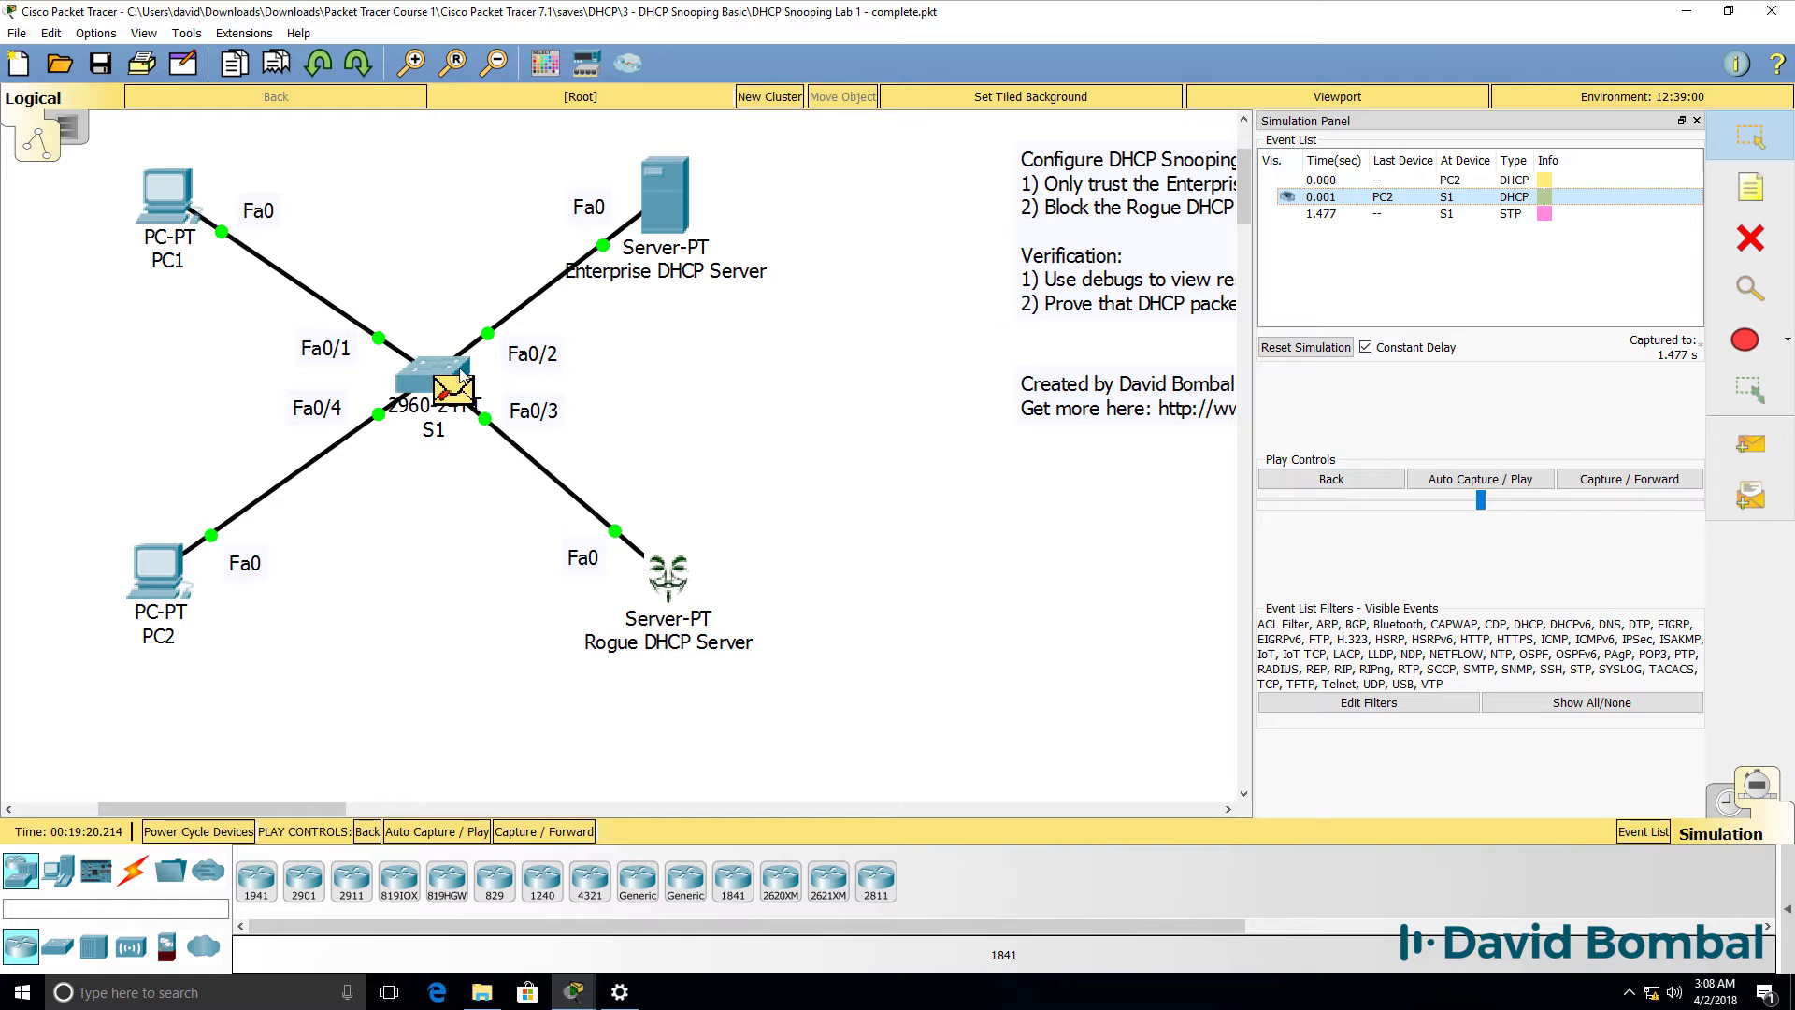
# - Inspect the DHCP request held at S1, confirm it goes no further, then return to Realtime
pyautogui.click(456, 385)
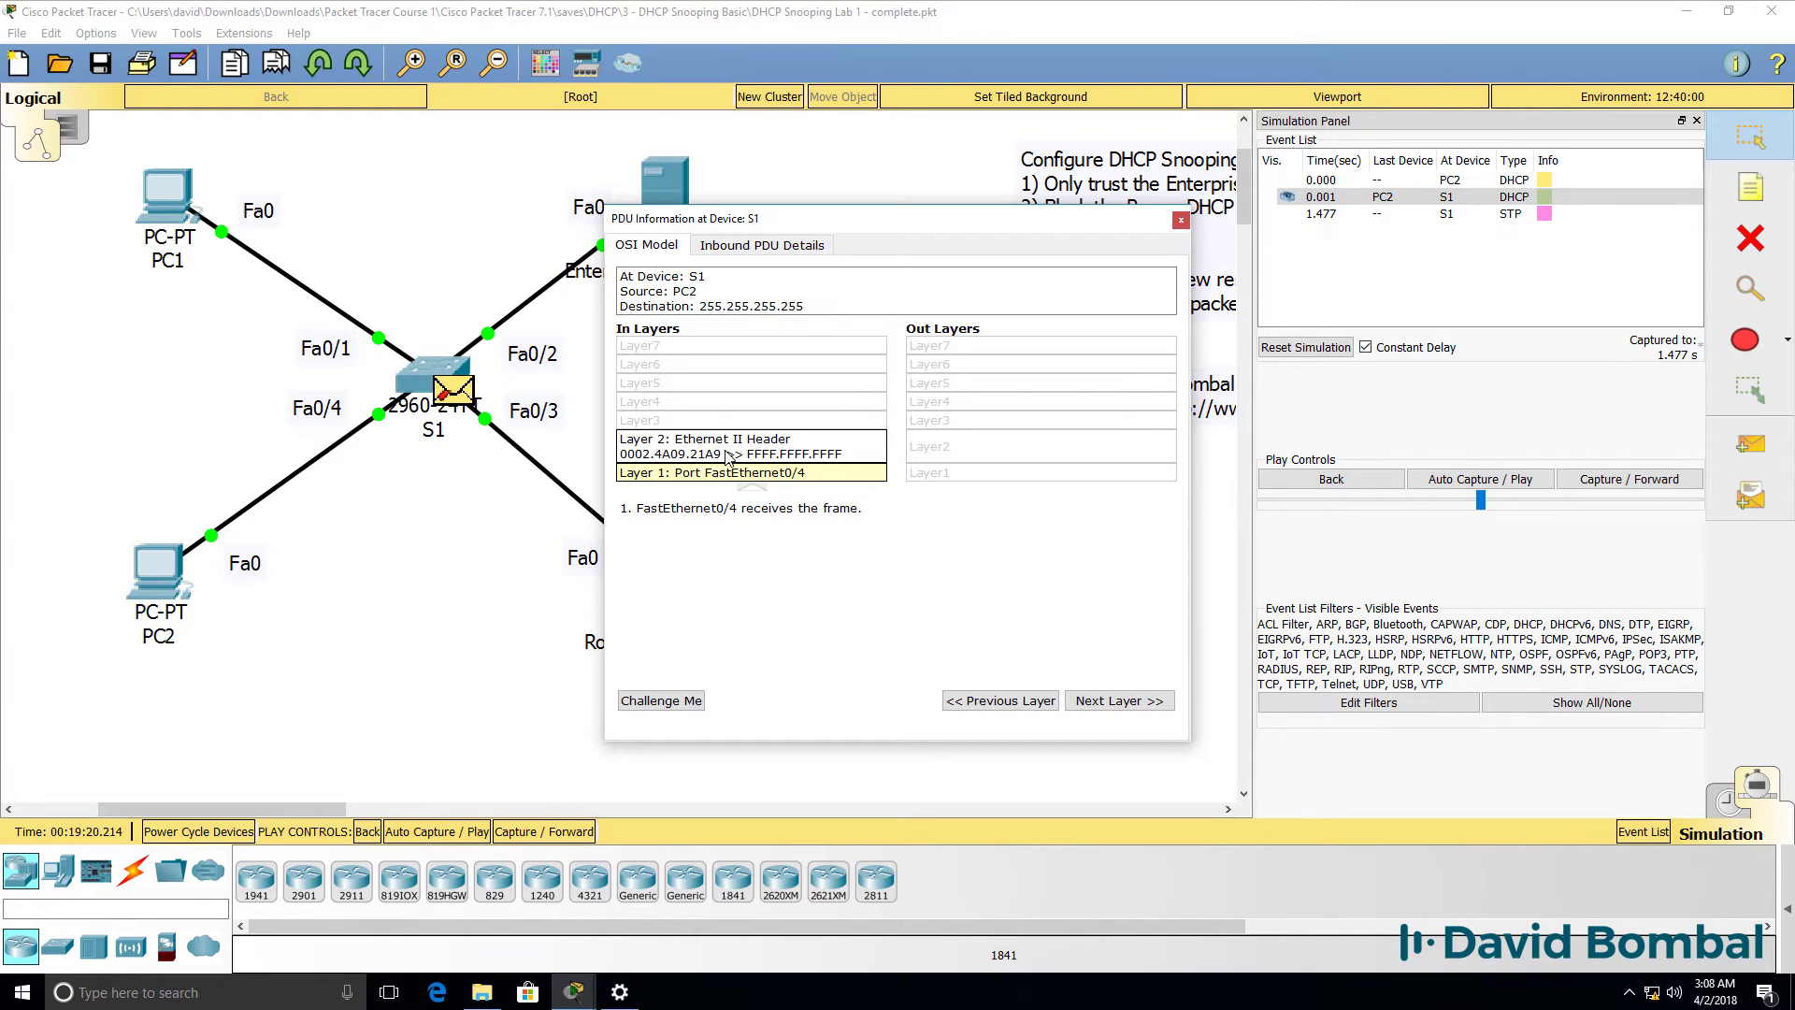
pyautogui.click(776, 249)
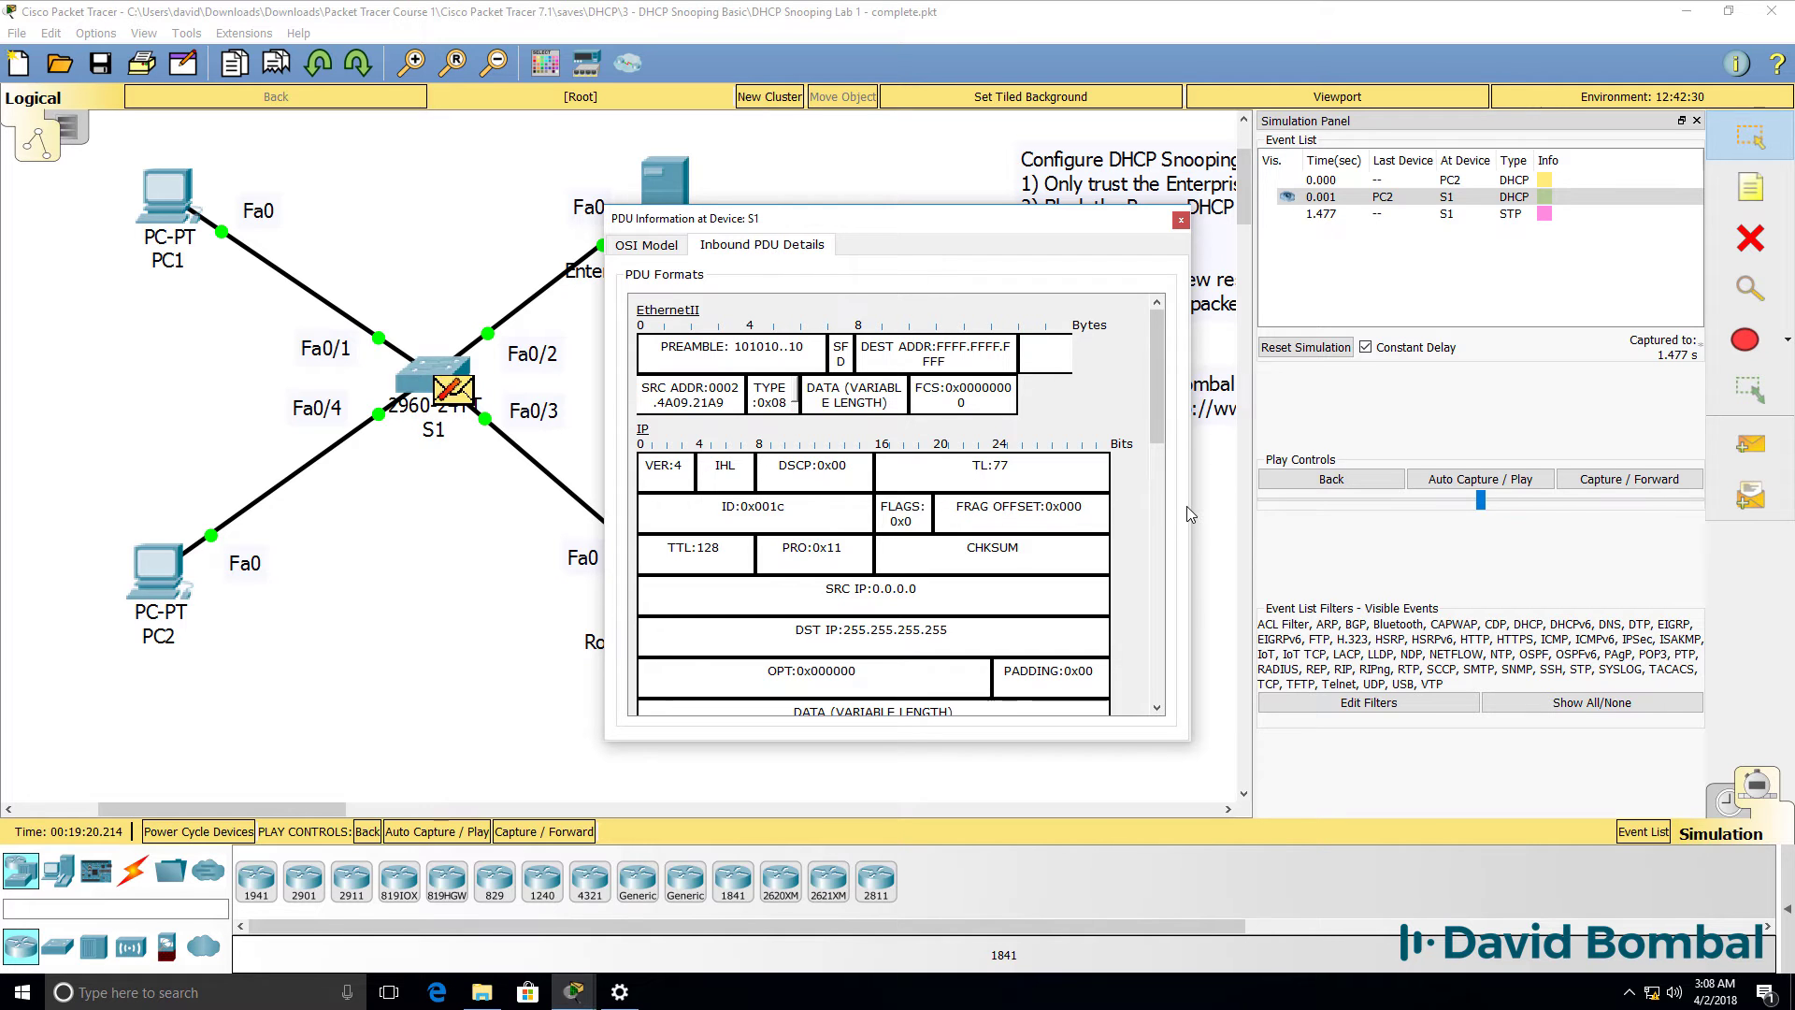
pyautogui.moveTo(1187, 507); pyautogui.dragTo(1547, 510)
pyautogui.scroll(-12, 1487, 505)
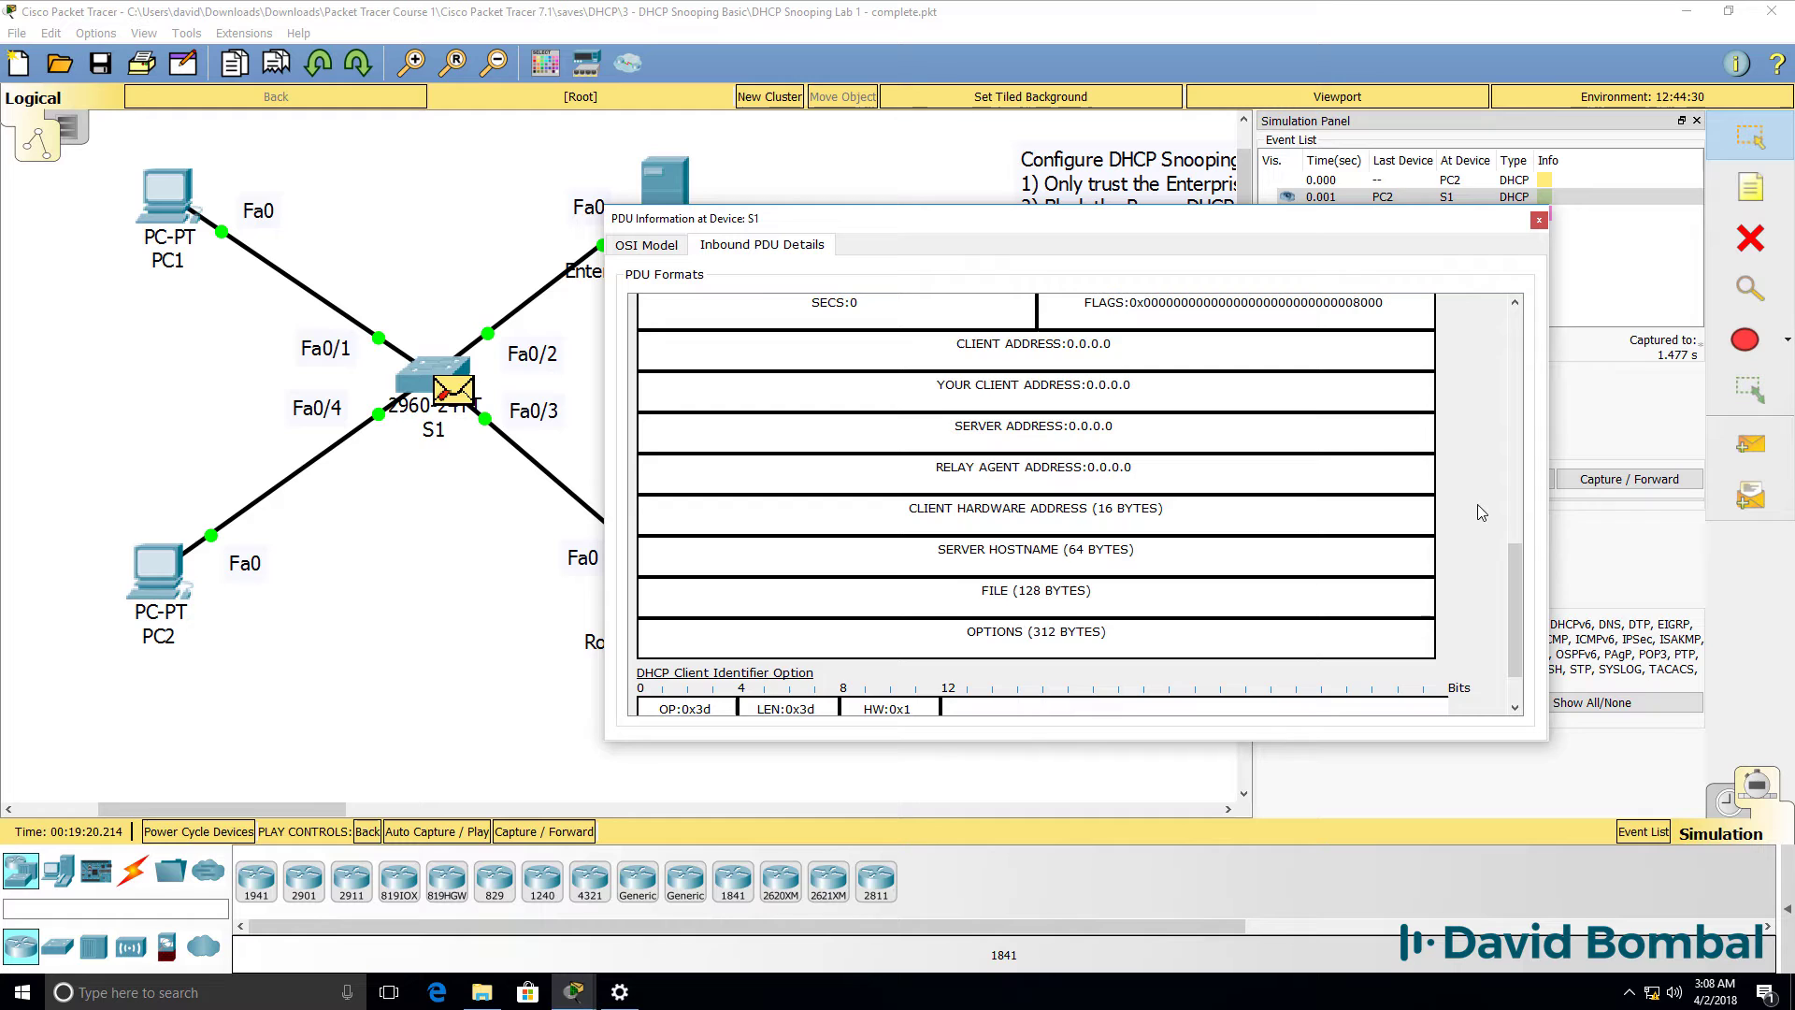
pyautogui.click(1539, 220)
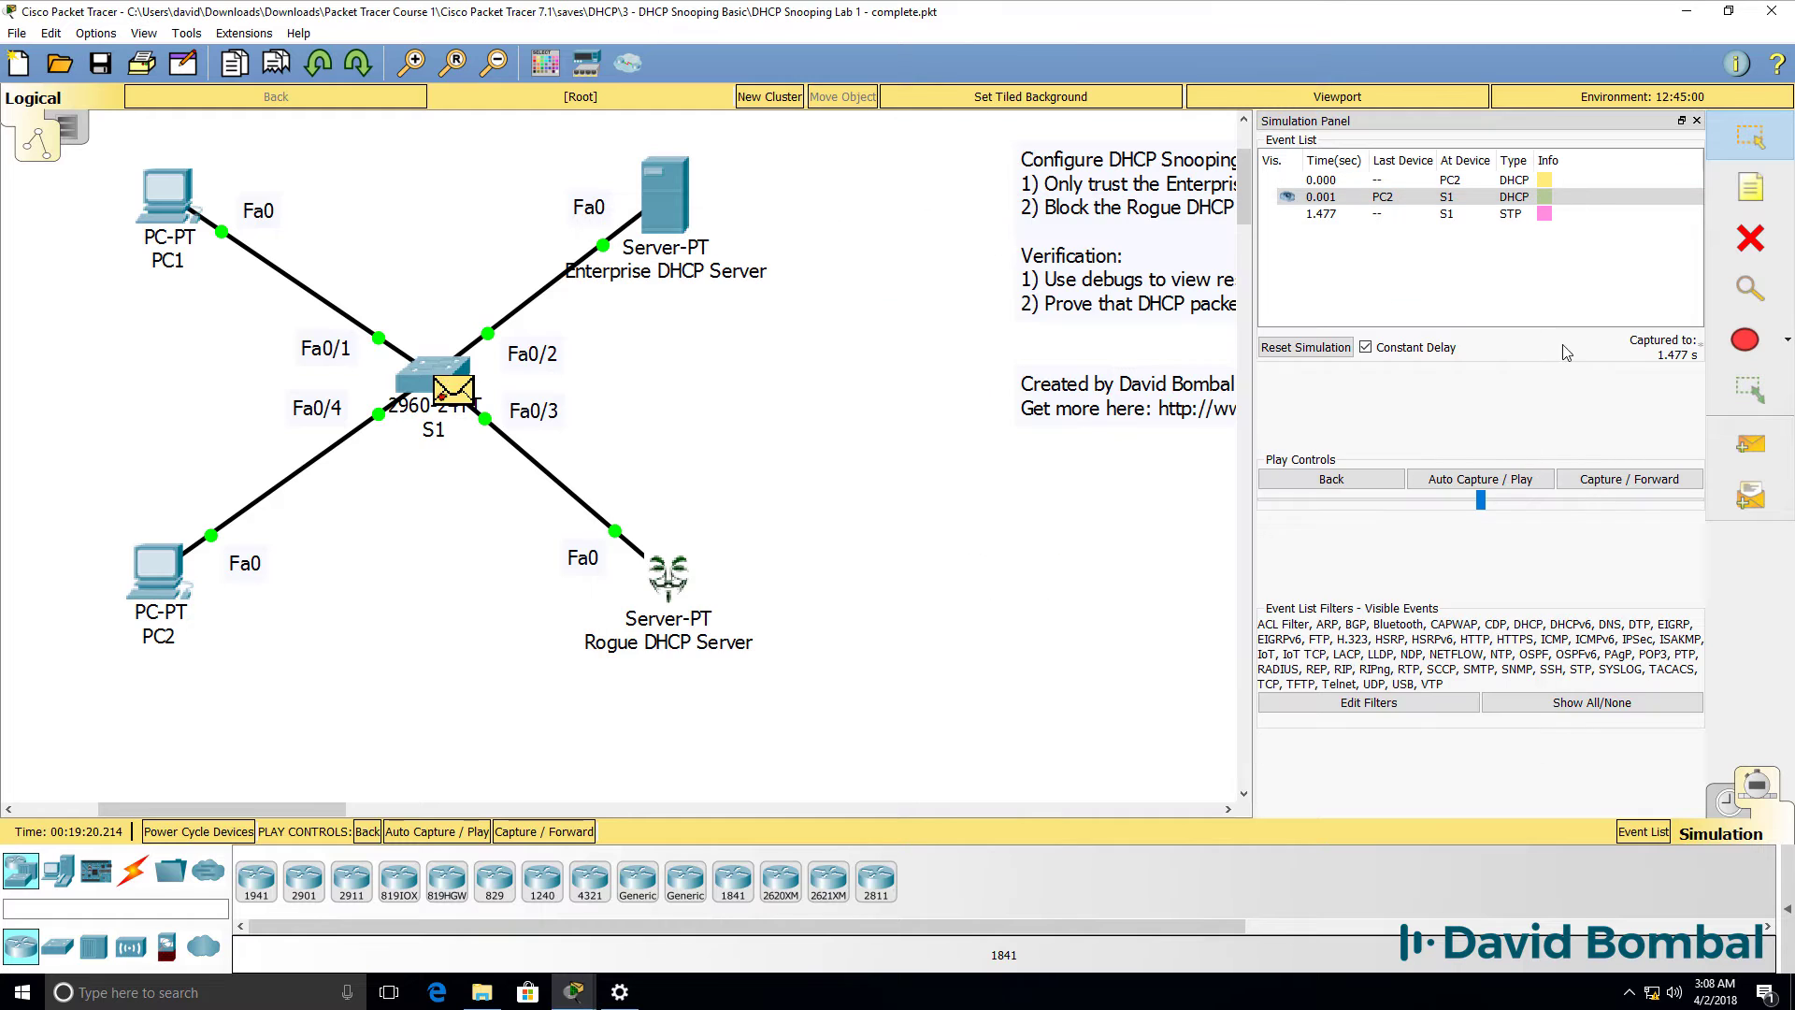
pyautogui.click(1599, 479)
pyautogui.click(1599, 480)
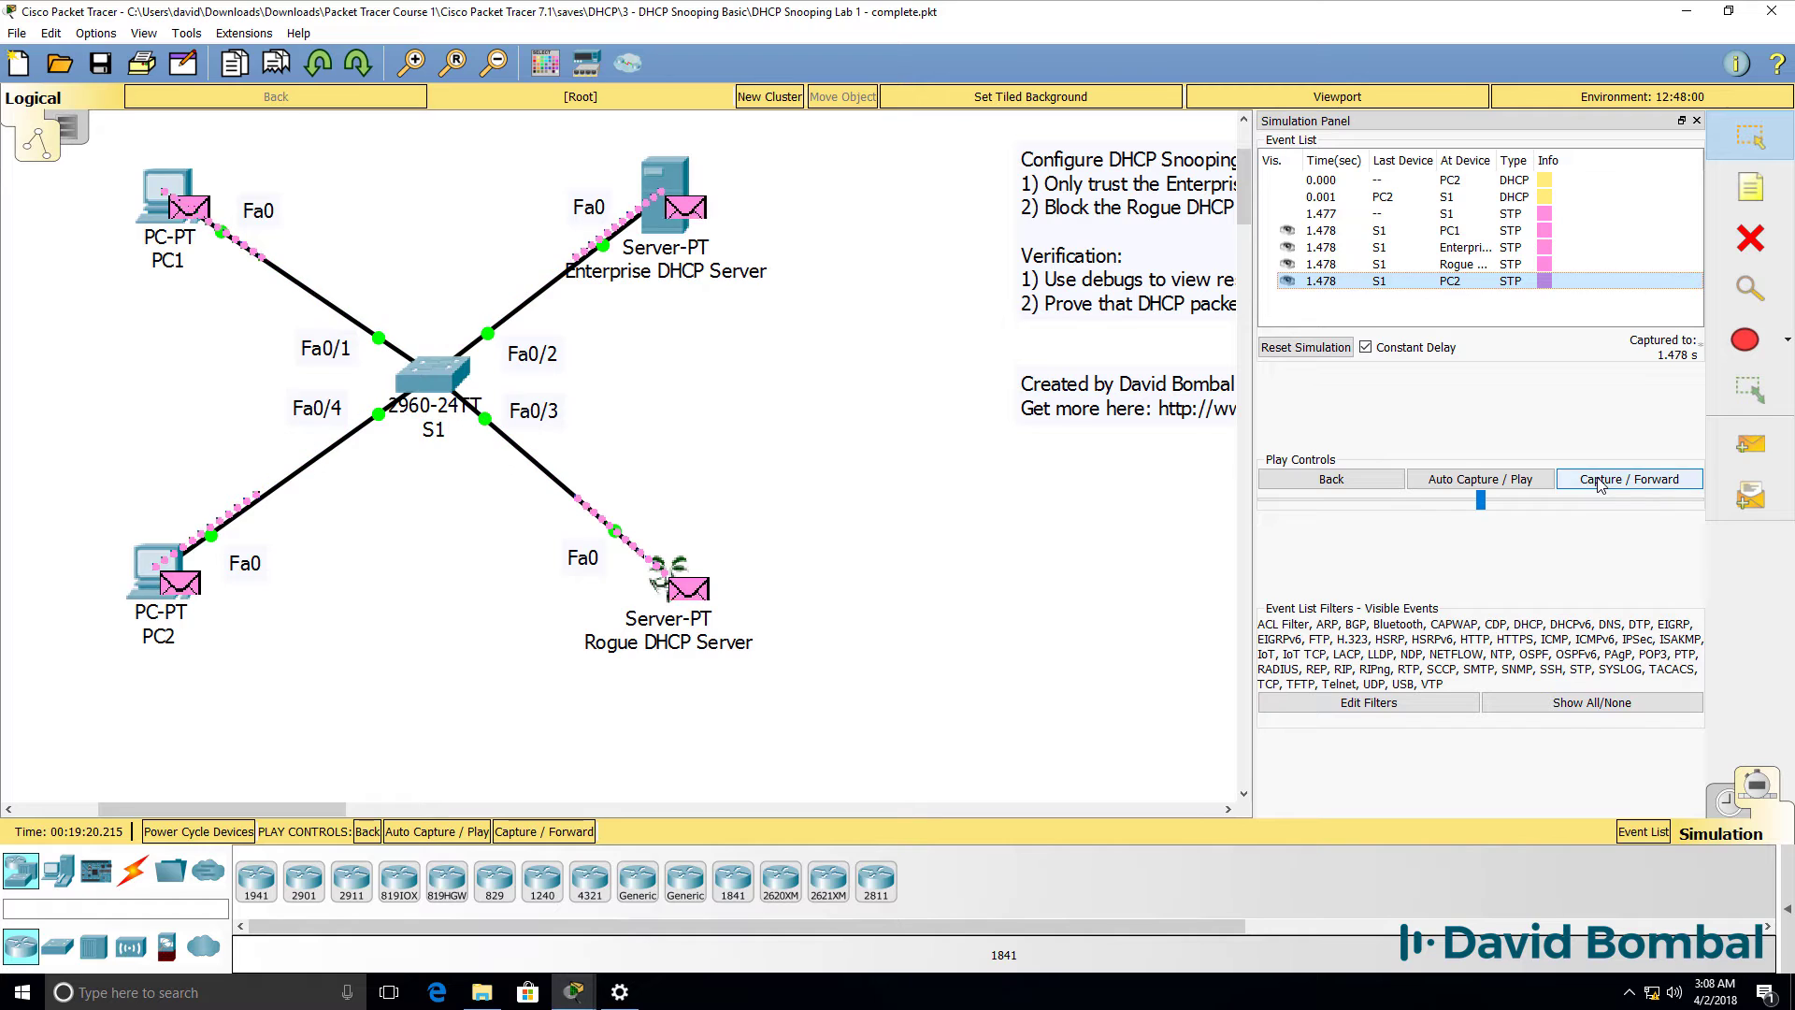
pyautogui.click(1599, 479)
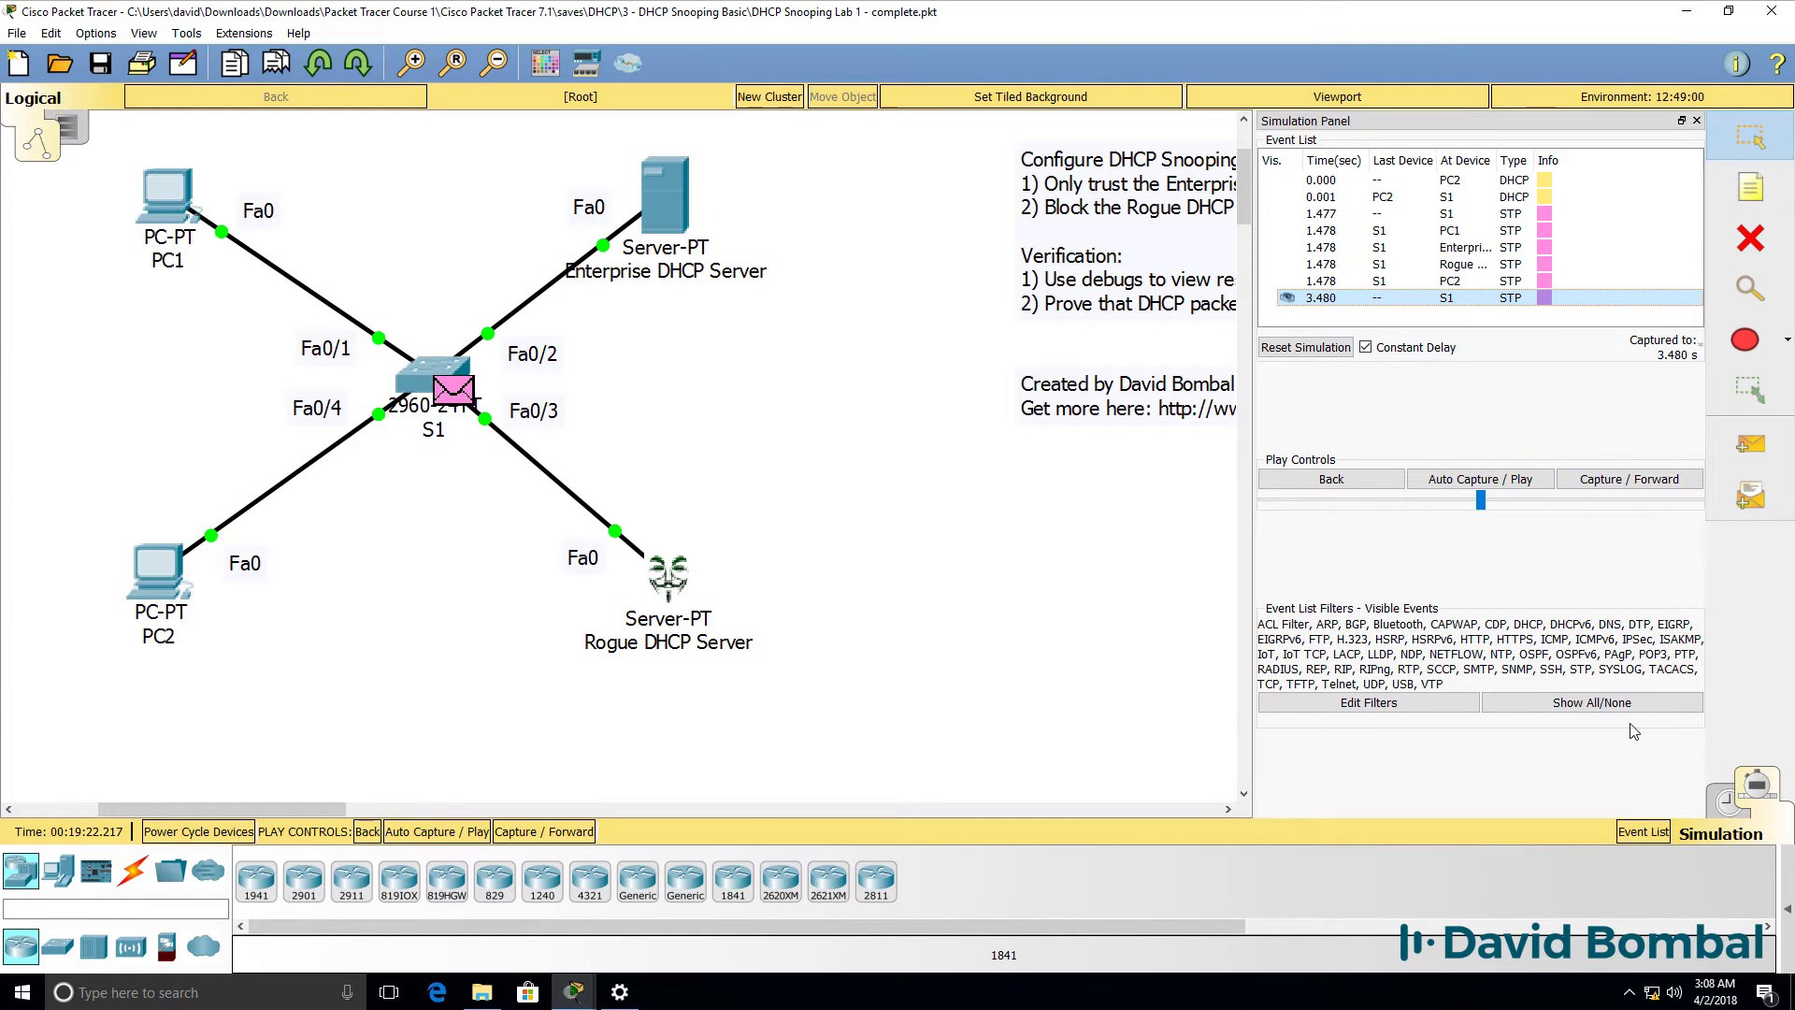
pyautogui.click(1722, 802)
# - Switch to Simulation mode with PC2's prompt in view, then reveal the event list behind it
pyautogui.click(1754, 793)
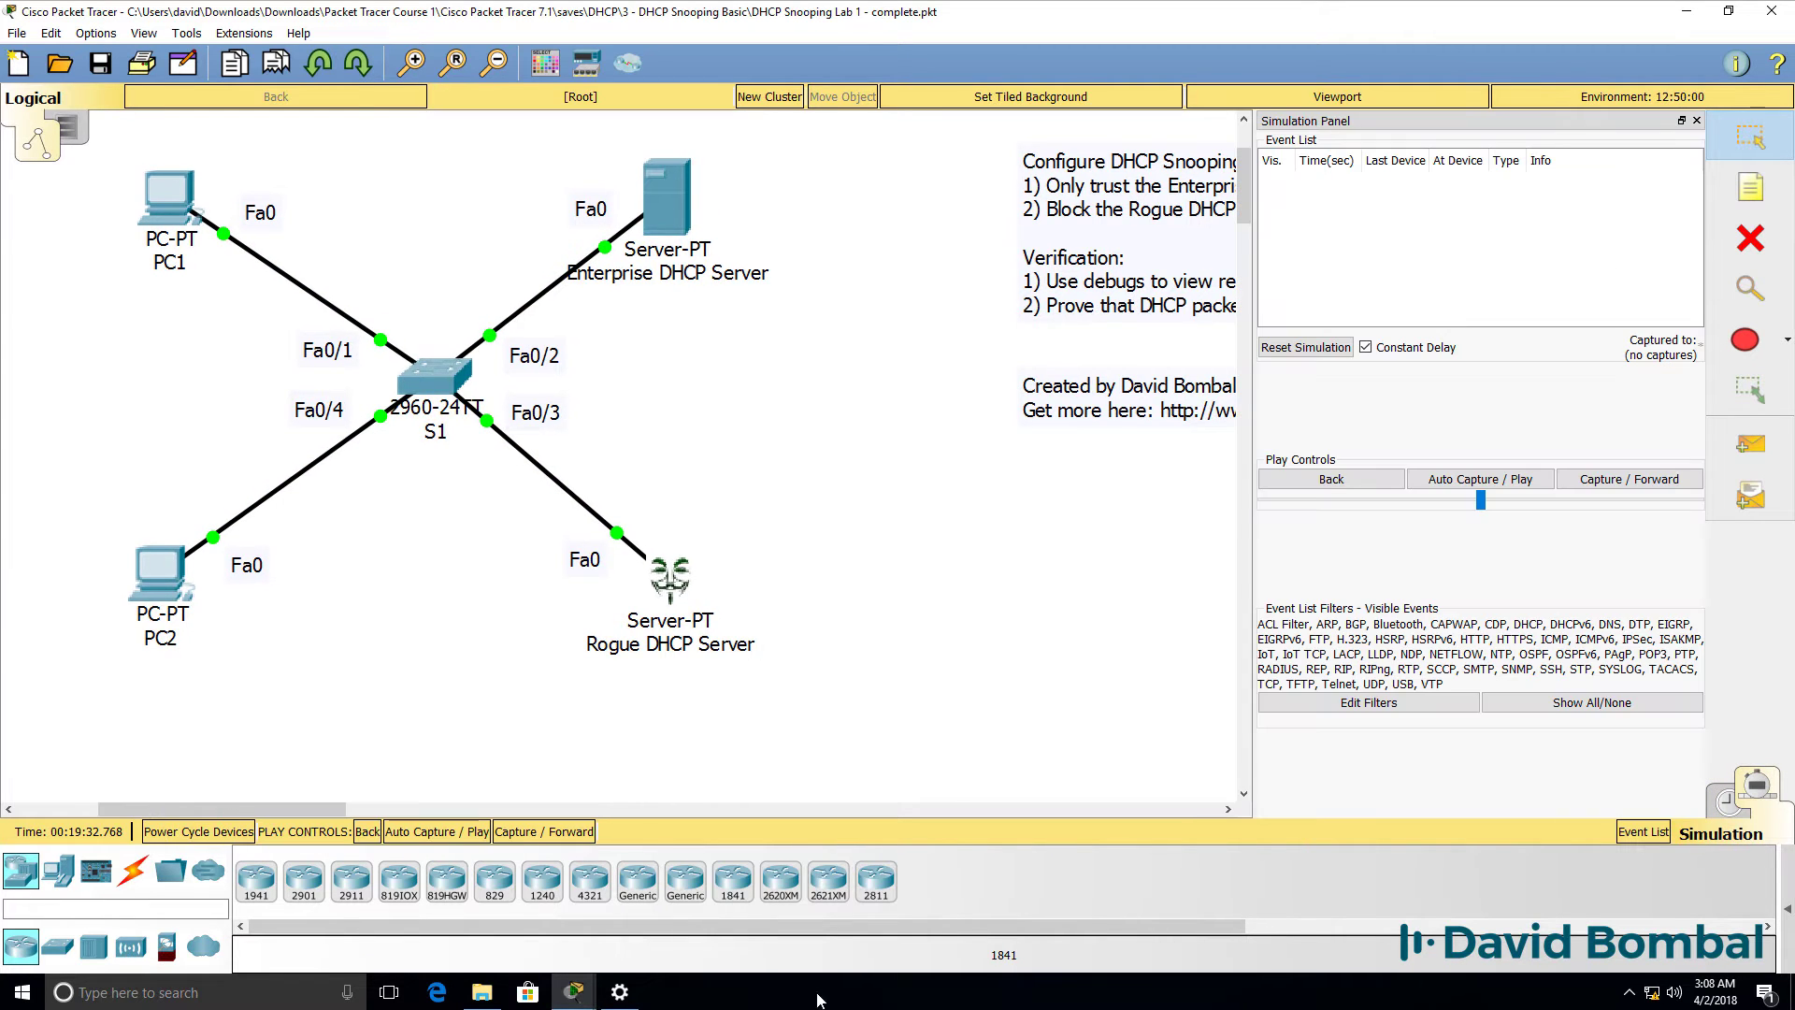
pyautogui.moveTo(574, 992)
pyautogui.click(738, 936)
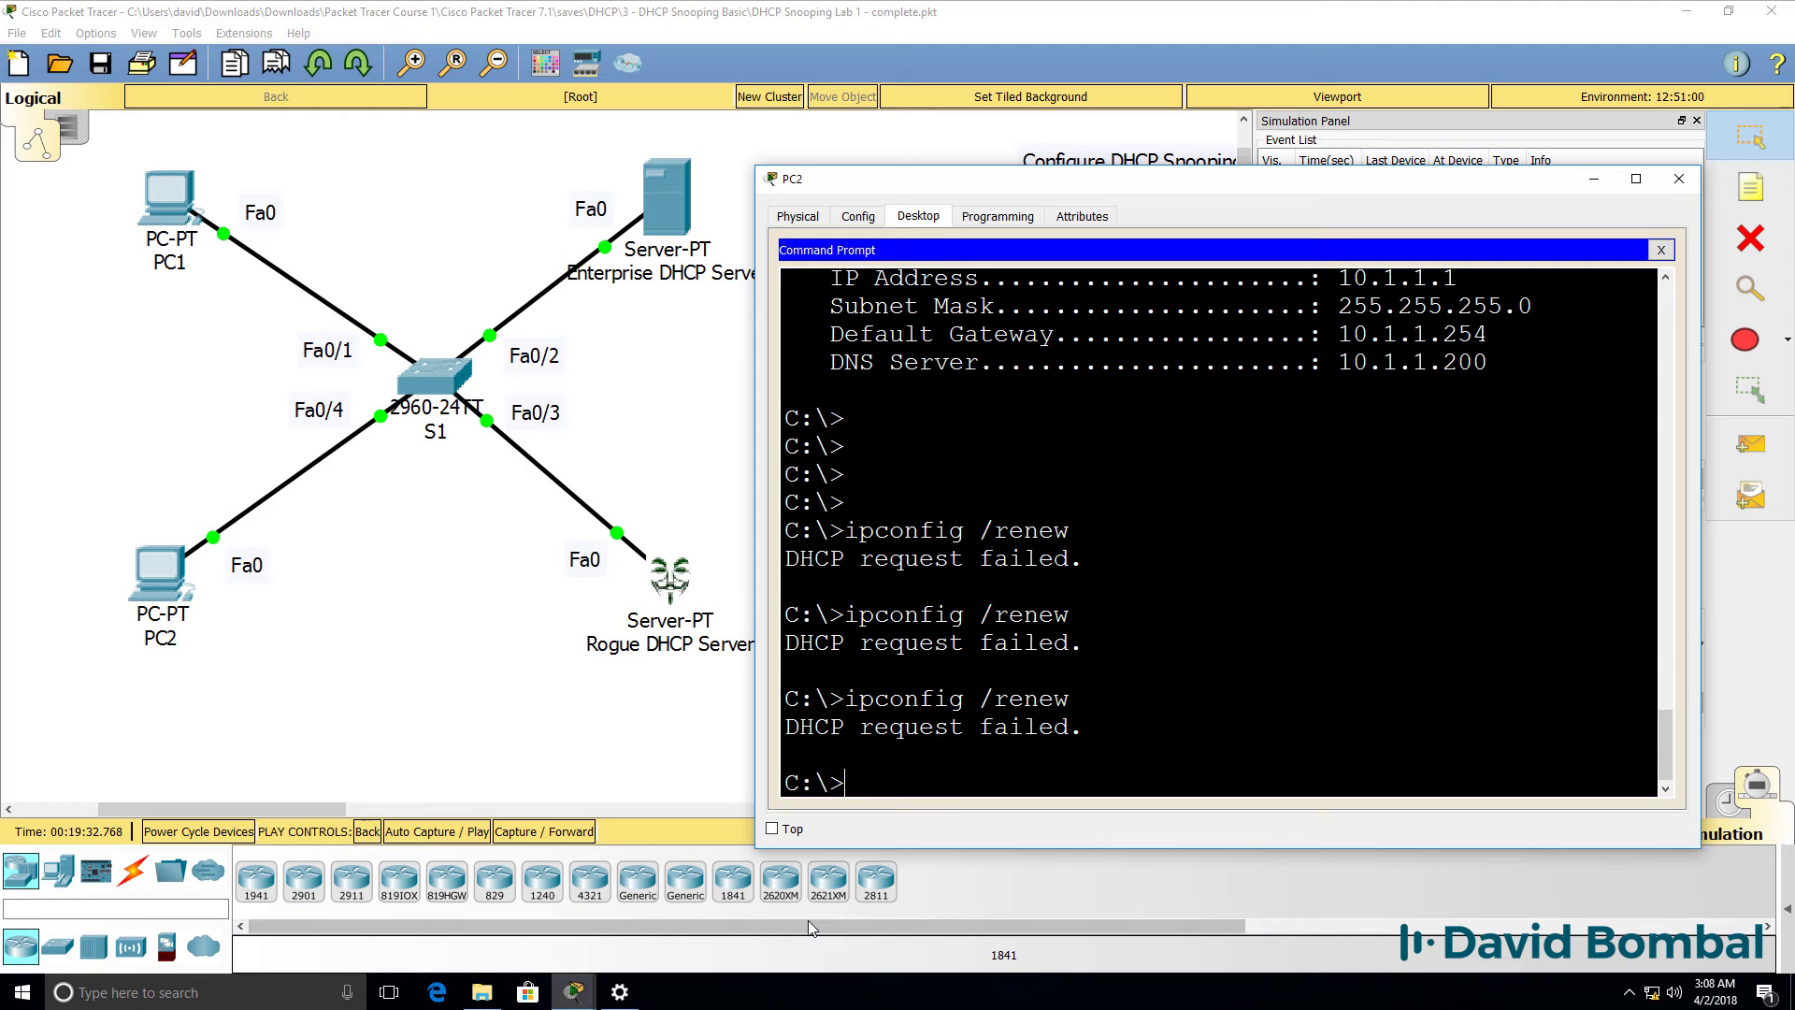
pyautogui.click(1313, 18)
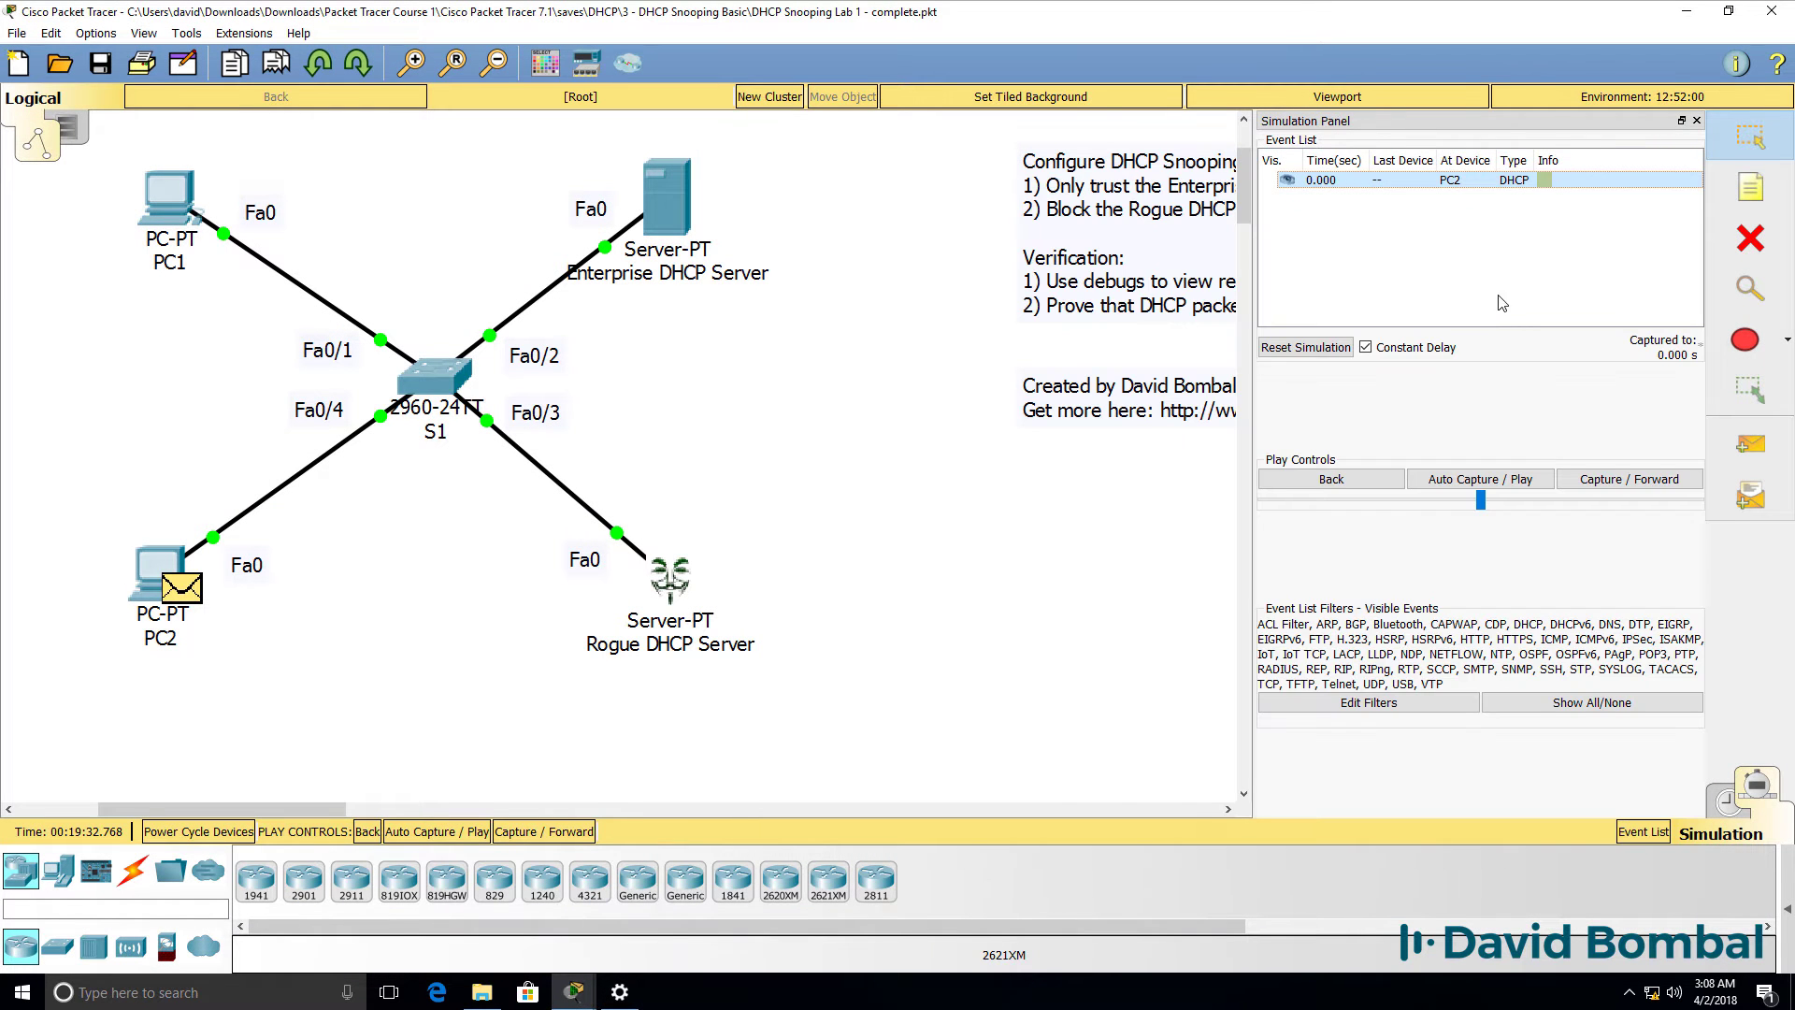
# - Step the simulation forward twice and back to PC2's DHCP event at S1, then return to Realtime
pyautogui.click(1603, 482)
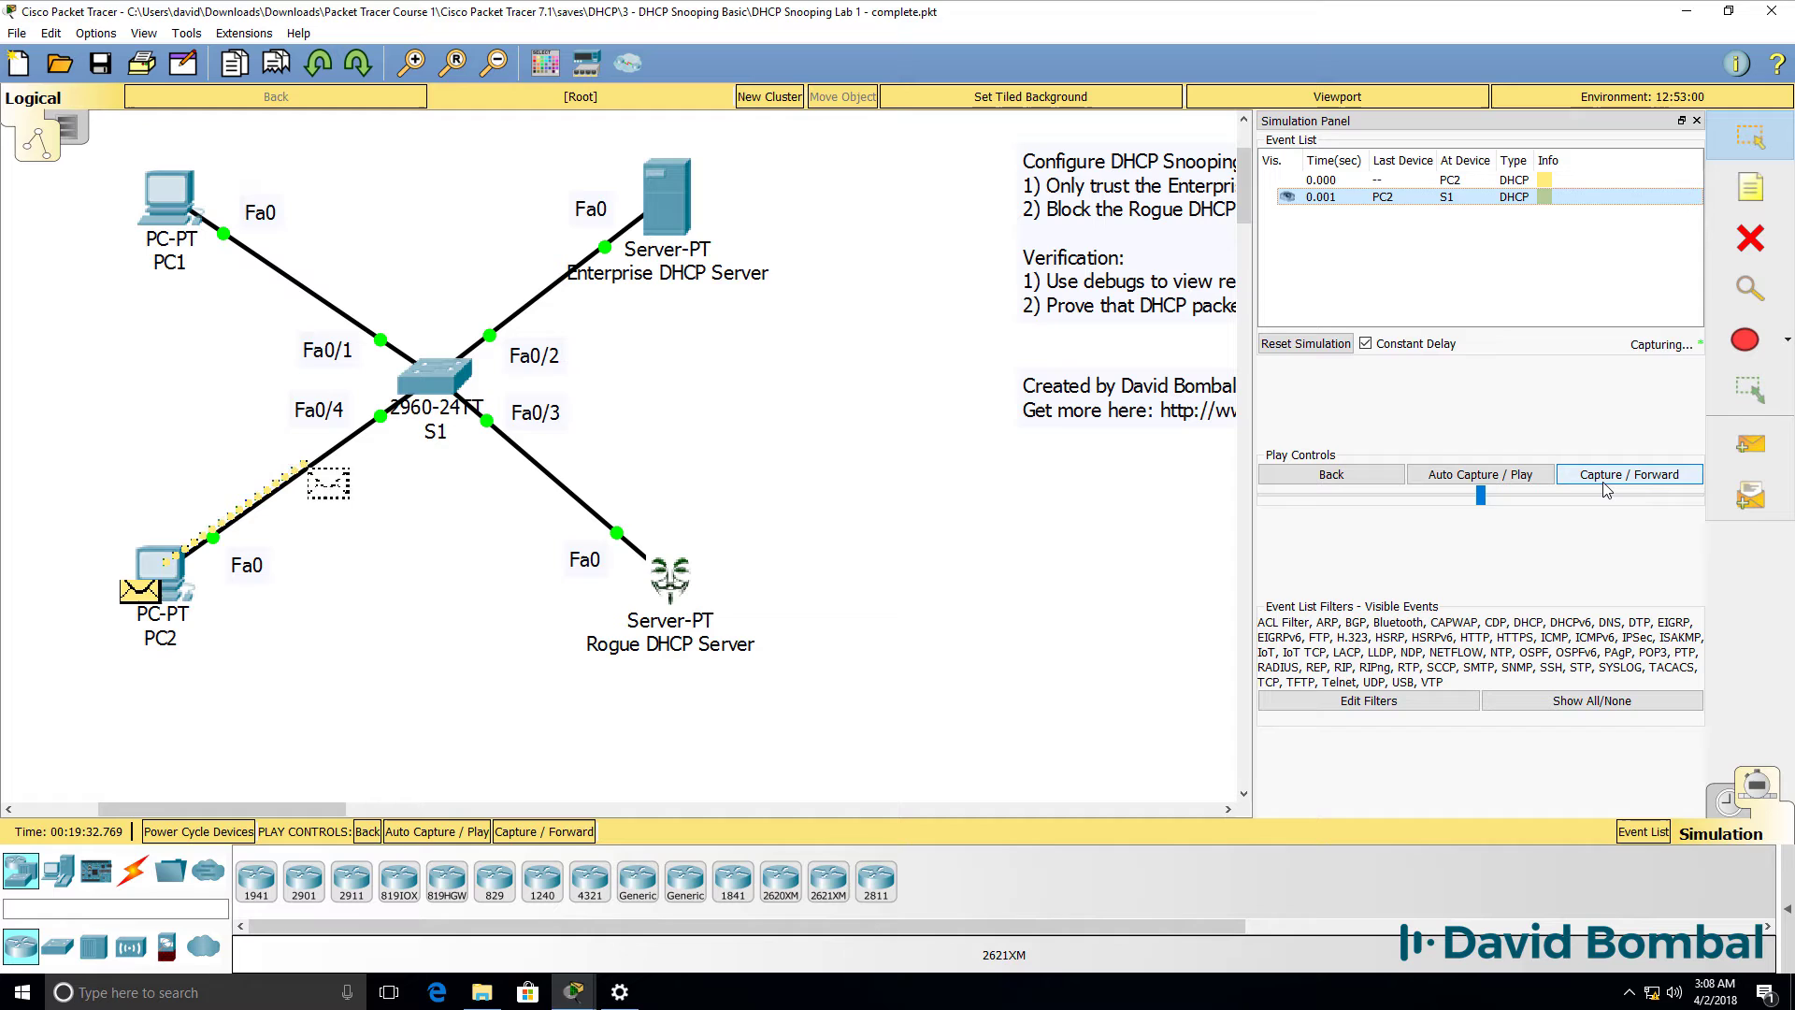
pyautogui.click(1602, 482)
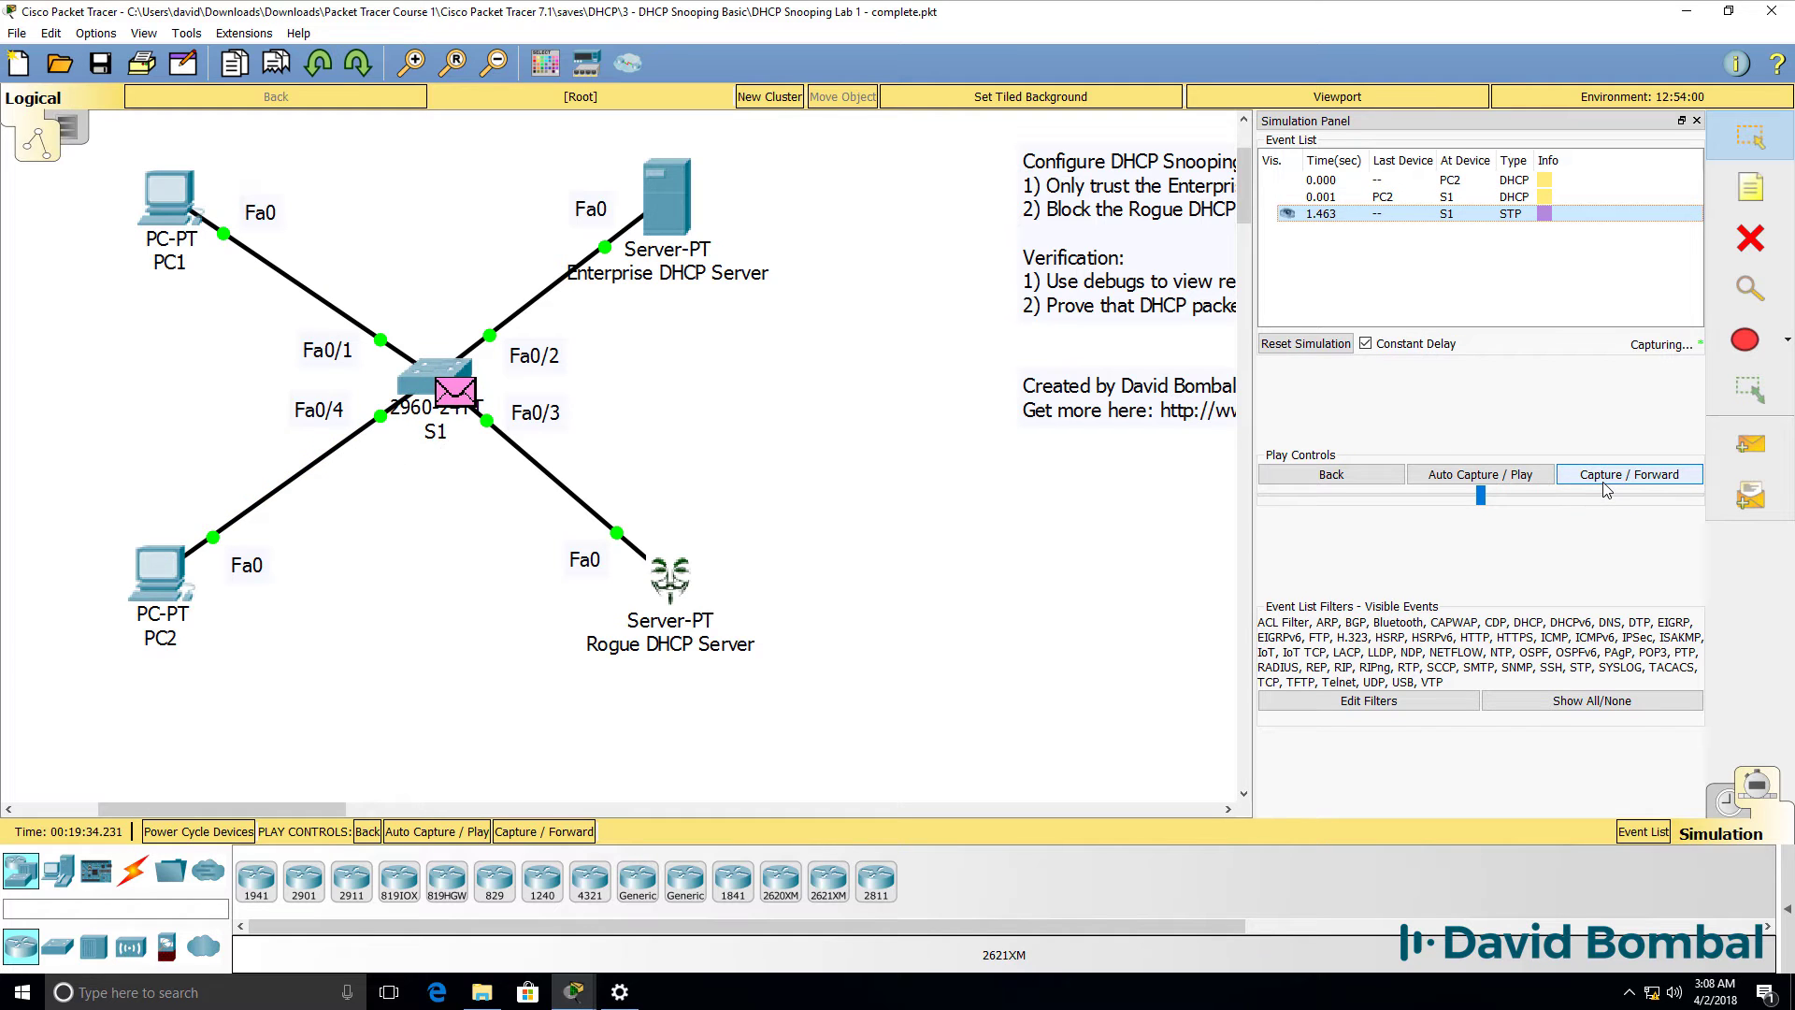
pyautogui.click(1390, 482)
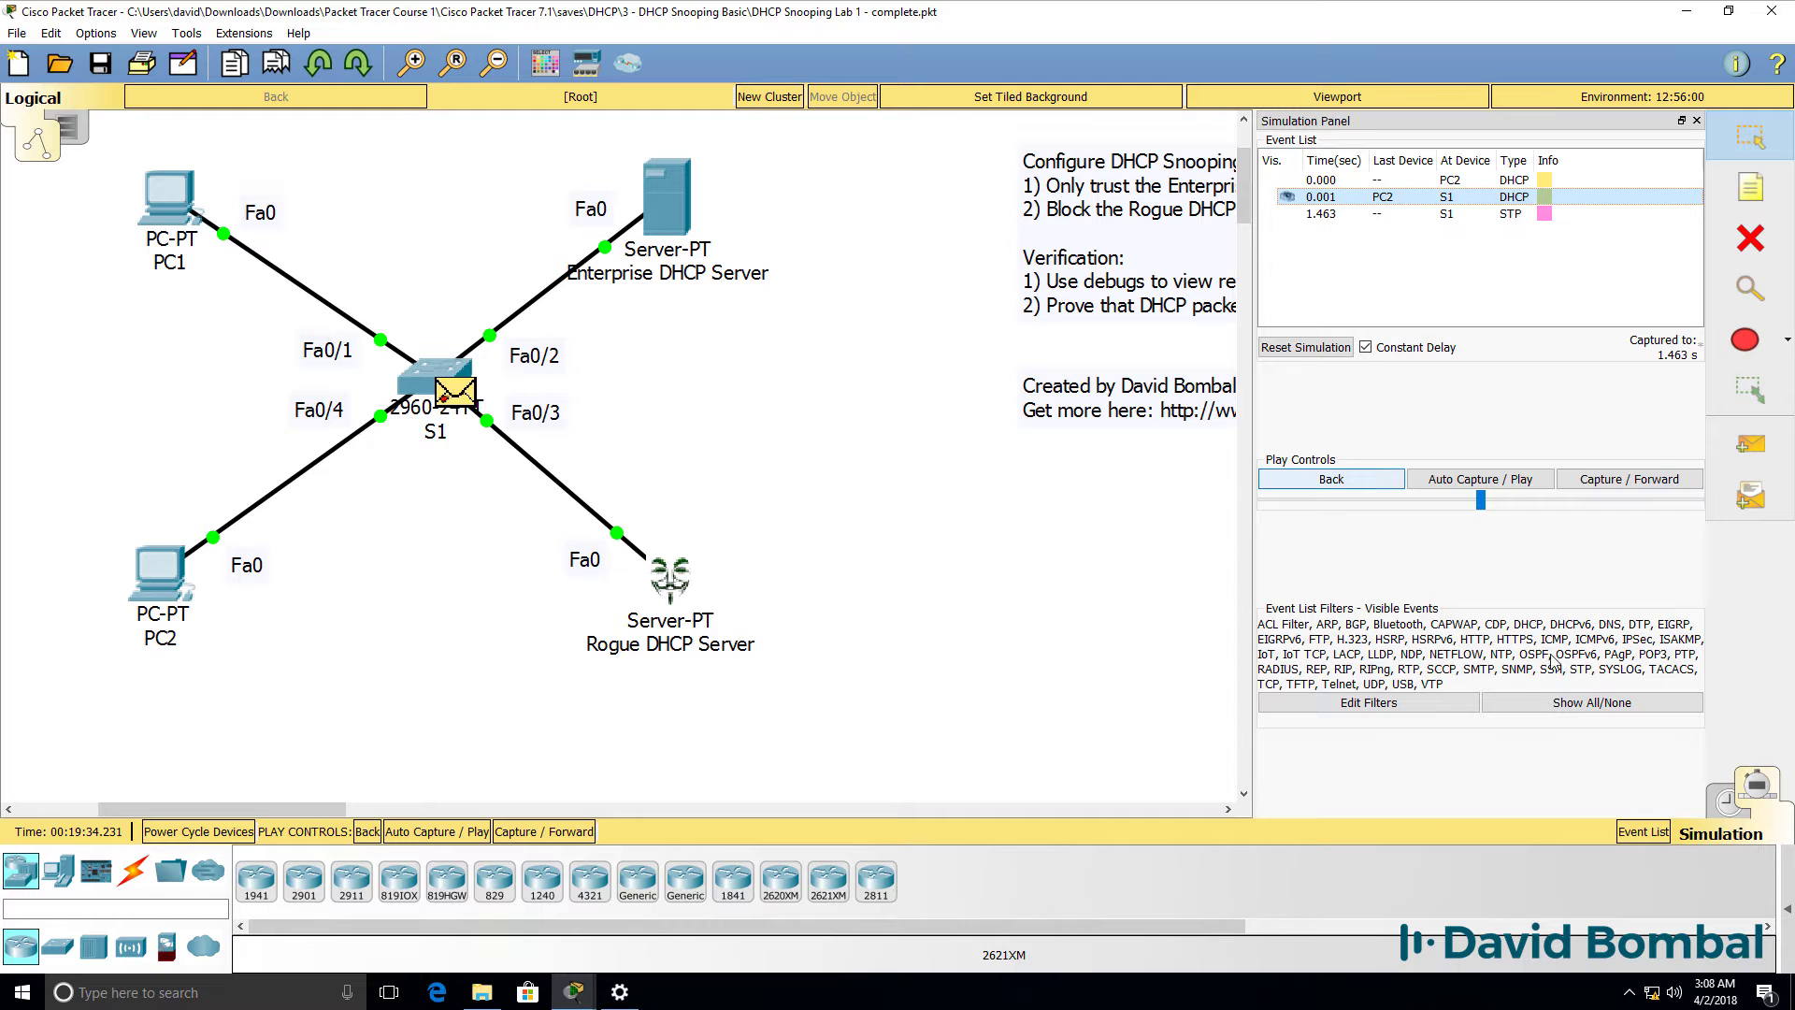
pyautogui.hotkey('shift', 'r')
# - Bring S1's CLI forward, shift it to uncover the task notes, and get a fresh prompt
pyautogui.click(585, 923)
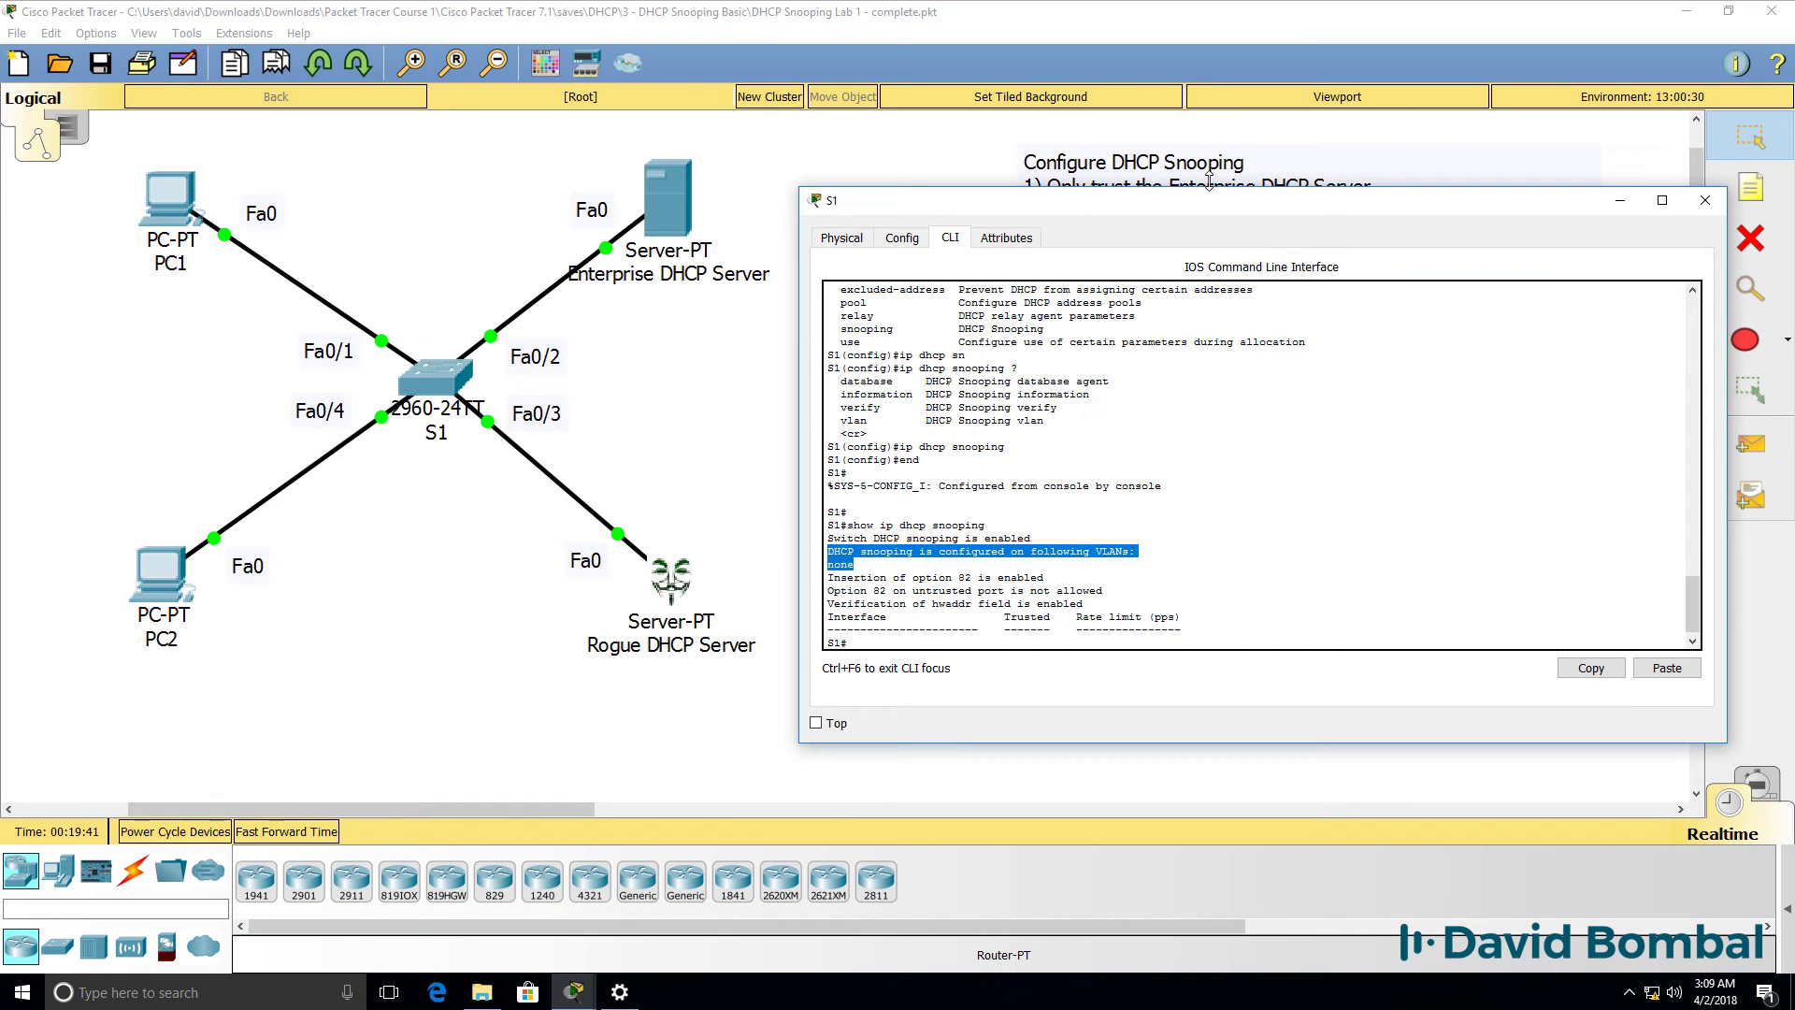
pyautogui.moveTo(1234, 202); pyautogui.dragTo(1246, 263)
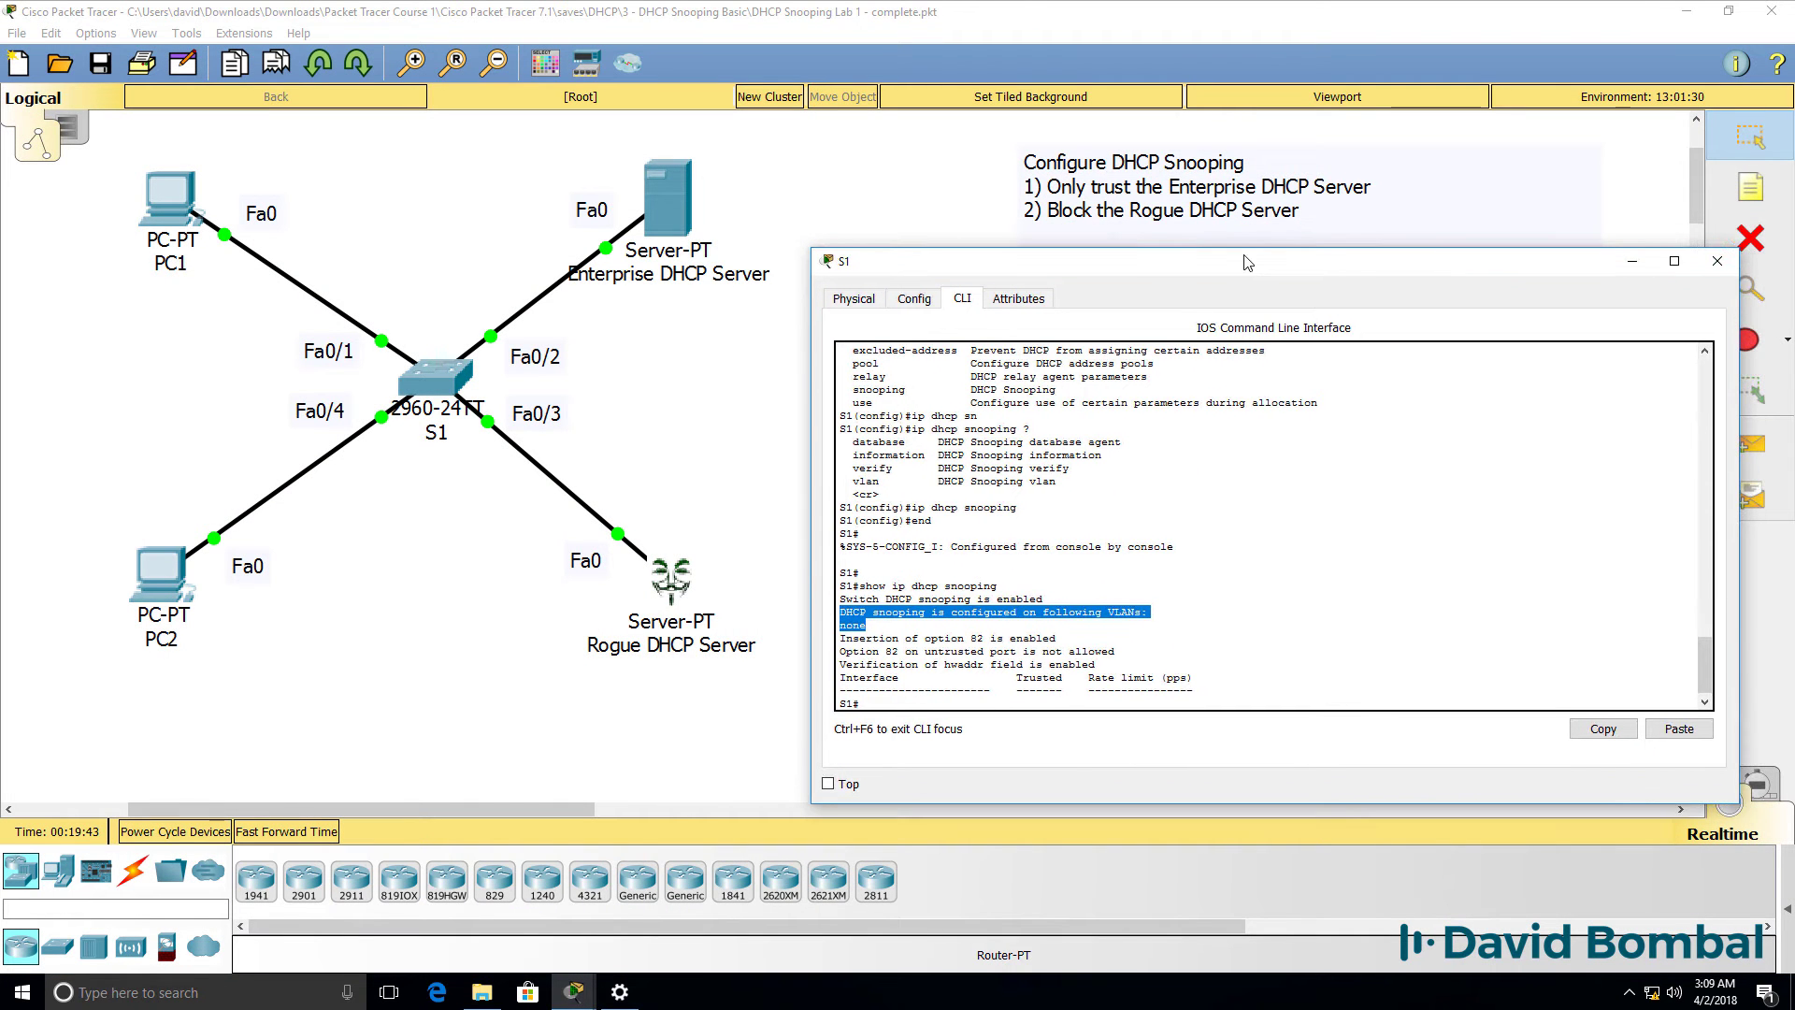
pyautogui.click(1195, 434)
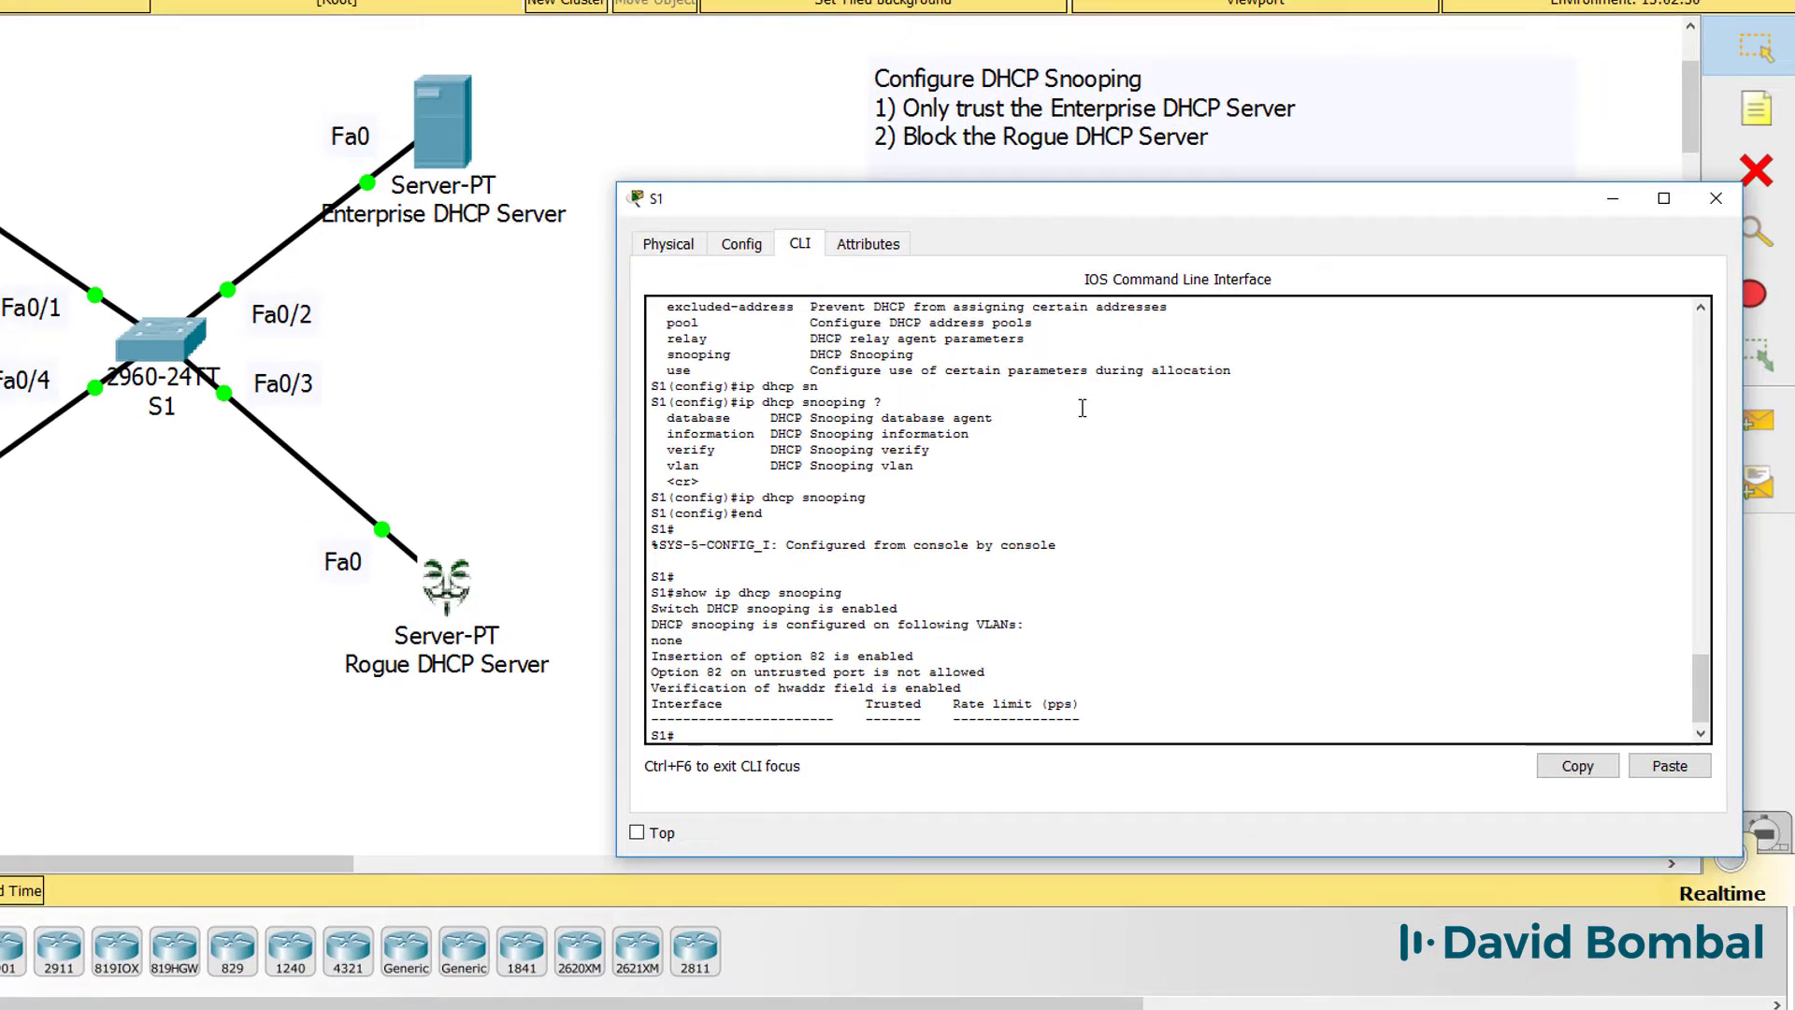
pyautogui.press('Return')
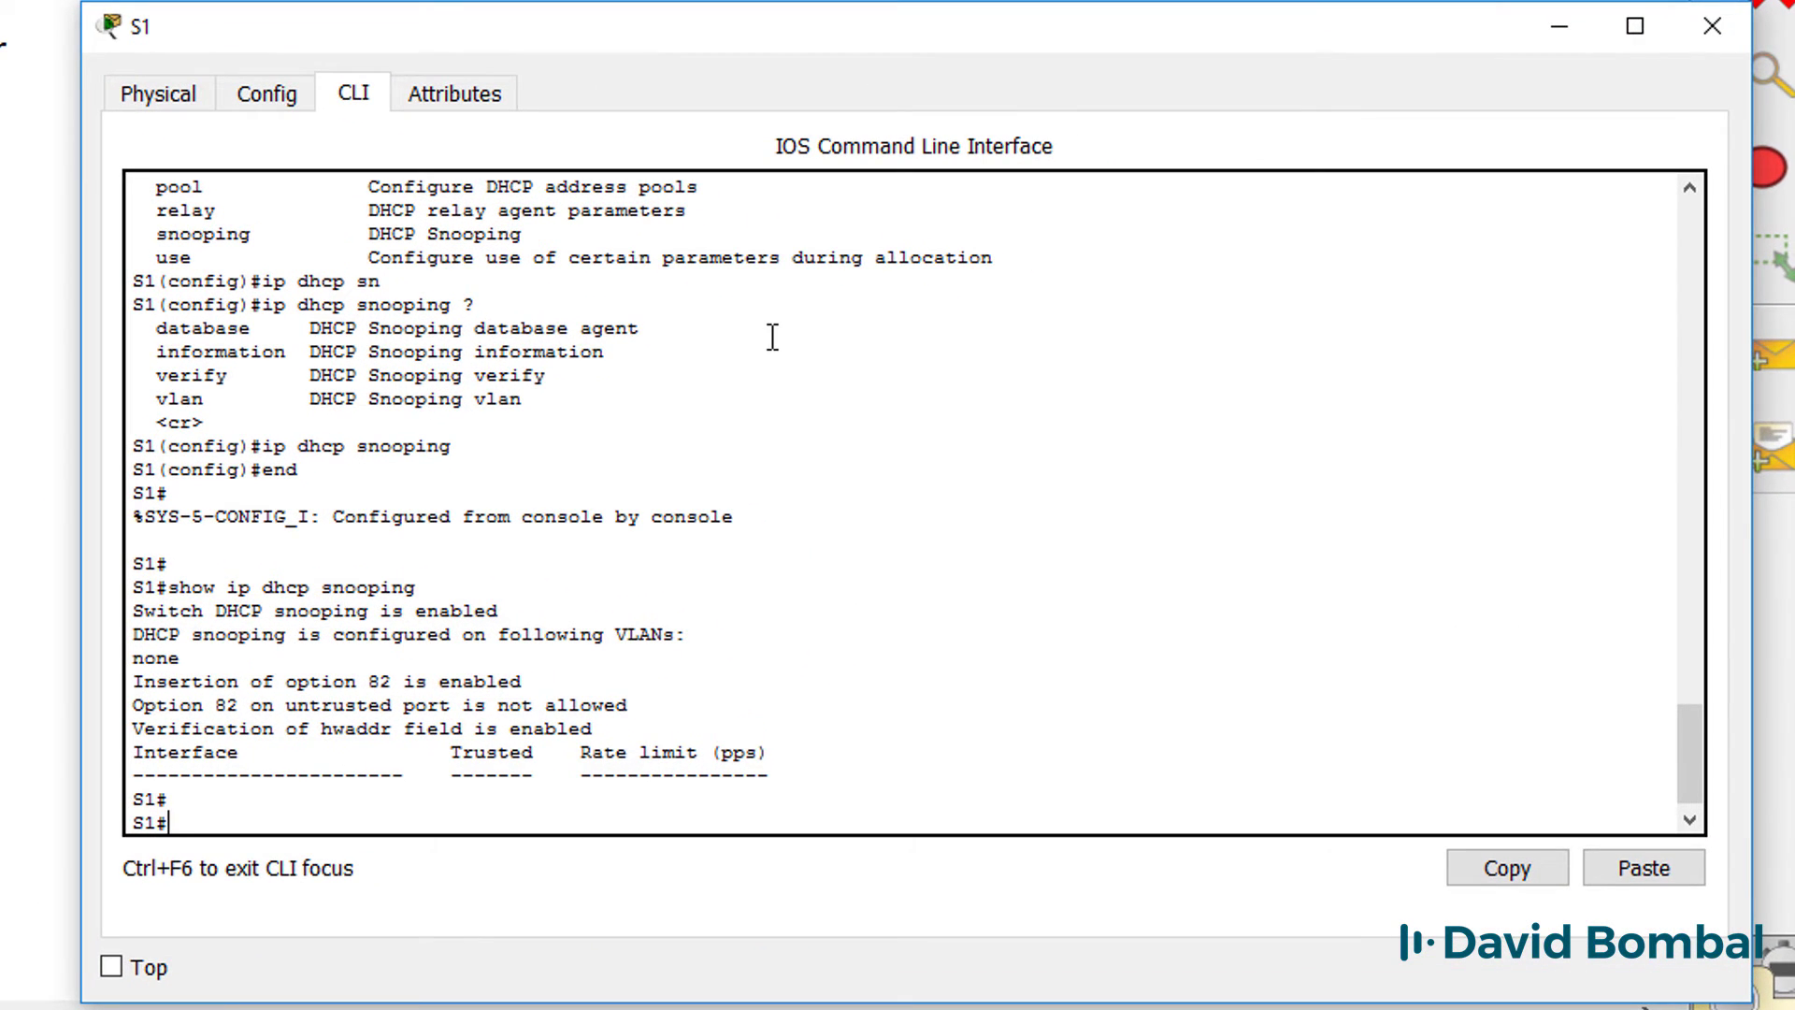
# - Enable DHCP snooping debugging on S1 with 'debug ip dhcp snooping'
pyautogui.write('conf t')
pyautogui.press('BackSpace')
pyautogui.press('BackSpace')
pyautogui.press('BackSpace')
pyautogui.press('BackSpace')
pyautogui.write('debug ip dch')
pyautogui.press('BackSpace')
pyautogui.press('BackSpace')
pyautogui.write('h')
pyautogui.press('Tab')
pyautogui.write('sn')
pyautogui.press('Tab')
pyautogui.press('Return')
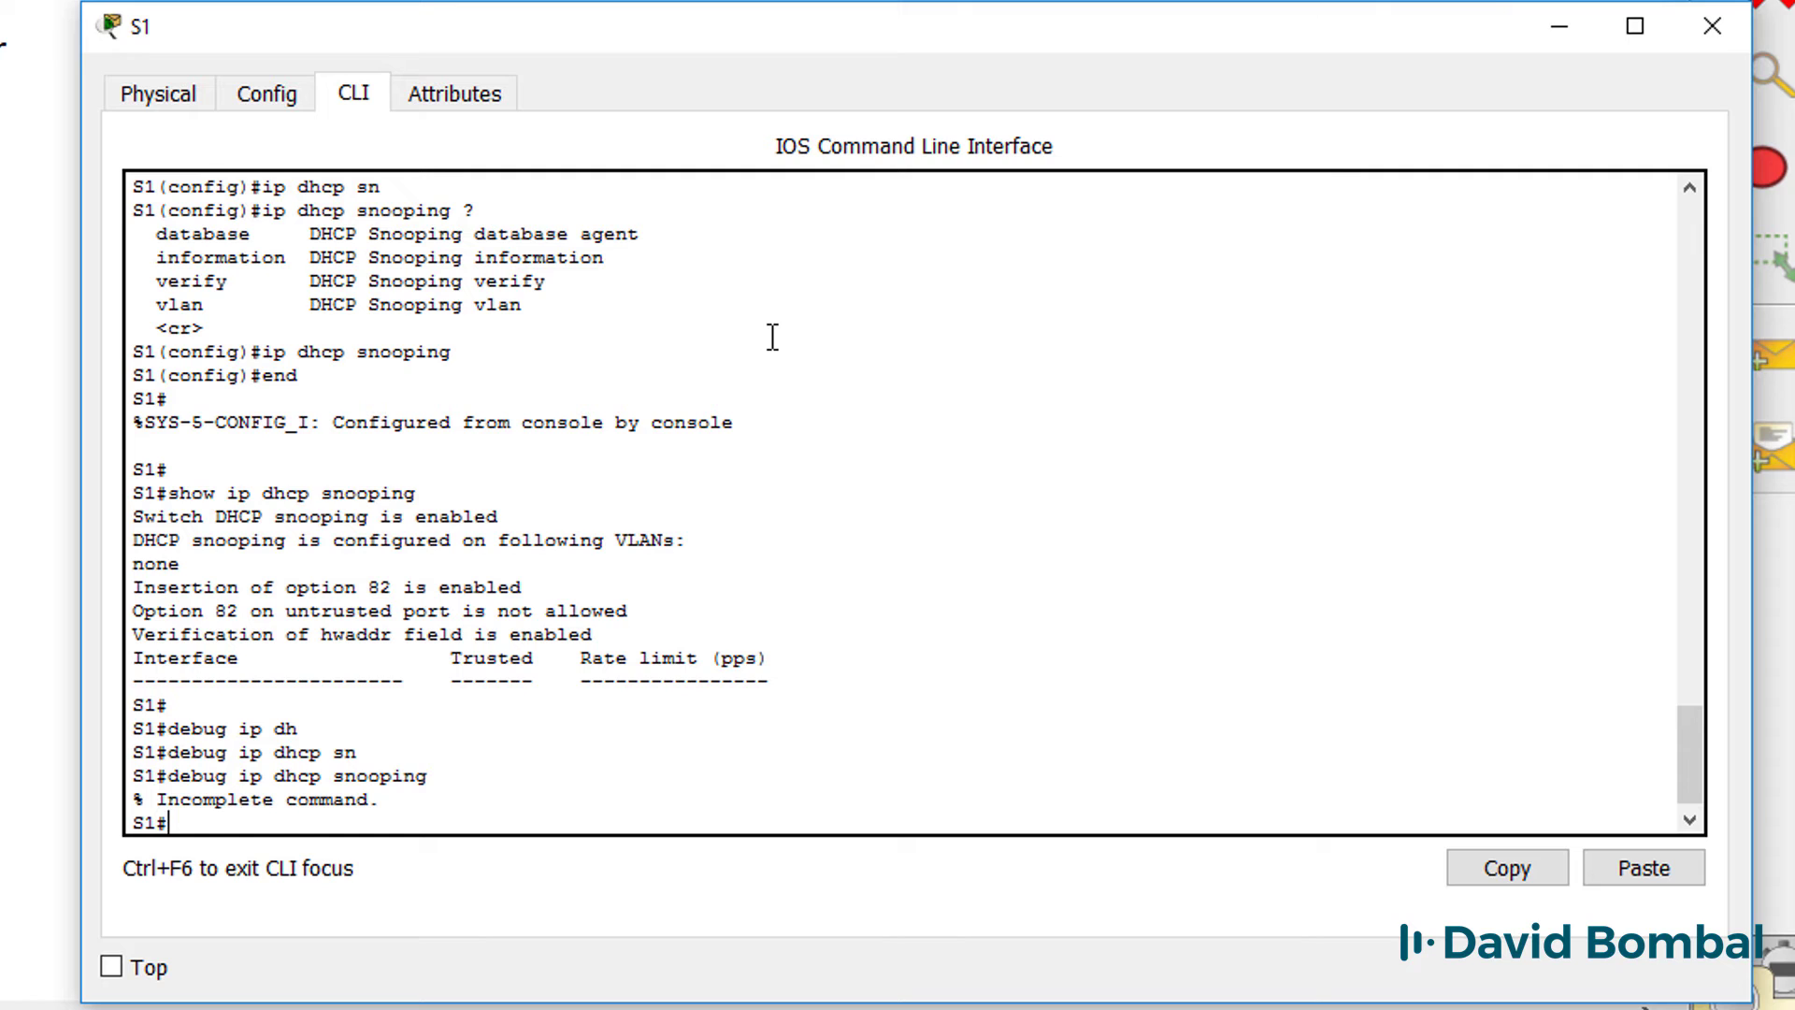
# - Turn on 'debug ip dhcp snooping packet' and enable 'terminal monitor' on S1
pyautogui.press('Up')
pyautogui.write('?')
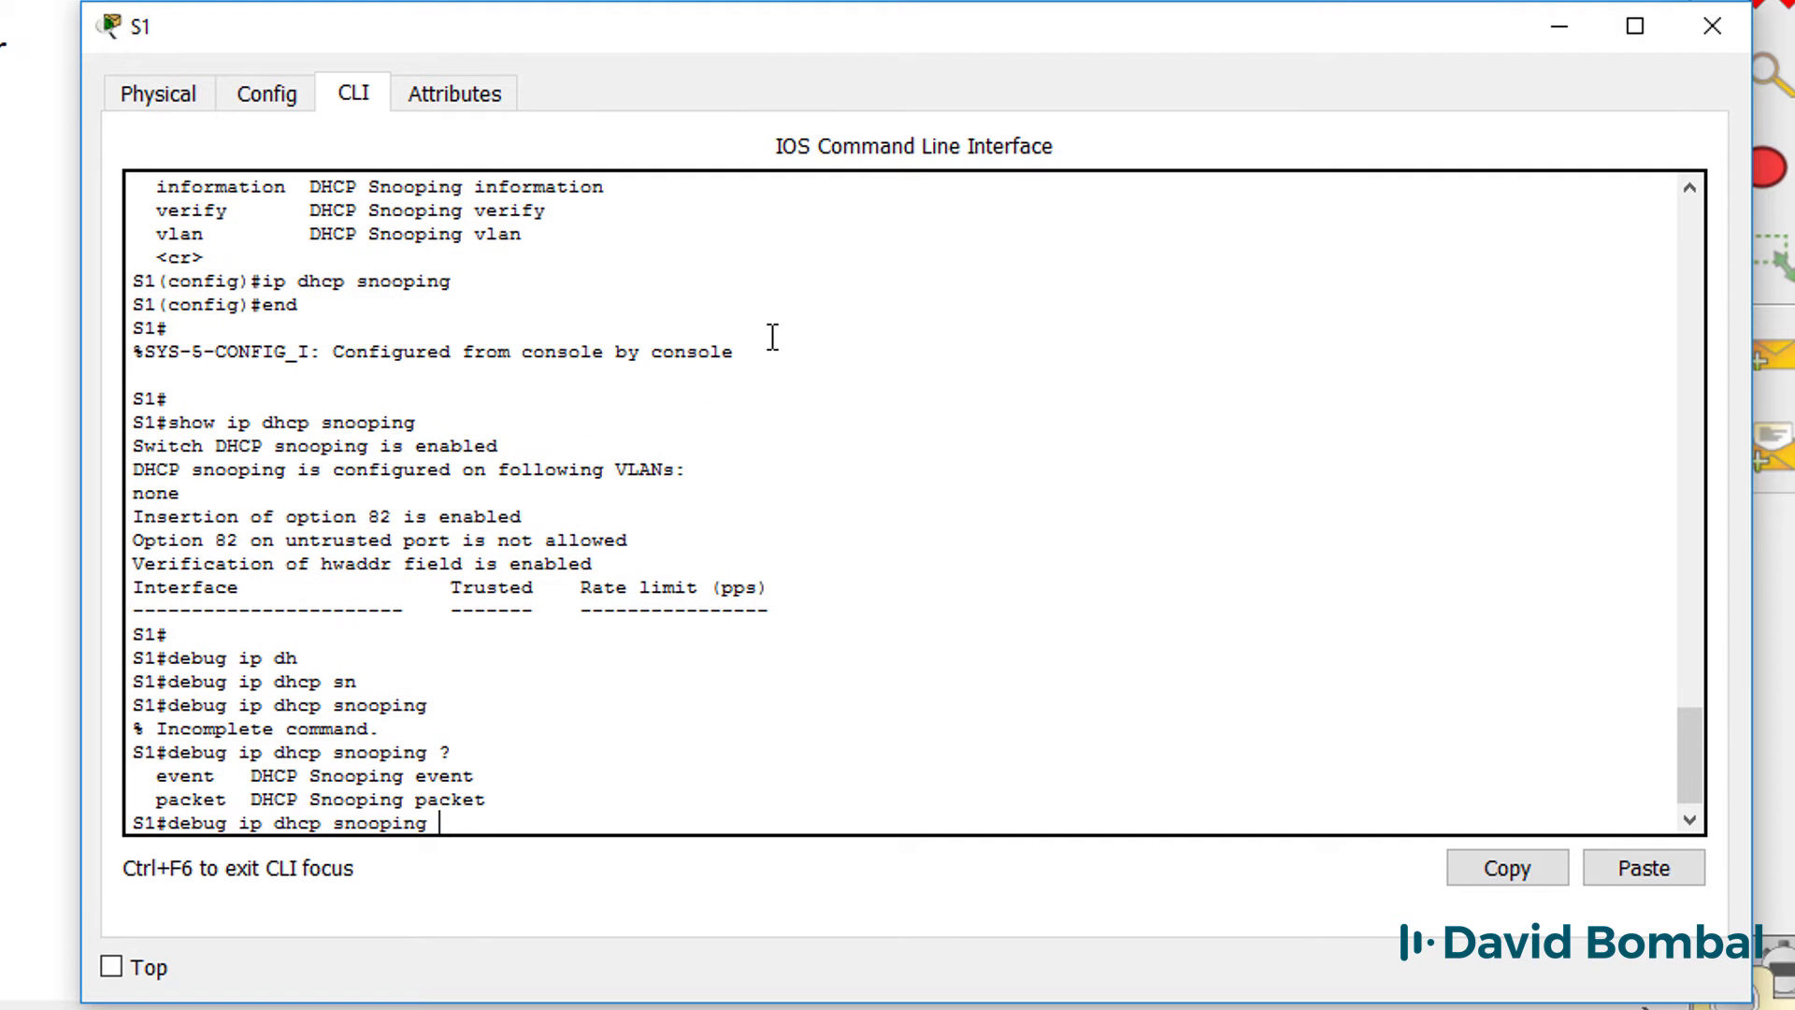
pyautogui.write('pac')
pyautogui.press('Tab')
pyautogui.press('Return')
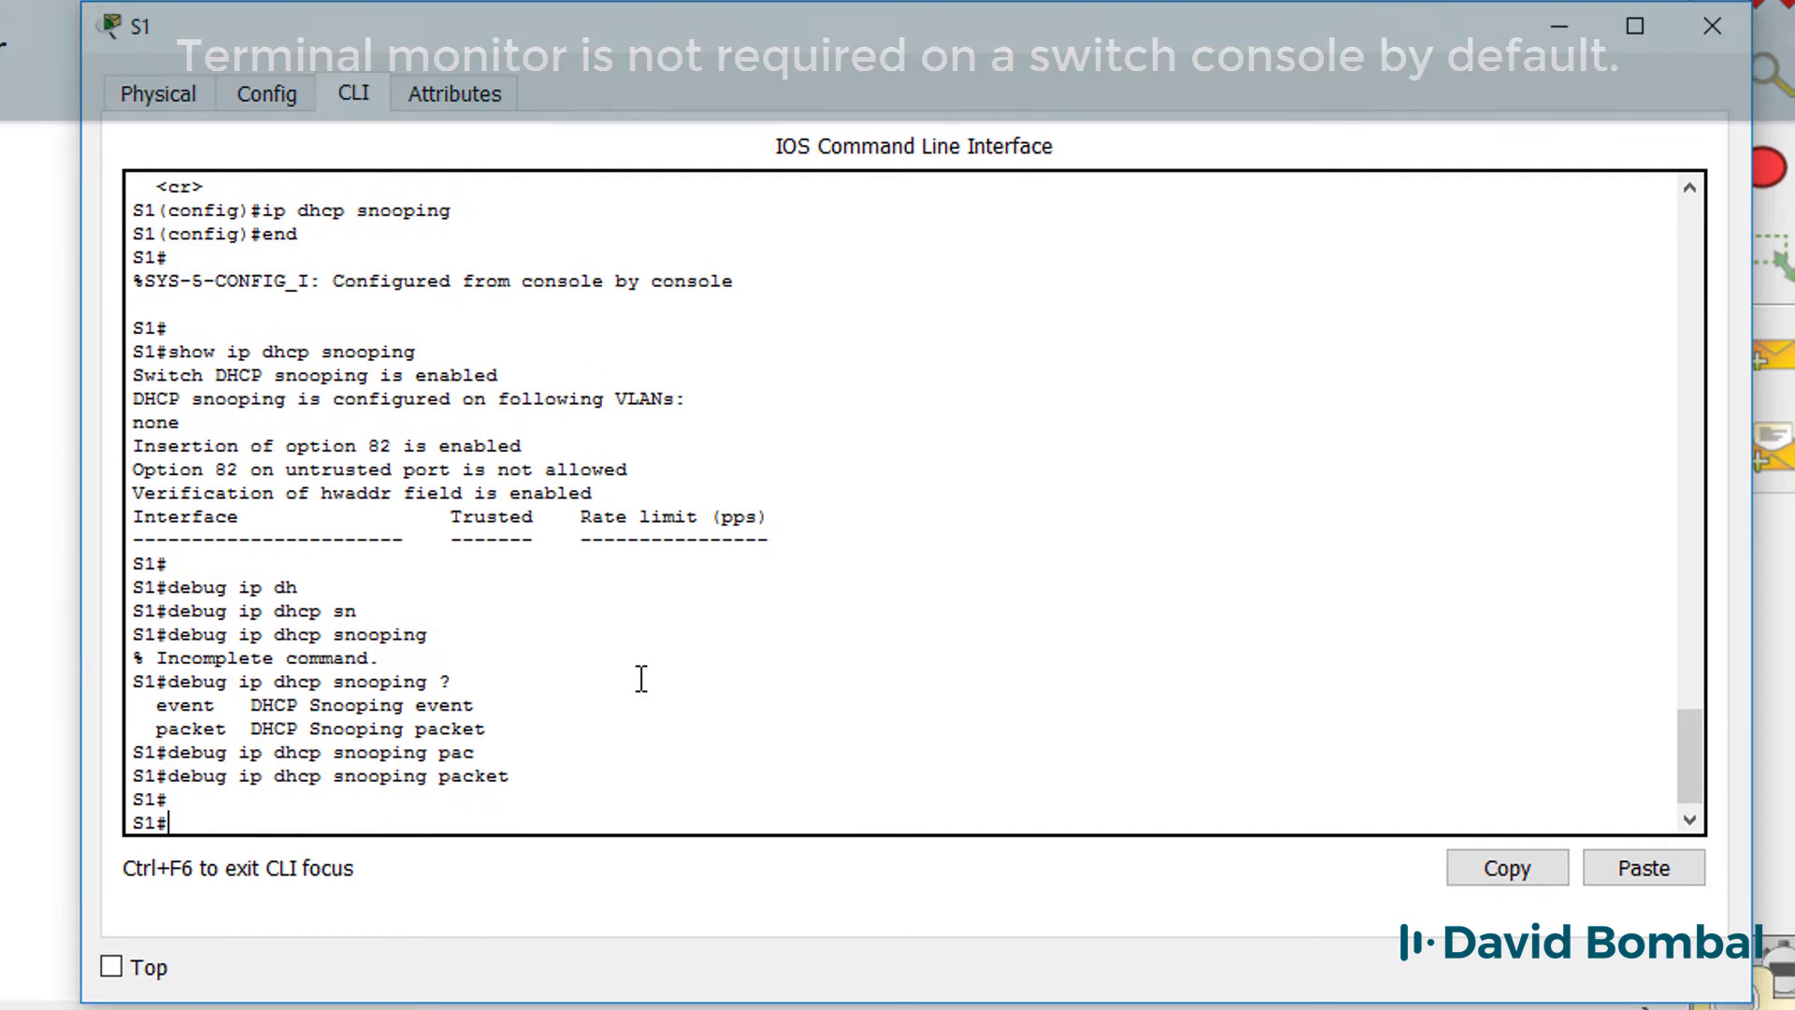
pyautogui.write('term mon')
pyautogui.press('Return')
pyautogui.press('Return')
# - Enable DHCP snooping on VLAN 1 with 'ip dhcp snooping vlan 1' and exit configuration mode
pyautogui.write('conf t')
pyautogui.press('Return')
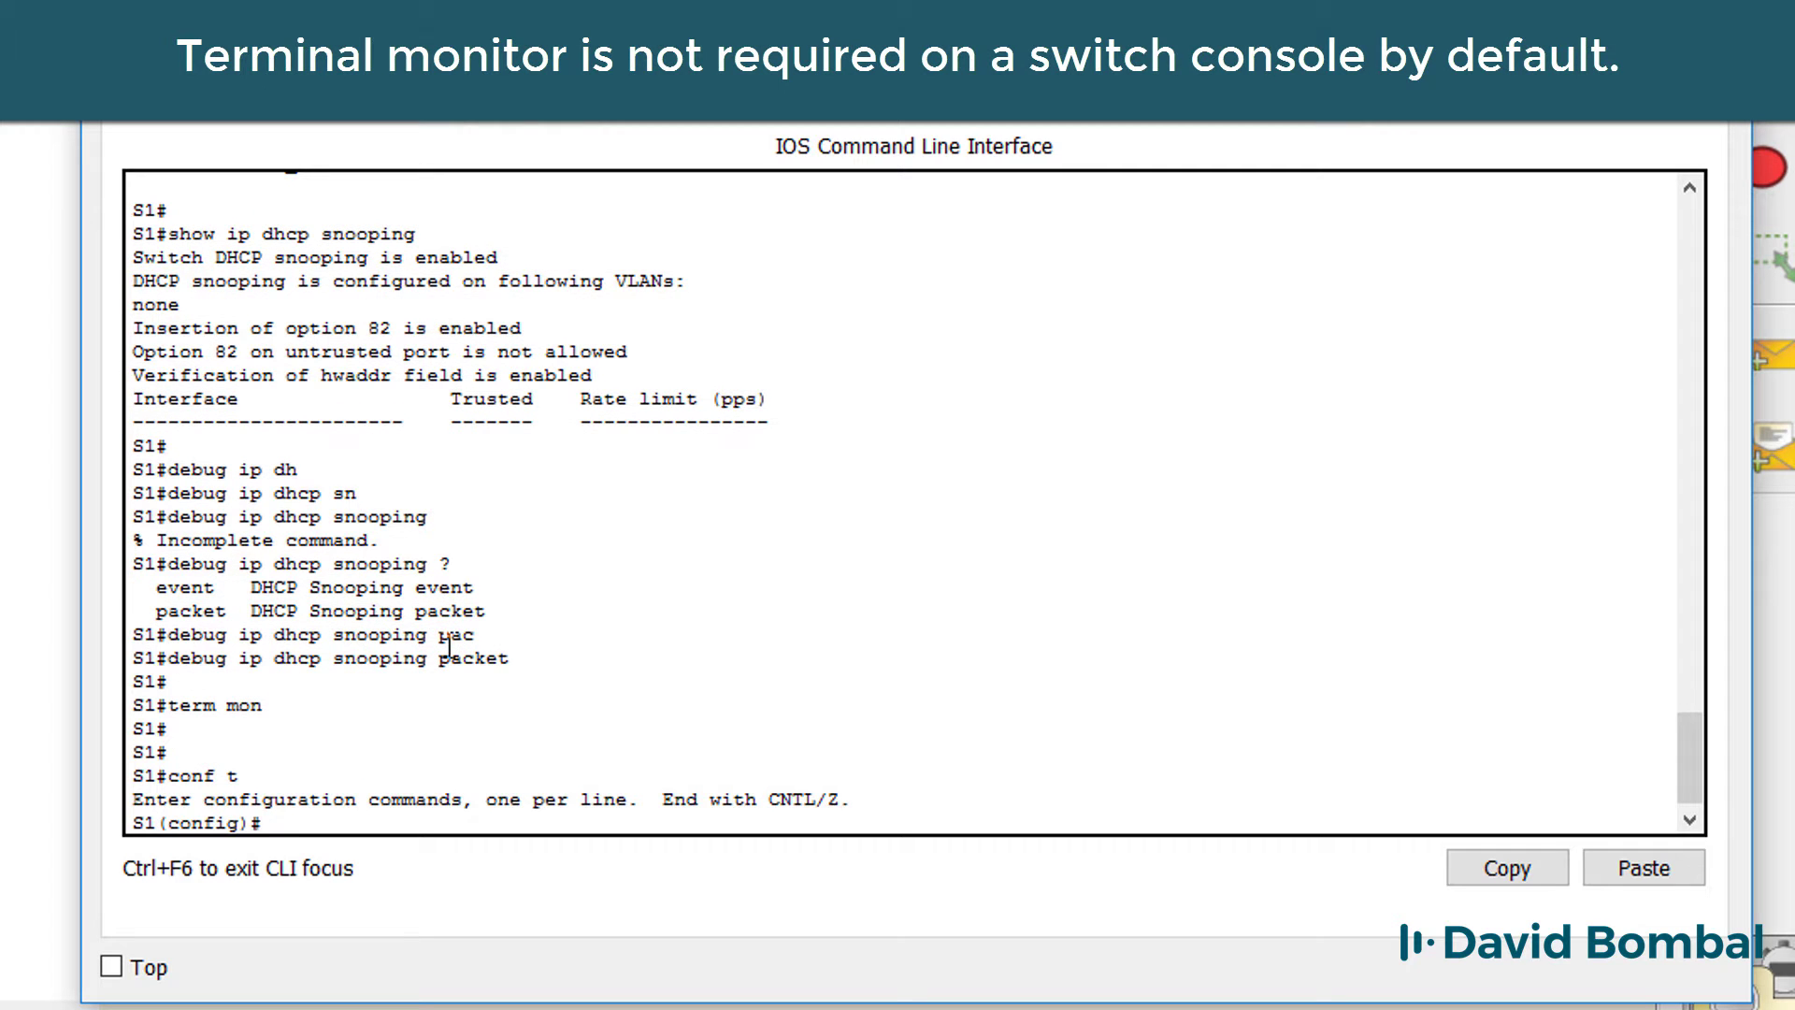
pyautogui.write('ip dh')
pyautogui.press('Tab')
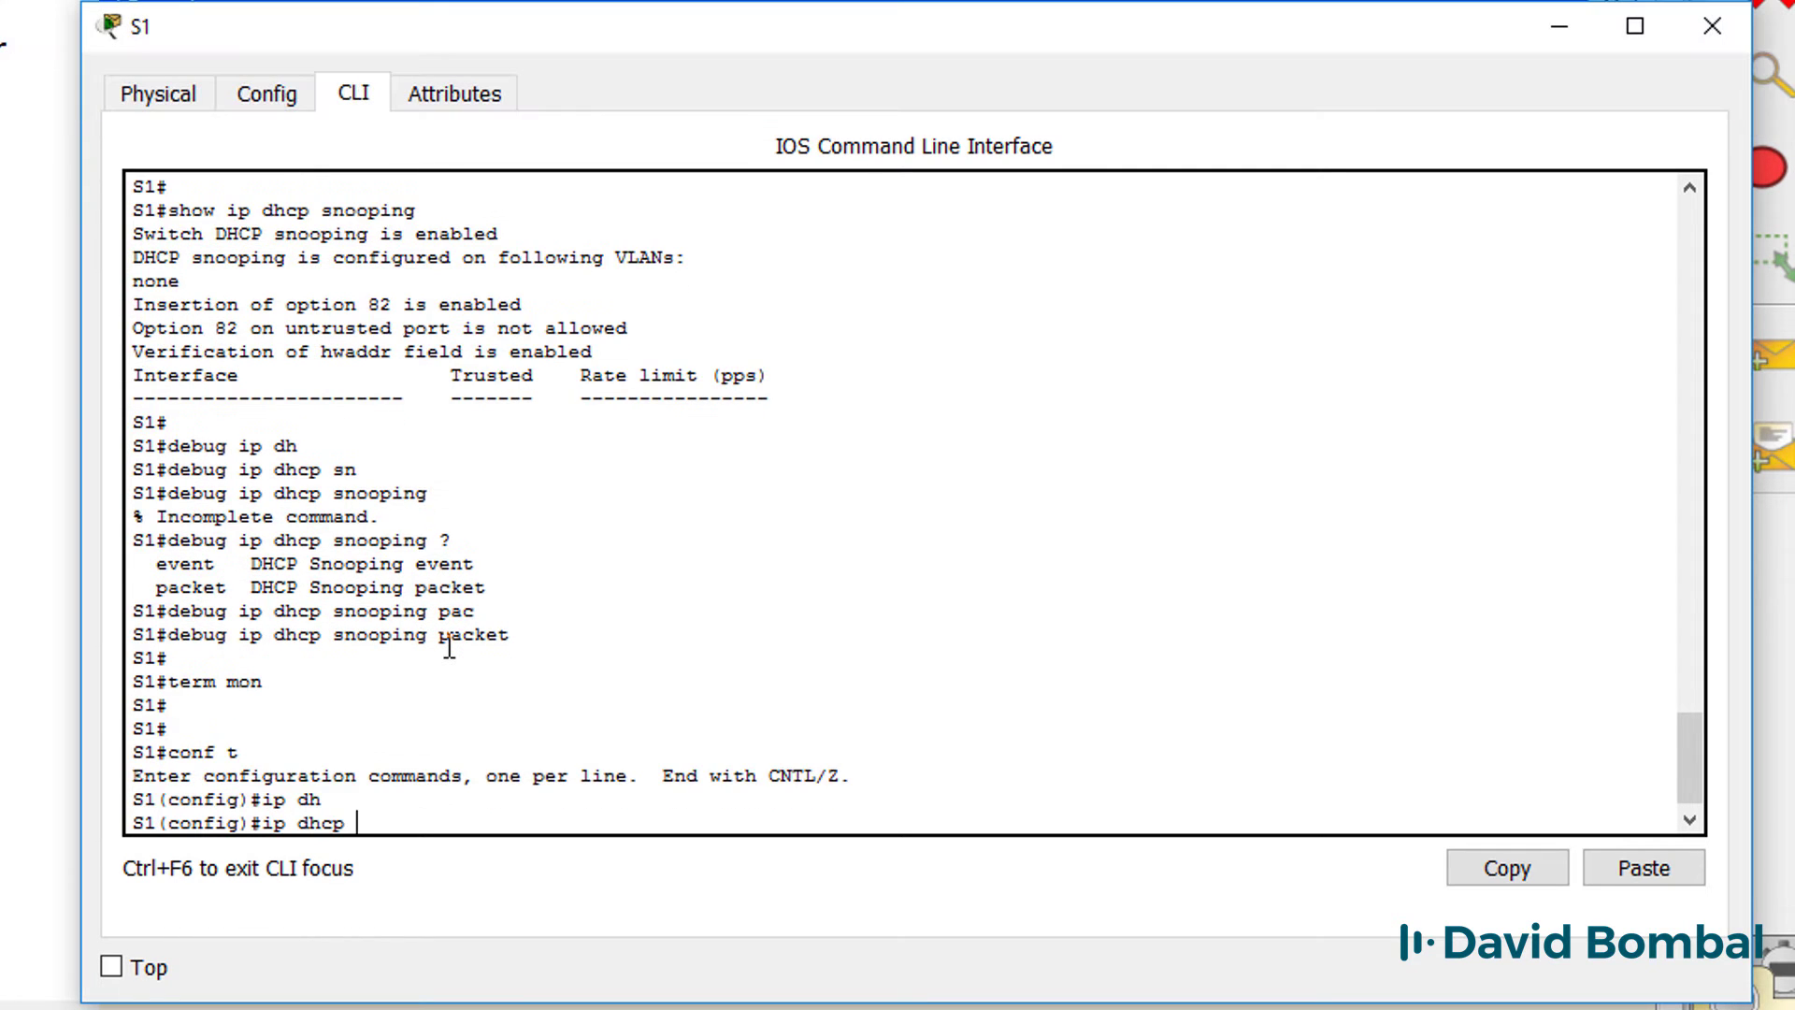
pyautogui.write('?sn')
pyautogui.press('Tab')
pyautogui.write('?')
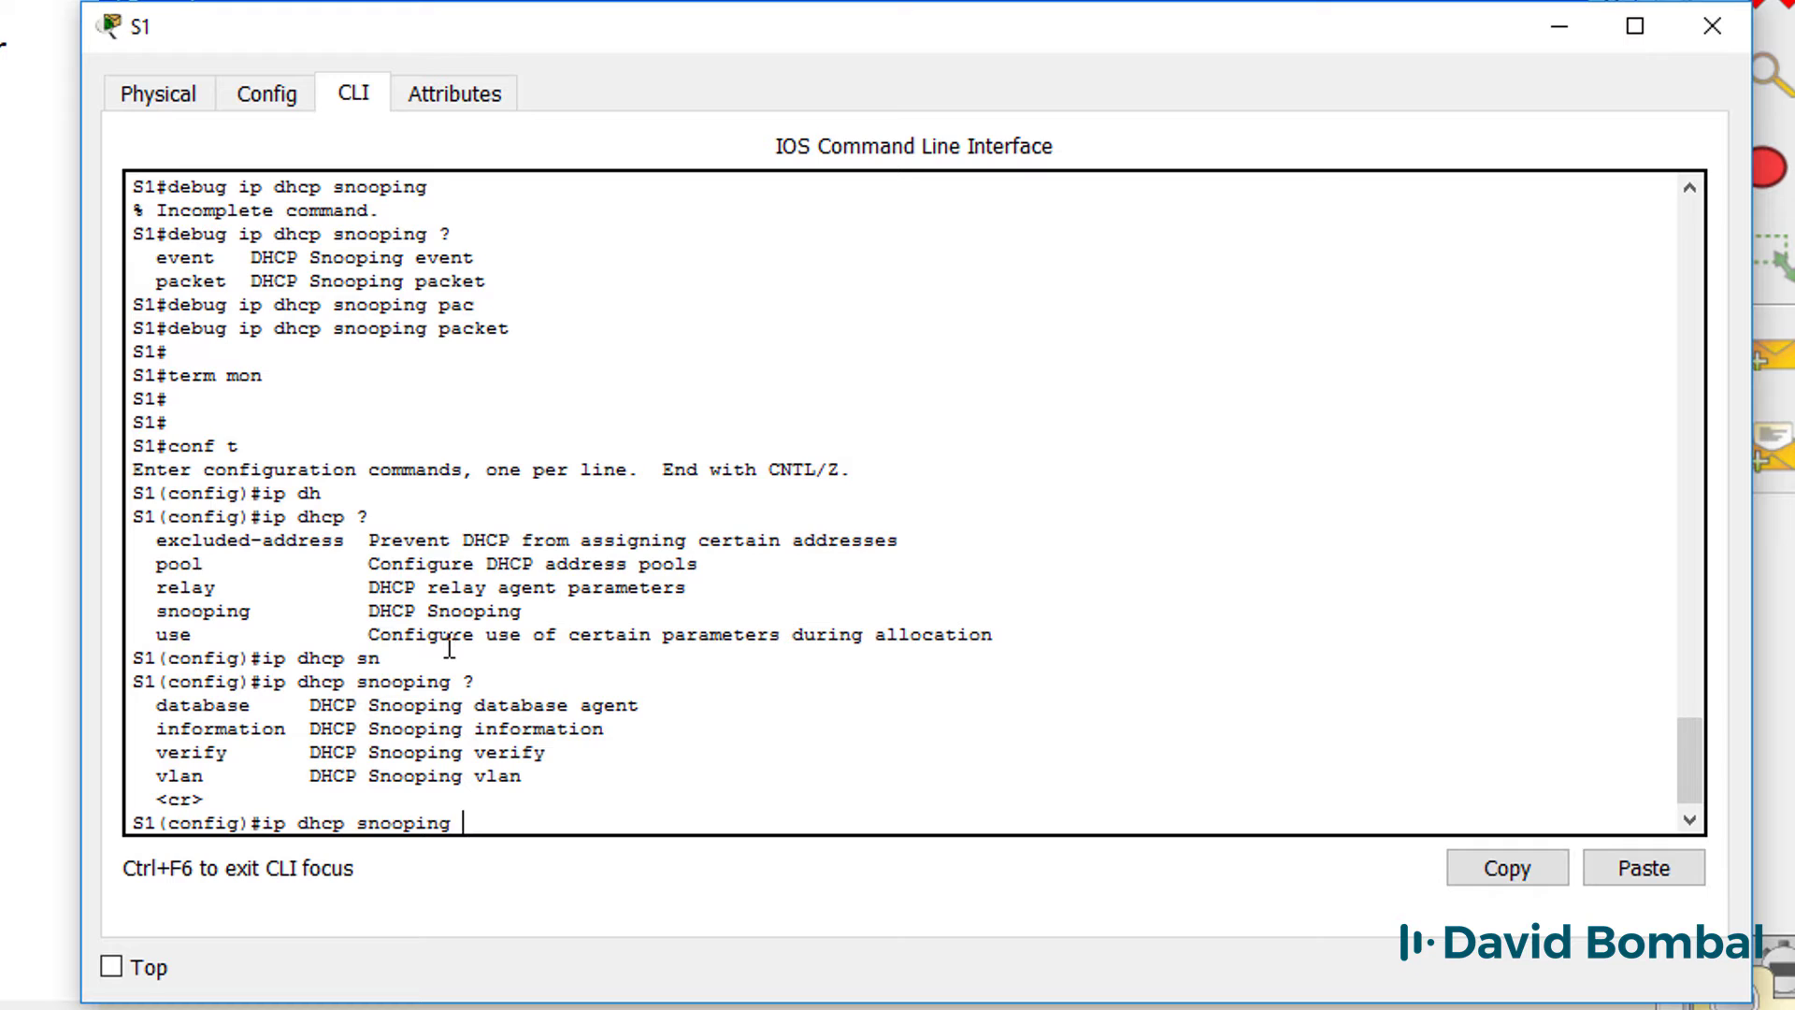
pyautogui.write('vlan ?1')
pyautogui.press('Return')
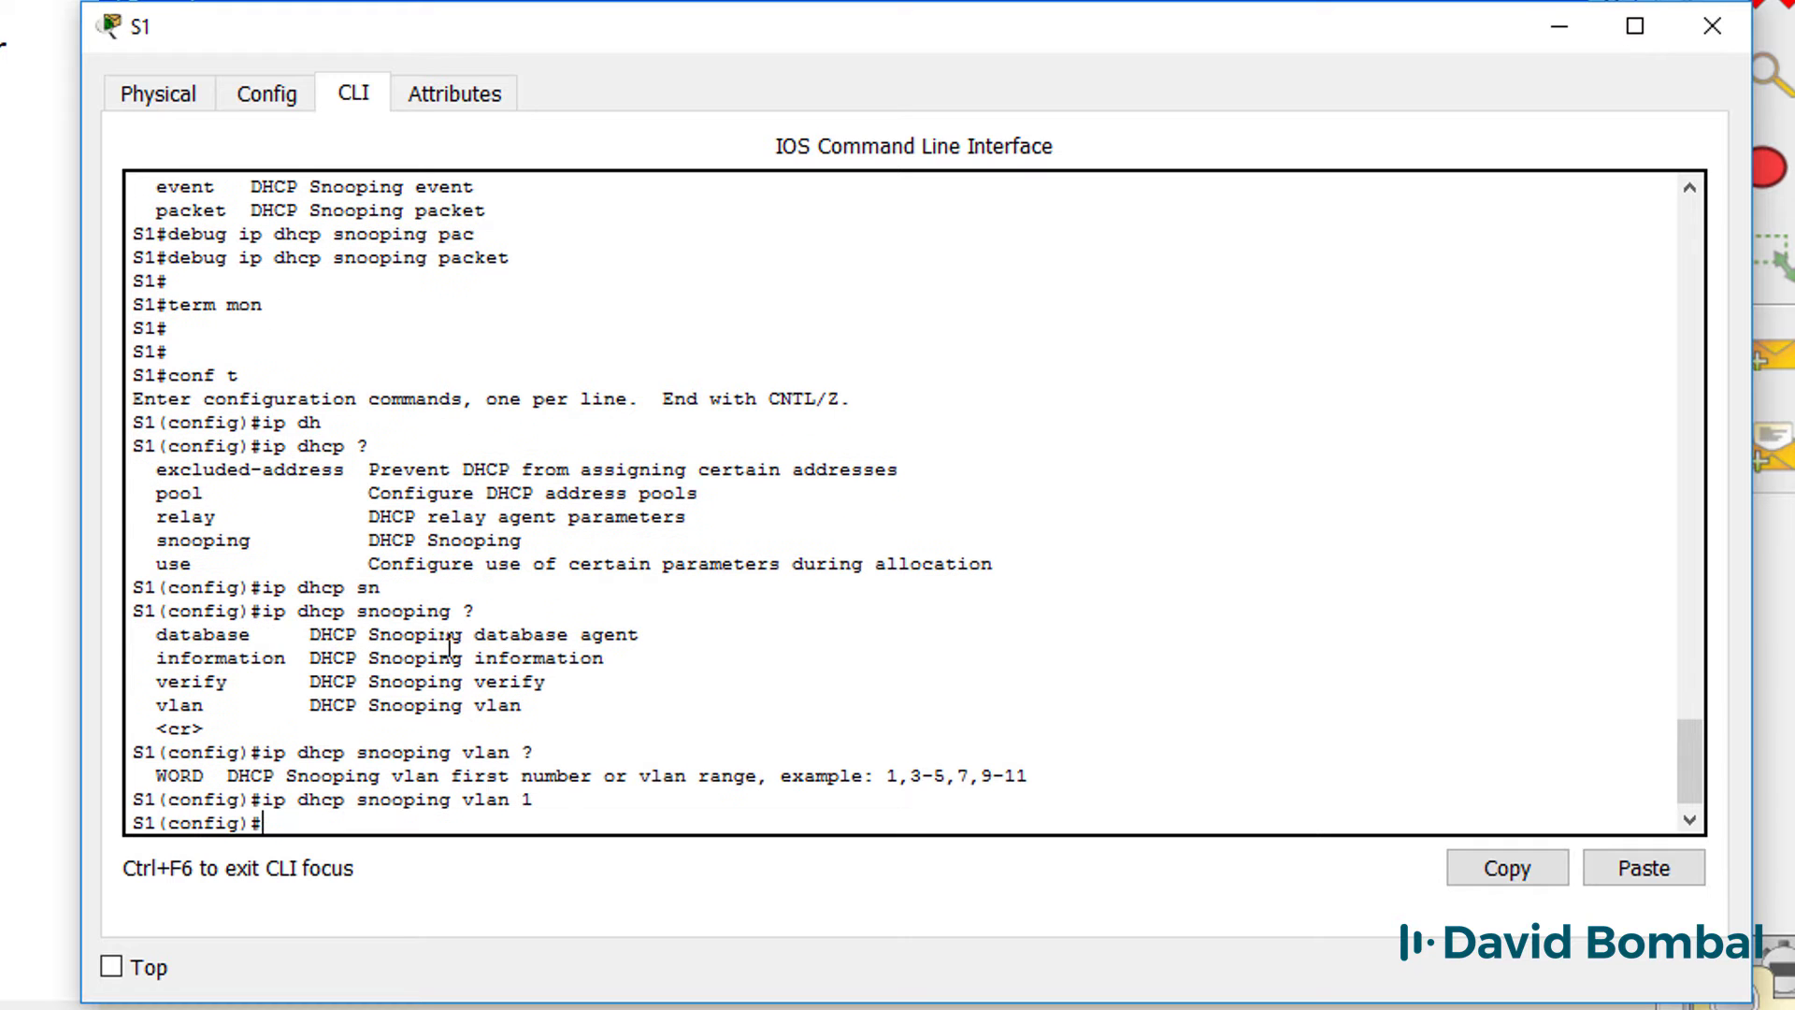
pyautogui.write('end')
pyautogui.press('Return')
# - Run 'show vlan brief' and highlight VLAN 1 with its member ports
pyautogui.write('s')
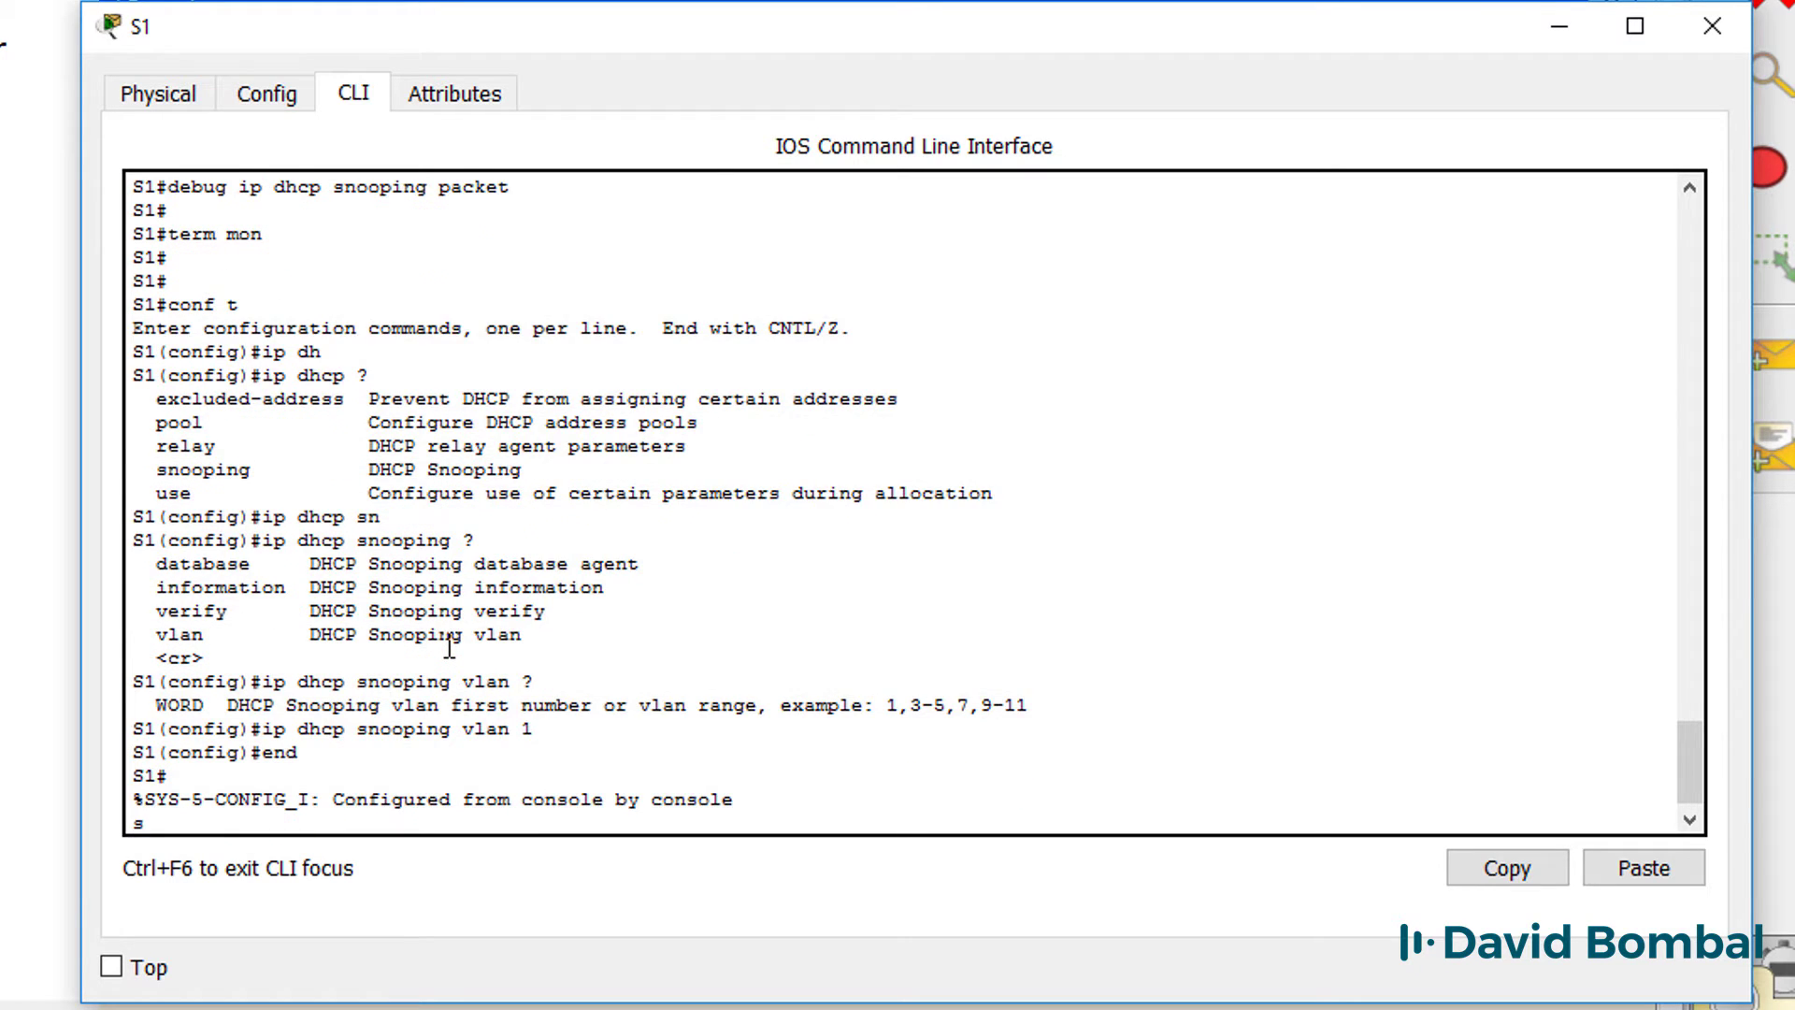
pyautogui.press('Return')
pyautogui.press('Return')
pyautogui.press('Return')
pyautogui.write('sh vlan br')
pyautogui.press('Tab')
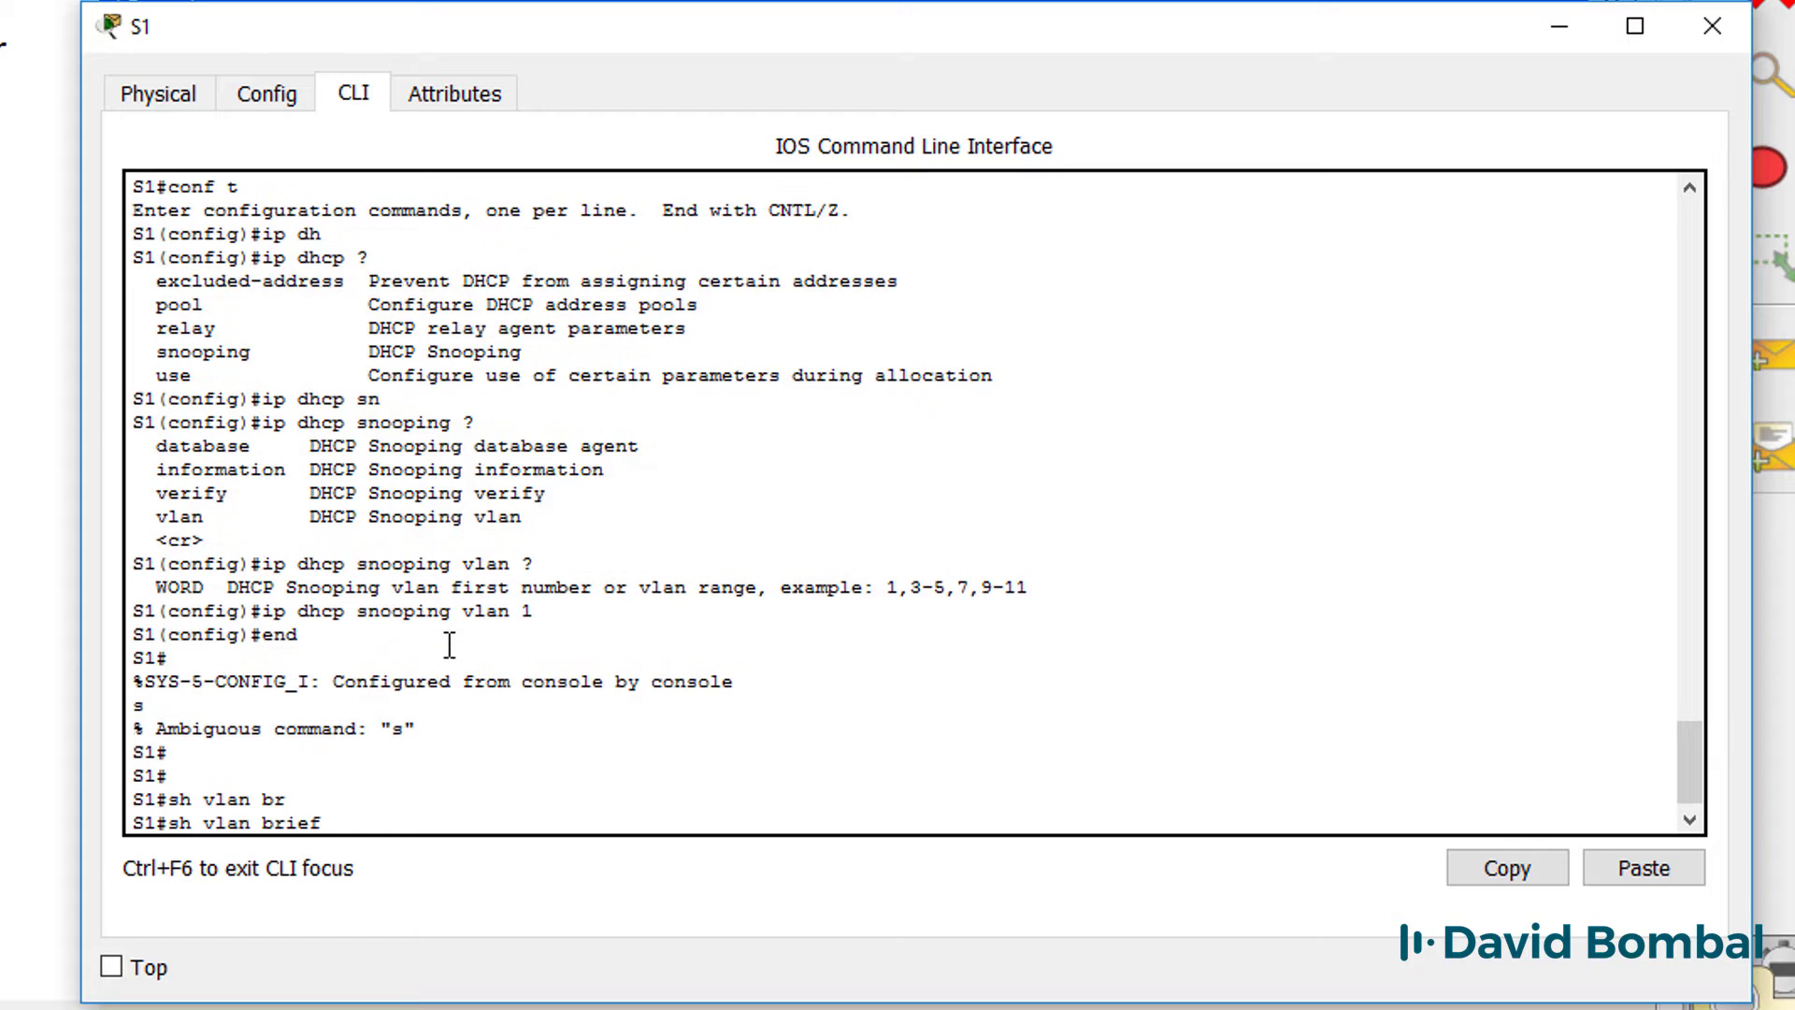
pyautogui.press('Return')
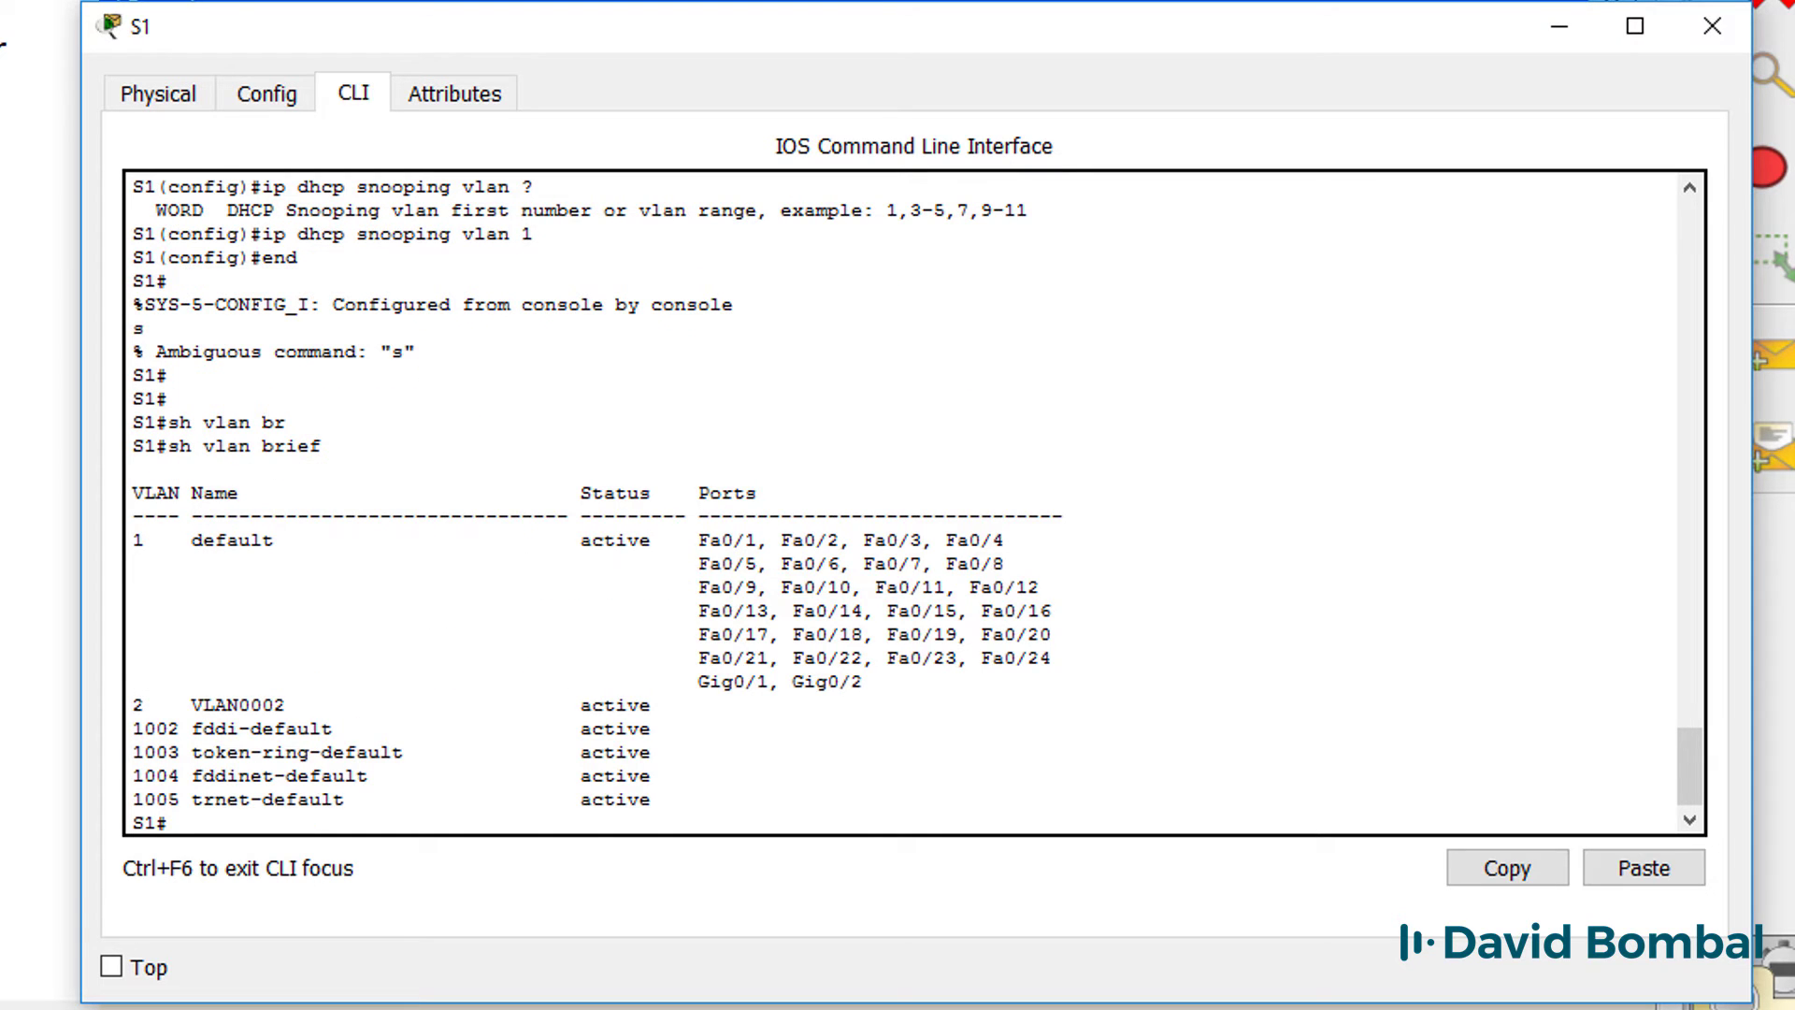
pyautogui.moveTo(921, 675); pyautogui.dragTo(133, 517)
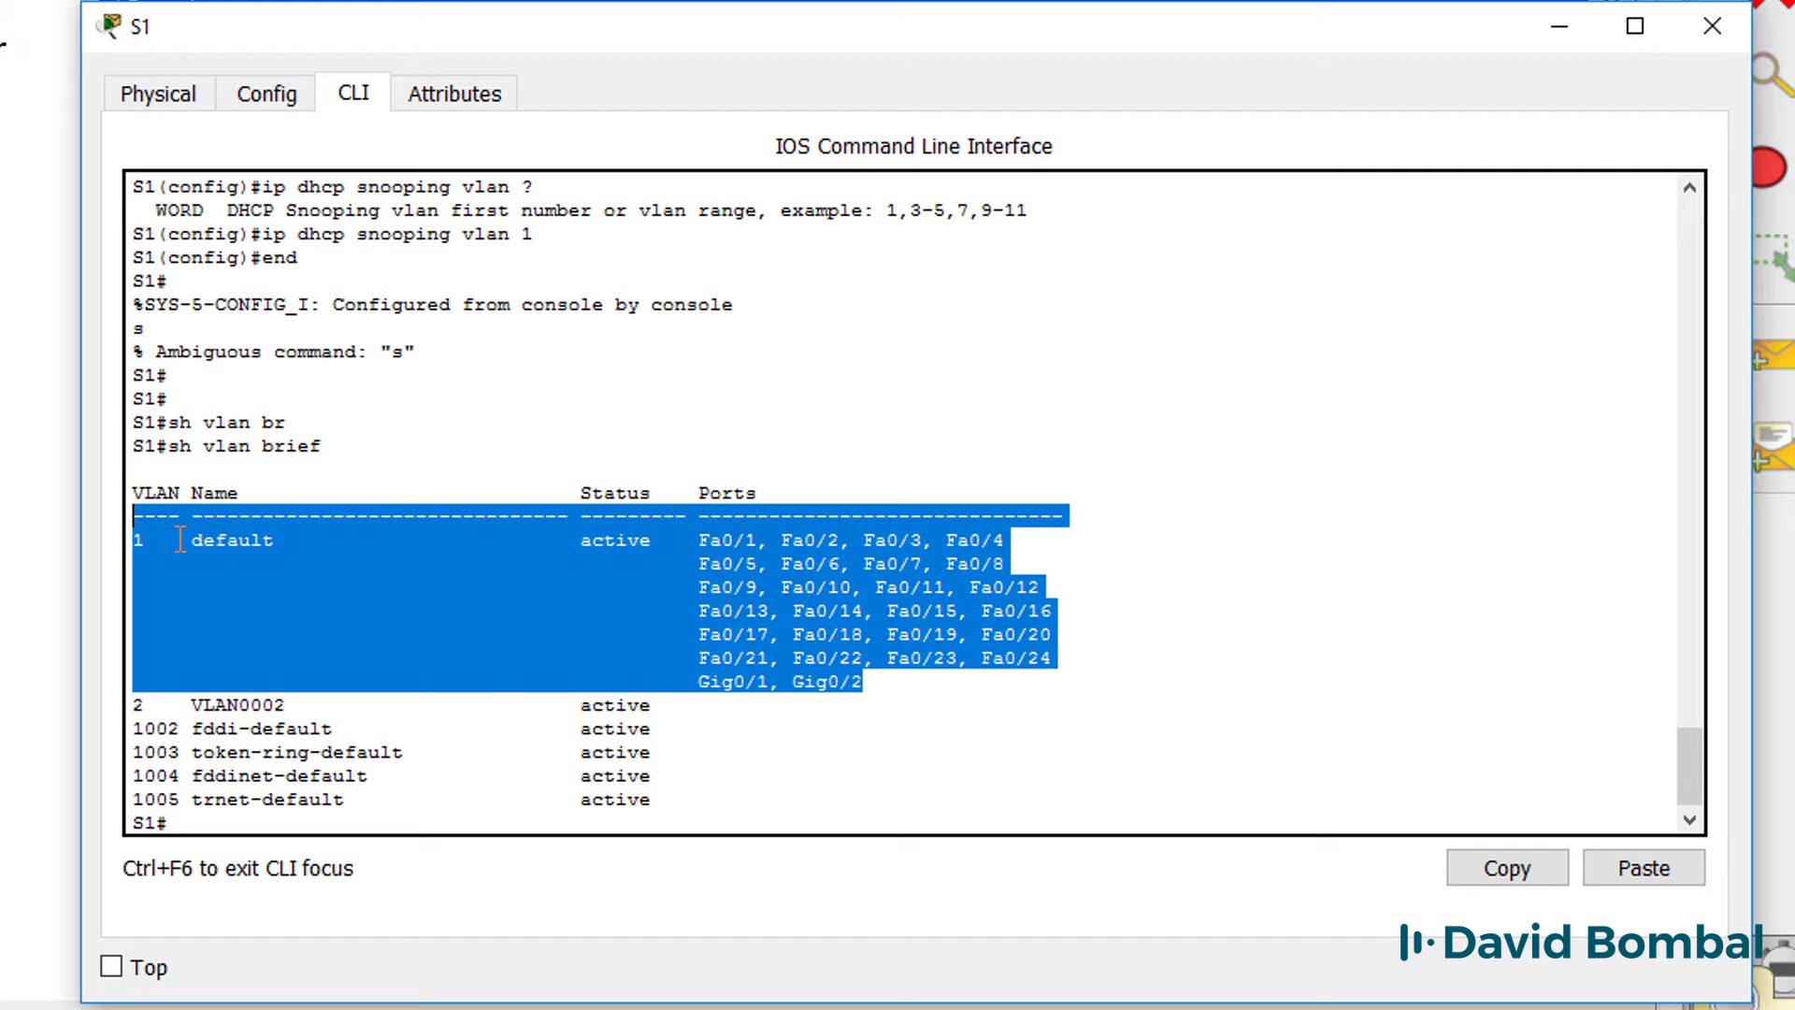
pyautogui.hotkey('ctrl', 'c')
# - Make interface Fa0/2 a trusted port with 'ip dhcp snooping trust', then end configuration
pyautogui.write('conf t')
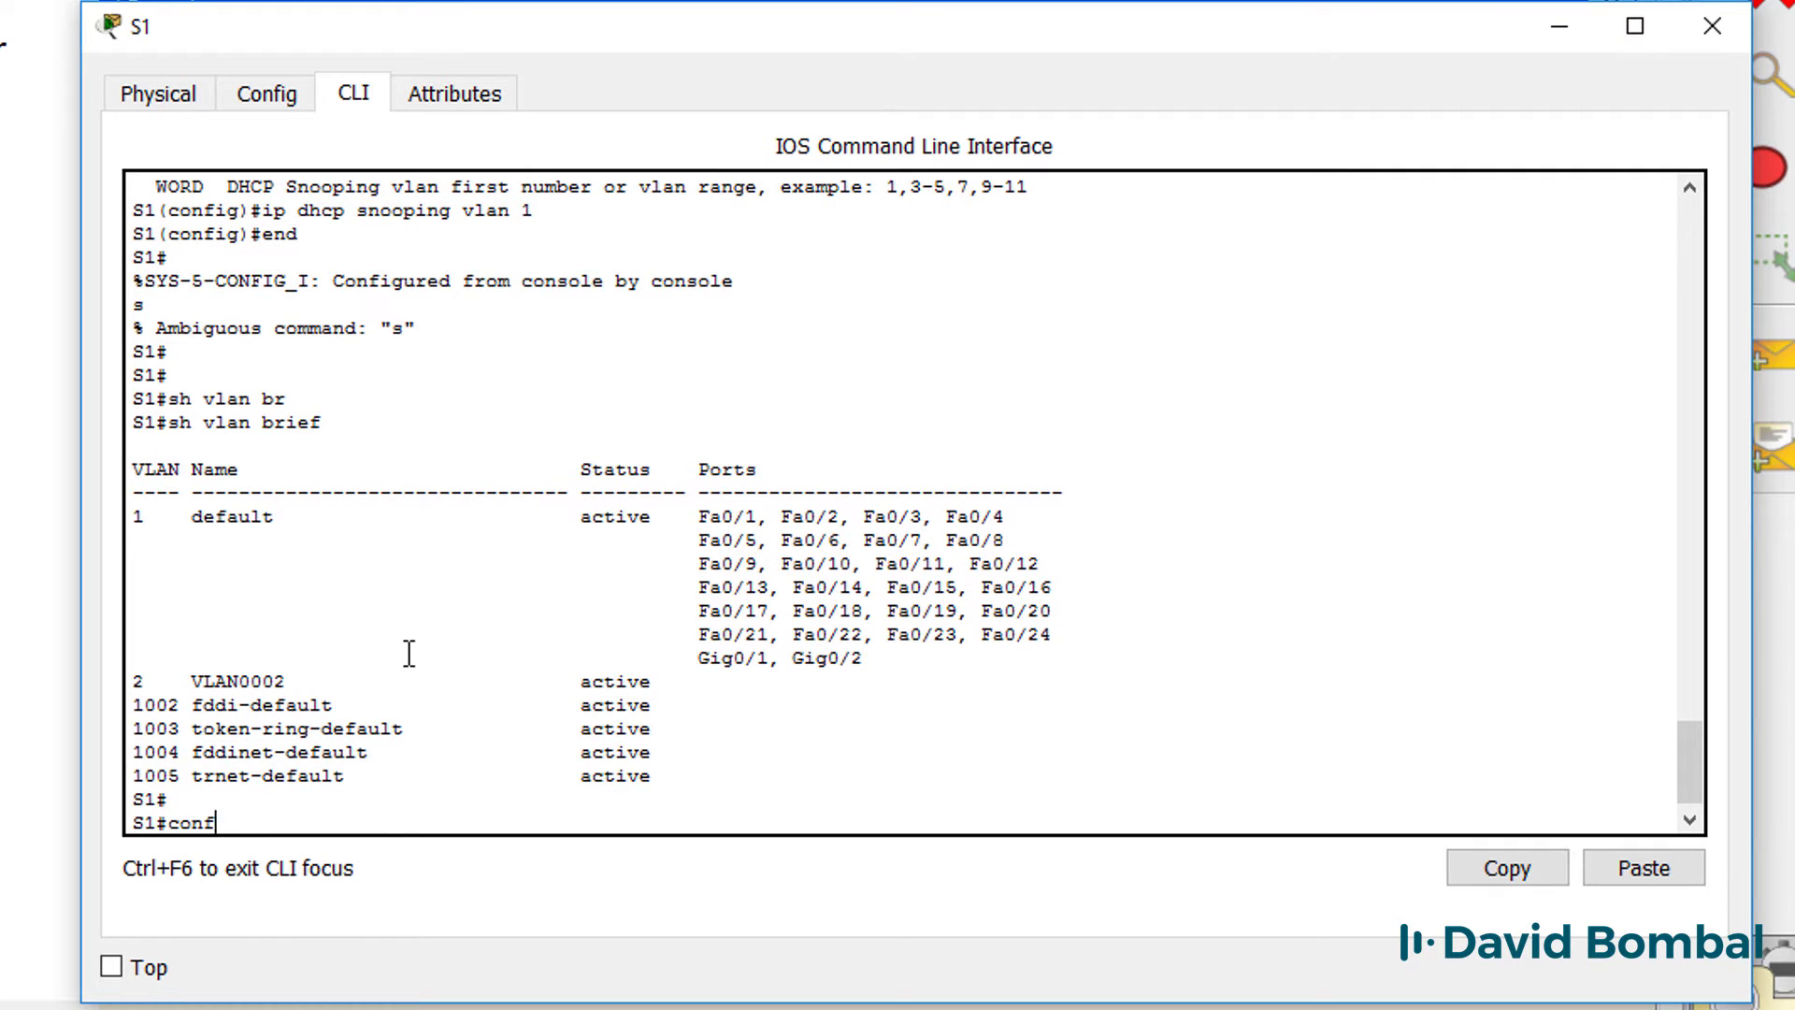
pyautogui.press('Return')
pyautogui.write('int f')
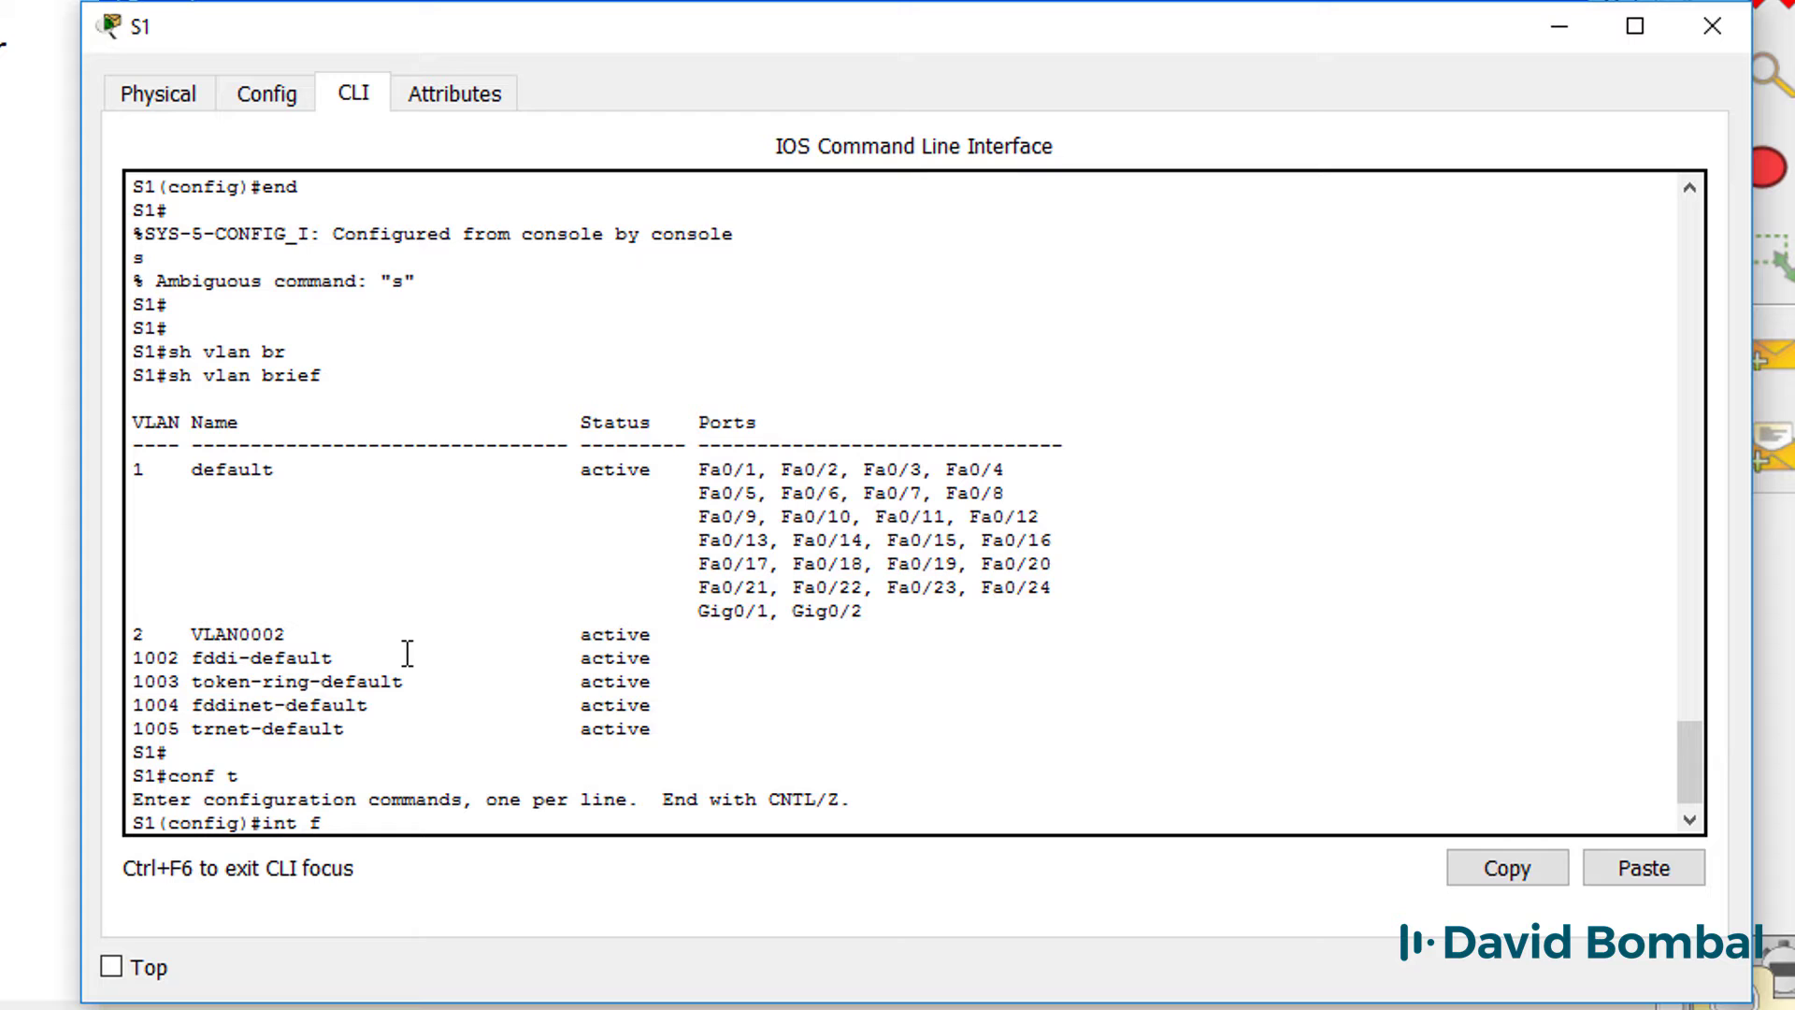
pyautogui.write('0/2')
pyautogui.press('Return')
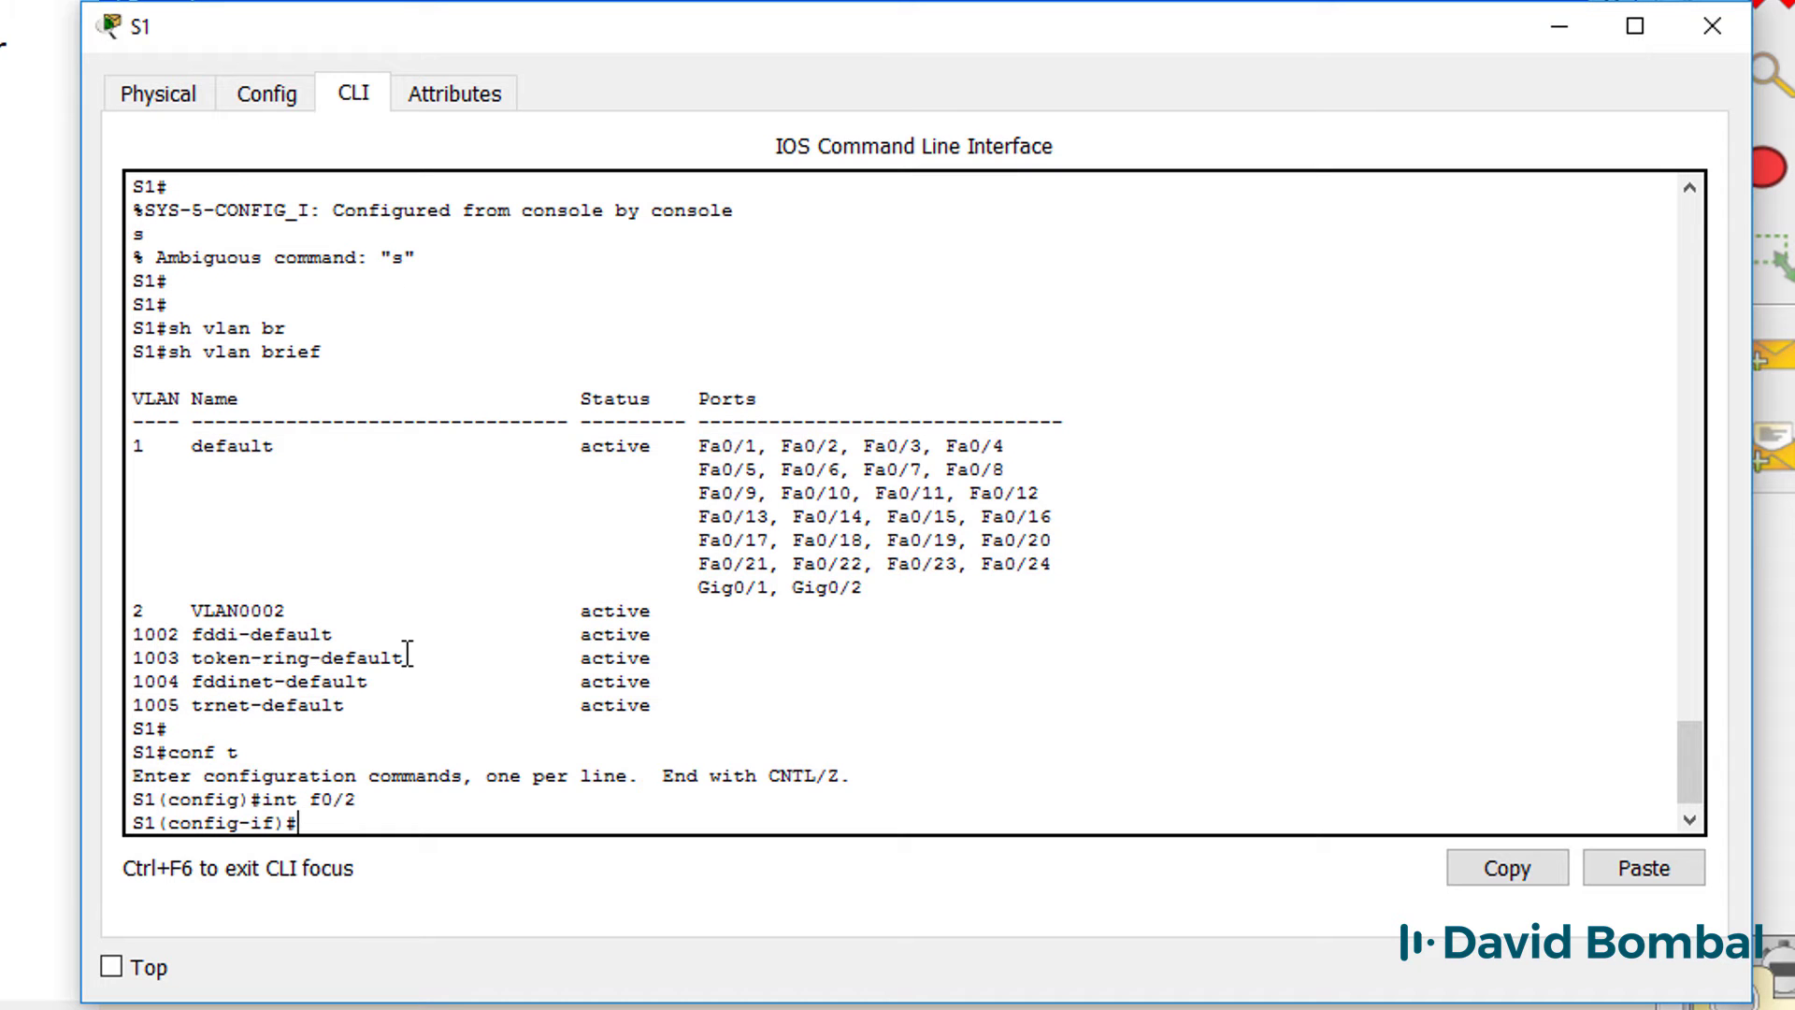
pyautogui.write('ip dh')
pyautogui.press('Tab')
pyautogui.write('?')
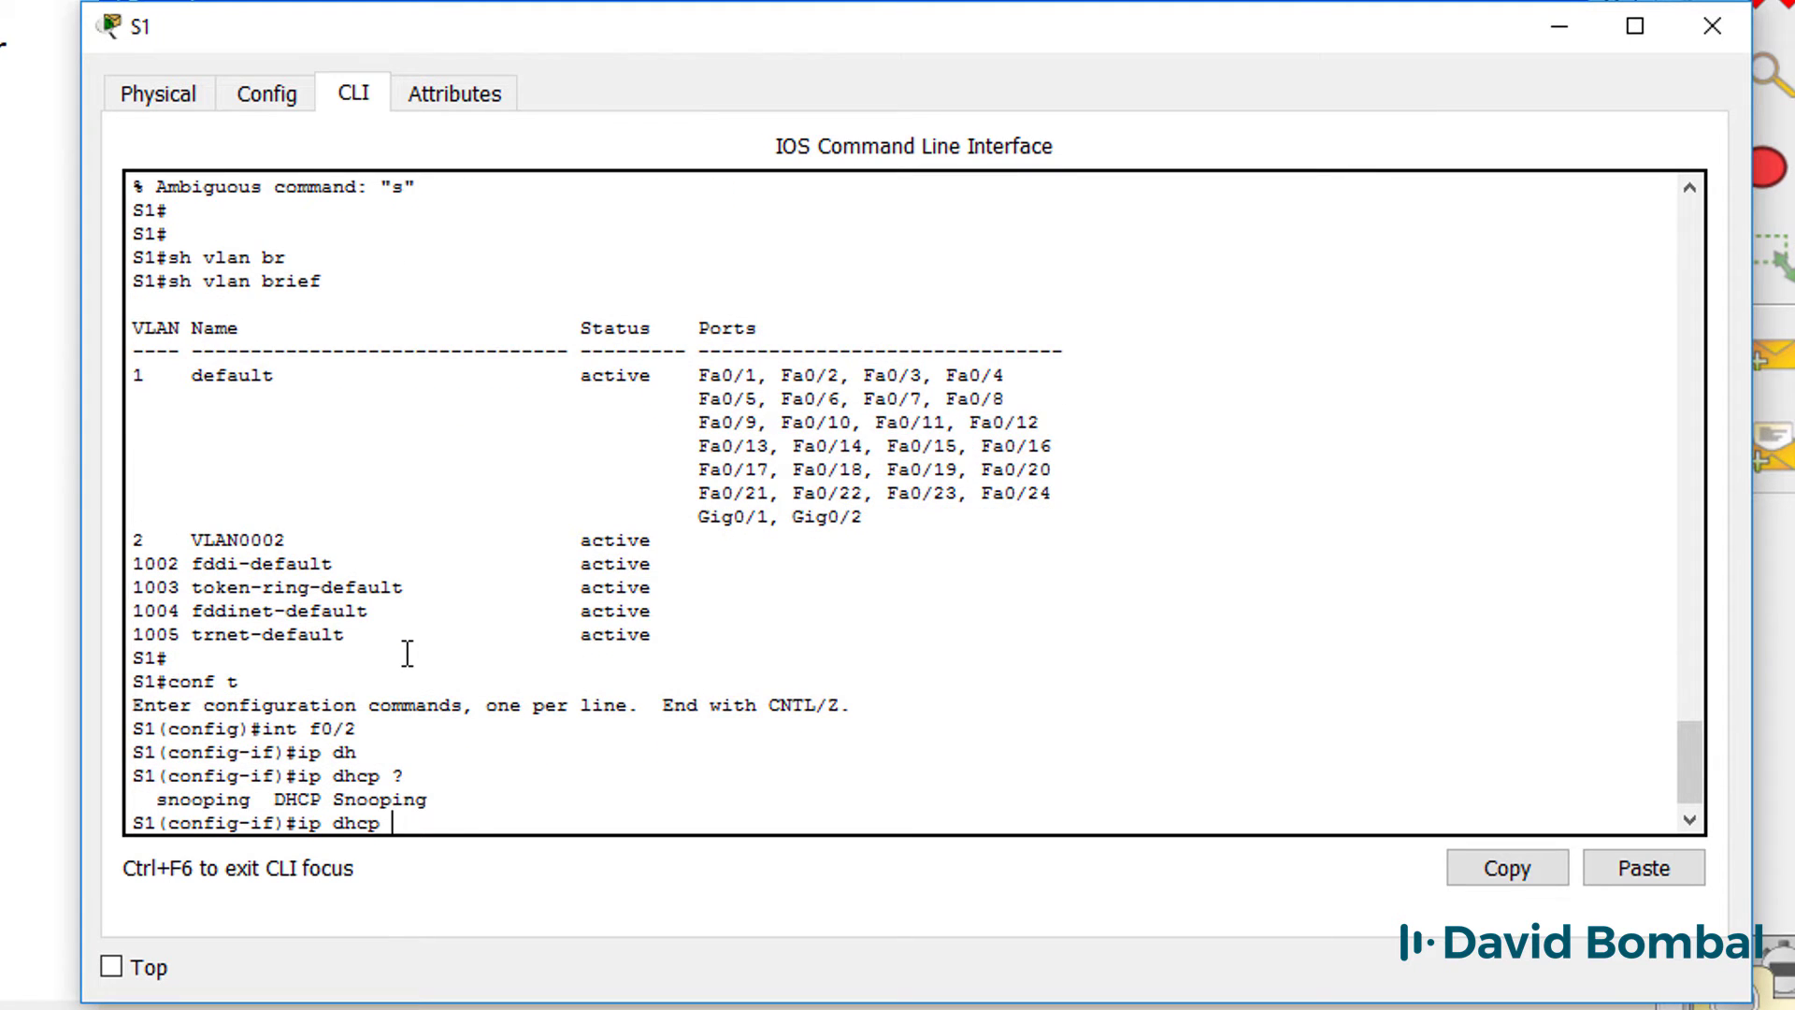
pyautogui.write('sn')
pyautogui.press('Tab')
pyautogui.write('?tr')
pyautogui.press('Tab')
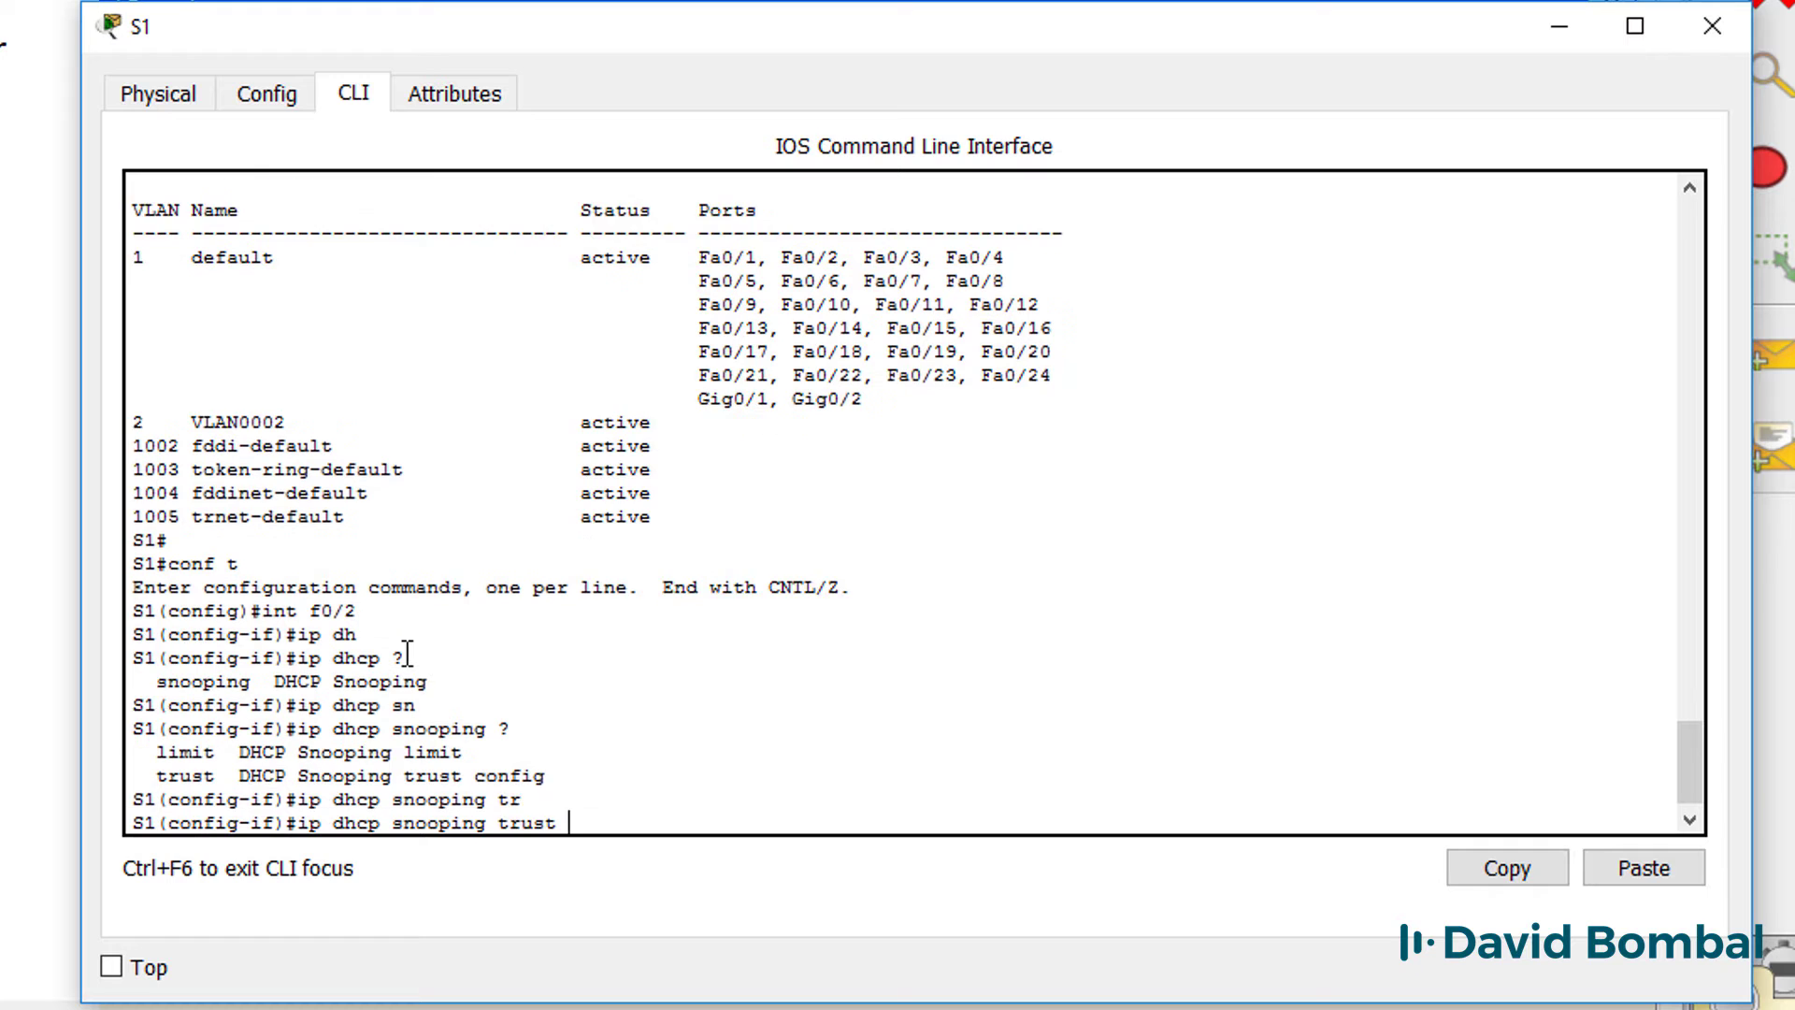
pyautogui.write('?')
pyautogui.press('Return')
pyautogui.write('e')
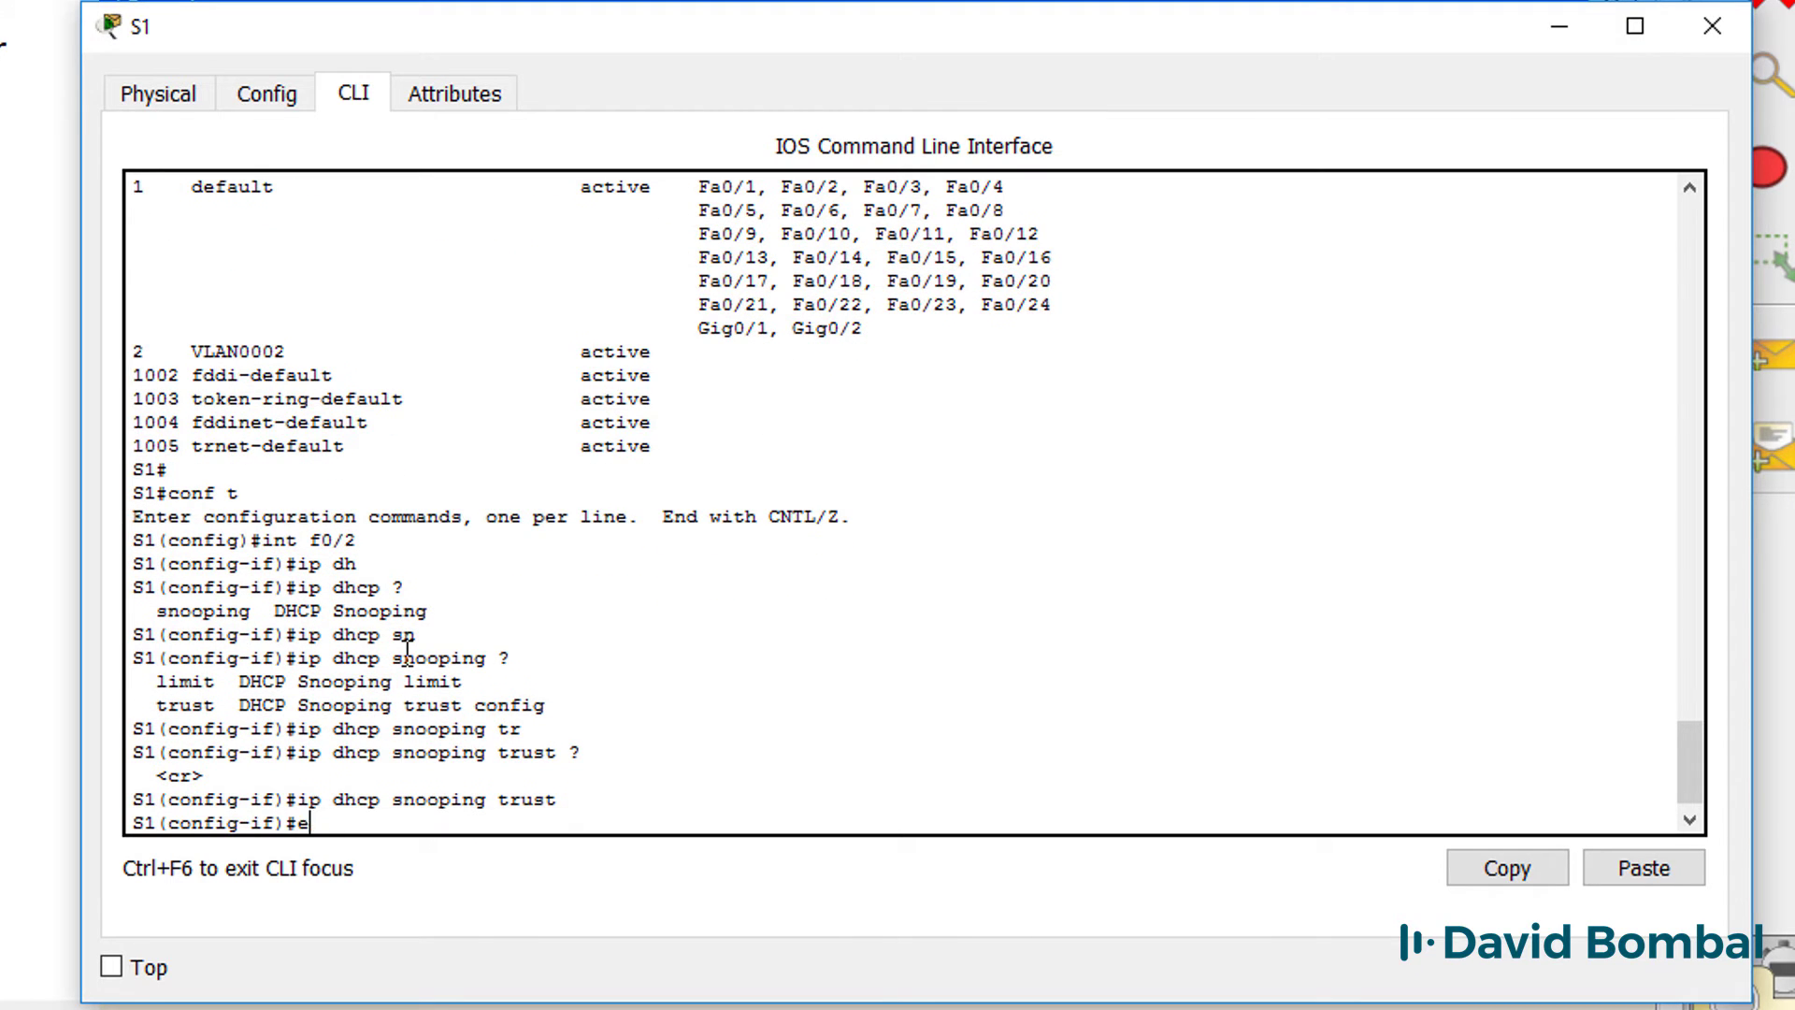
pyautogui.write('nd')
pyautogui.press('Return')
# - Recall and rerun the DHCP snooping packet debug command on S1
pyautogui.press('Return')
pyautogui.press('Return')
pyautogui.press('Return')
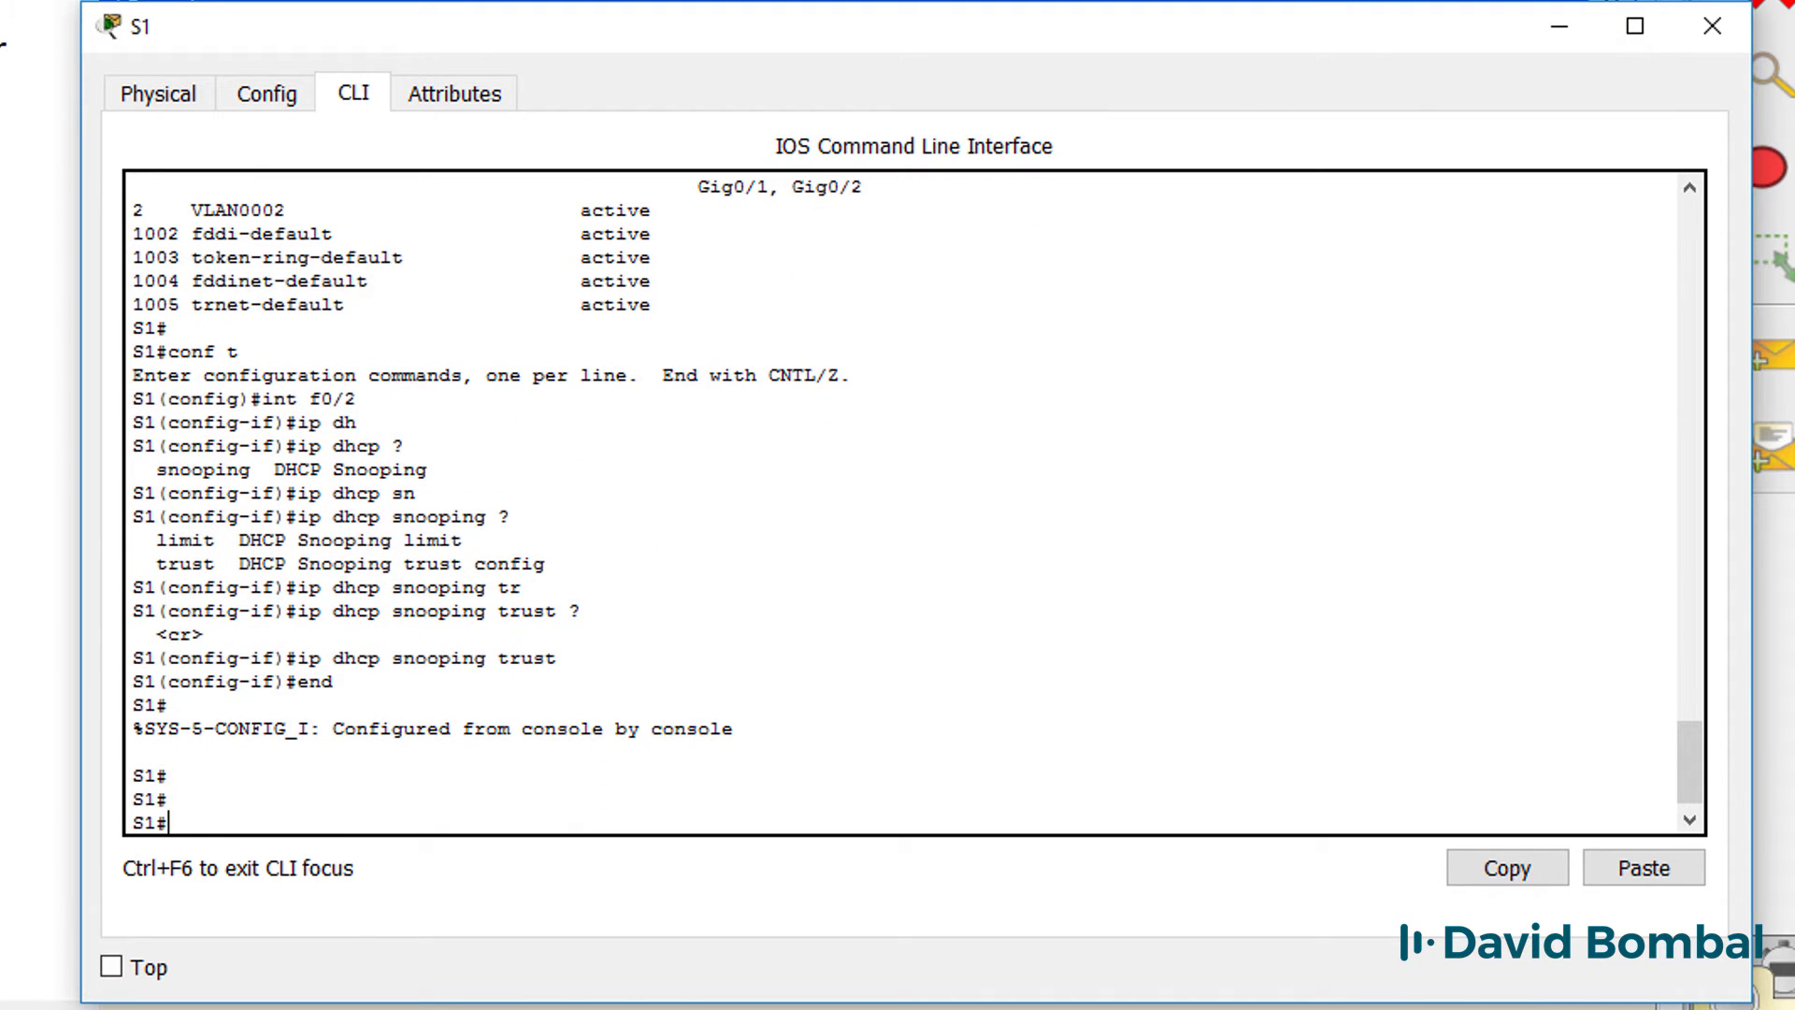
pyautogui.write('conf t')
pyautogui.press('Up')
pyautogui.press('Up')
pyautogui.press('Up')
pyautogui.press('Return')
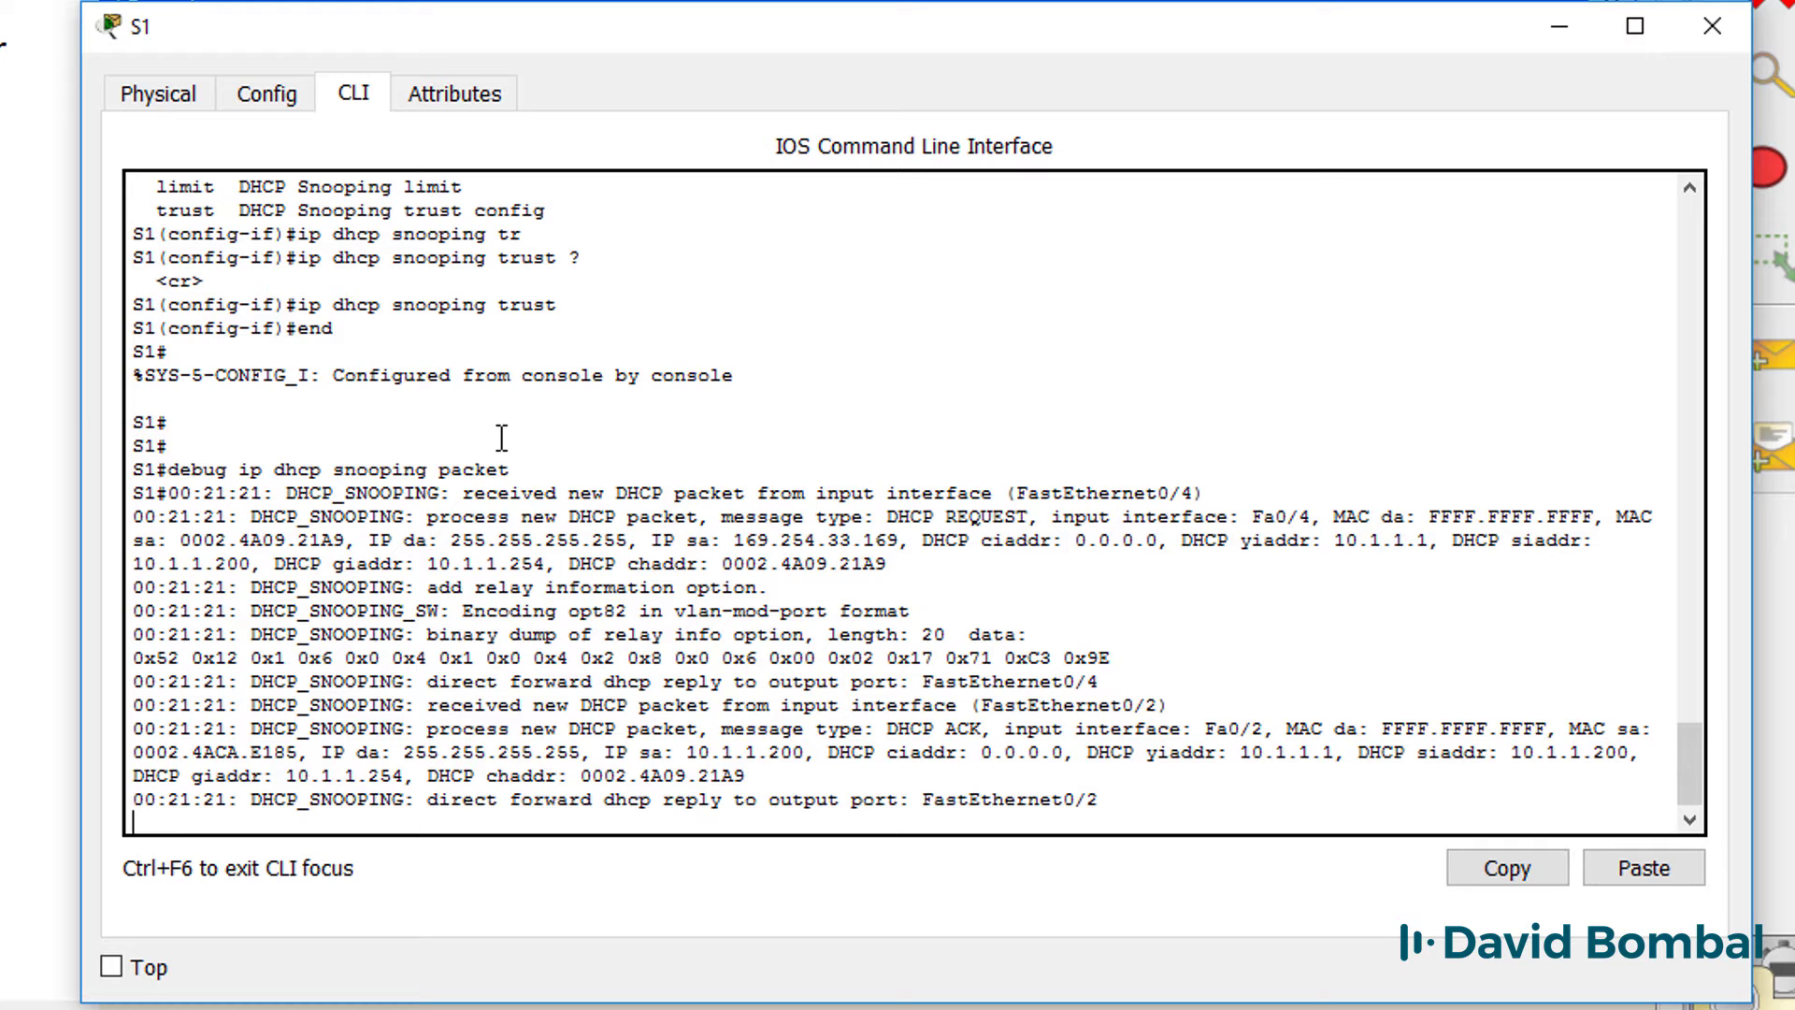
# - Highlight S1's debug lines: request from Fa0/4, DHCP REQUEST processing, ACK from Fa0/2, reply forwarded
pyautogui.moveTo(580, 463); pyautogui.dragTo(909, 887)
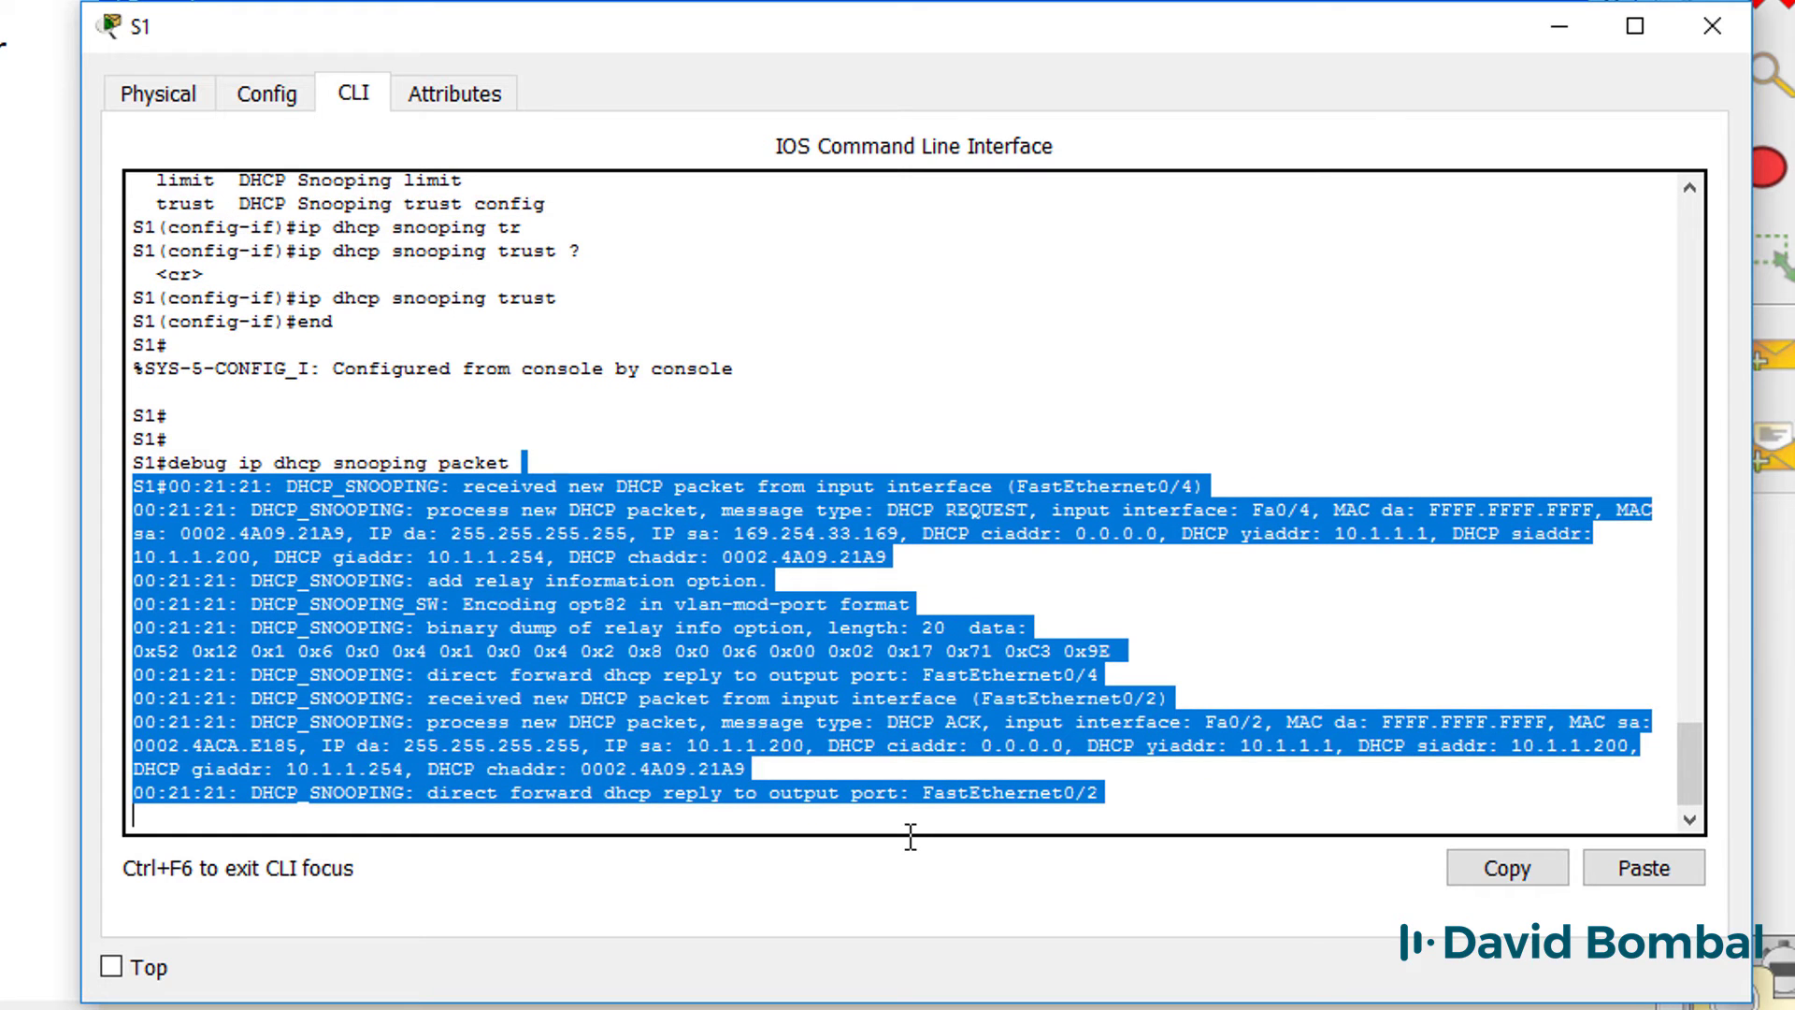
pyautogui.press('Return')
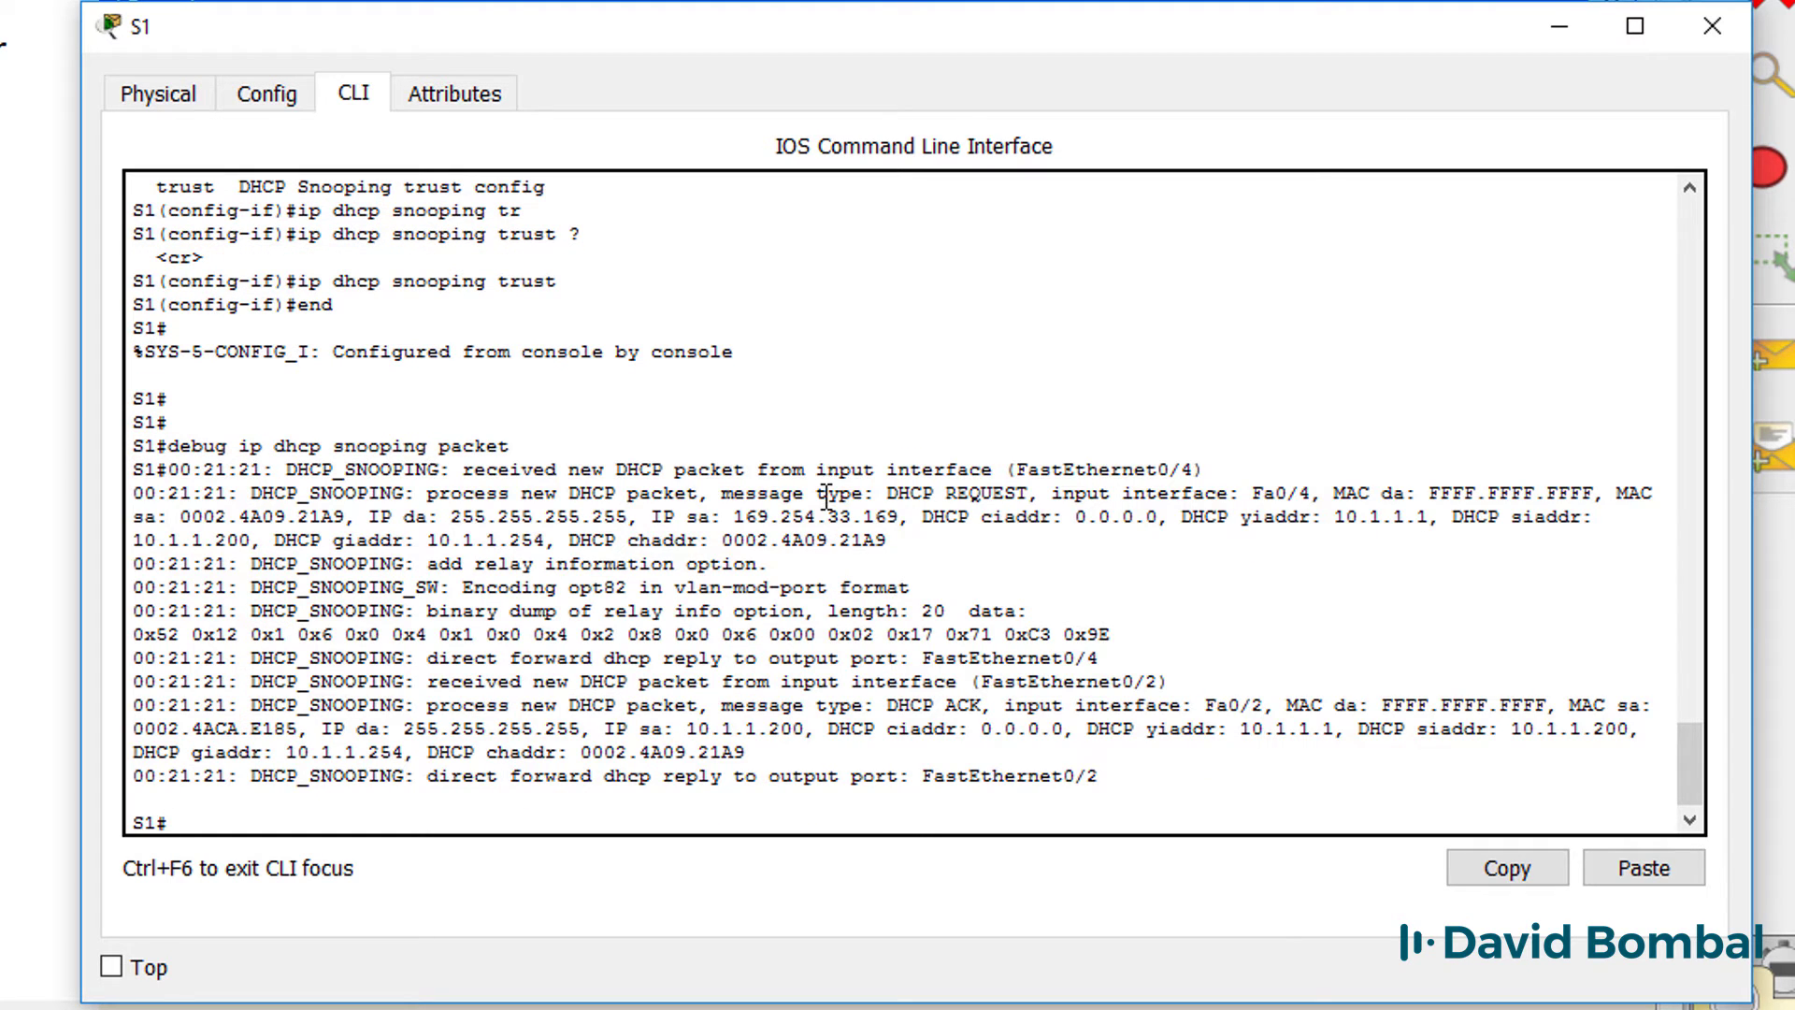
pyautogui.moveTo(276, 468); pyautogui.dragTo(1309, 481)
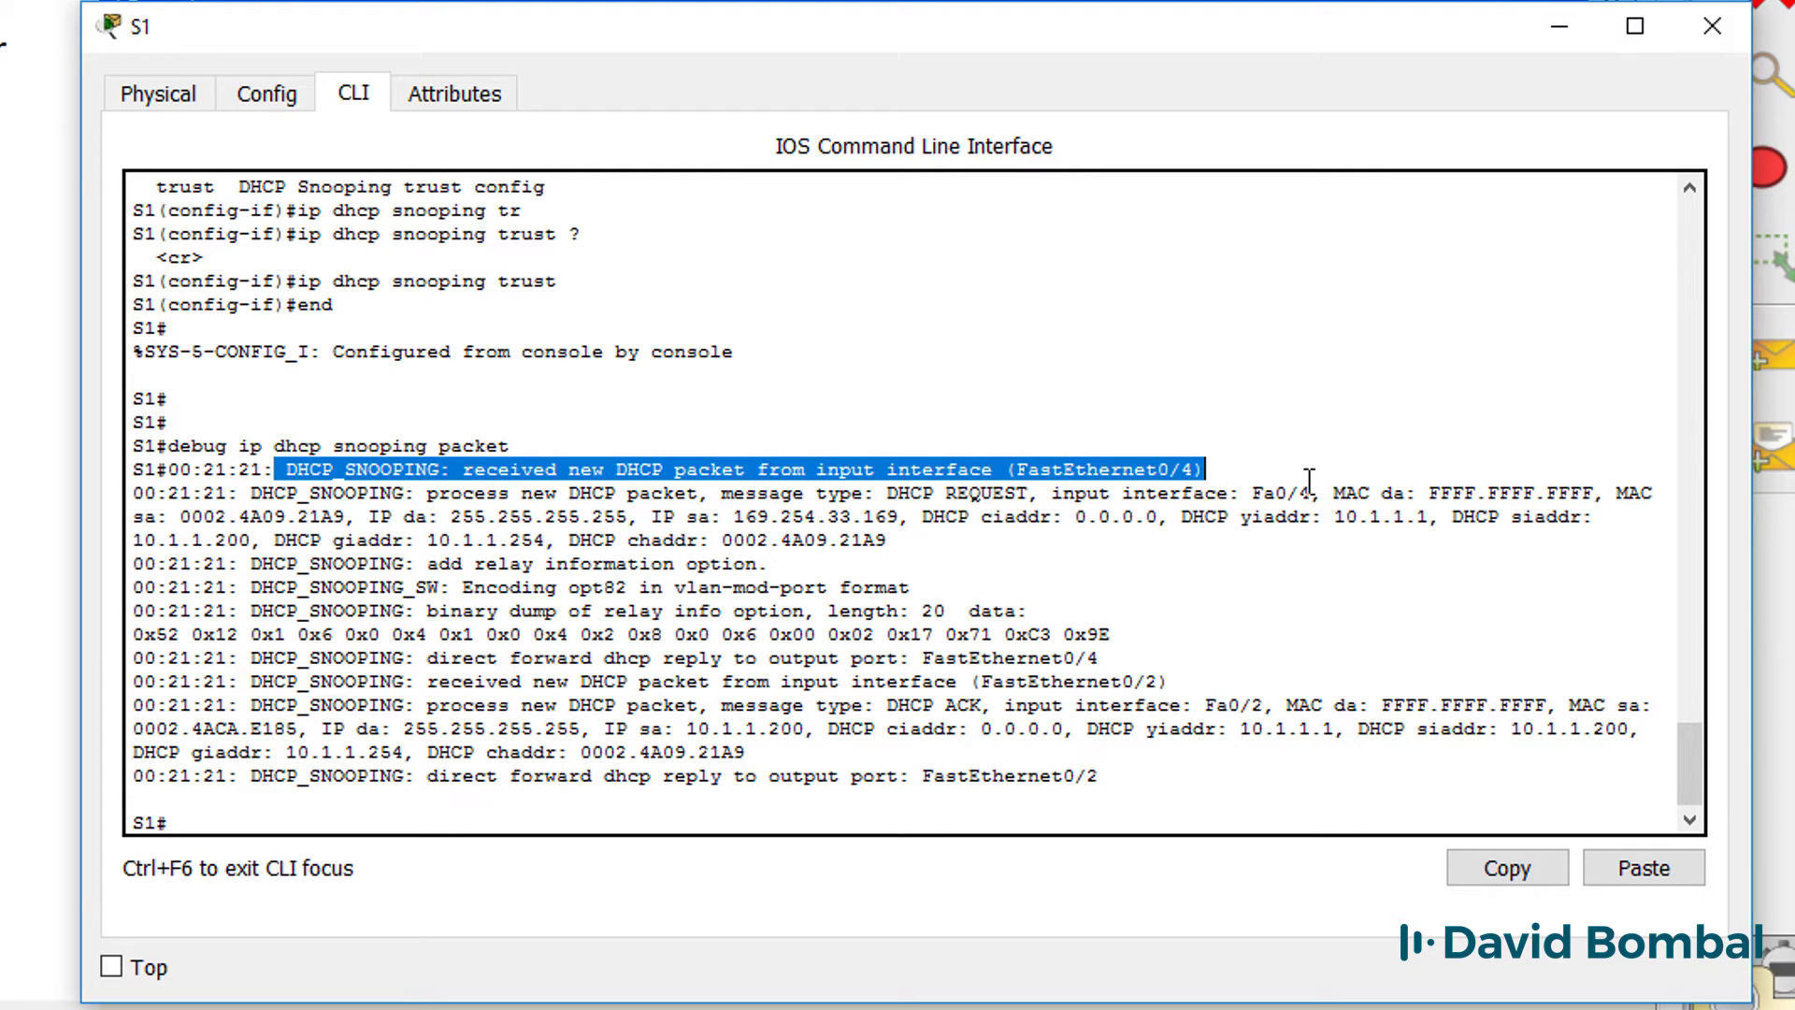
pyautogui.moveTo(240, 490); pyautogui.dragTo(1624, 528)
pyautogui.moveTo(249, 703); pyautogui.dragTo(1230, 754)
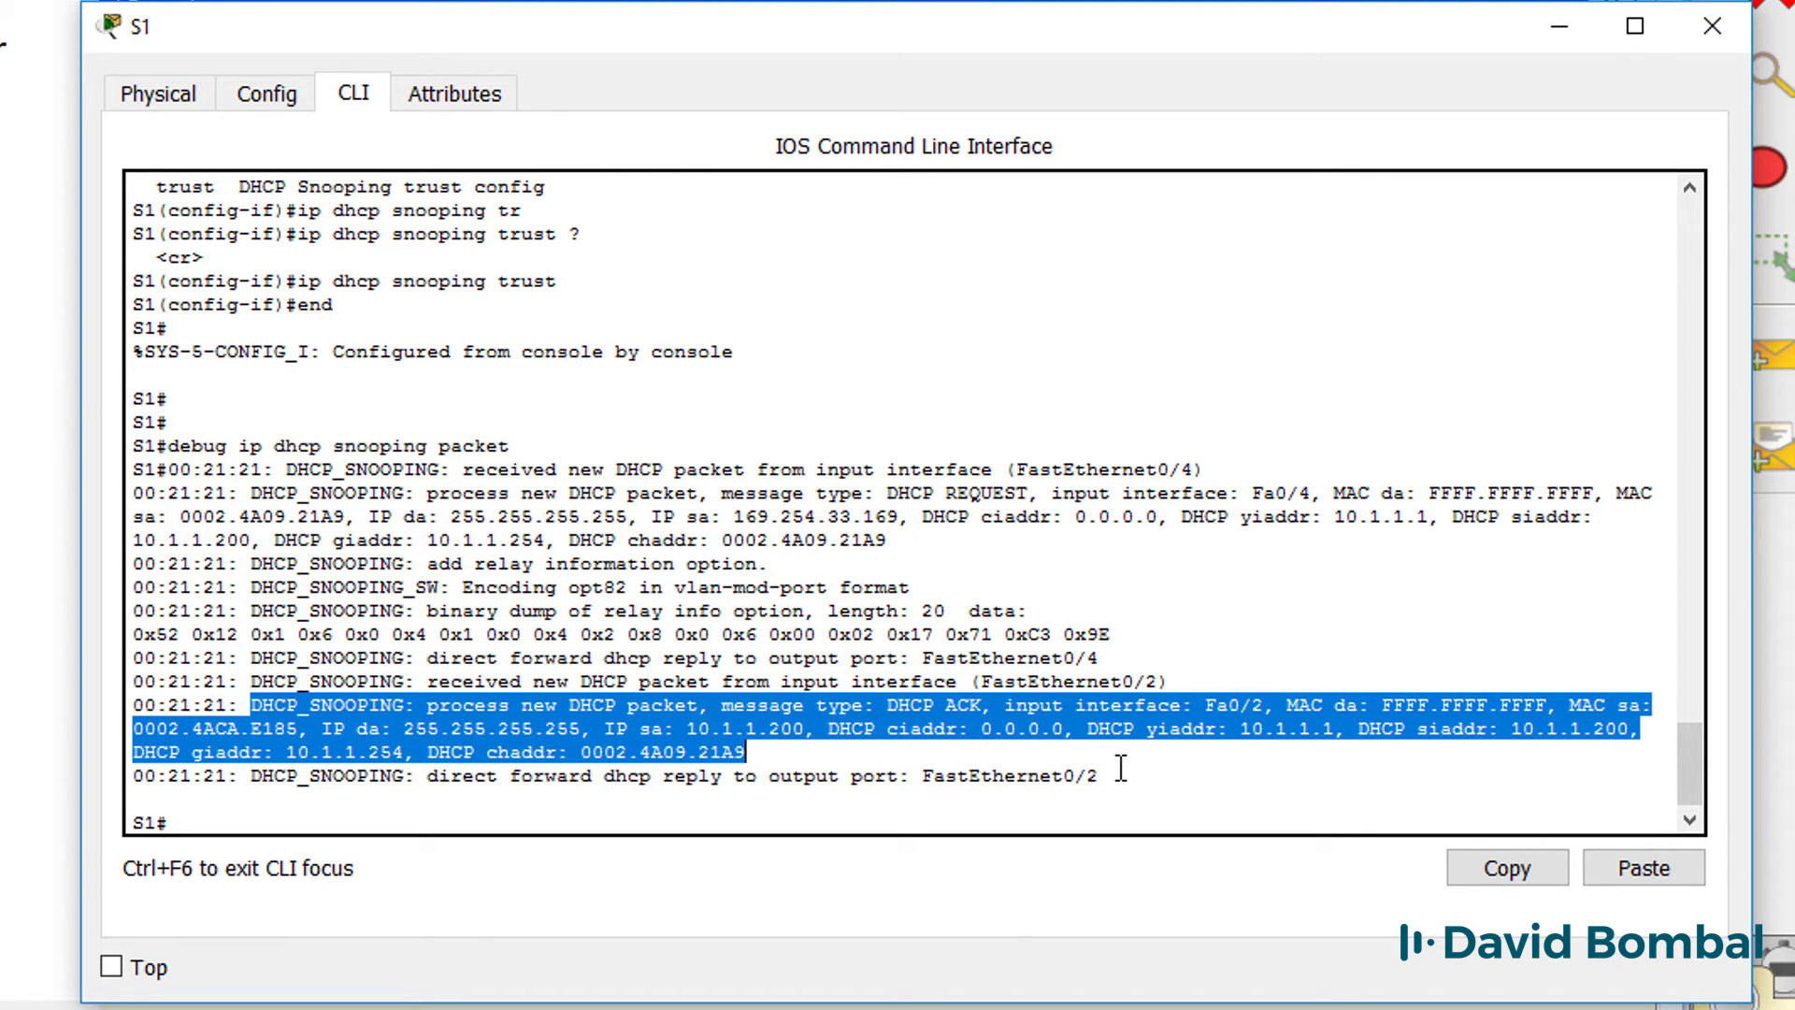
pyautogui.moveTo(1107, 776); pyautogui.dragTo(138, 771)
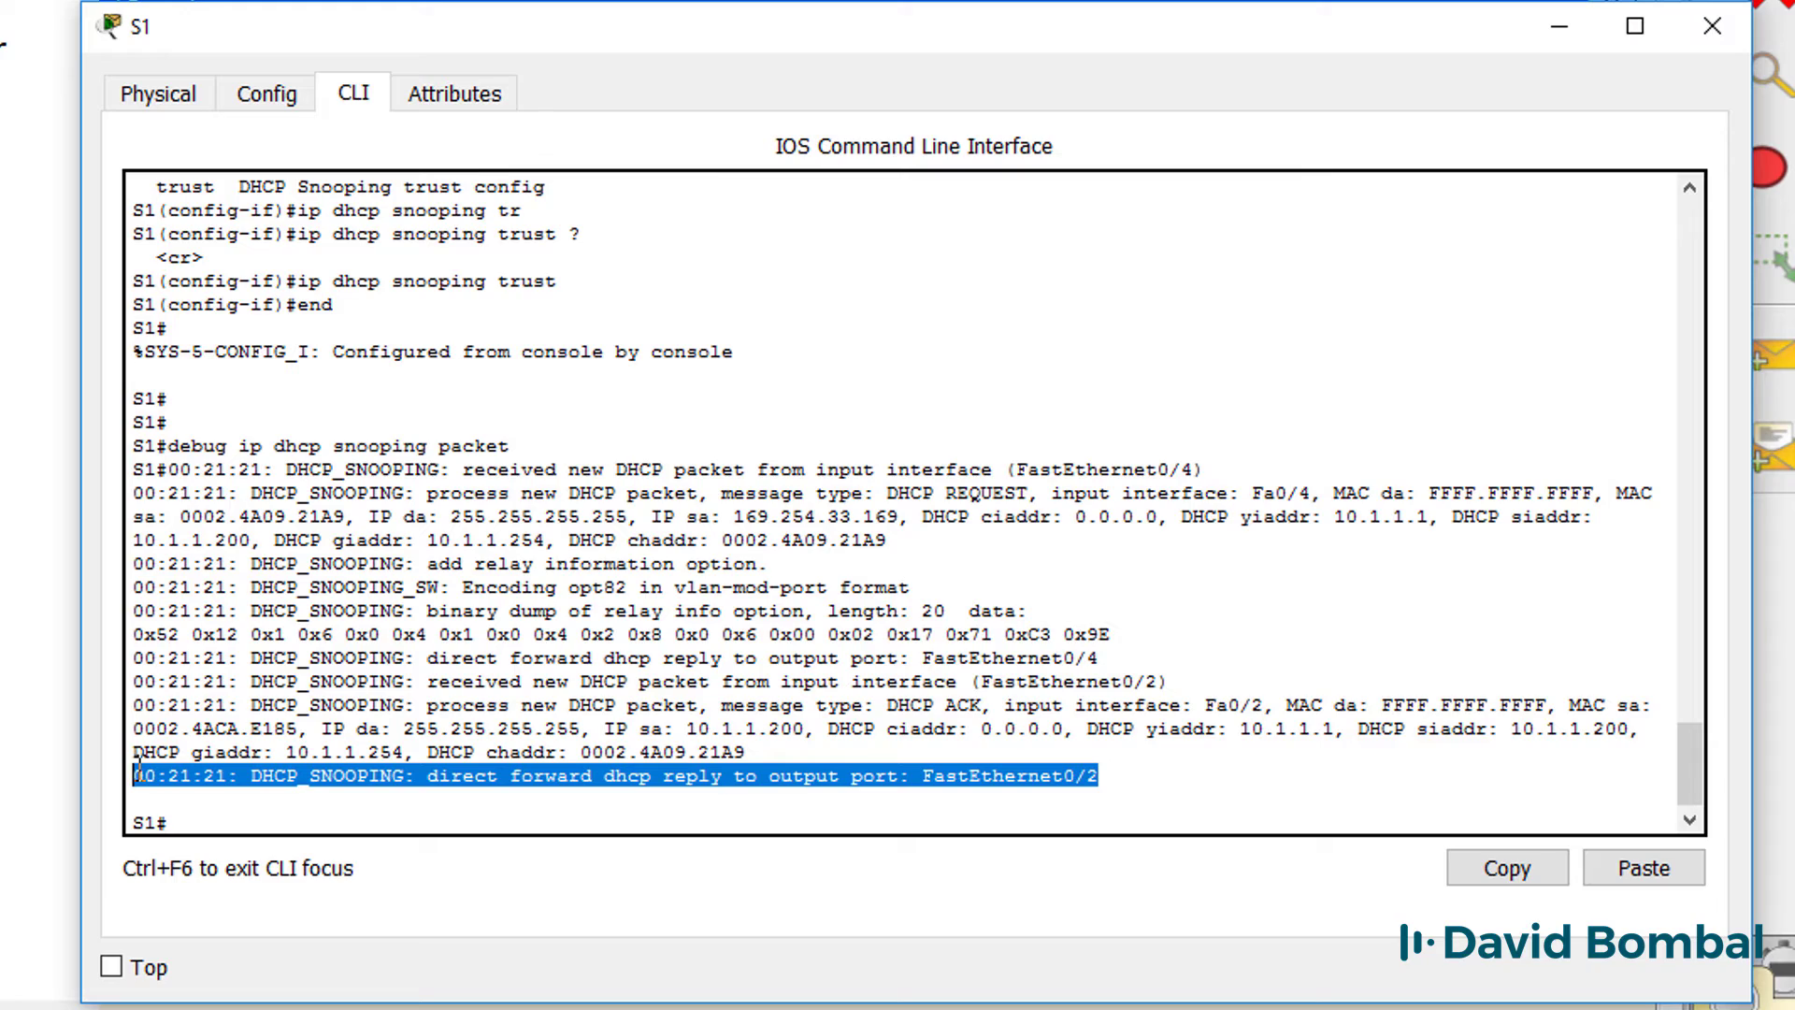
pyautogui.press('Return')
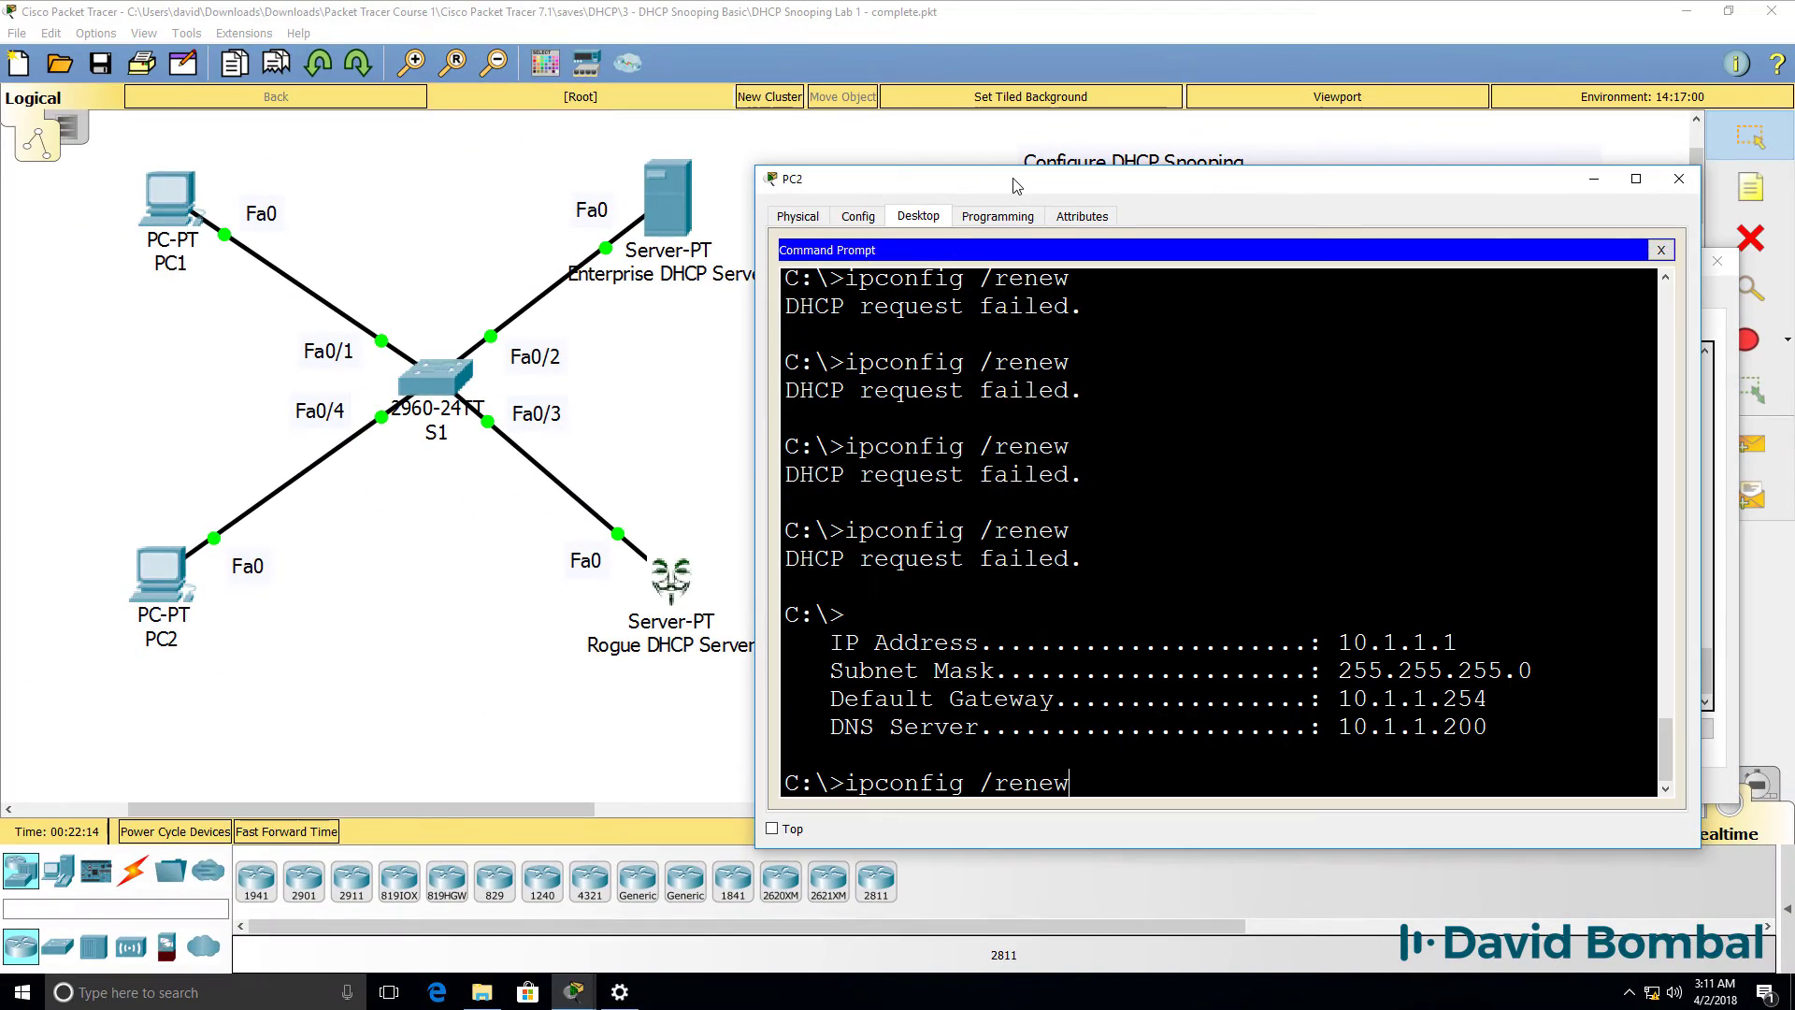
# - Move PC2's console aside and bring S1's log forward, marking the packet received on FastEthernet0/4
pyautogui.moveTo(1017, 185); pyautogui.dragTo(304, 180)
pyautogui.click(1533, 512)
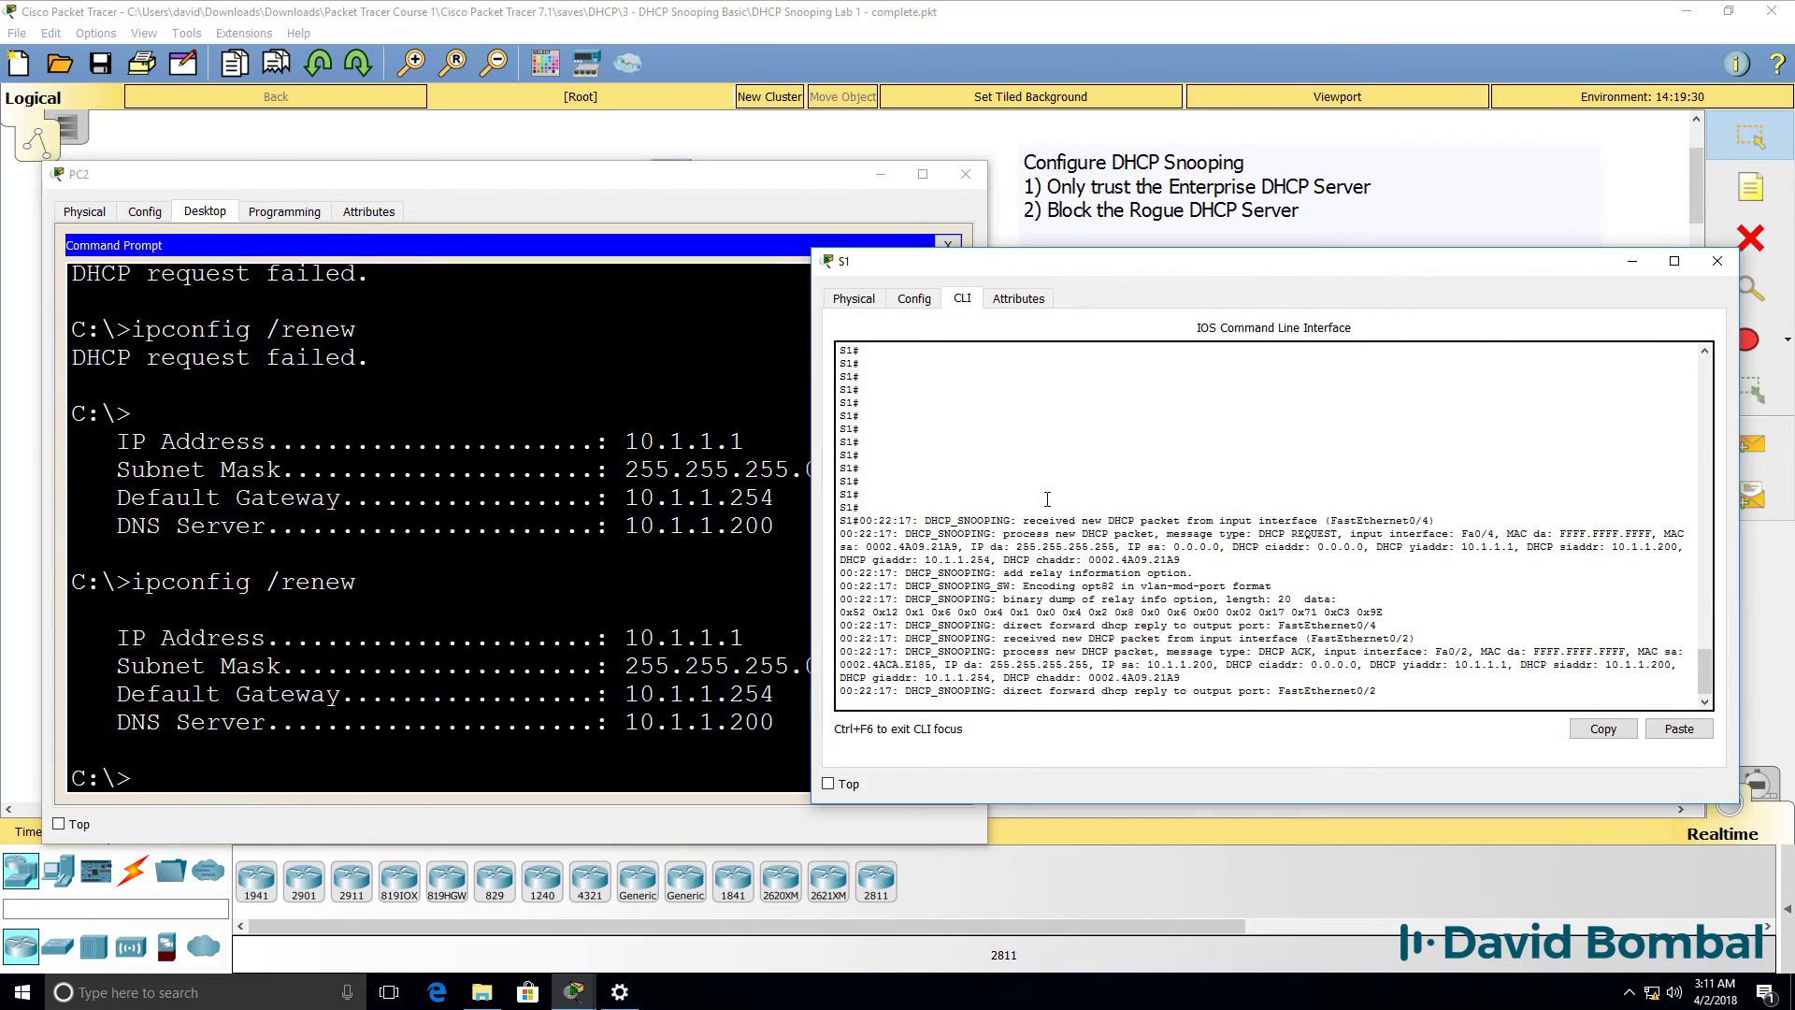
pyautogui.moveTo(991, 515); pyautogui.dragTo(1453, 523)
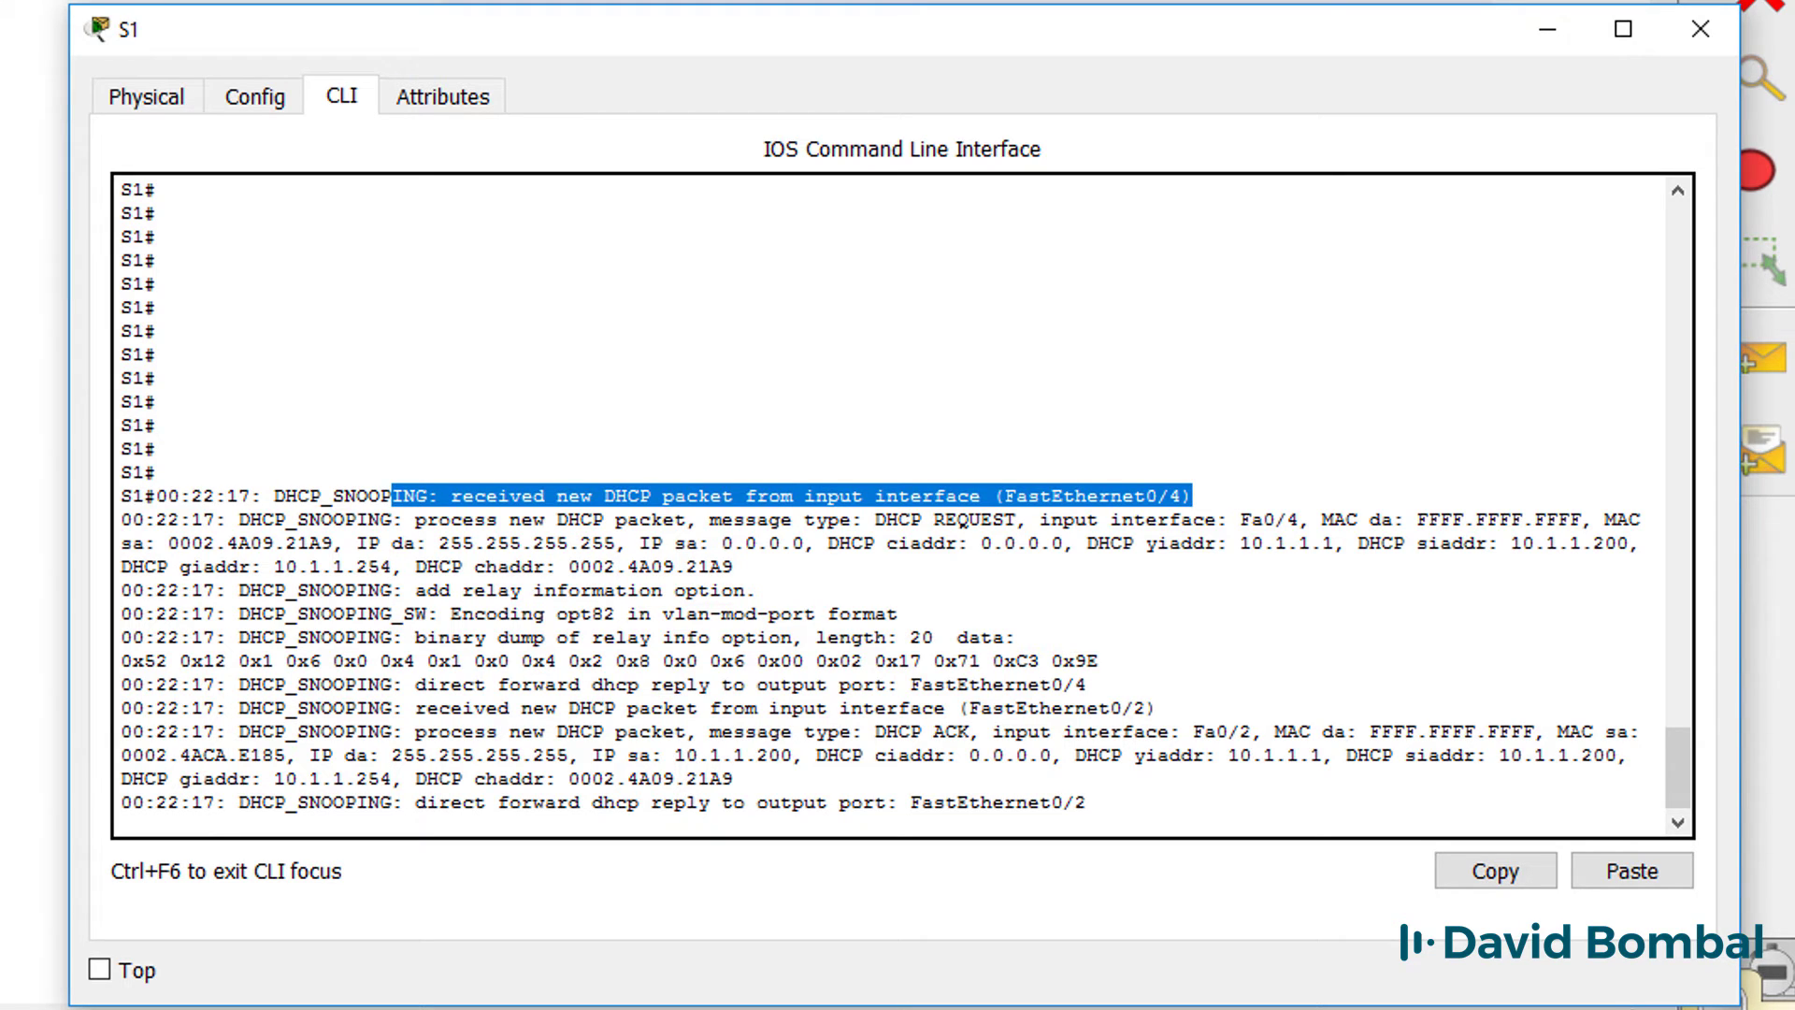
# - Highlight the DHCP REQUEST details, the reply forwarded to Fa0/4, and the ACK from Fa0/2
pyautogui.moveTo(850, 520); pyautogui.dragTo(1198, 552)
pyautogui.moveTo(217, 684); pyautogui.dragTo(1131, 692)
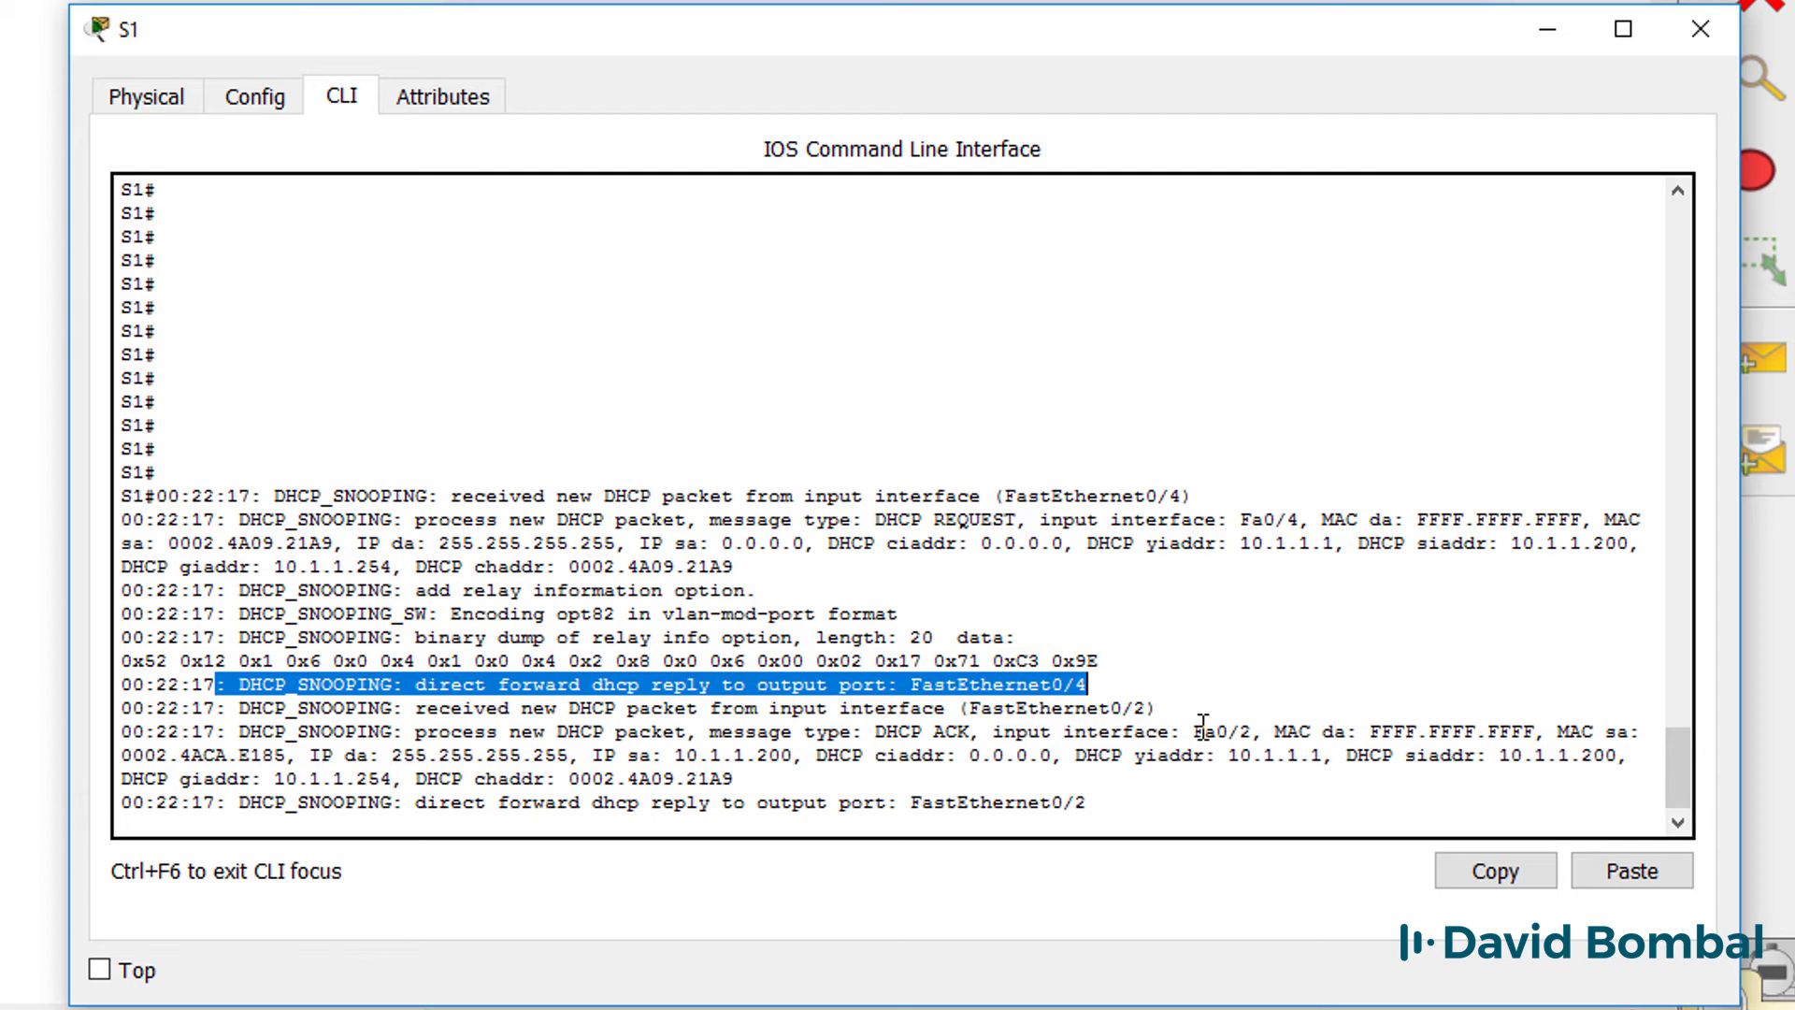
pyautogui.moveTo(1204, 733); pyautogui.dragTo(788, 781)
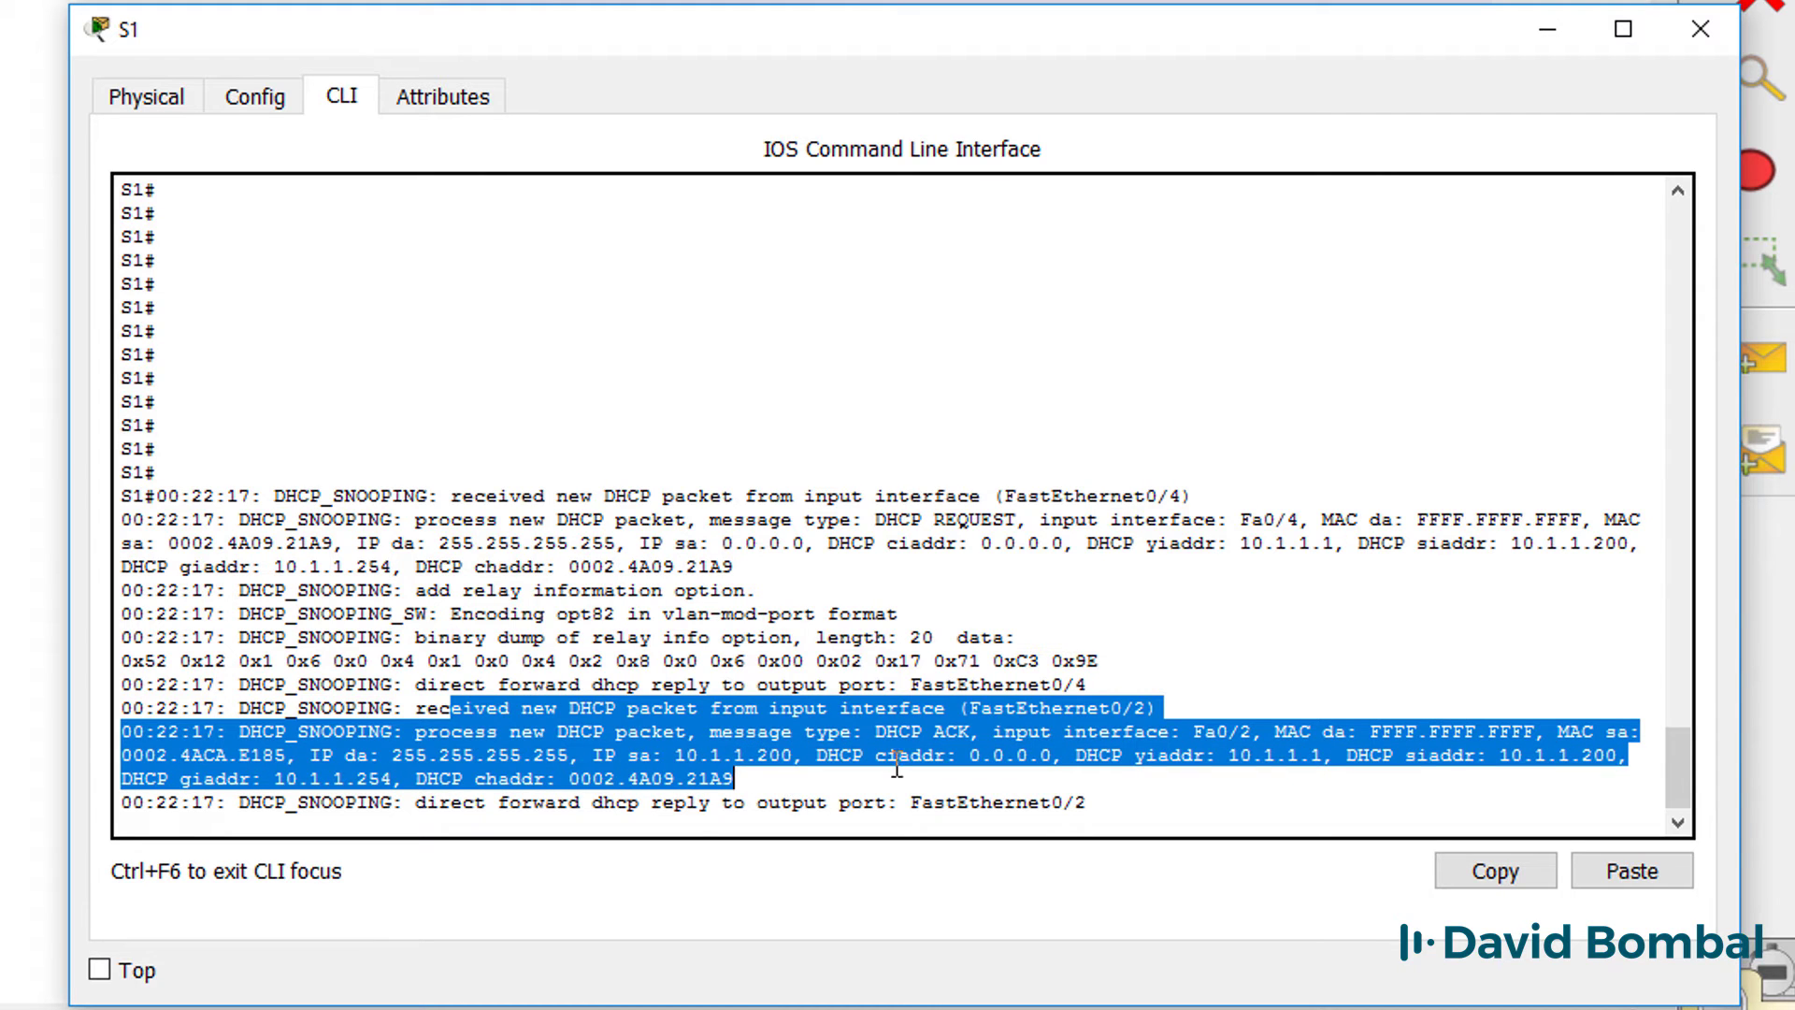
pyautogui.click(1168, 739)
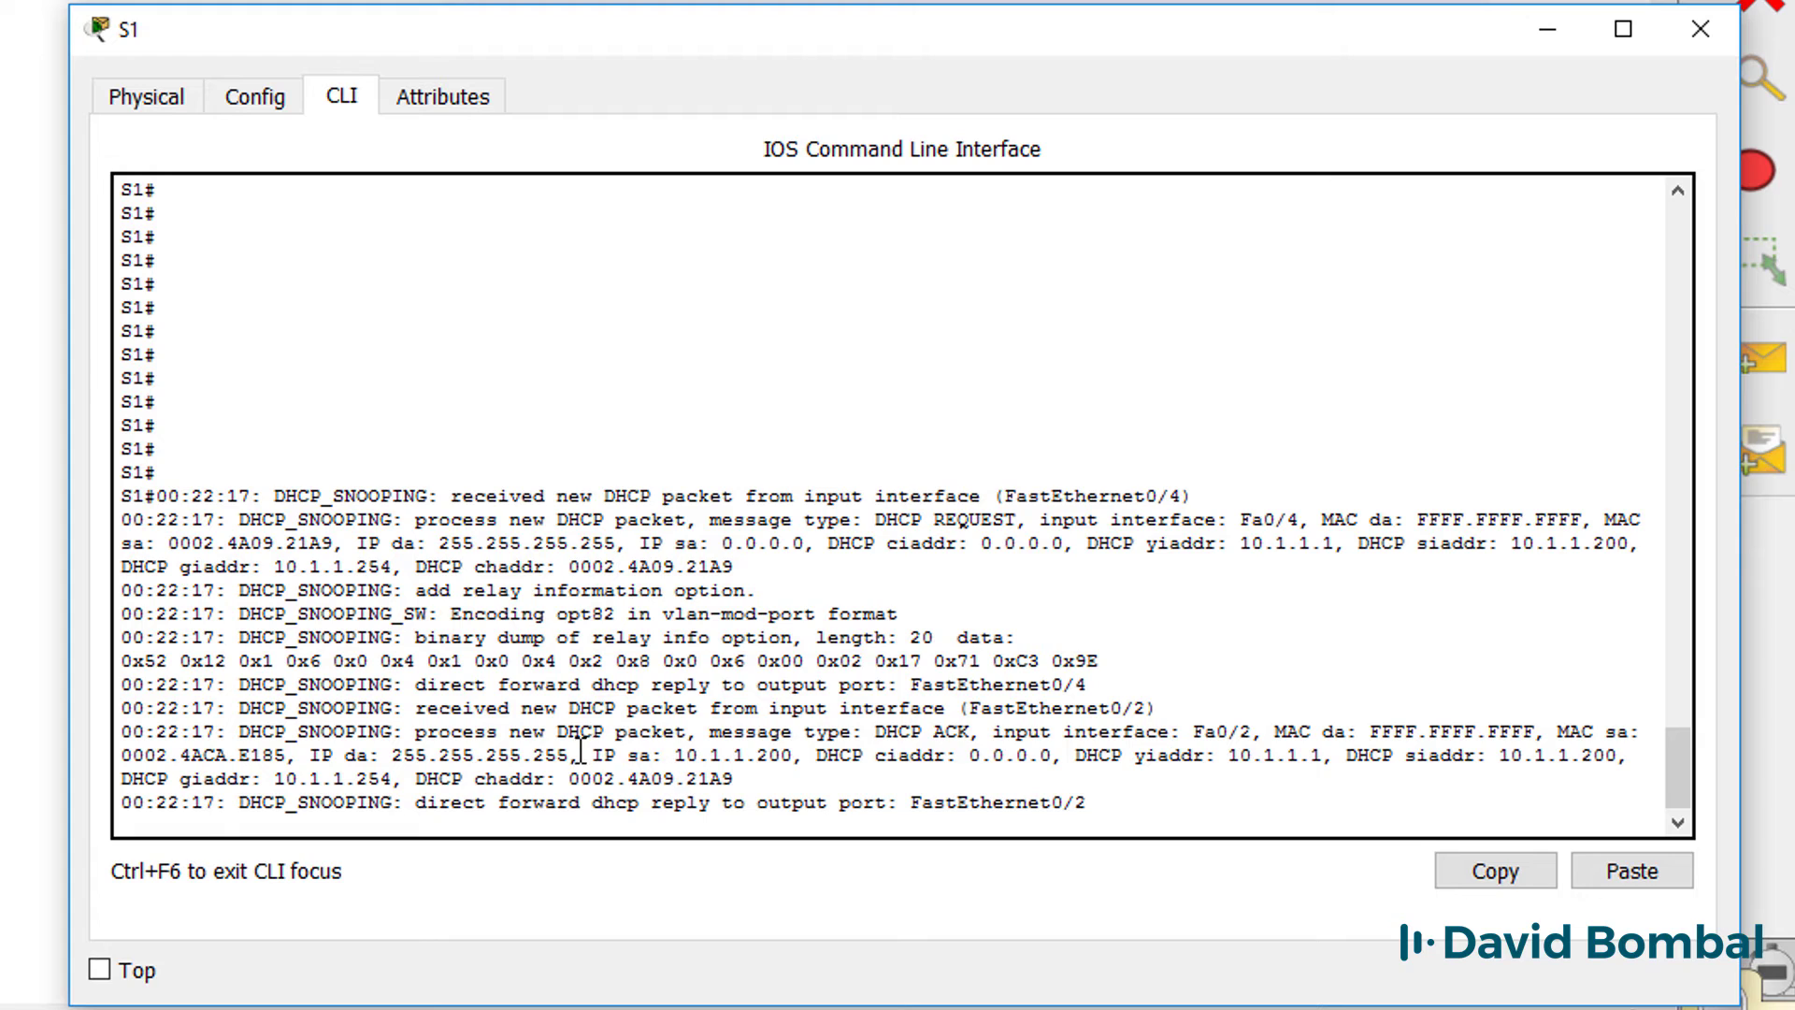
# - Point out source 10.1.1.200, broadcast destination, siaddr 10.1.1.200 and giaddr 10.1.1.254, then return to PC2
pyautogui.moveTo(591, 755); pyautogui.dragTo(814, 764)
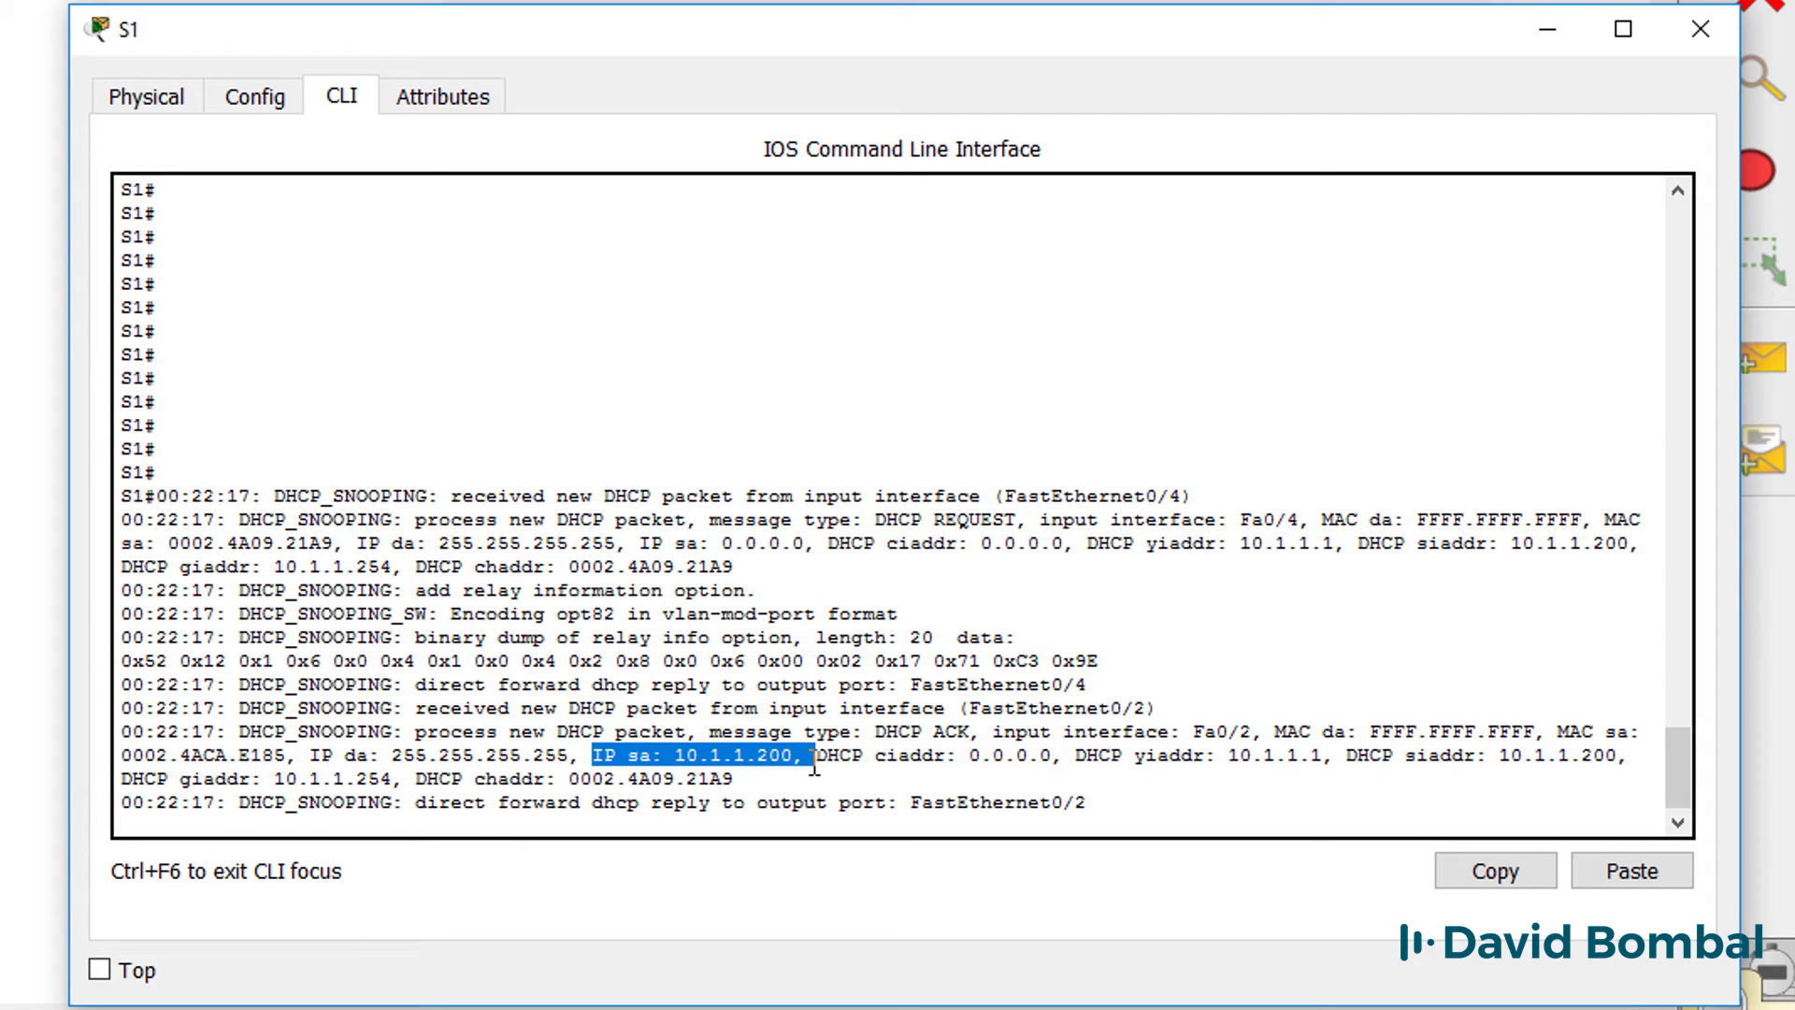
pyautogui.moveTo(321, 759); pyautogui.dragTo(599, 743)
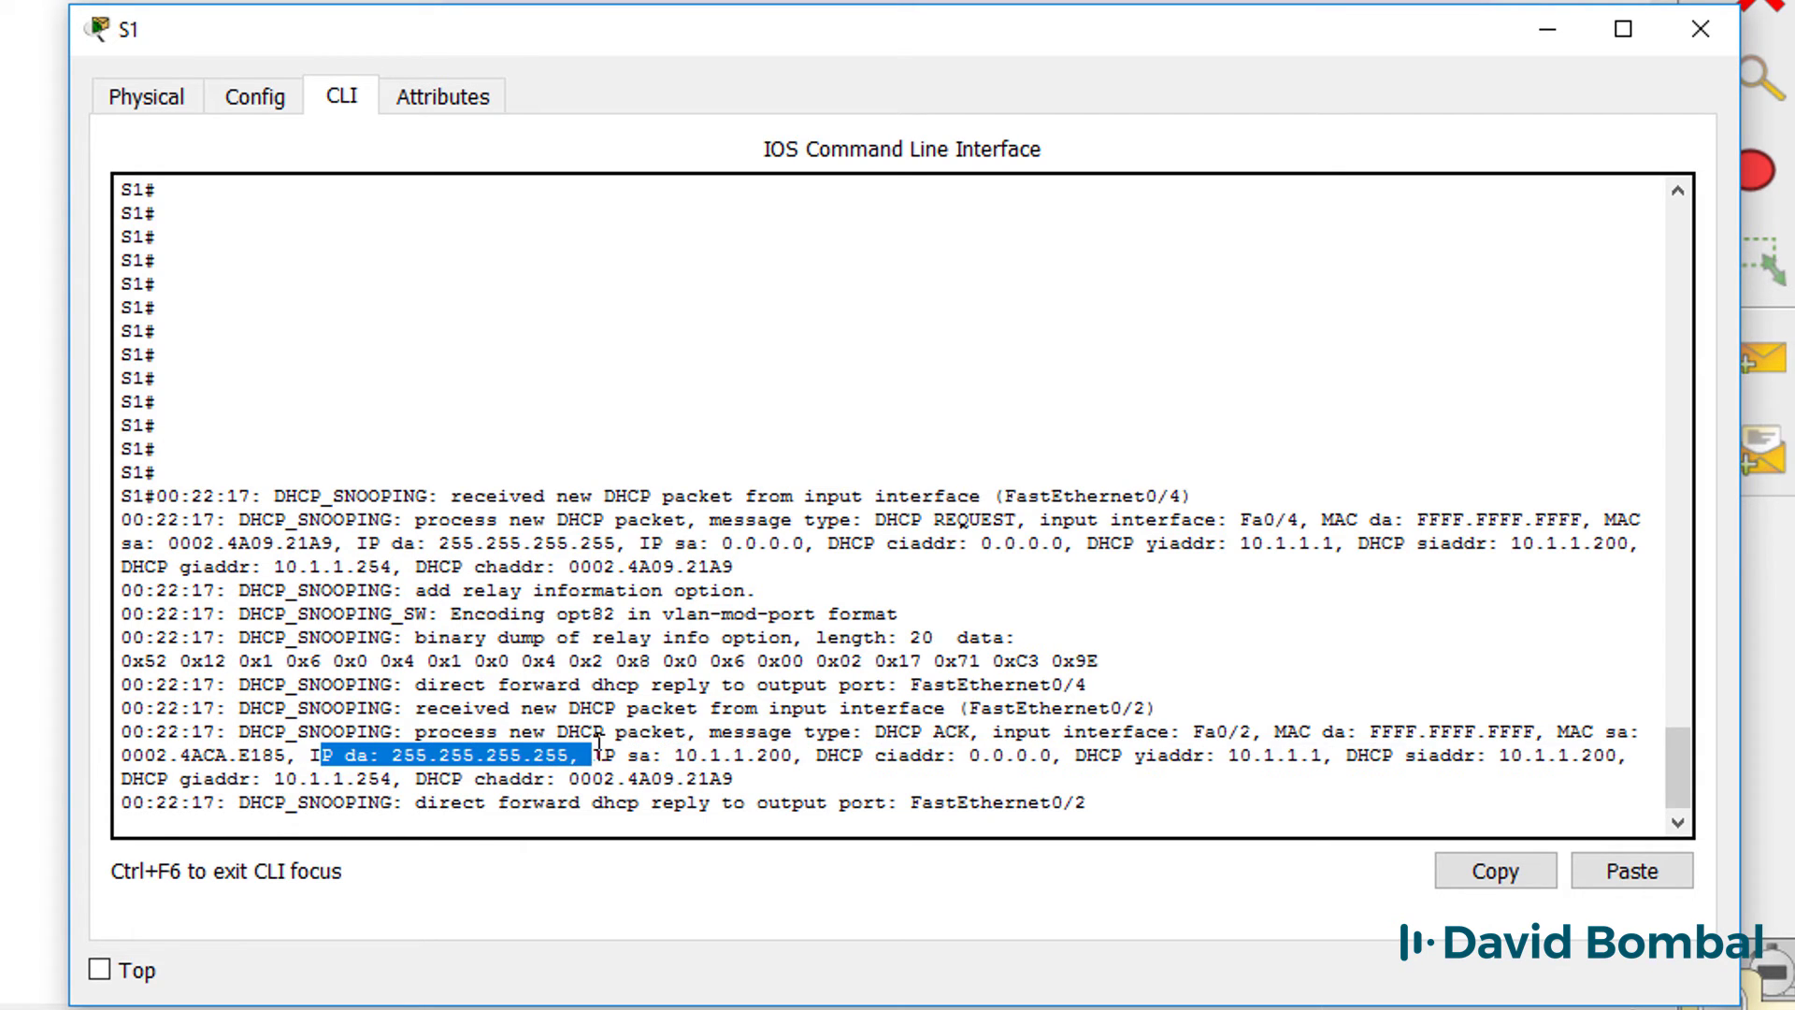
pyautogui.moveTo(1078, 757); pyautogui.dragTo(1664, 748)
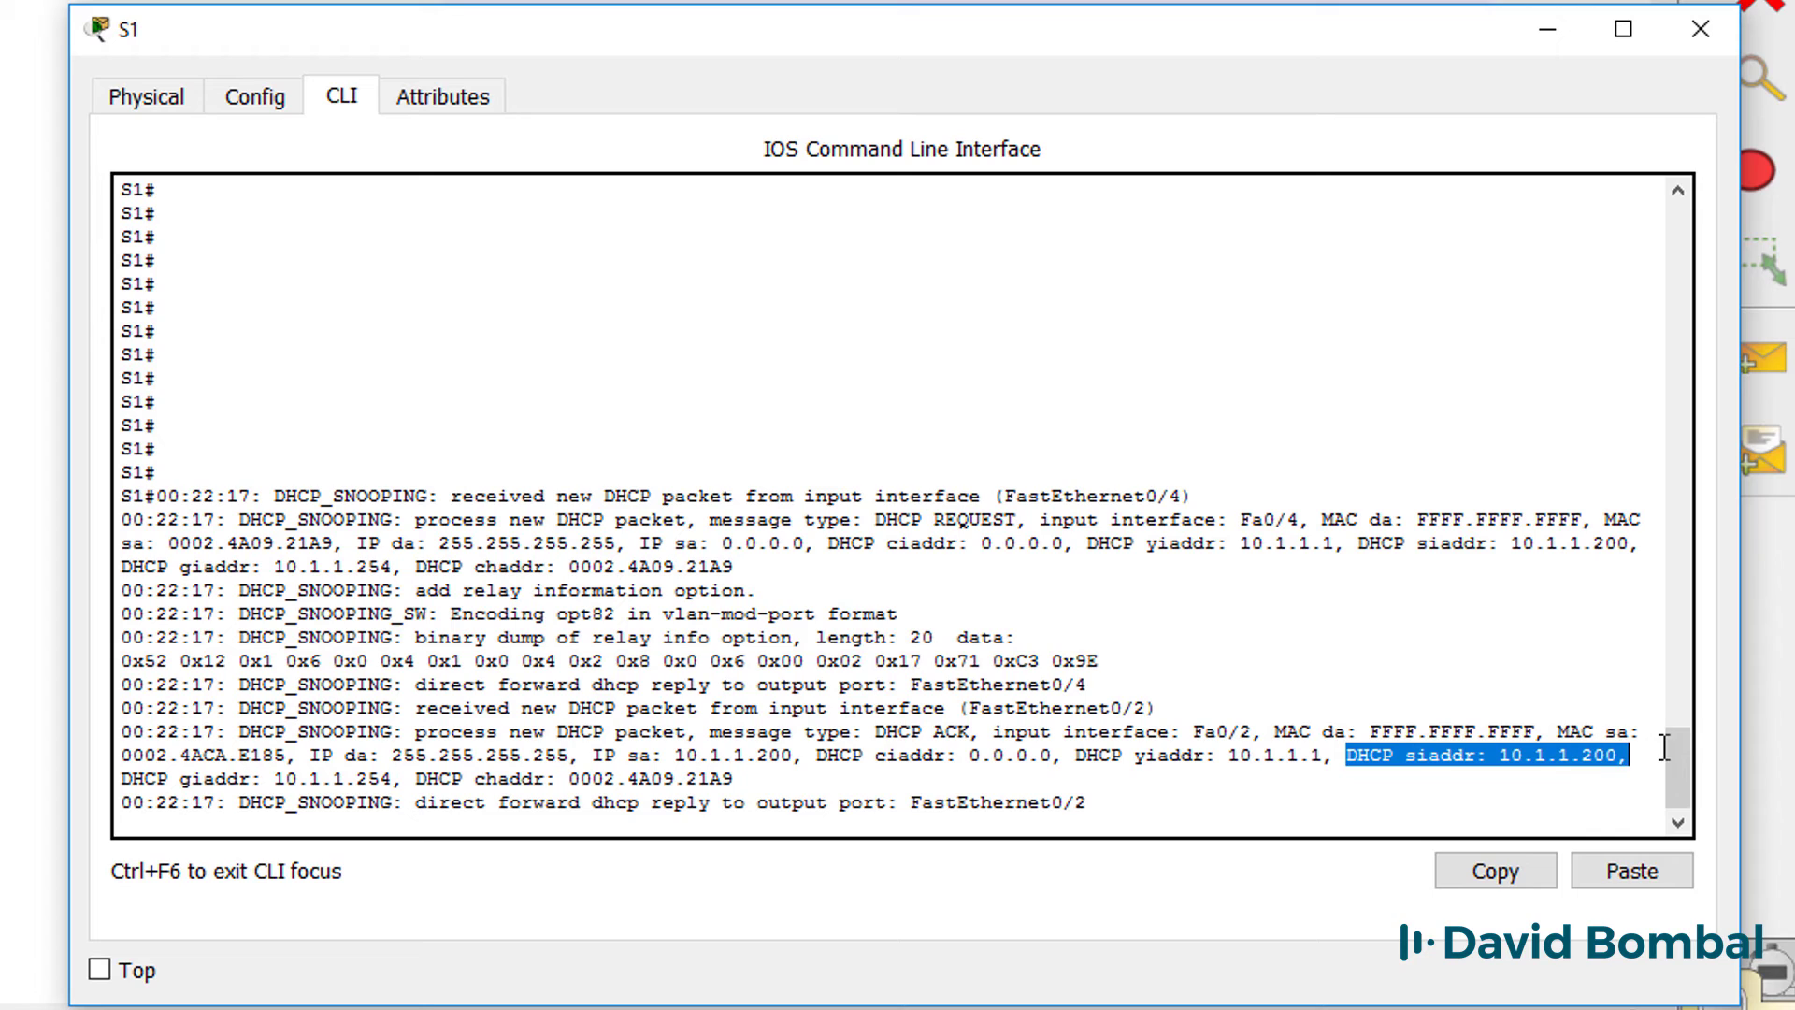
pyautogui.moveTo(168, 779); pyautogui.dragTo(396, 779)
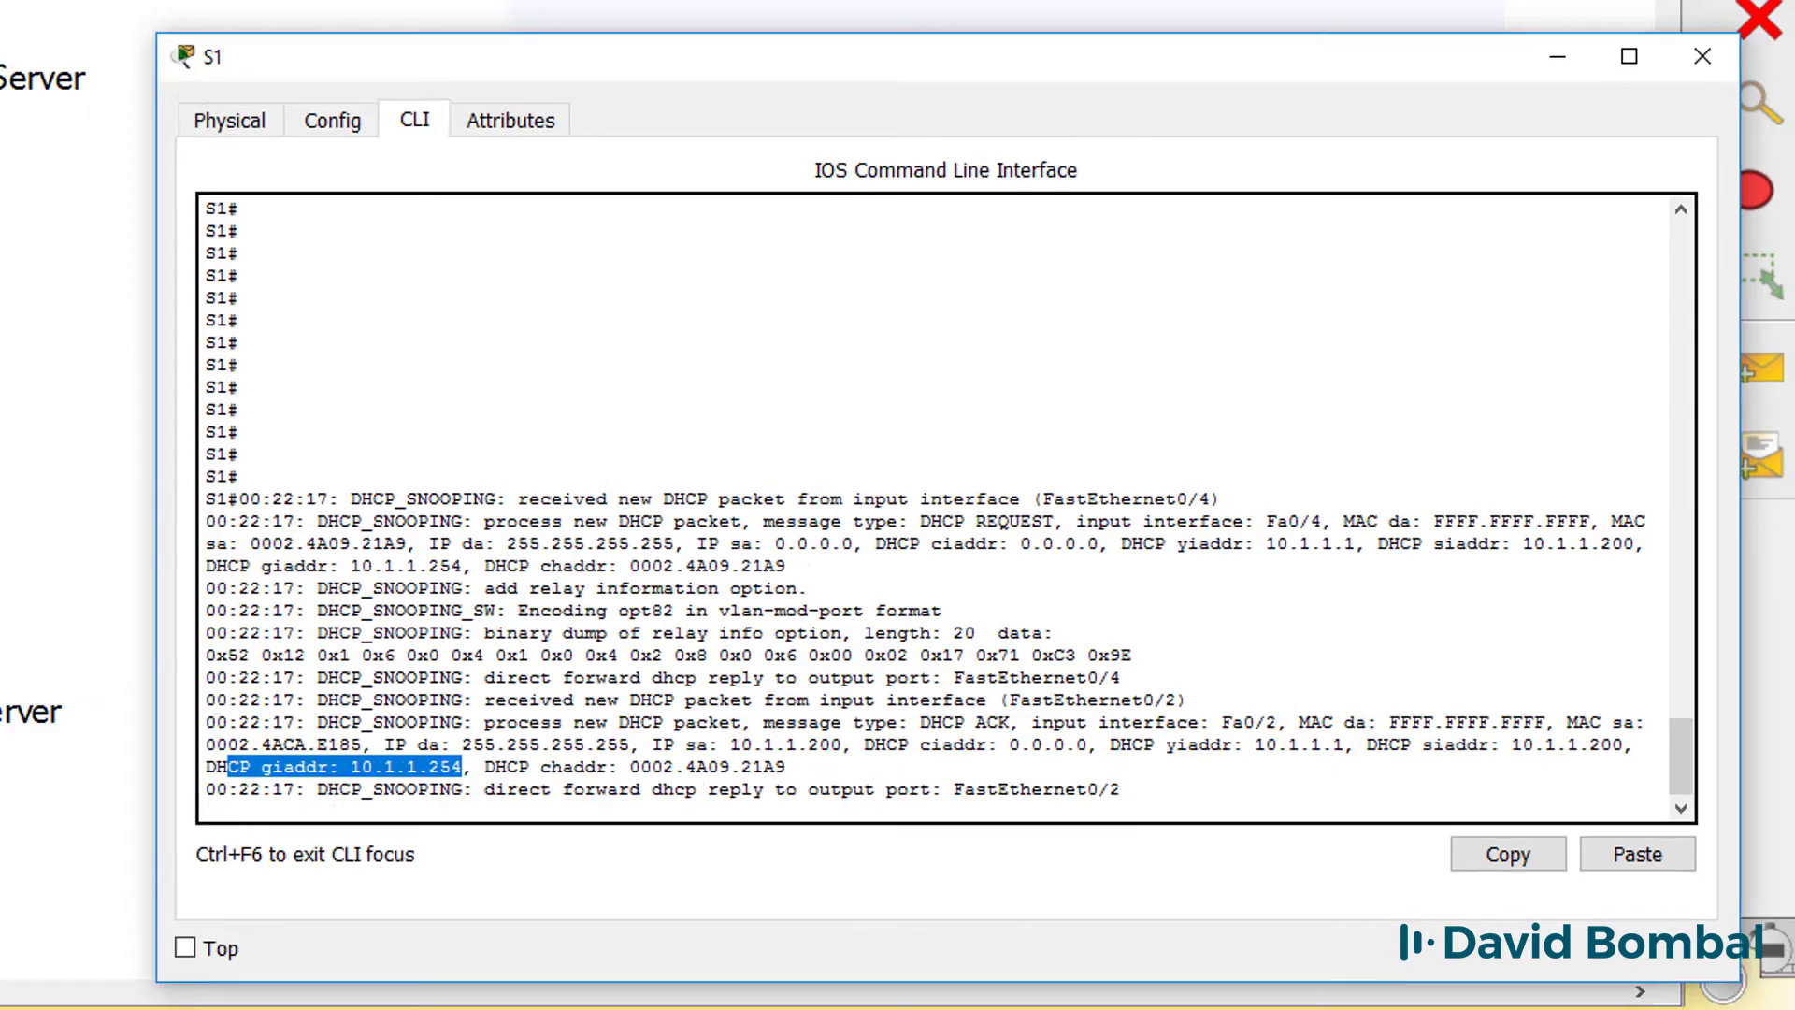
pyautogui.click(758, 708)
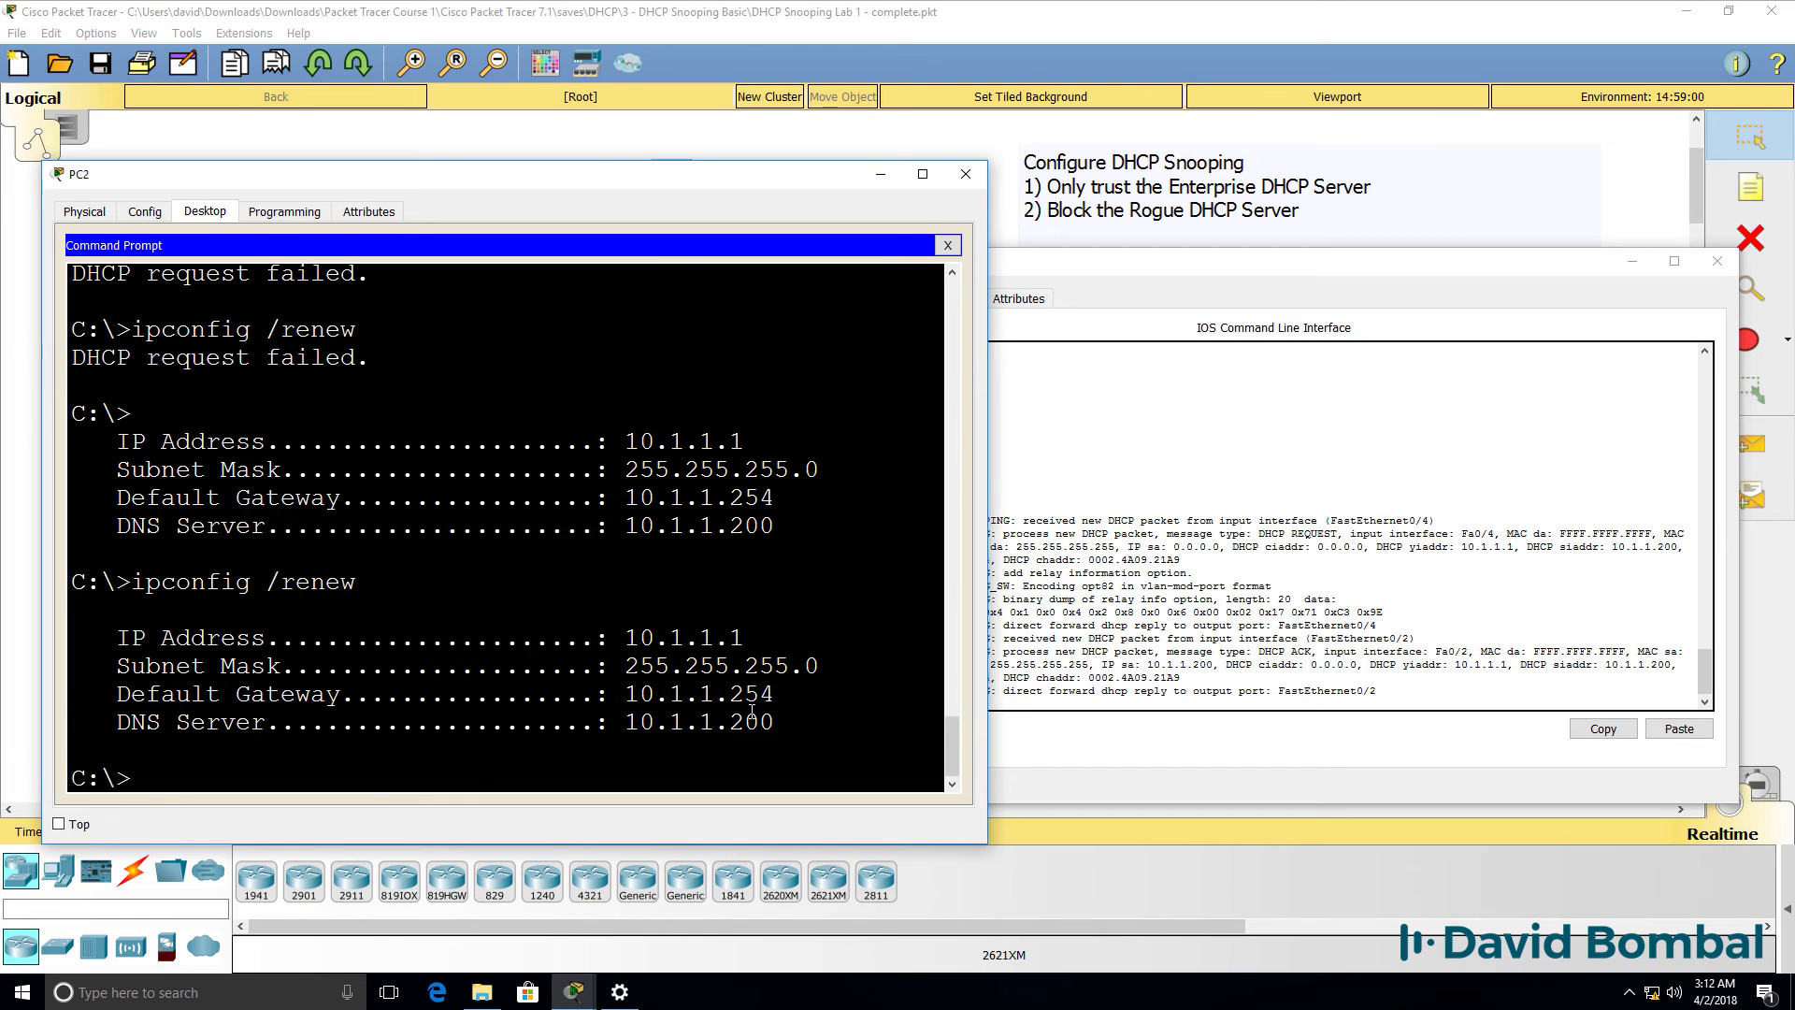
# - Highlight PC2's latest address details and rerun ipconfig /renew in its command prompt
pyautogui.moveTo(847, 734); pyautogui.dragTo(16, 587)
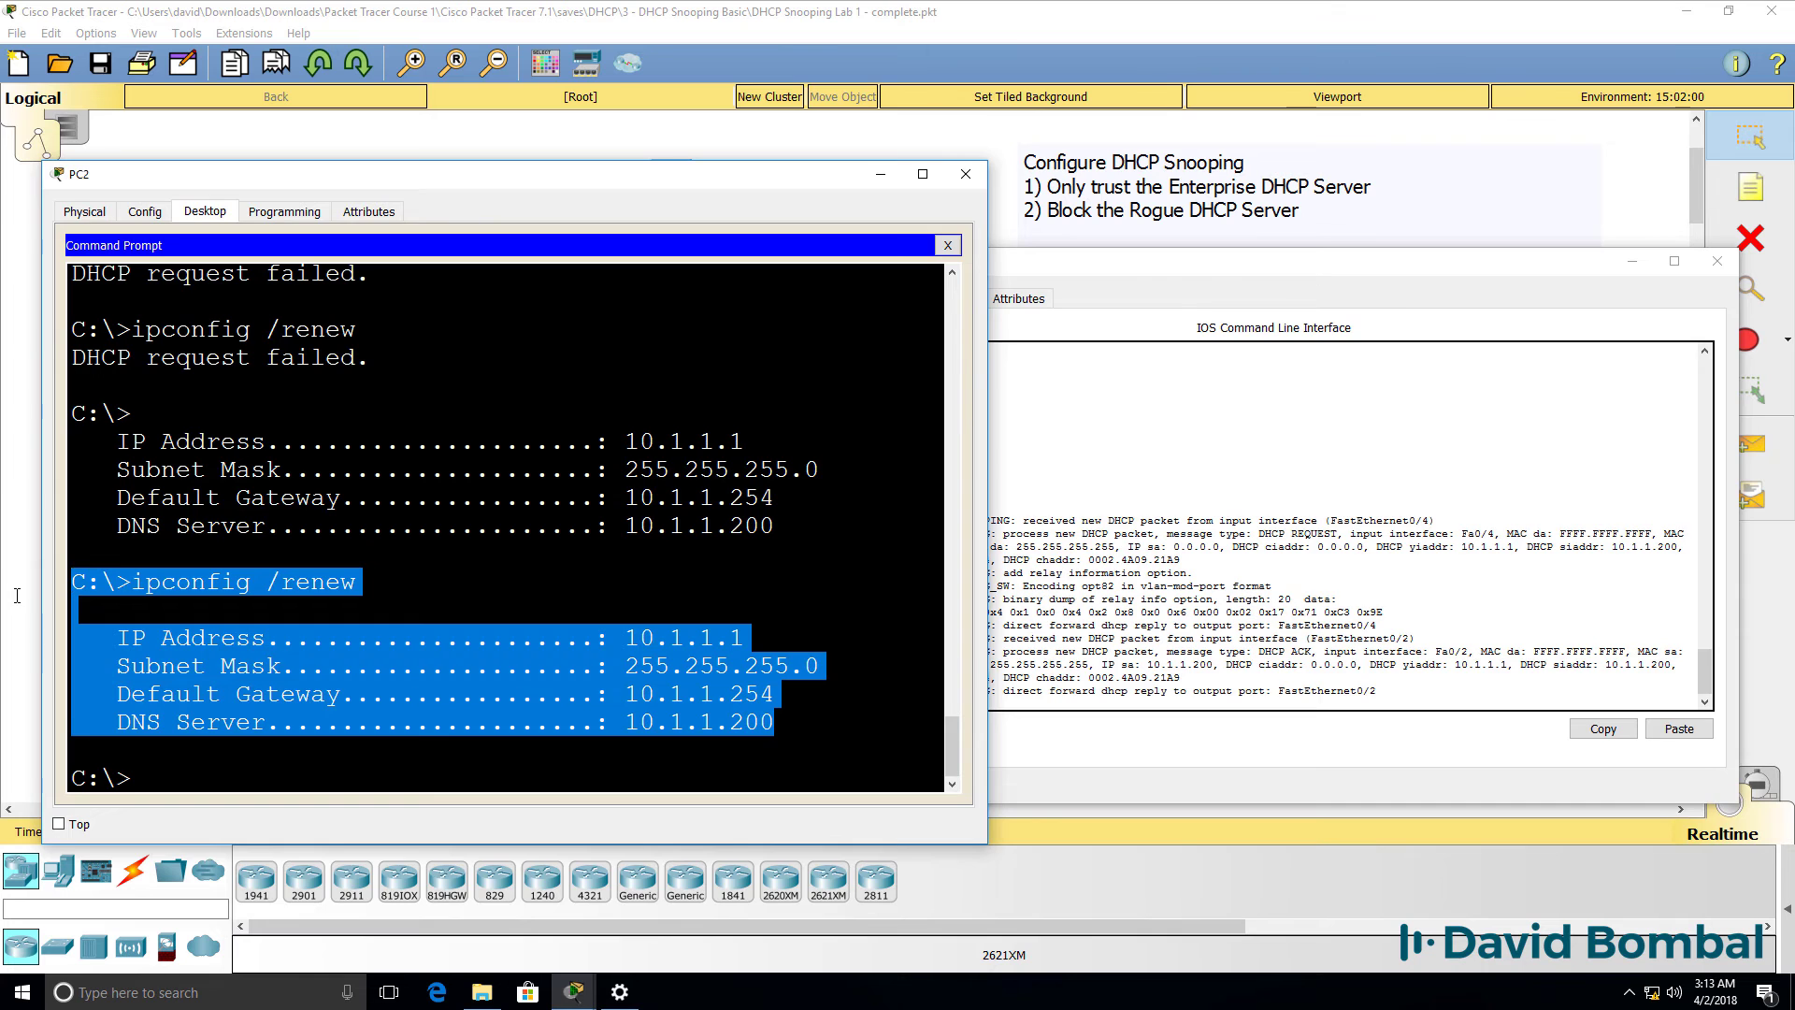
pyautogui.click(16, 587)
pyautogui.moveTo(573, 992)
pyautogui.click(836, 865)
pyautogui.press('Up')
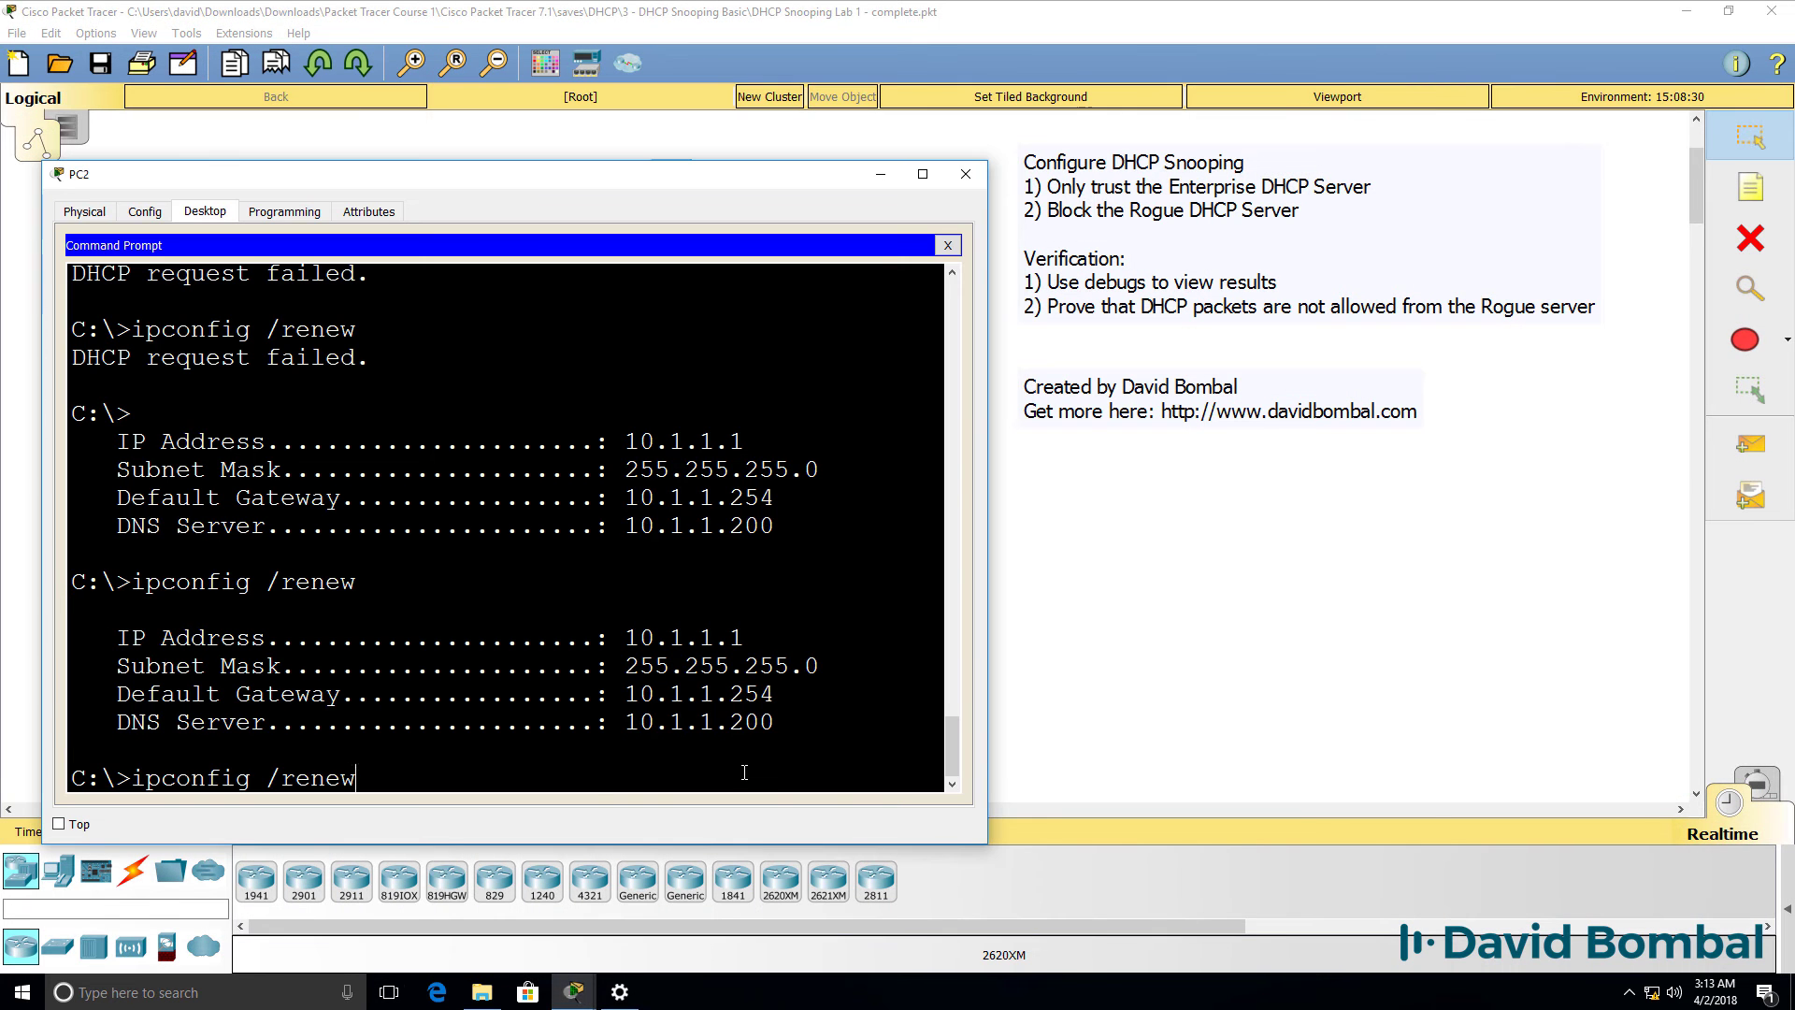
pyautogui.press('Return')
# - Move PC2's console aside and rerun ipconfig /renew three more times, each returning 10.1.1.1
pyautogui.moveTo(362, 177); pyautogui.dragTo(1298, 217)
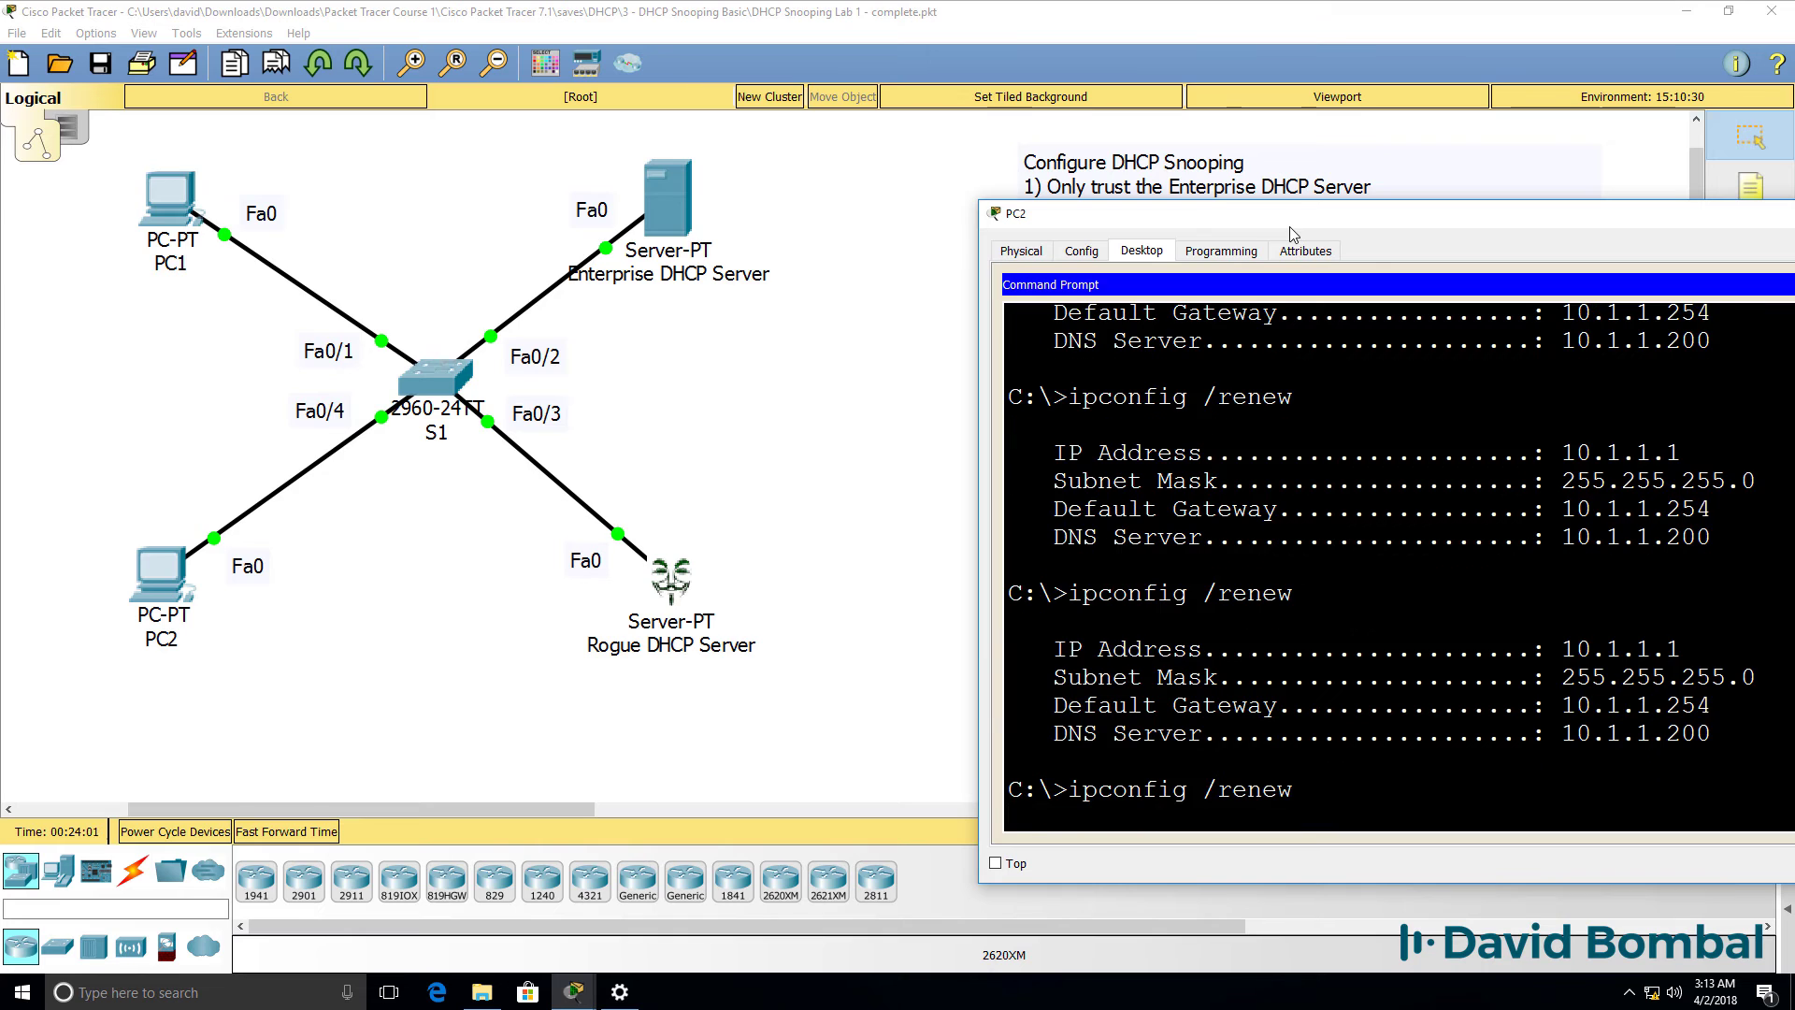
pyautogui.press('Up')
pyautogui.press('Return')
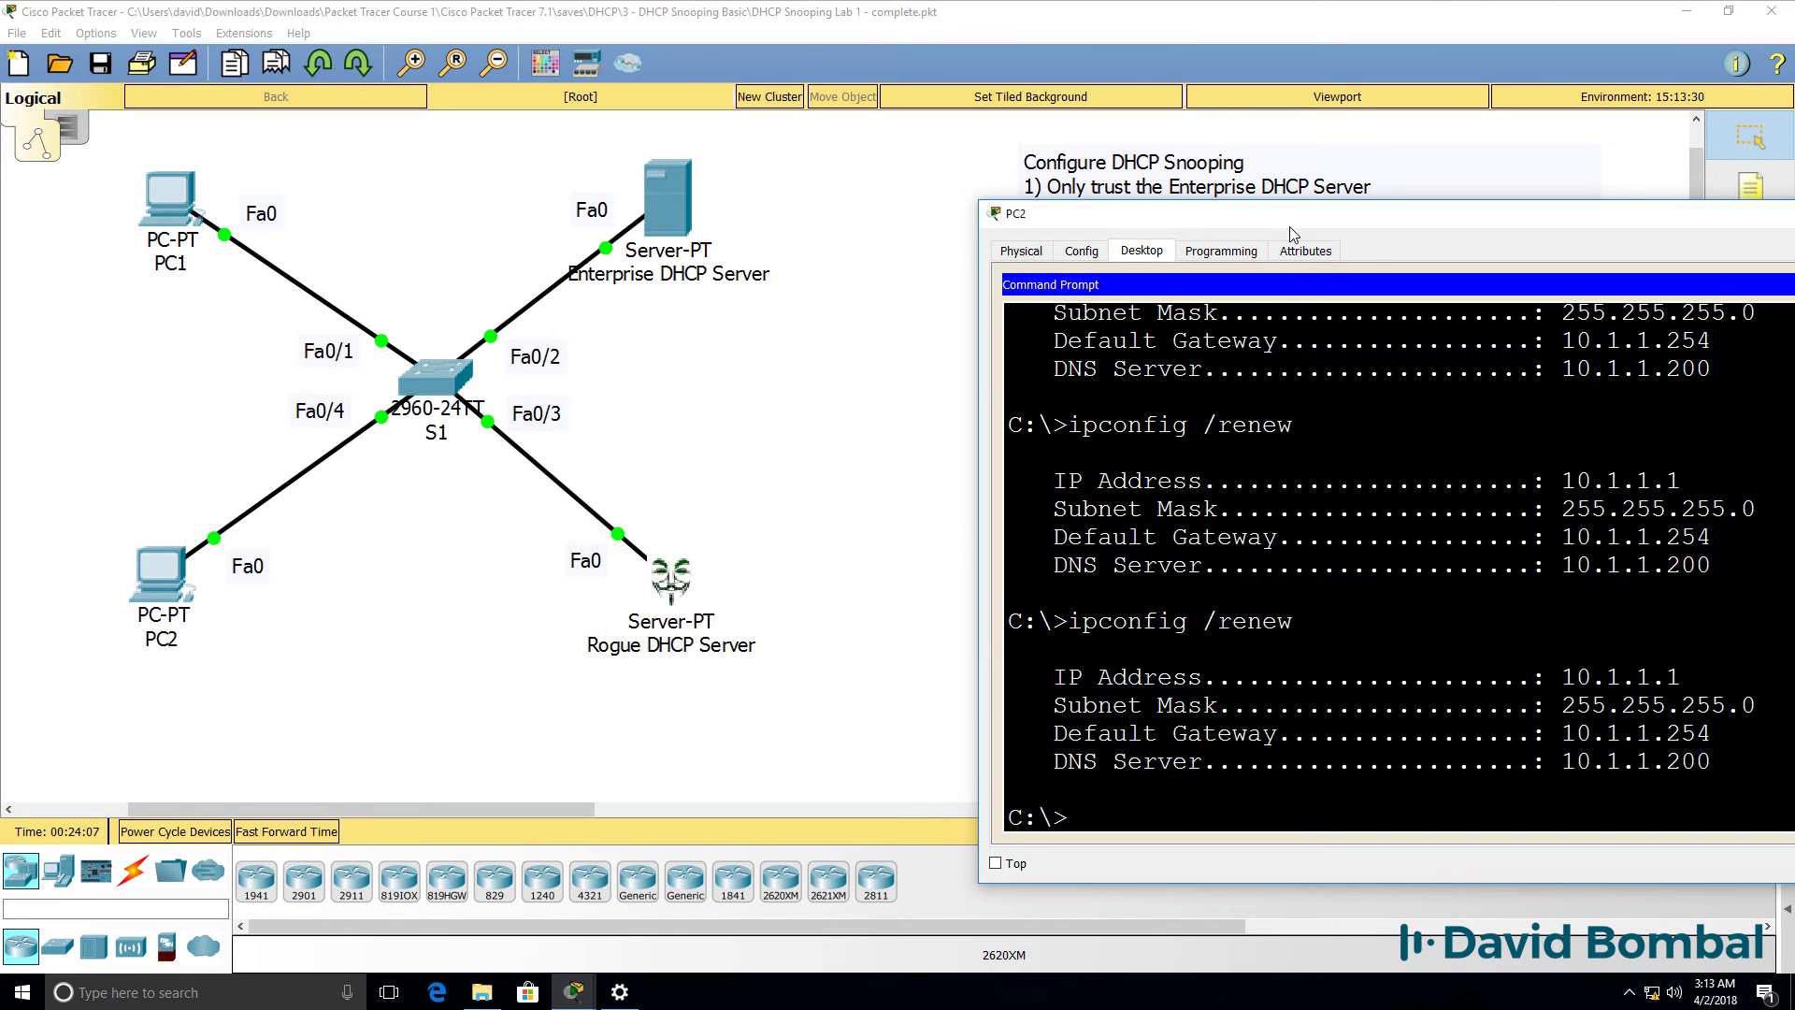
pyautogui.press('Up')
pyautogui.press('Return')
pyautogui.press('Up')
pyautogui.press('Return')
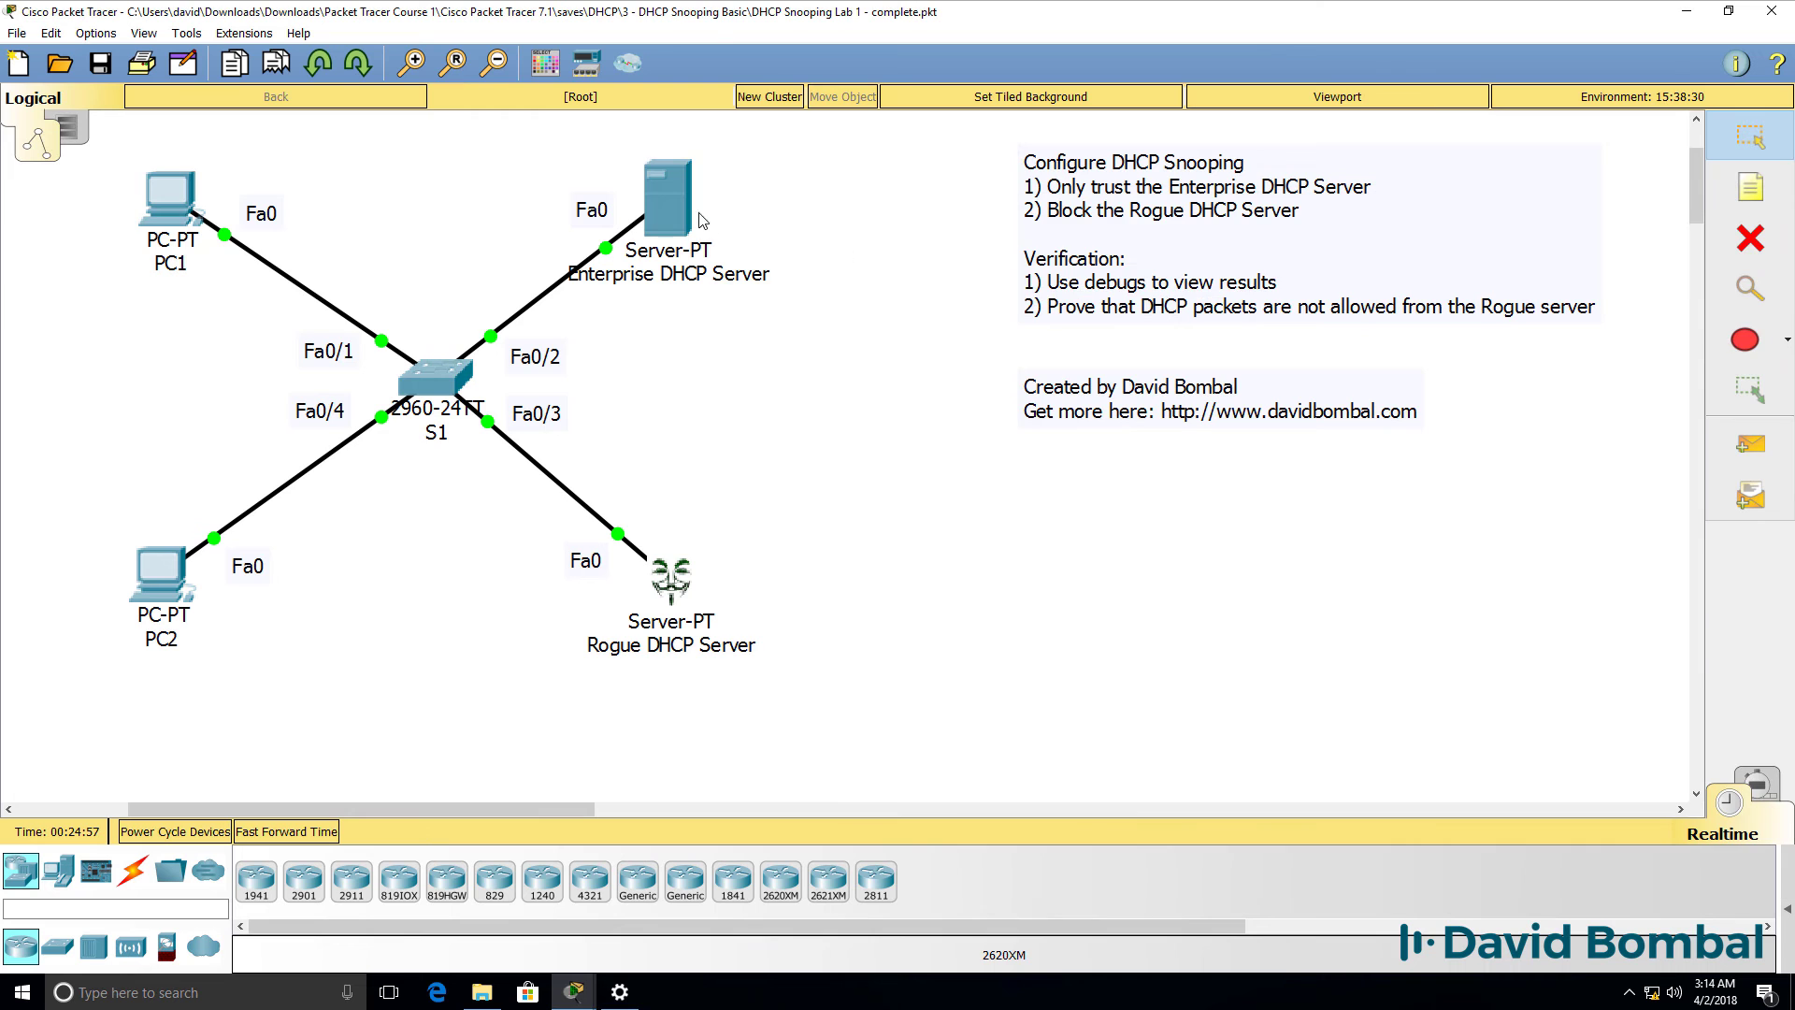
pyautogui.click(692, 213)
pyautogui.click(603, 182)
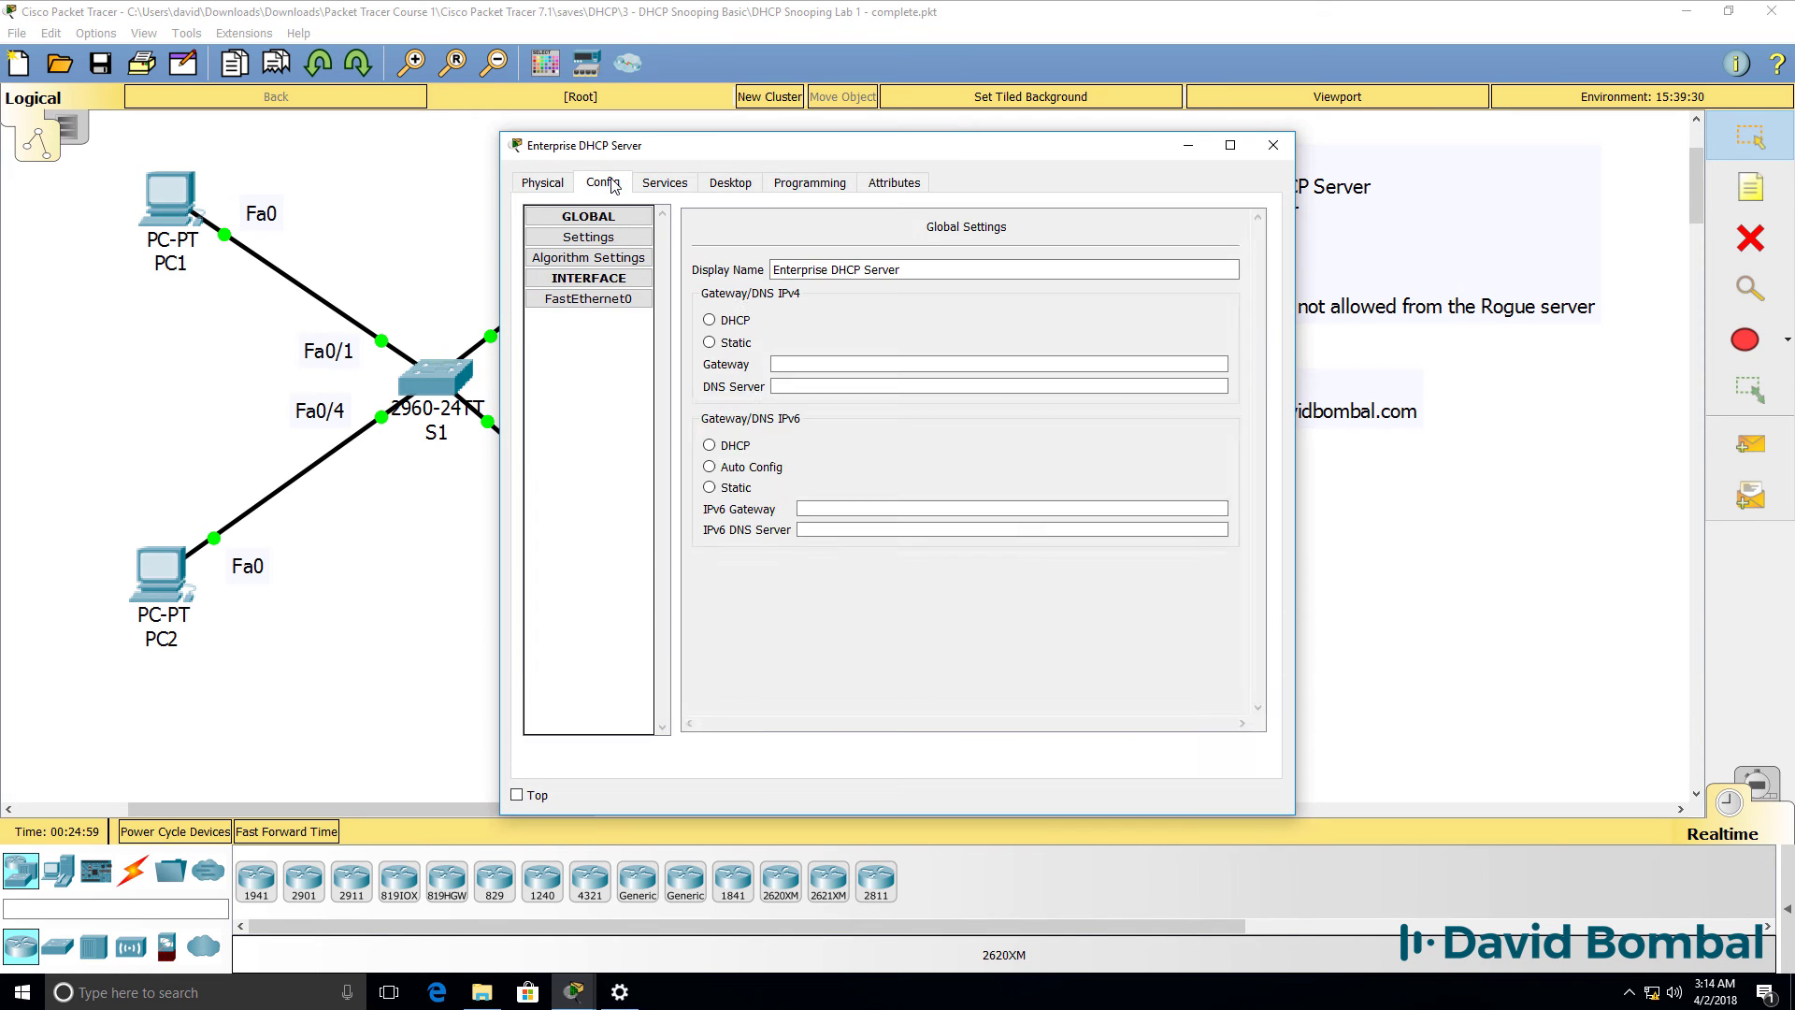
pyautogui.click(586, 298)
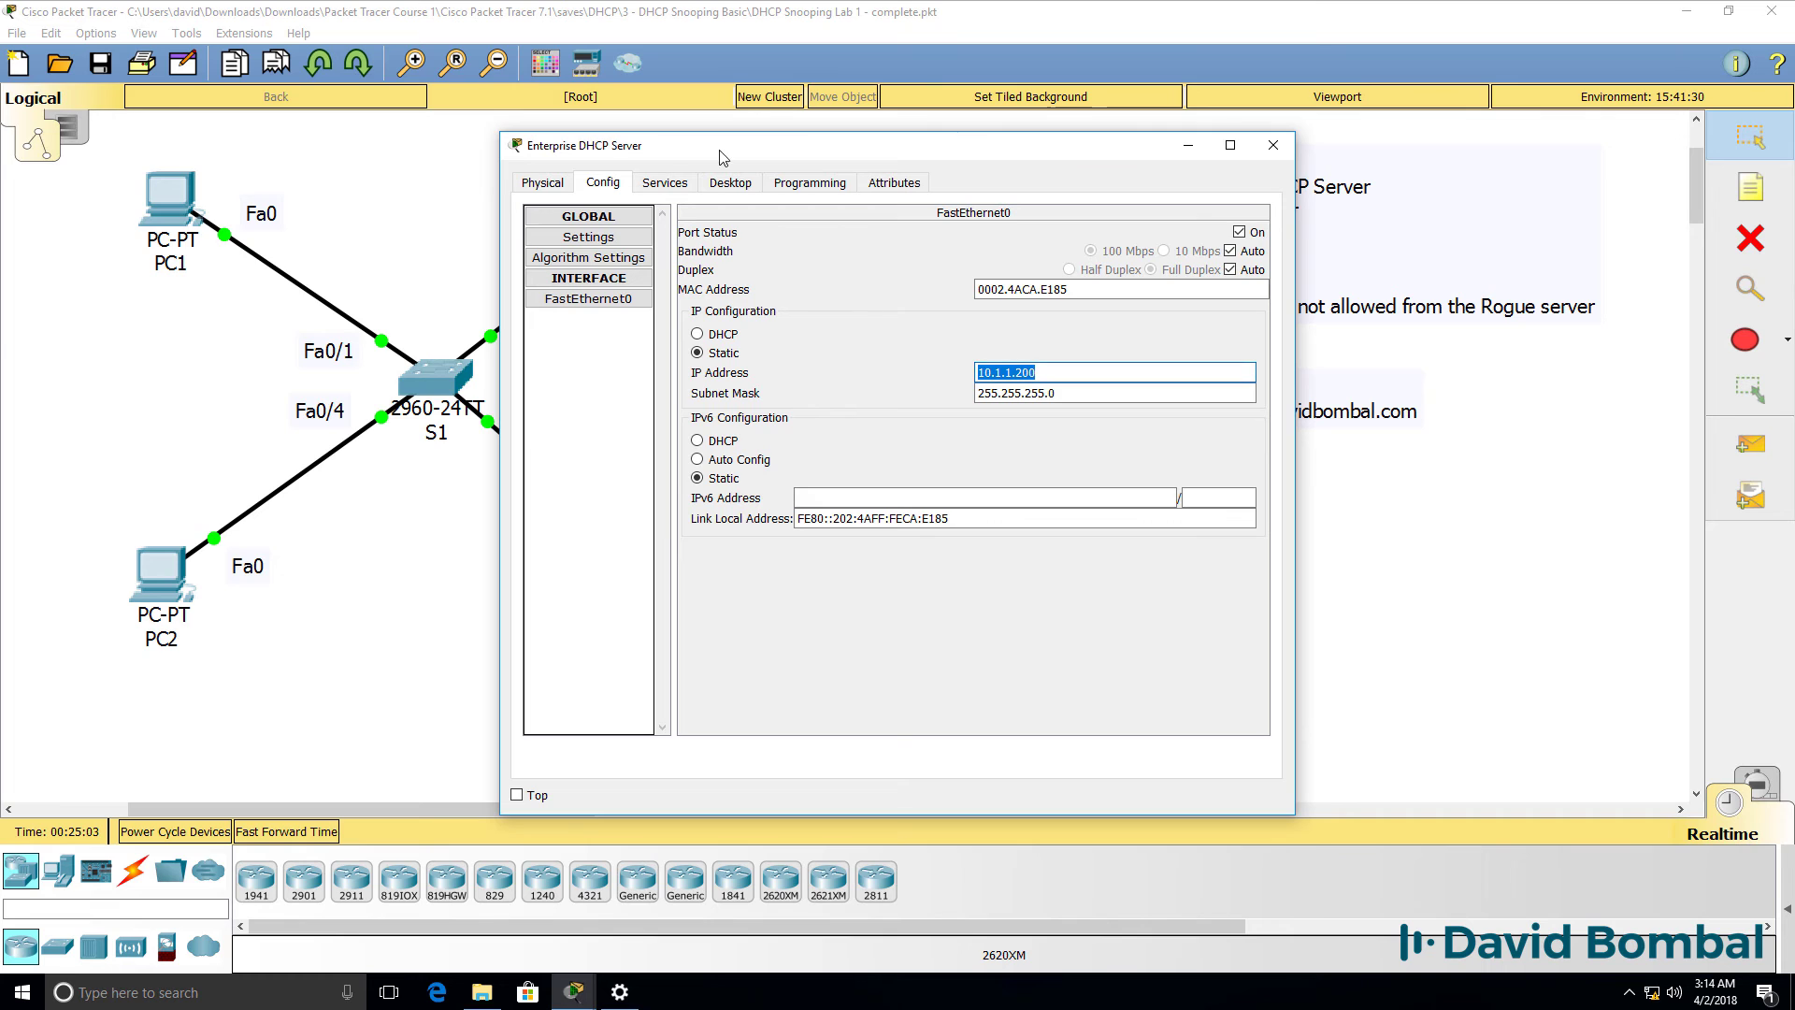
pyautogui.click(665, 183)
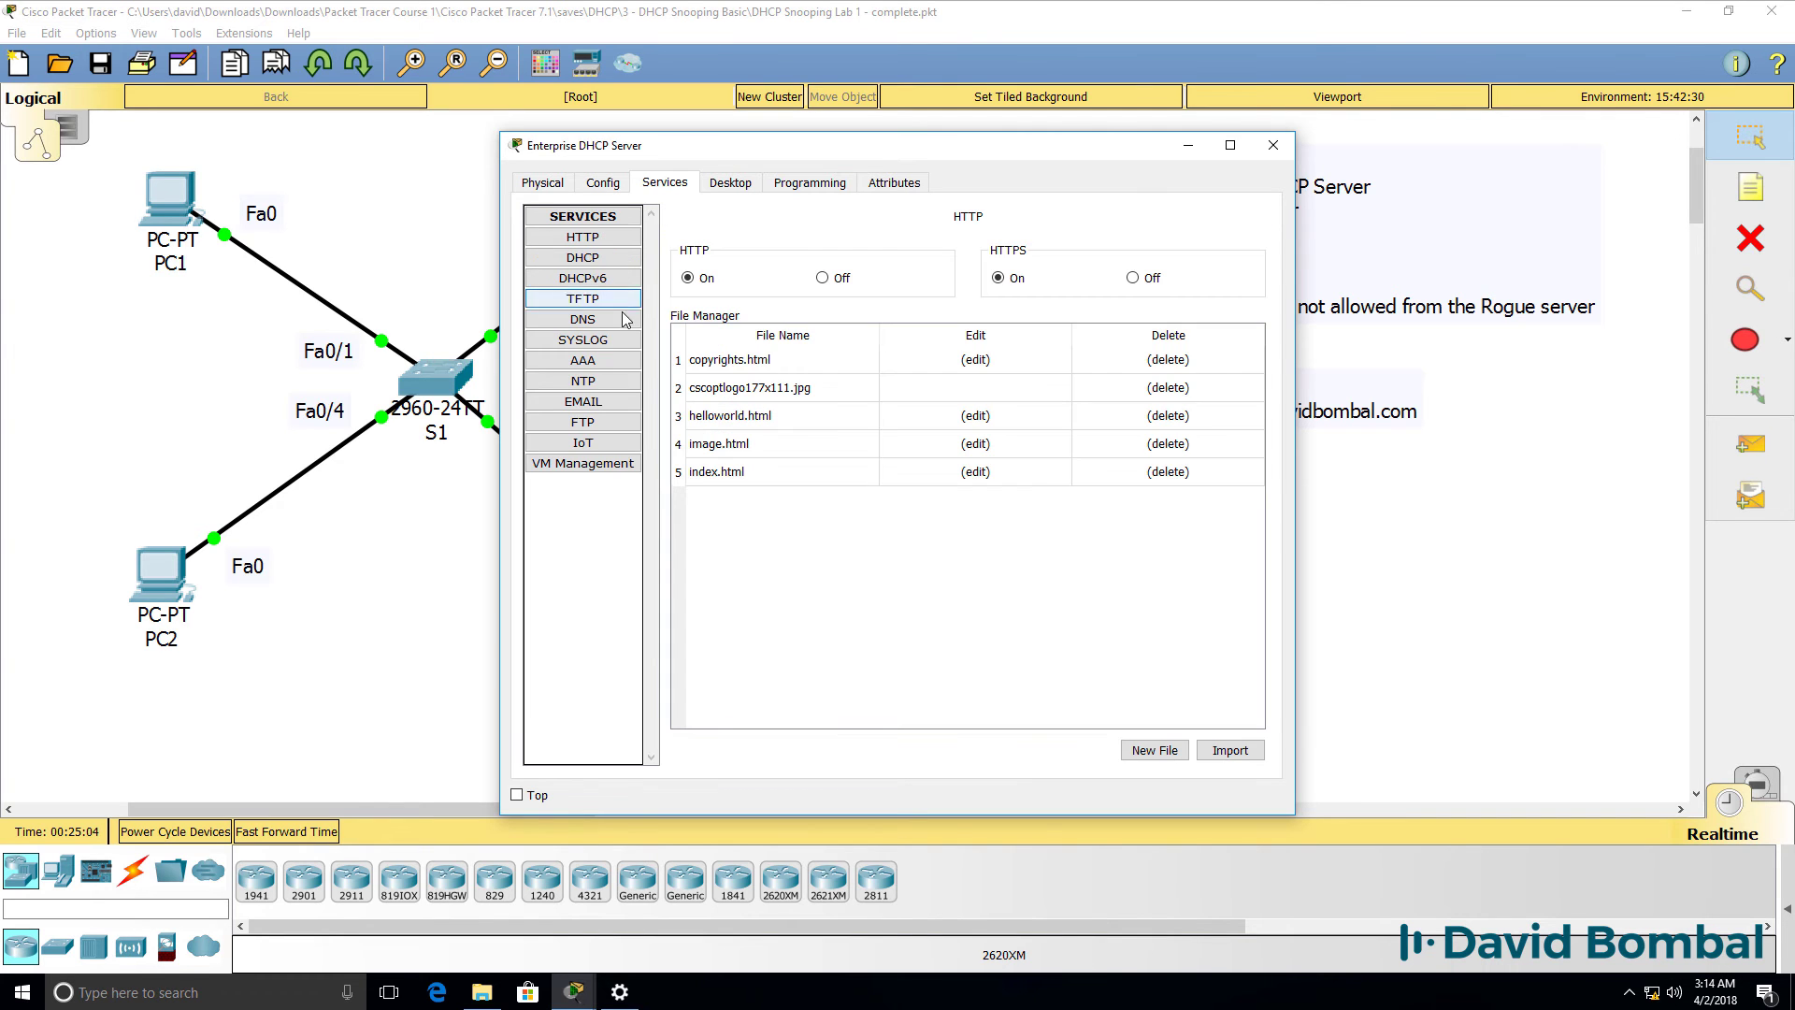
pyautogui.click(595, 260)
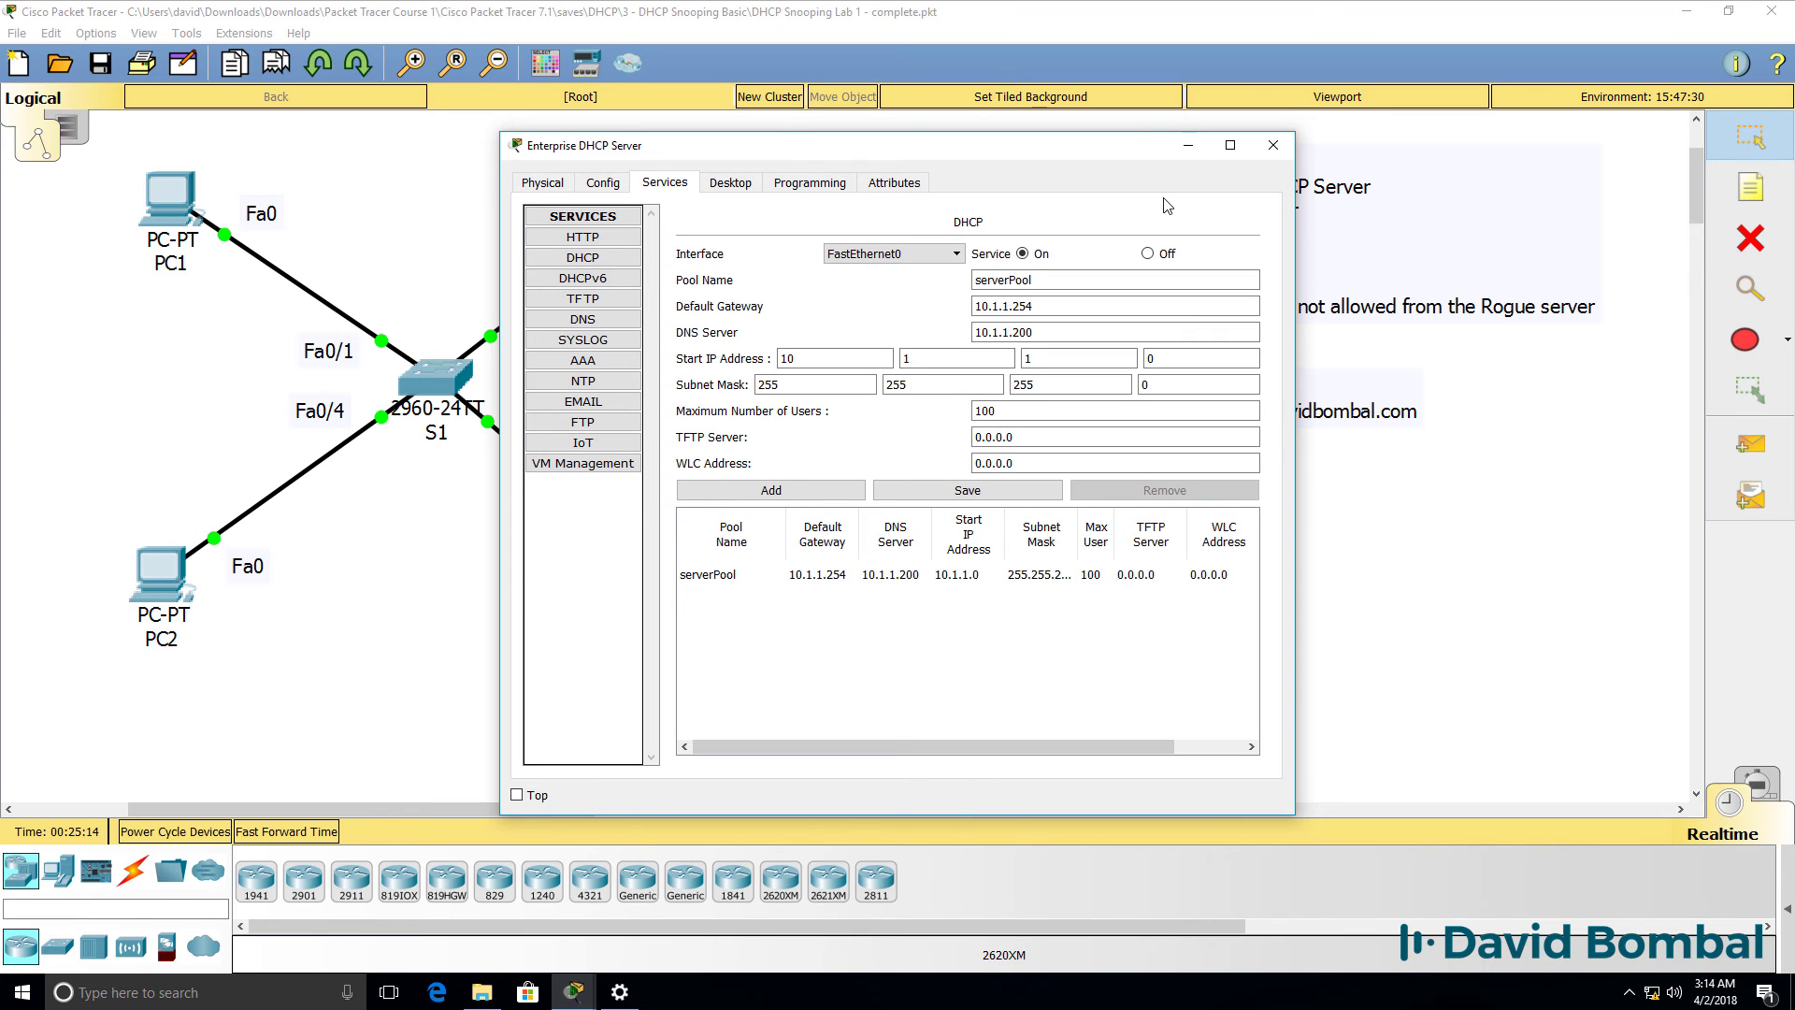
# - Check the Rogue DHCP Server's FastEthernet0 address 10.1.100.201, then view its DHCP pool settings
pyautogui.click(1188, 146)
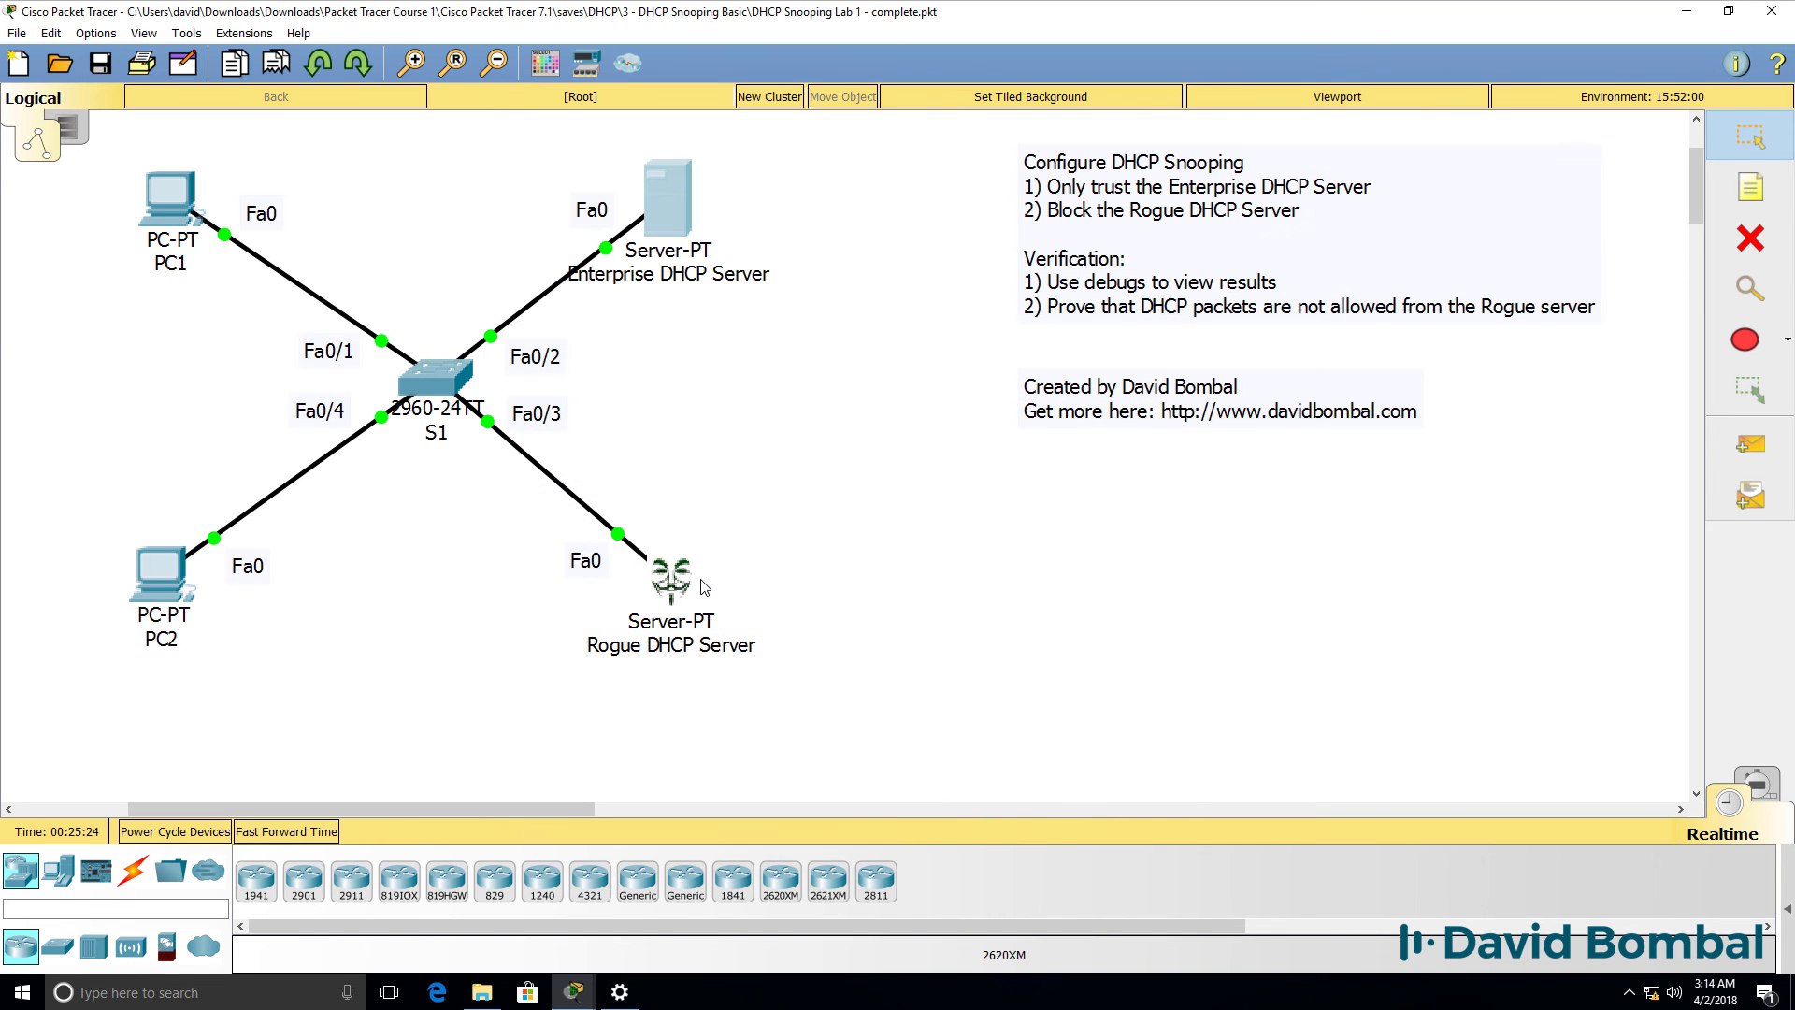
pyautogui.click(668, 587)
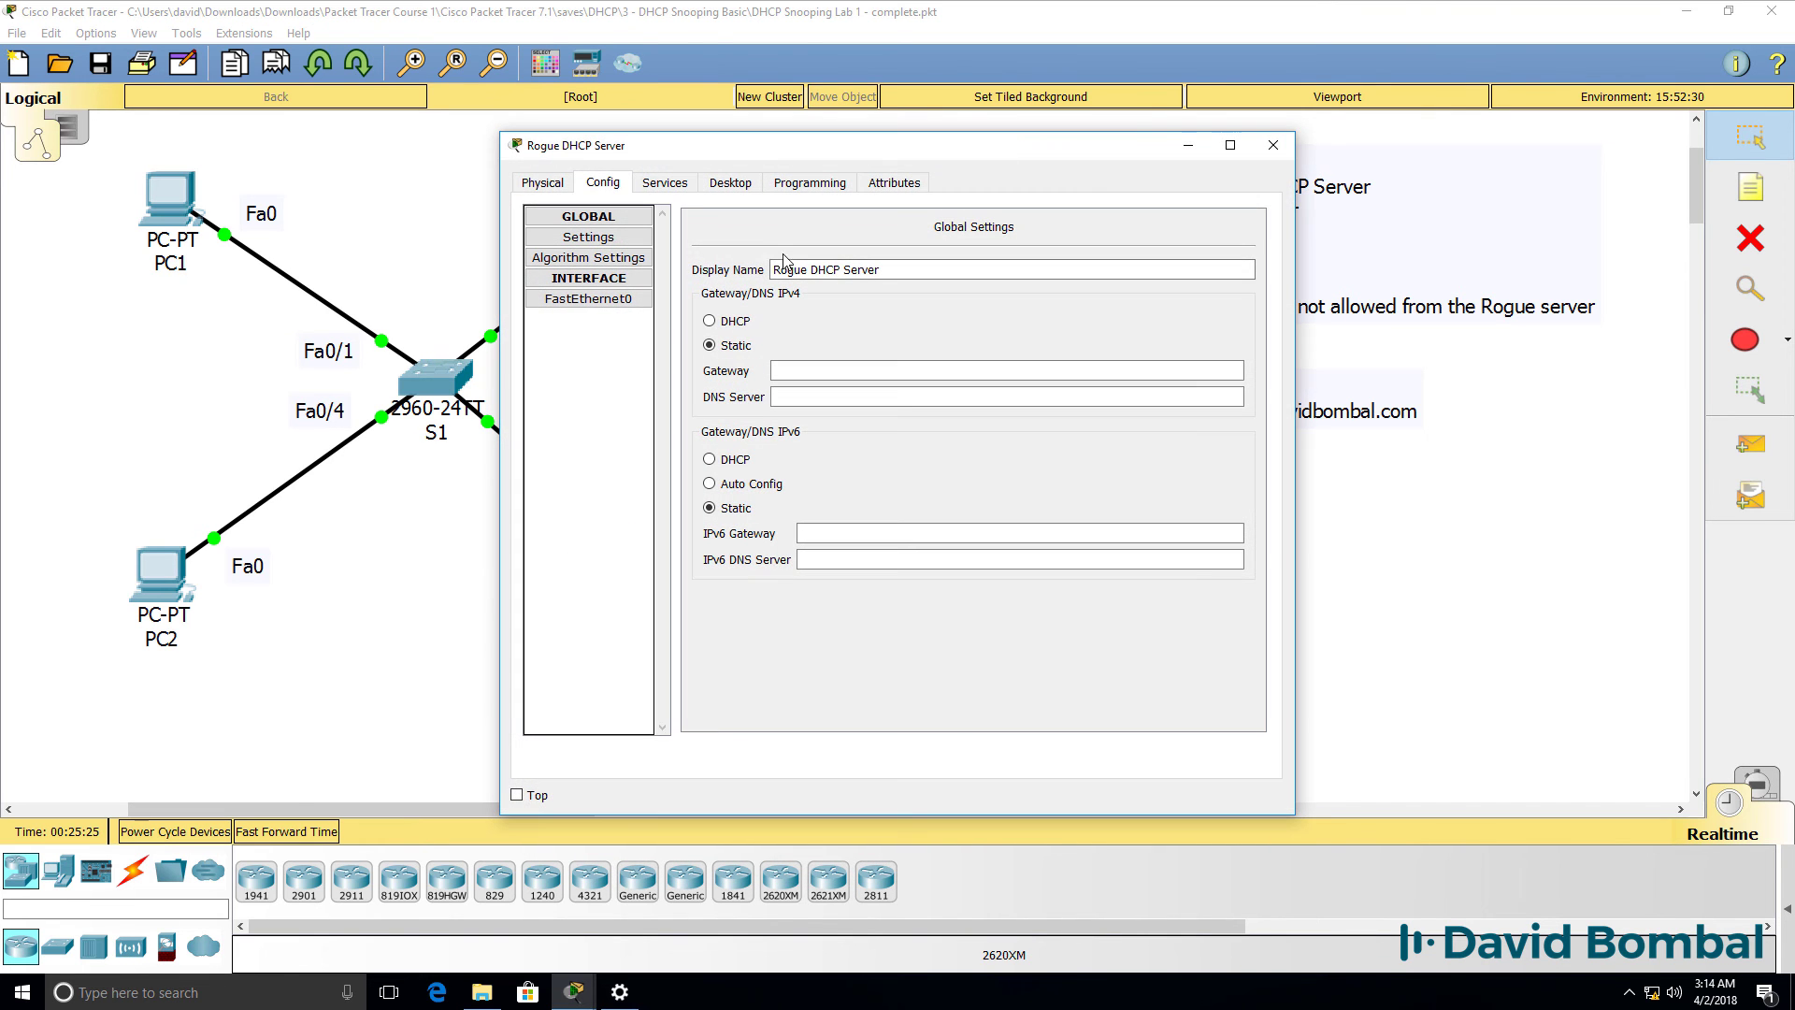
pyautogui.click(542, 184)
pyautogui.click(601, 184)
pyautogui.click(589, 298)
pyautogui.moveTo(1052, 373); pyautogui.dragTo(899, 378)
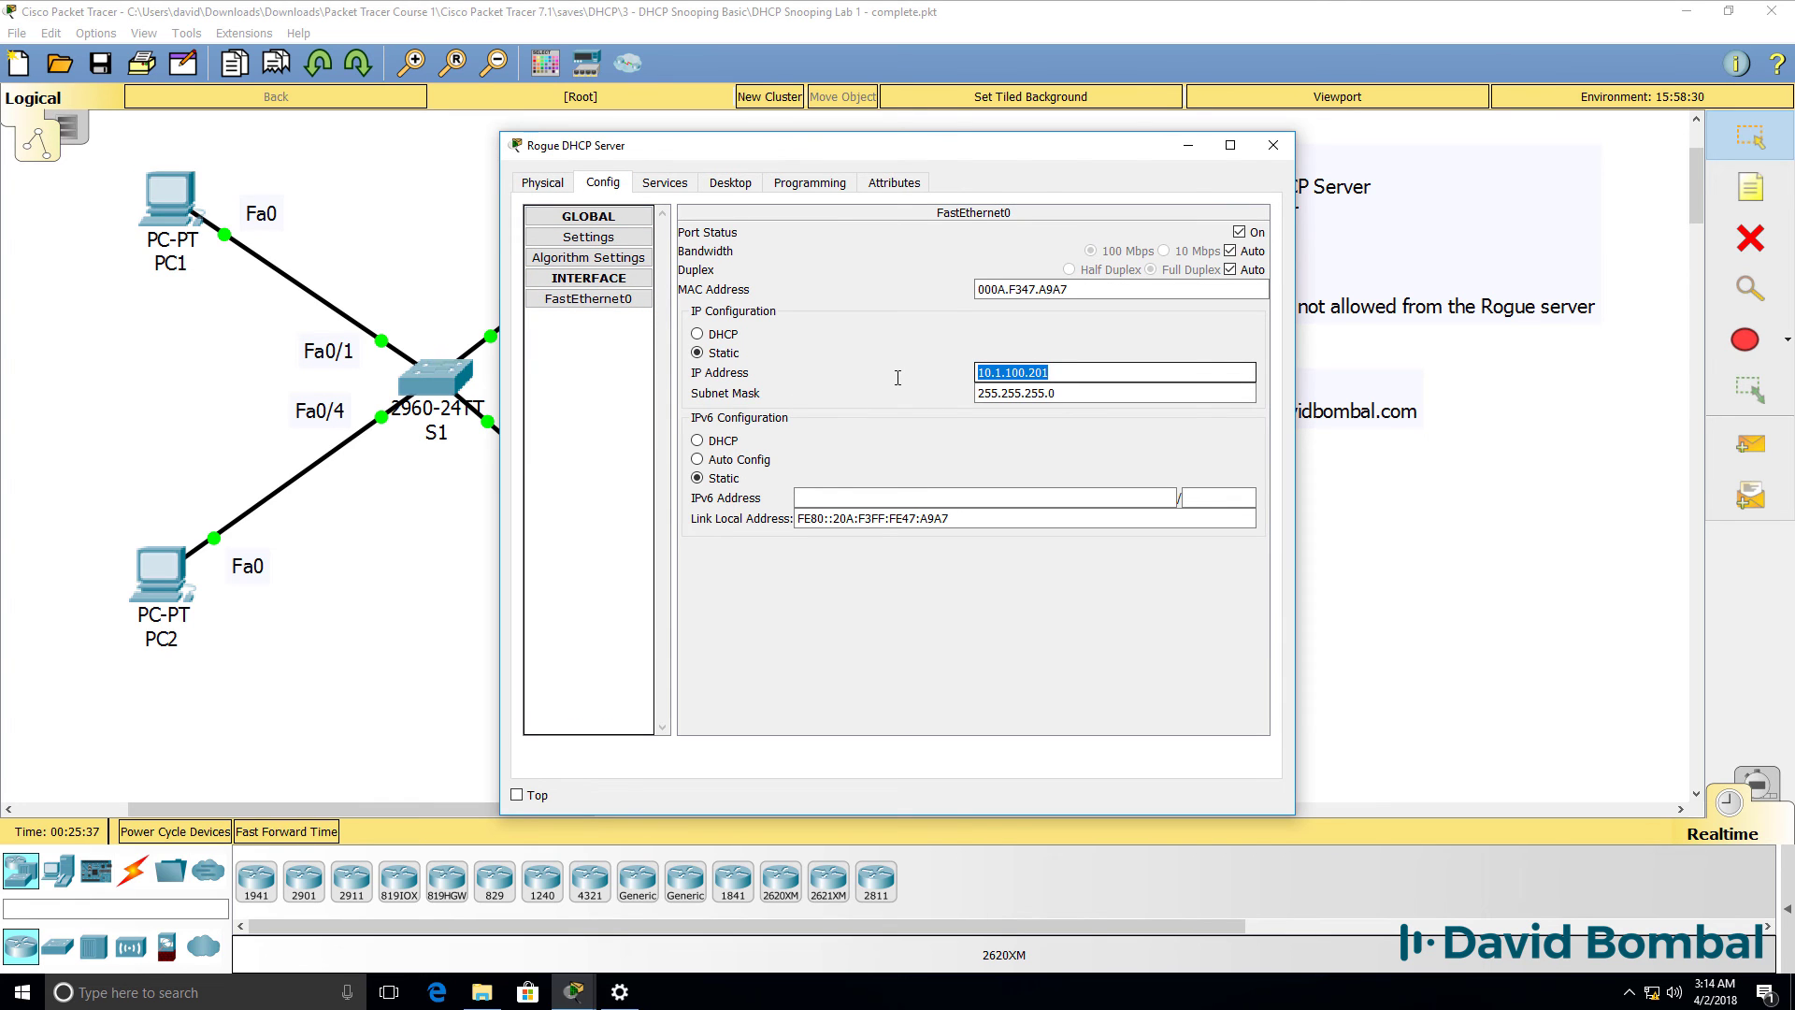
pyautogui.click(665, 183)
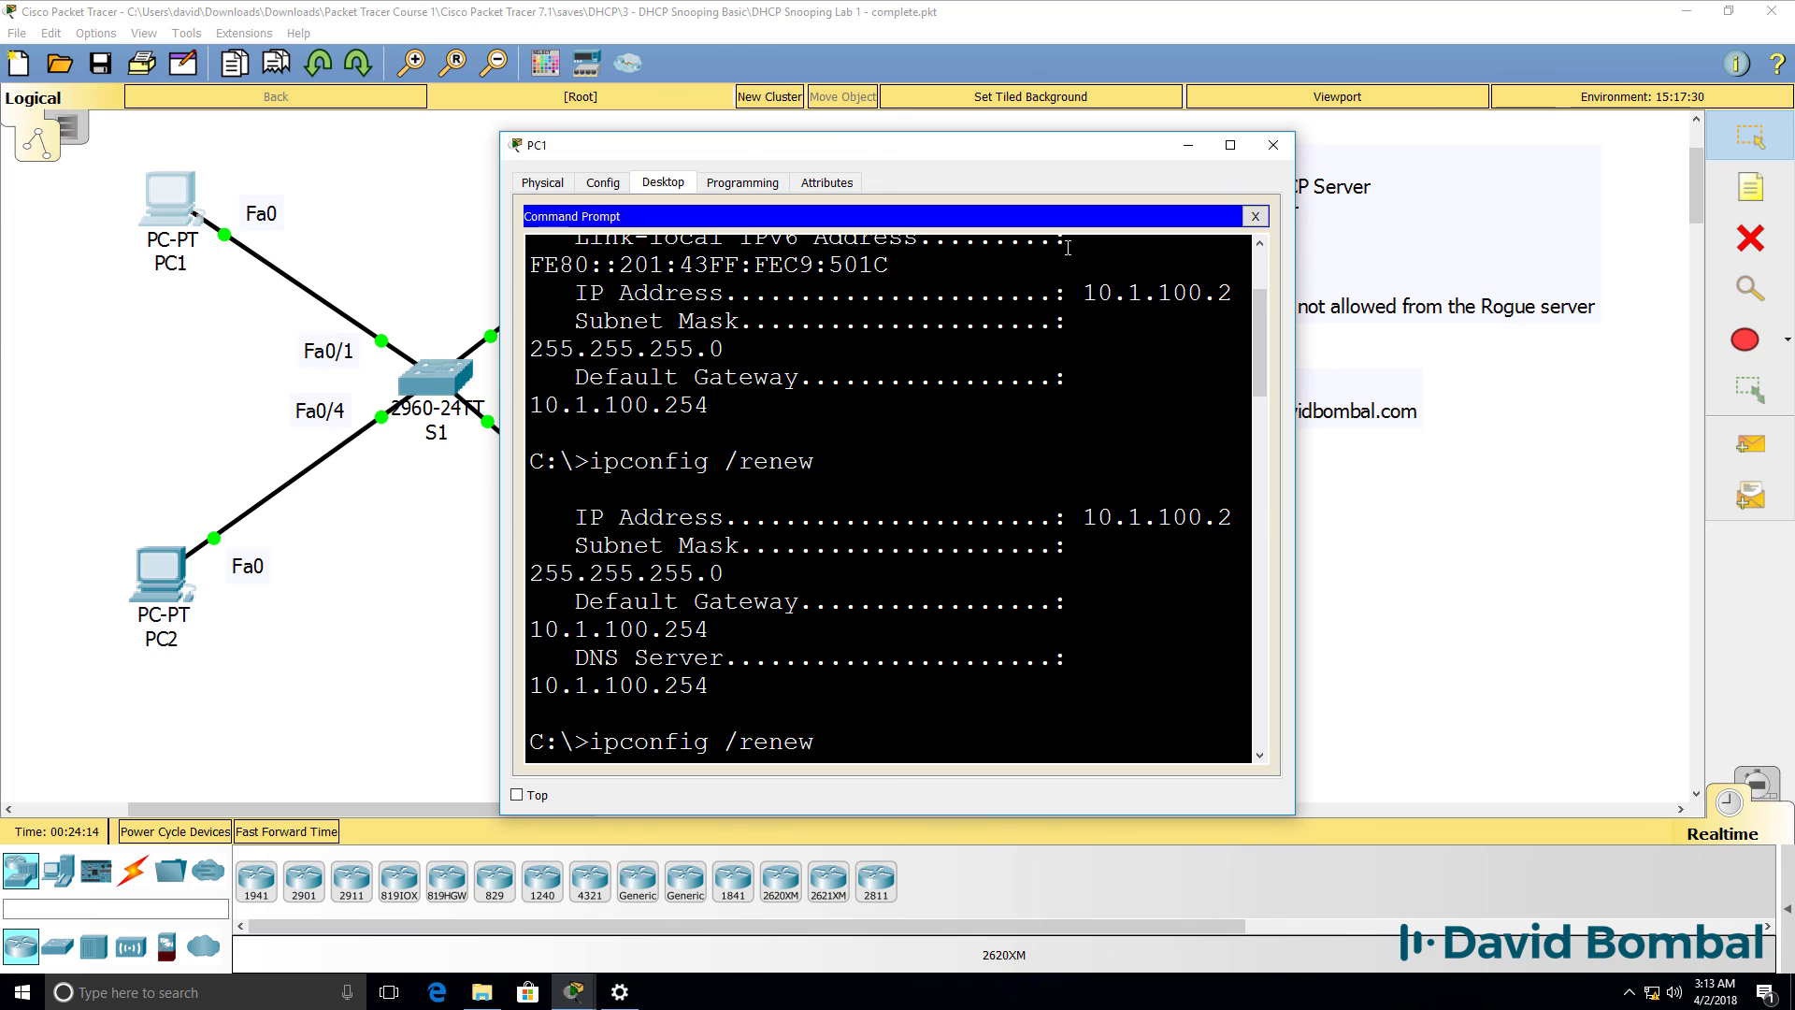
# - Widen PC1's console and rerun ipconfig /renew repeatedly, each time receiving 10.1.1.5 from the enterprise server
pyautogui.press('Return')
pyautogui.press('Up')
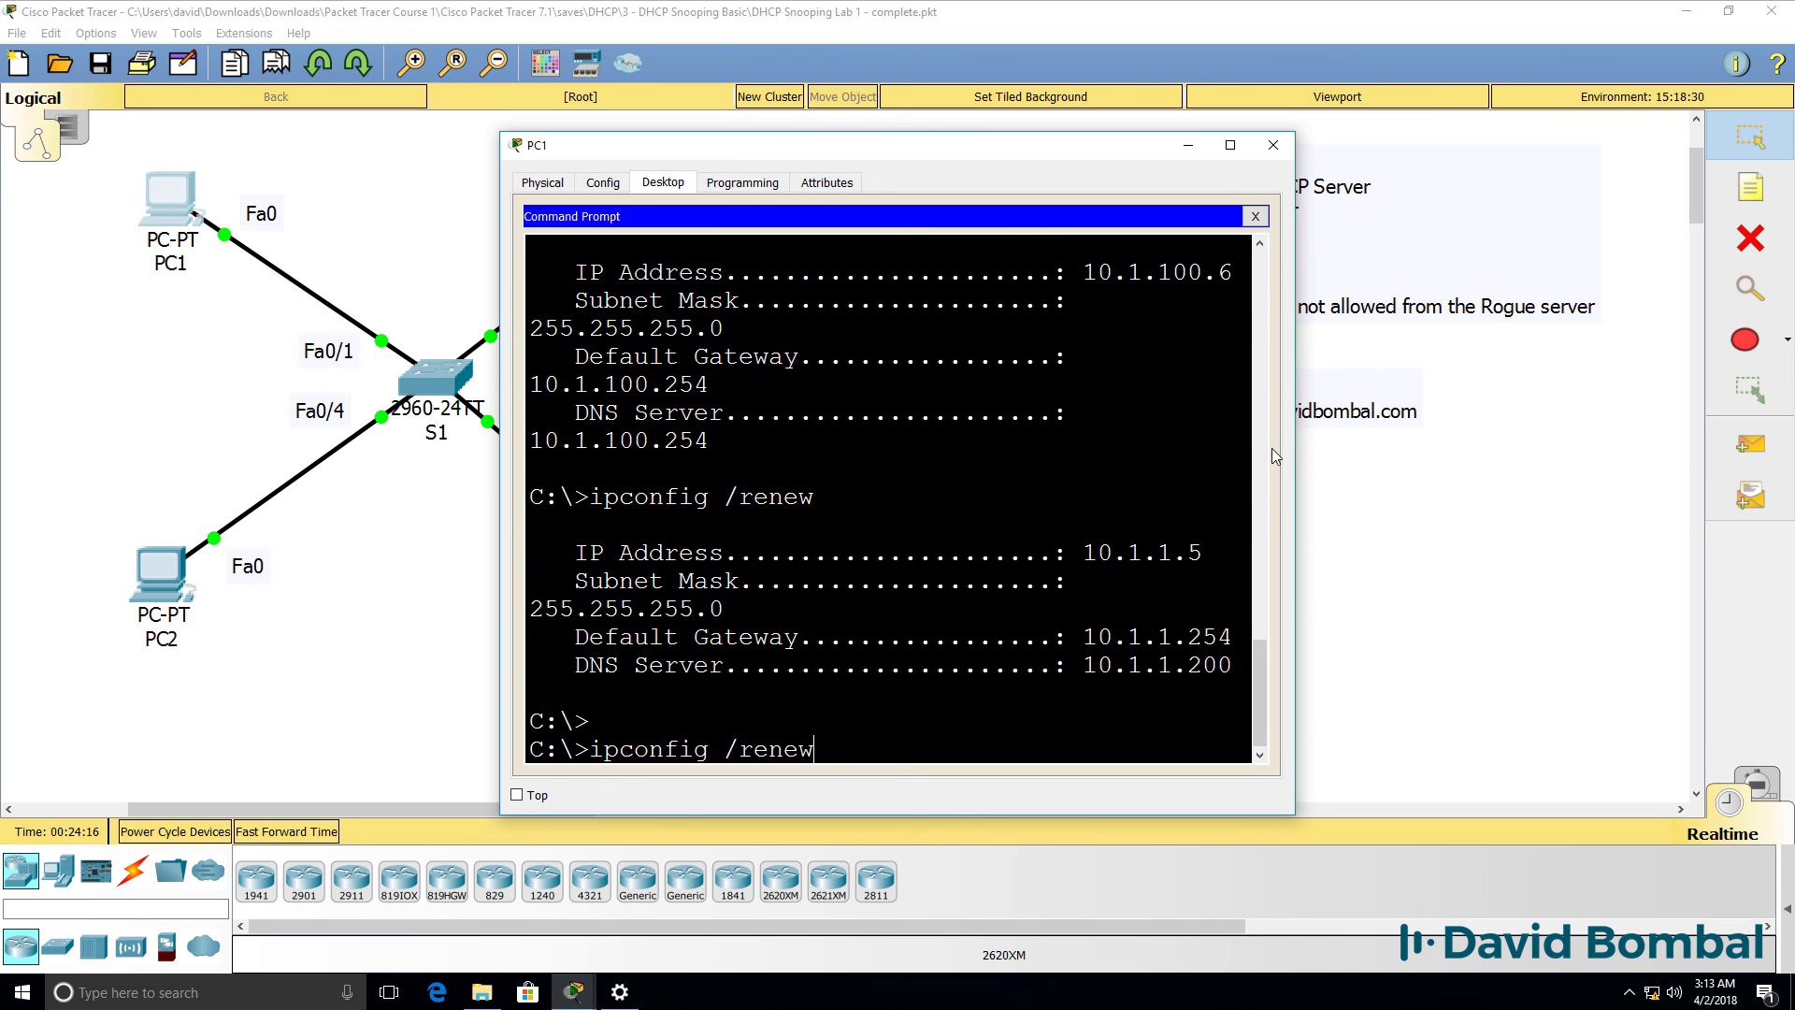
pyautogui.moveTo(1295, 444); pyautogui.dragTo(1444, 445)
pyautogui.press('Return')
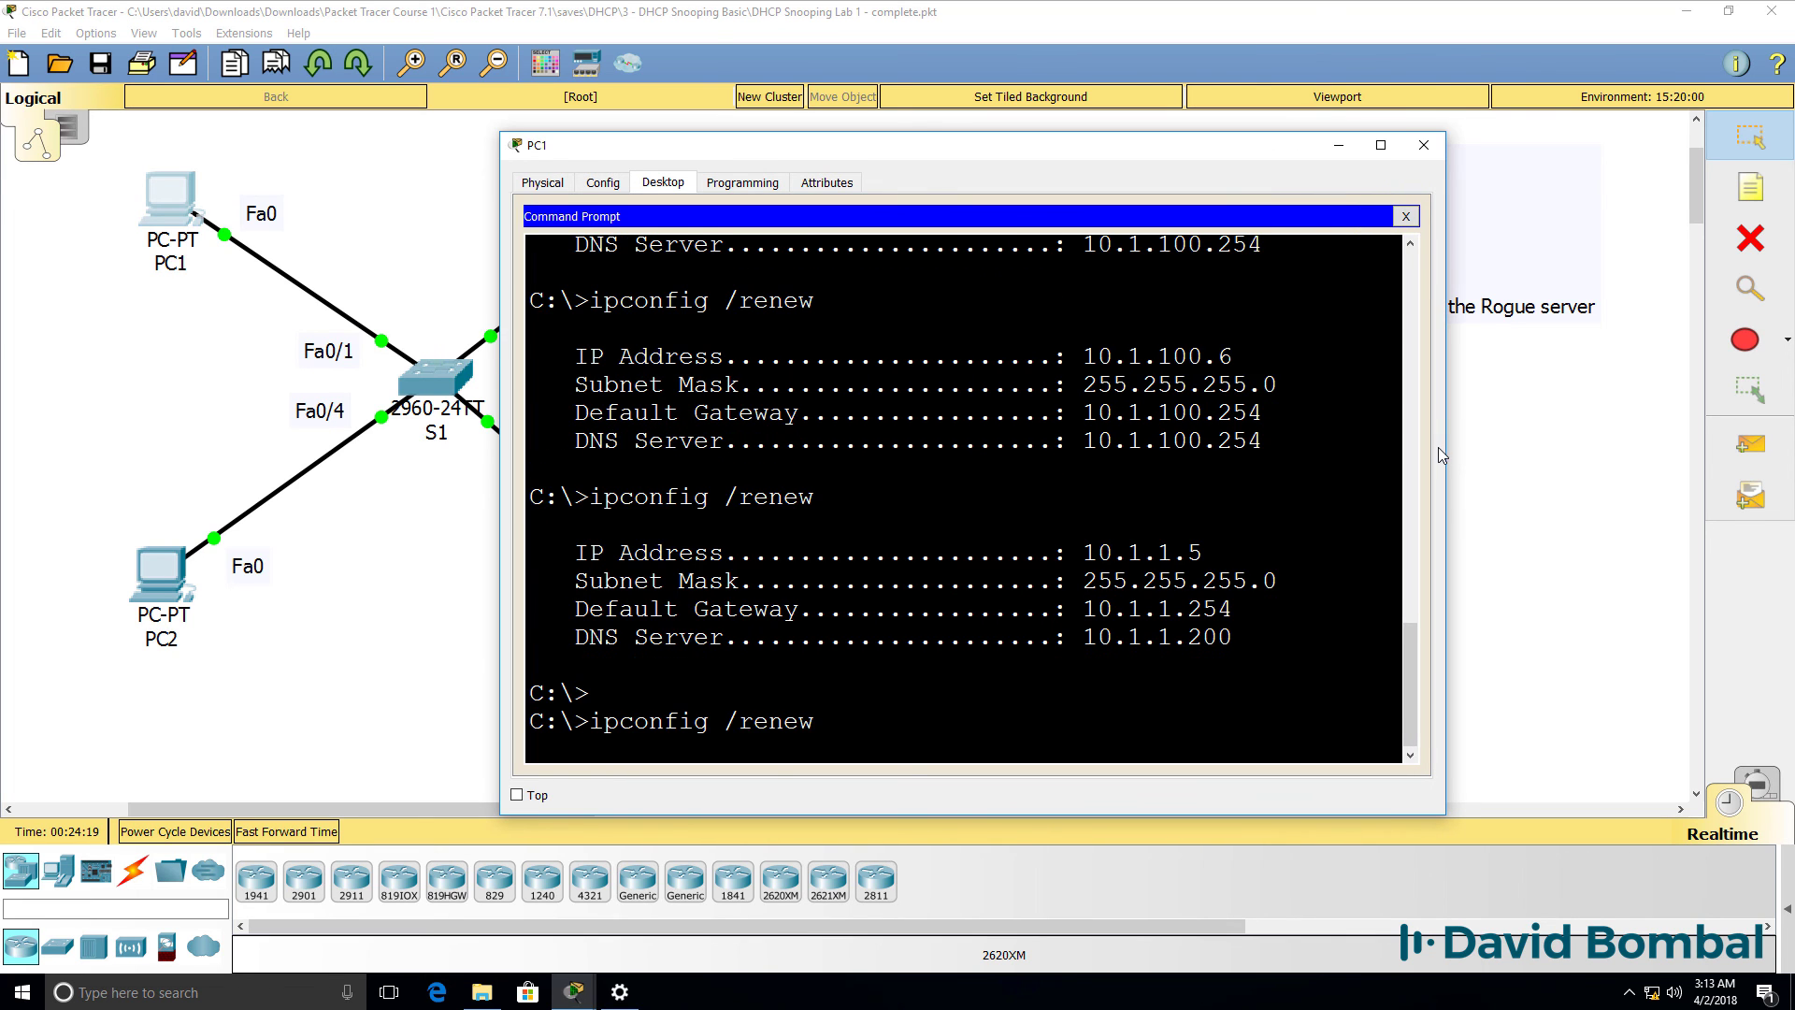
pyautogui.press('Up')
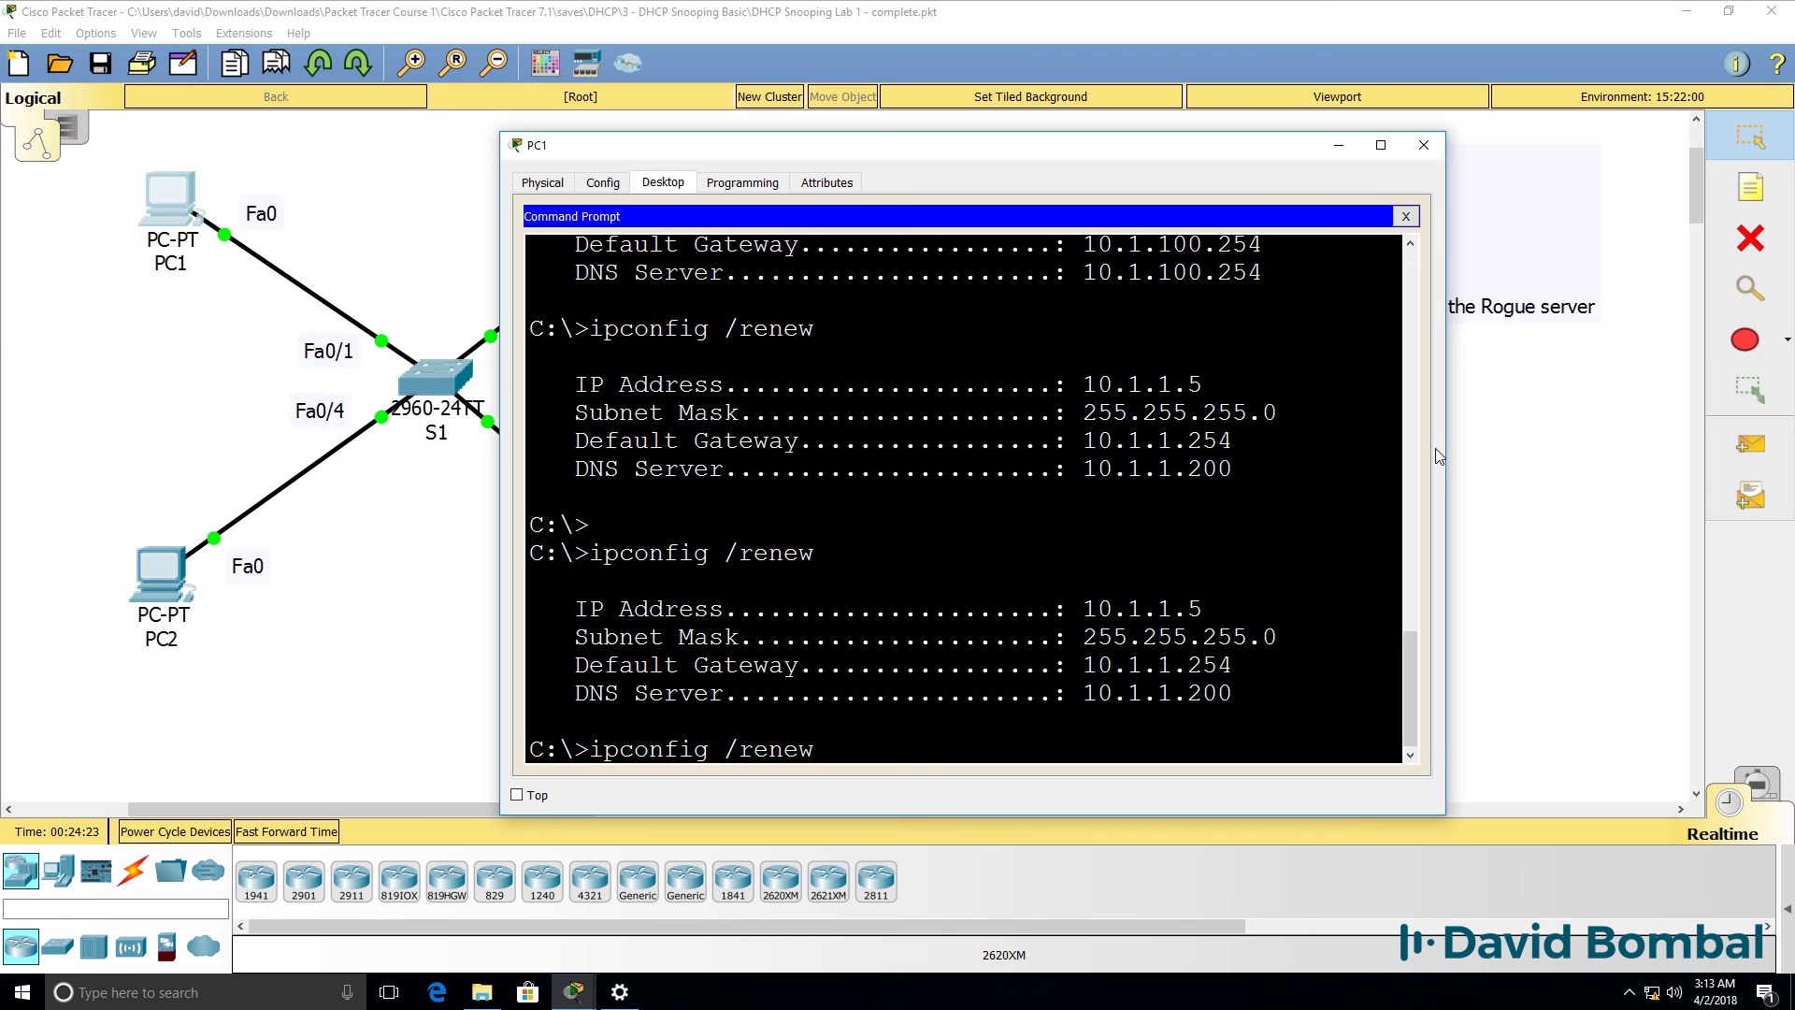
pyautogui.press('Return')
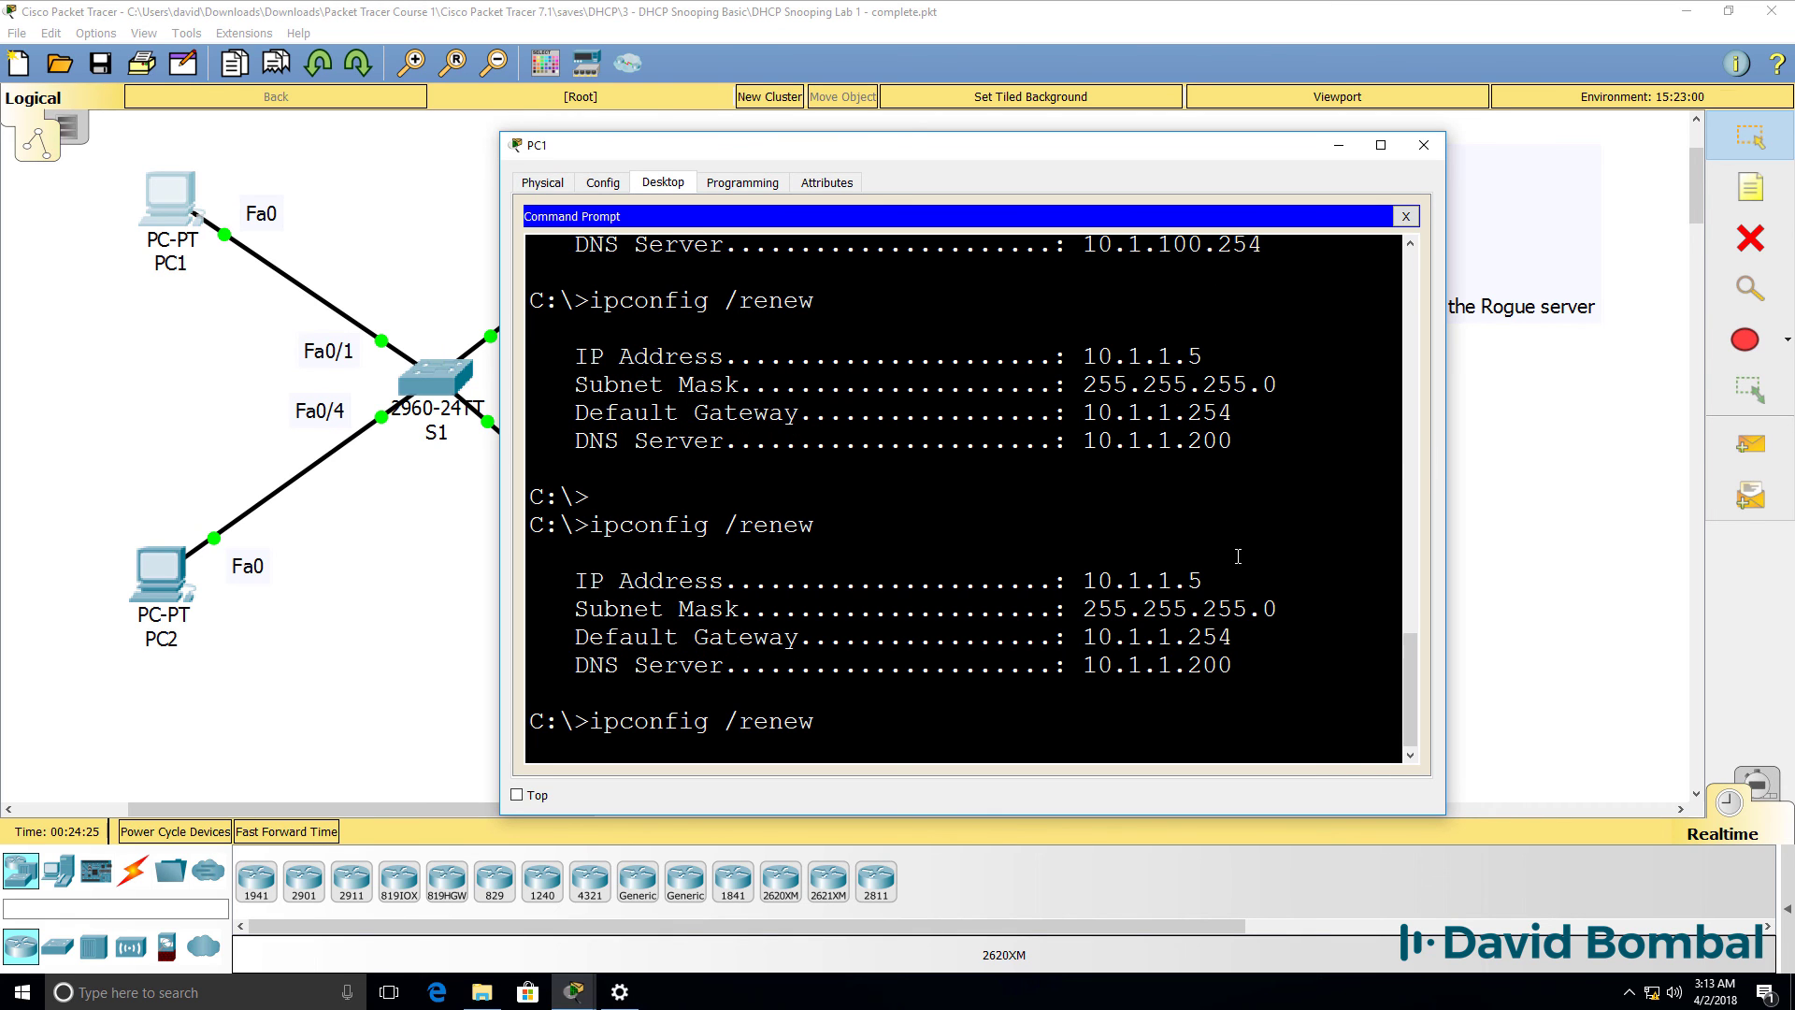
pyautogui.press('Up')
pyautogui.press('Return')
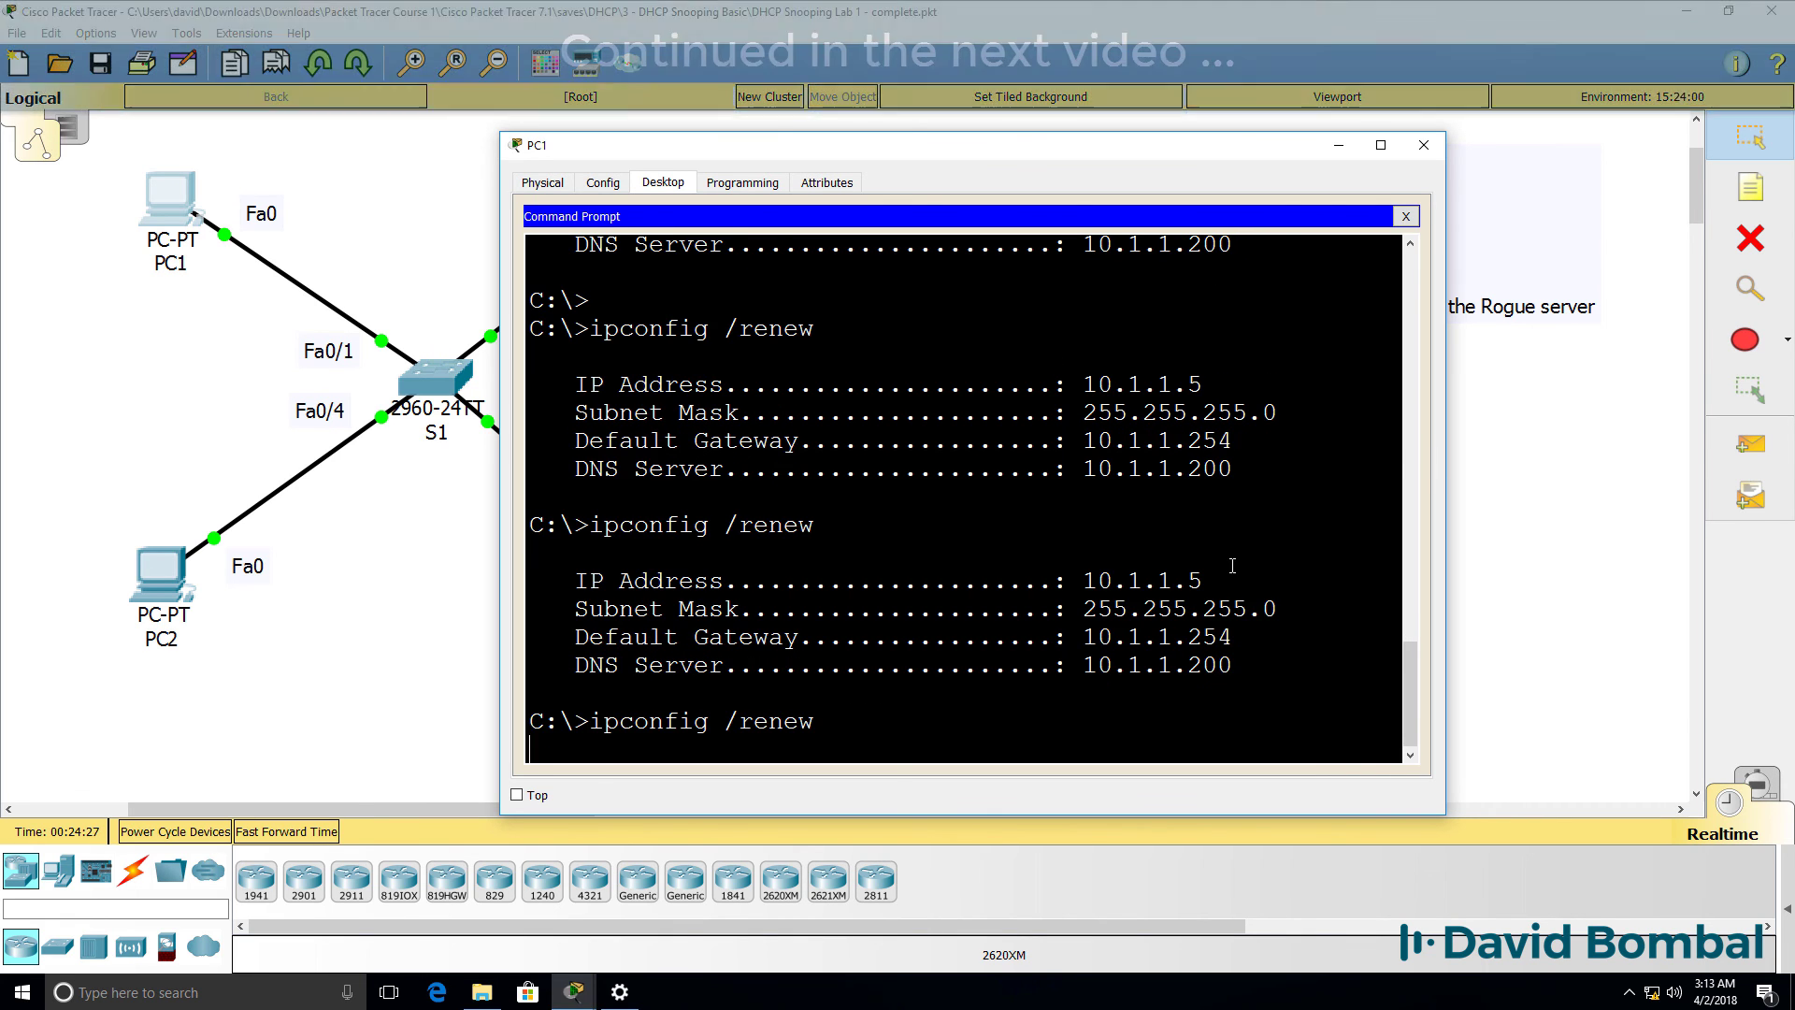
pyautogui.press('Up')
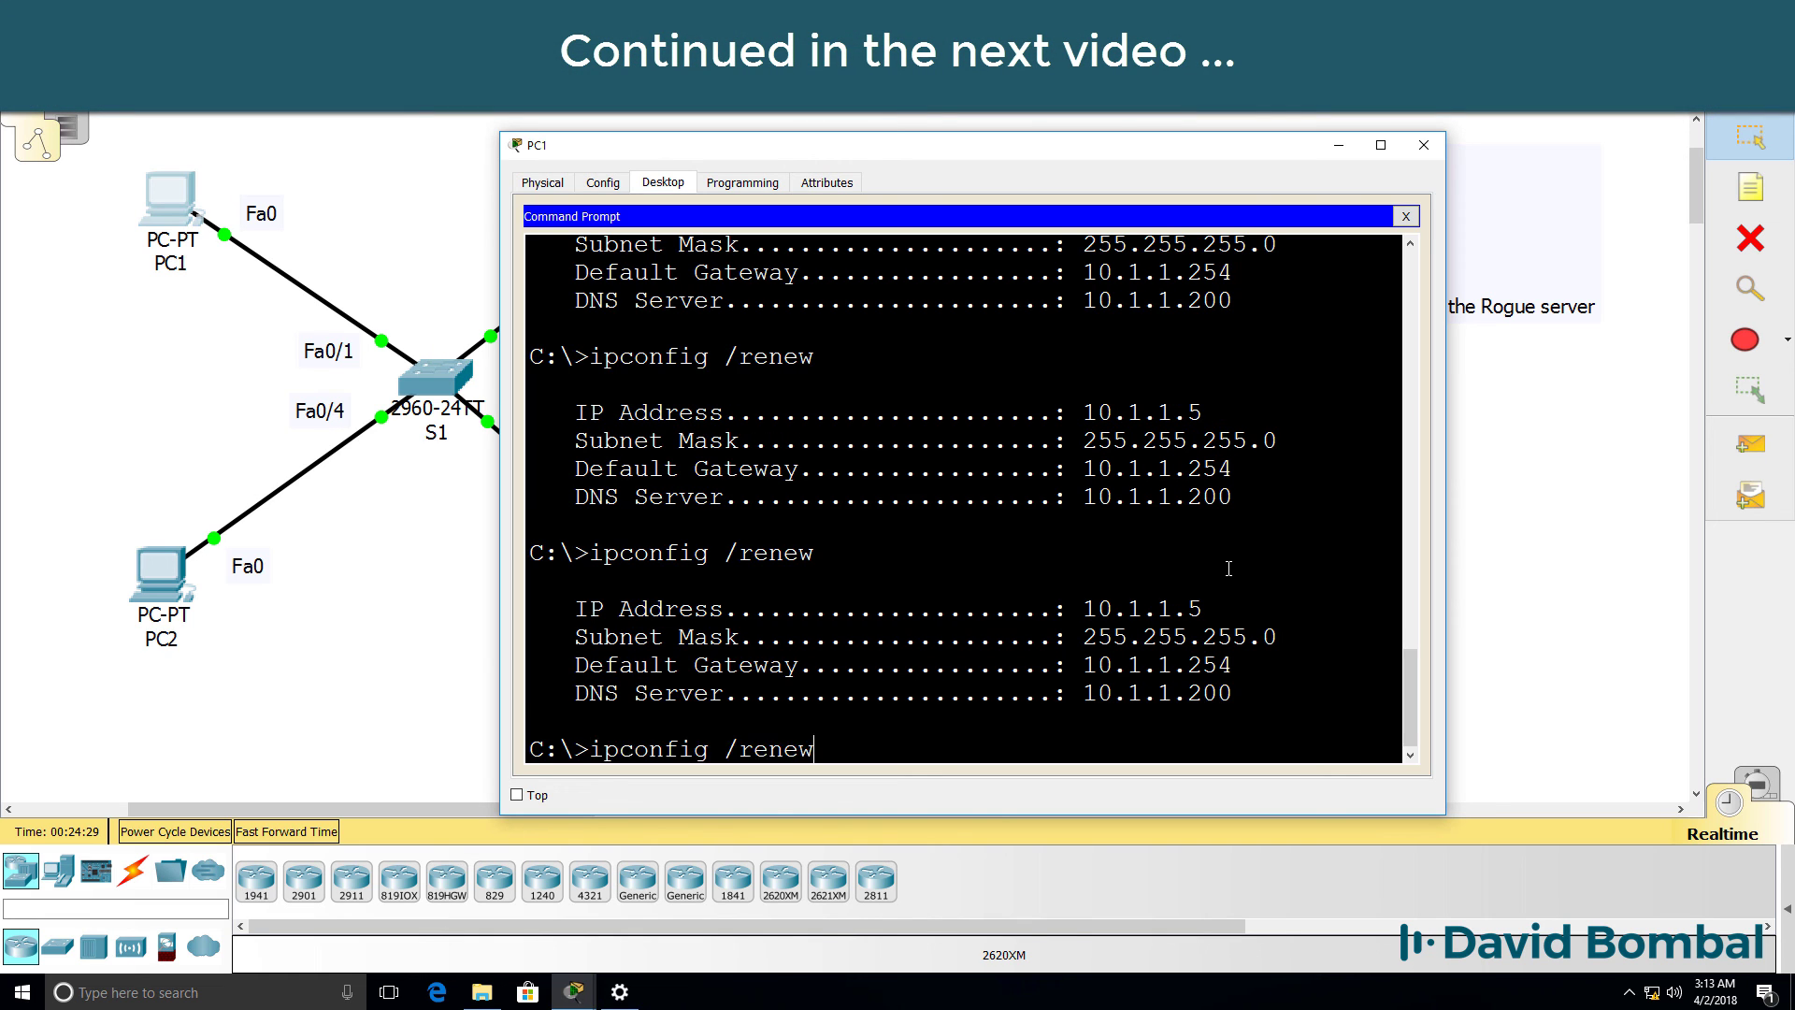
pyautogui.press('Return')
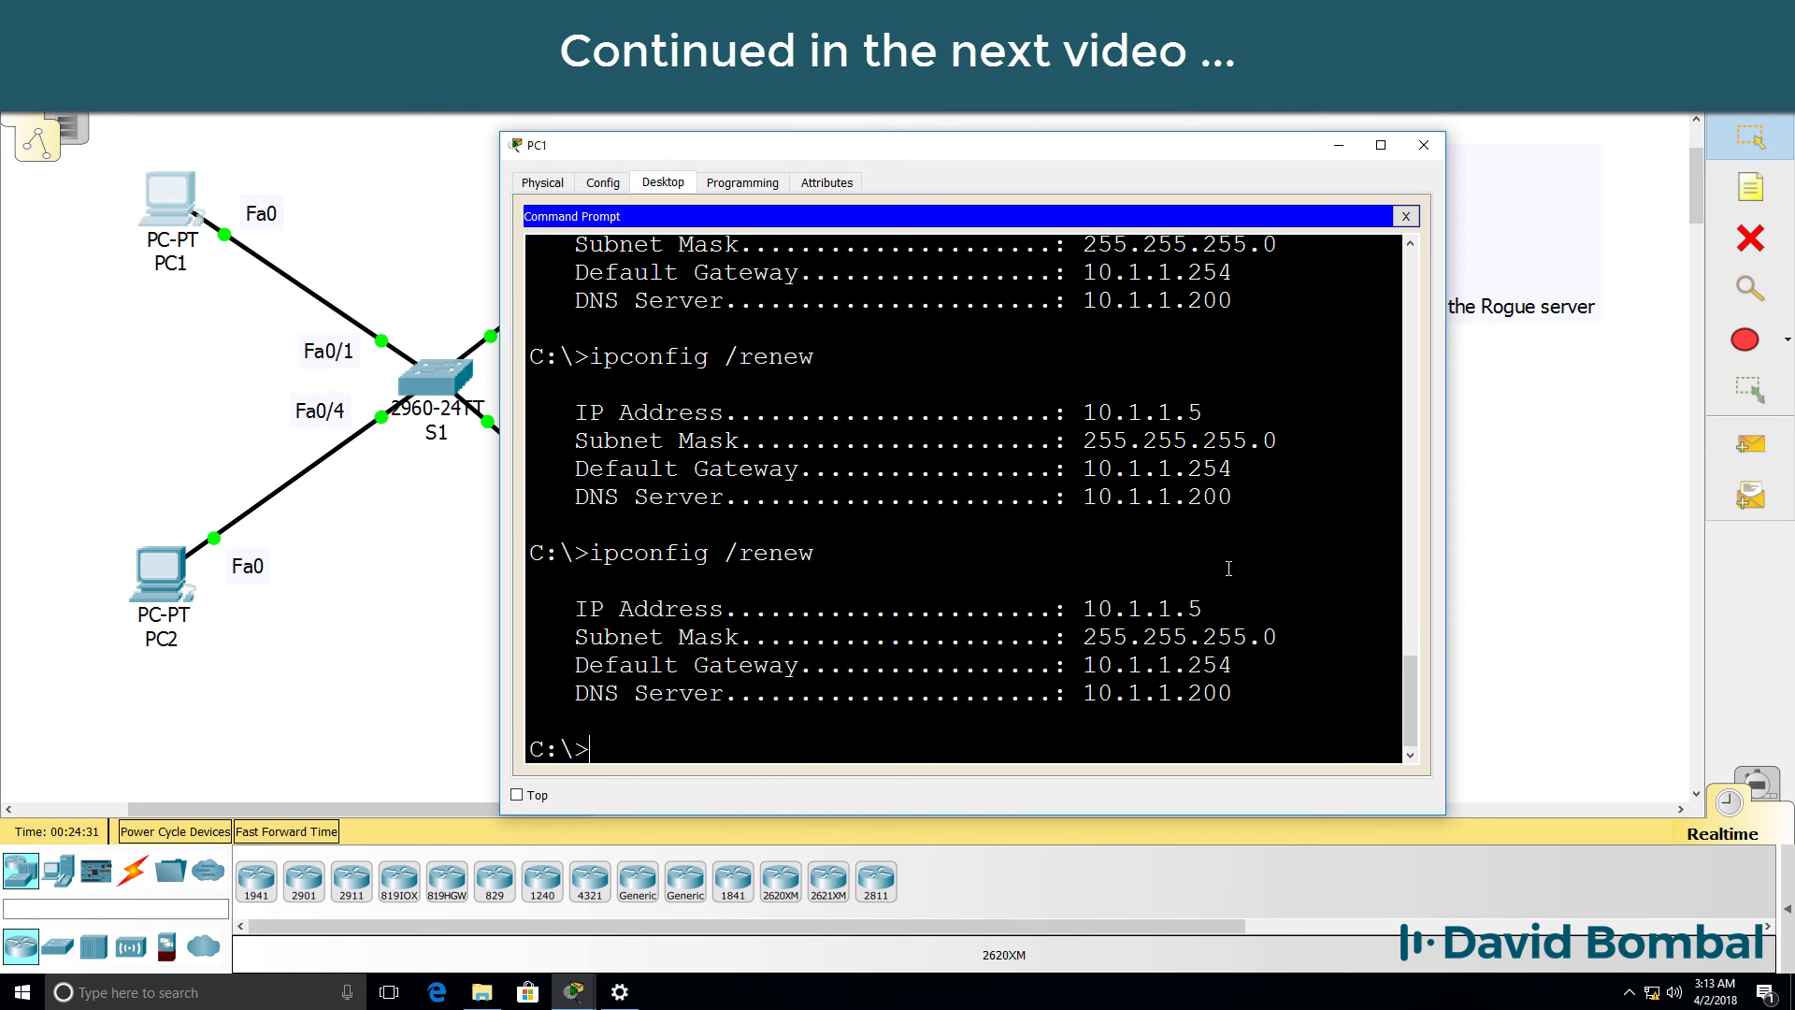